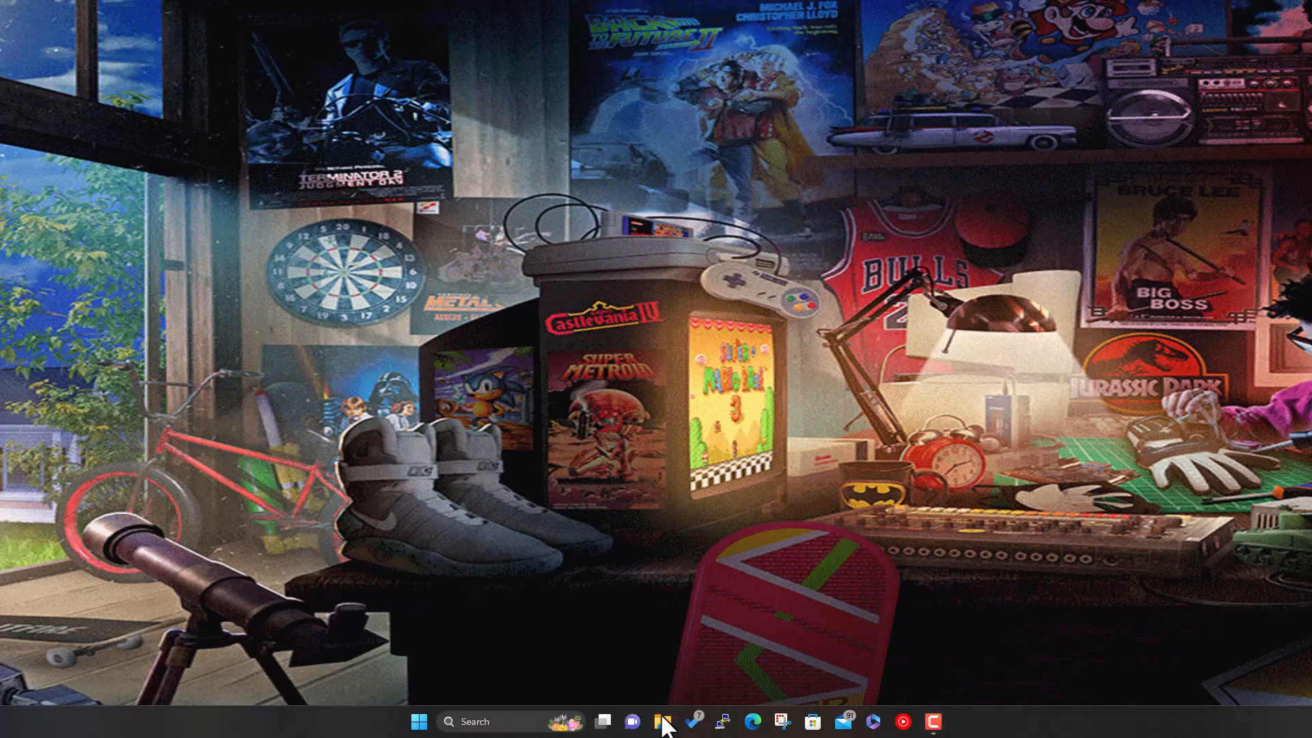
- Bring up the backup Dreamcast folder window and the empty RetroBat roms\dreamcast window side by side
mouse_move(663, 728)
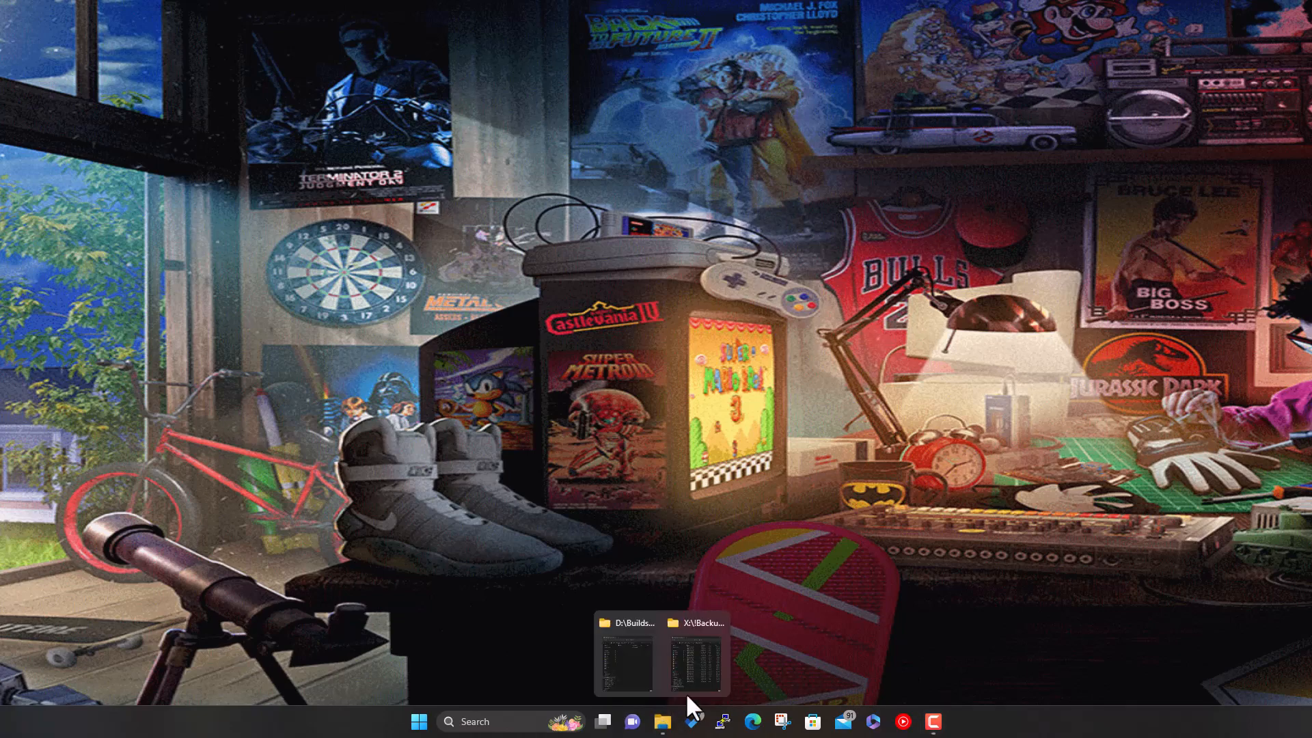
left_click(686, 692)
left_click(615, 660)
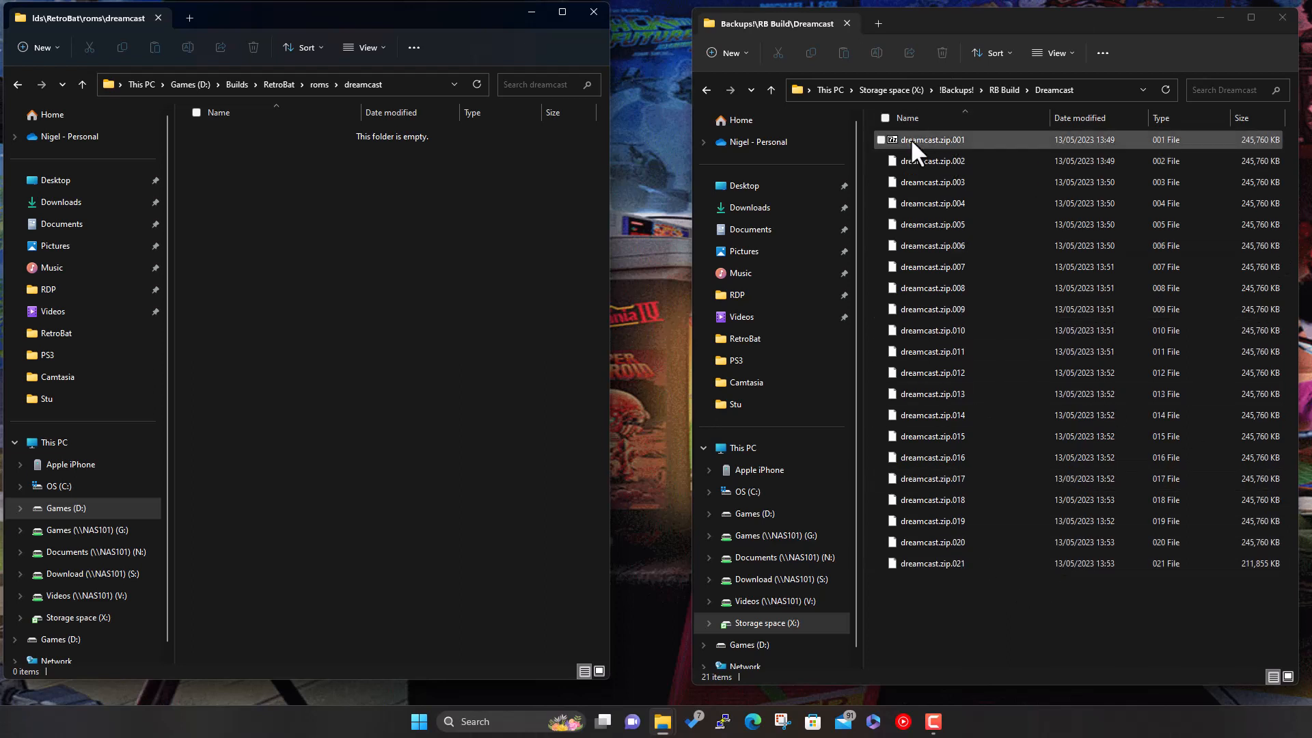
- Open dreamcast.zip.001 in 7-Zip and browse into its dreamcast folder of .chd games and media
double_click(968, 140)
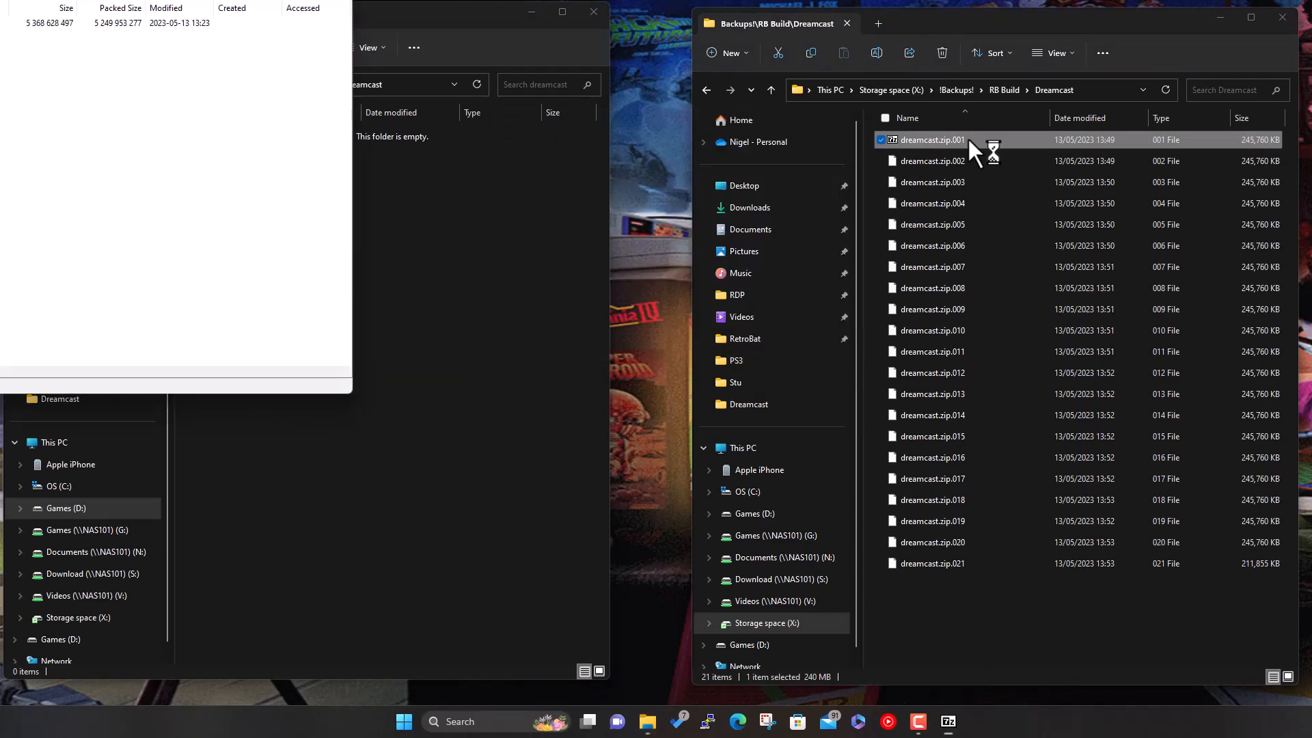
left_click_drag(192, 0, 1137, 73)
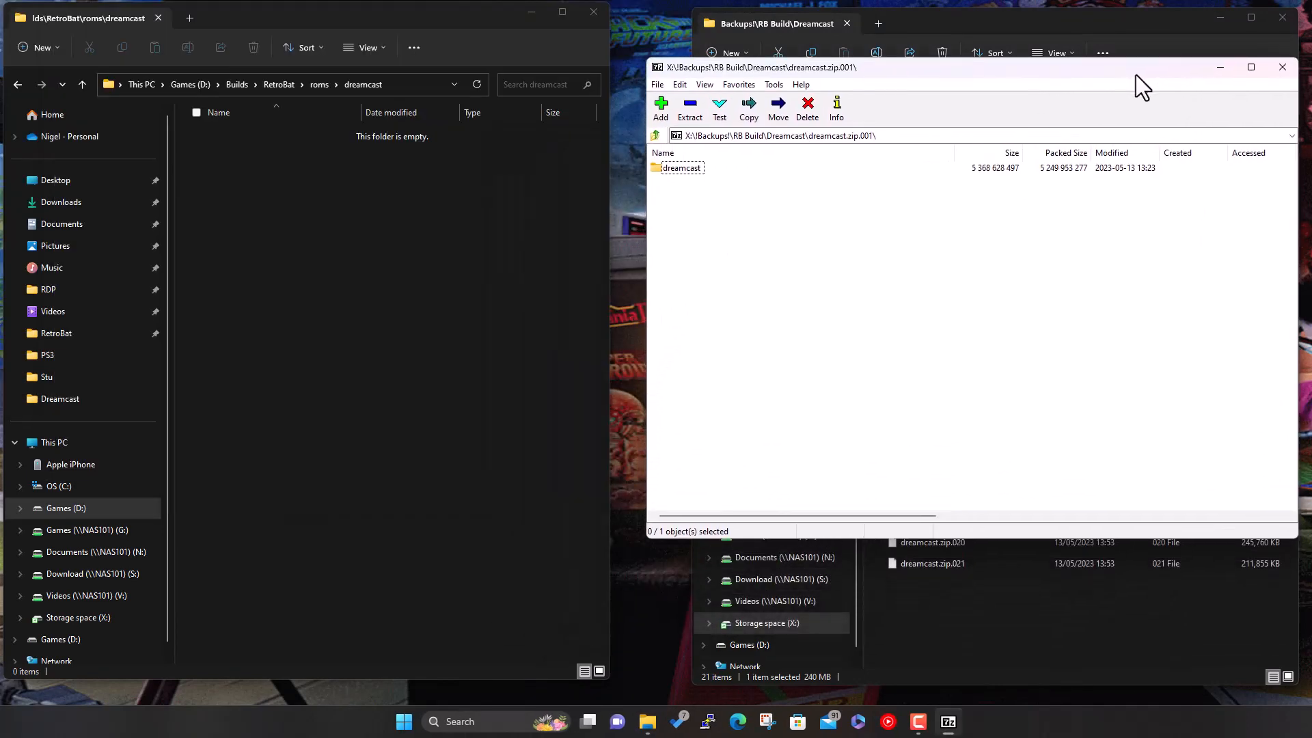
double_click(686, 171)
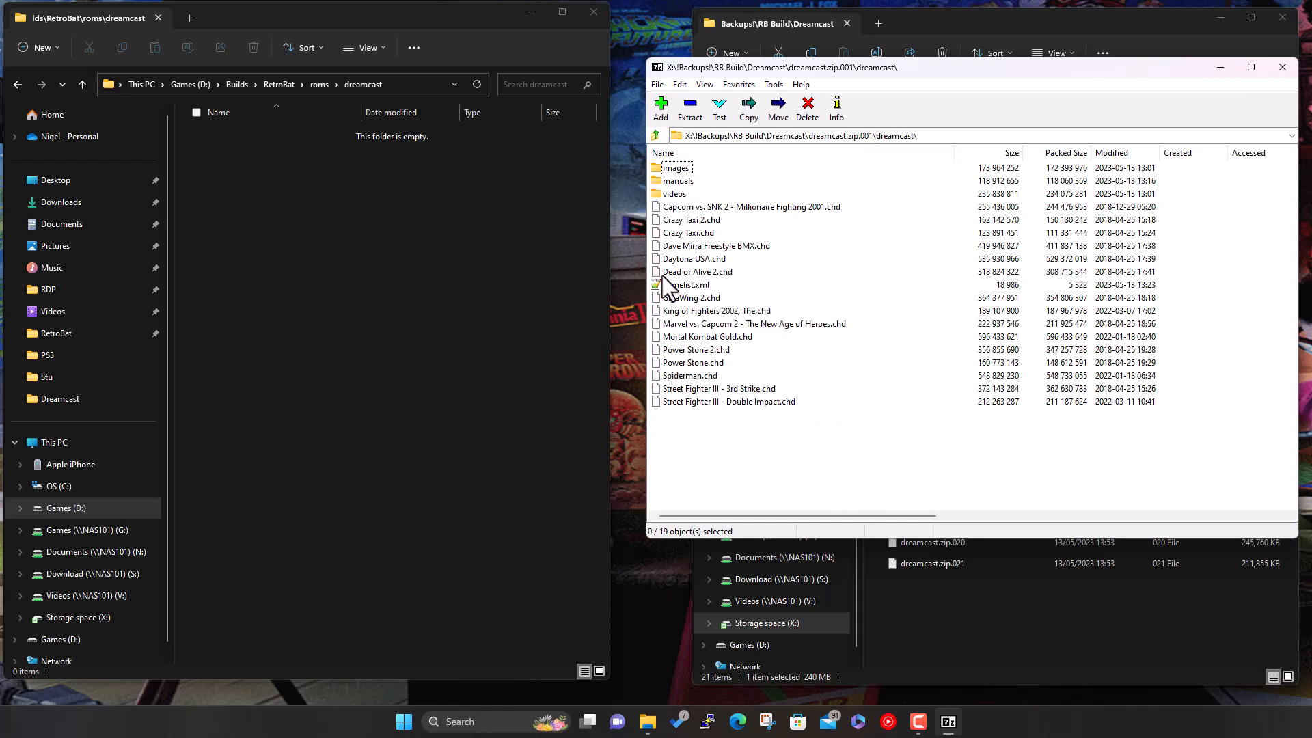
- Navigate the Explorer window to the RetroBat roms\dreamcast folder
left_click(283, 84)
double_click(247, 279)
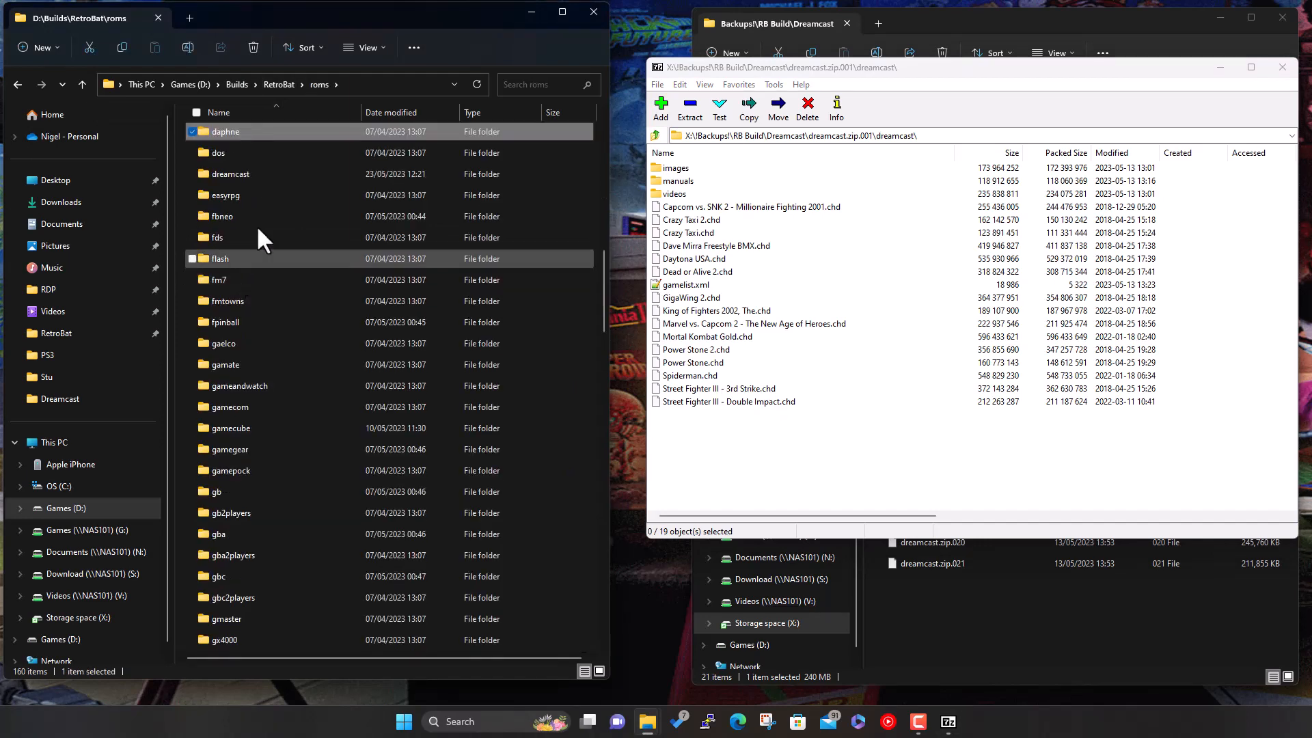
double_click(244, 173)
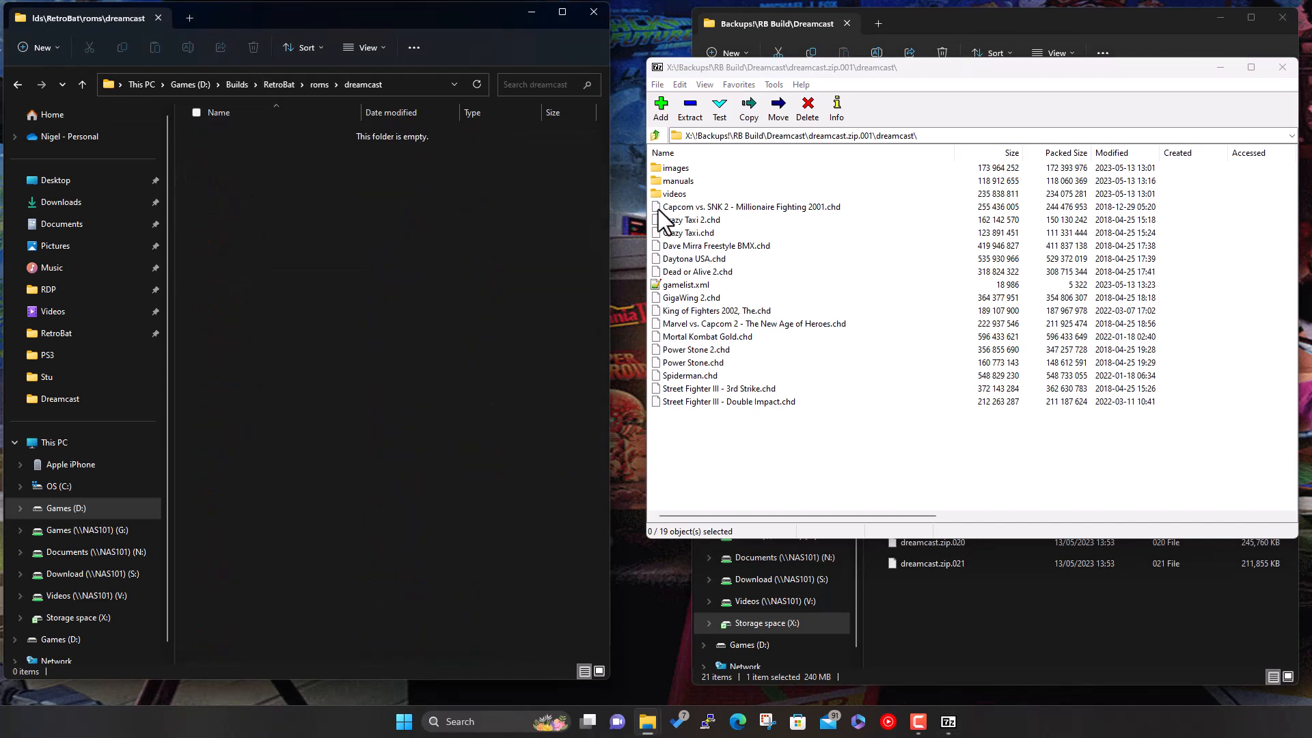
- Drag all archived Dreamcast items into that folder and enter the archive password to extract
left_click_drag(778, 457, 674, 170)
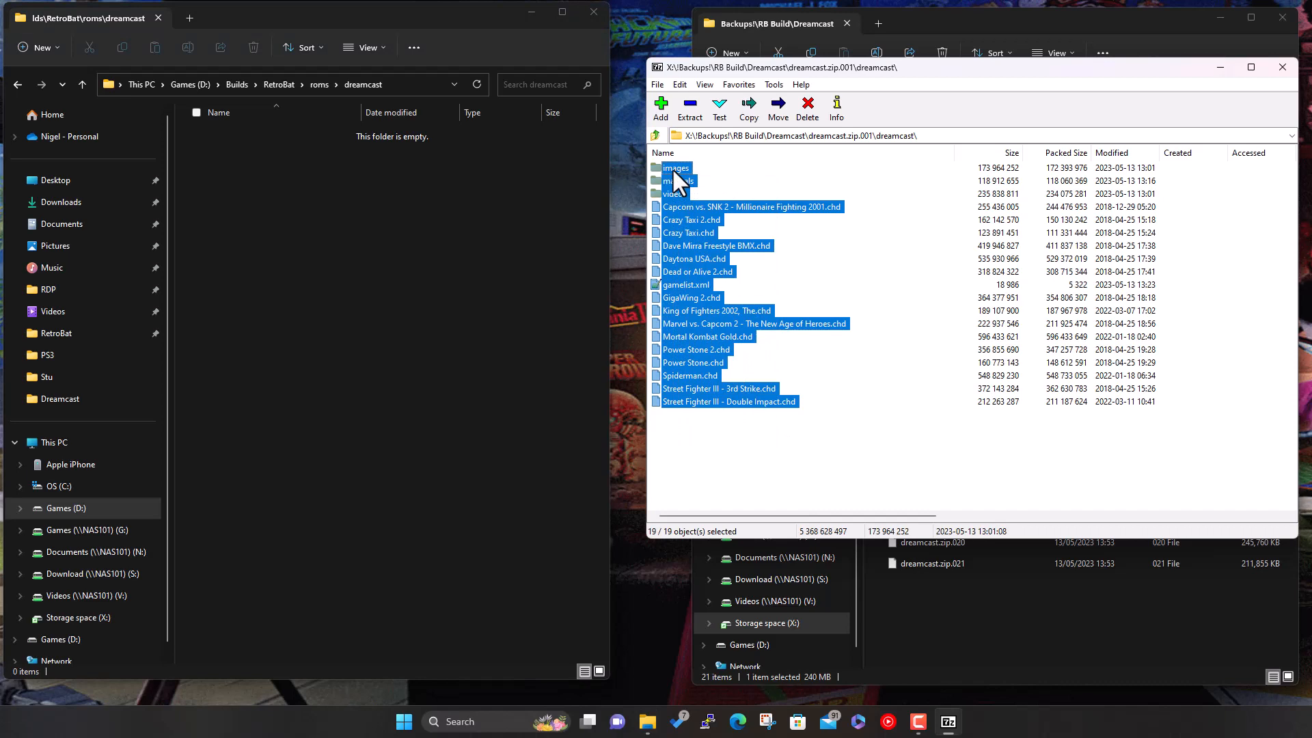
left_click_drag(435, 237, 435, 237)
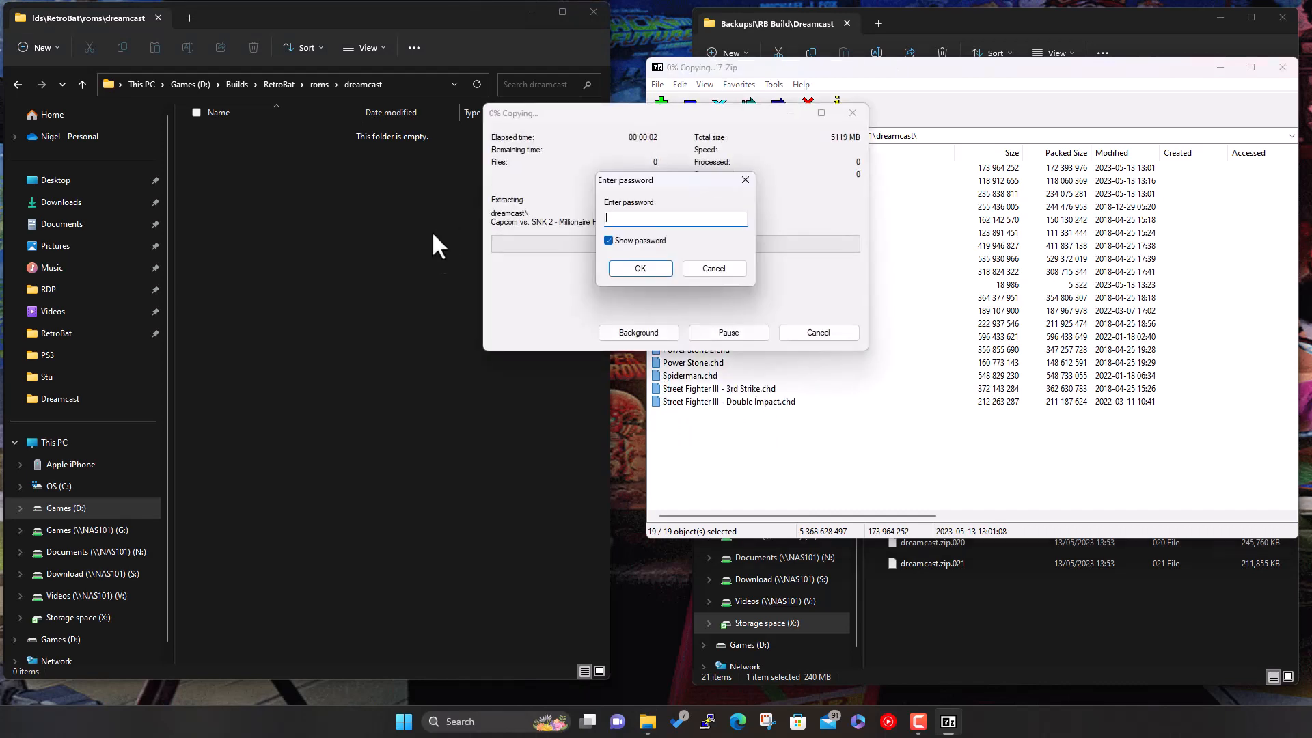
key("Return")
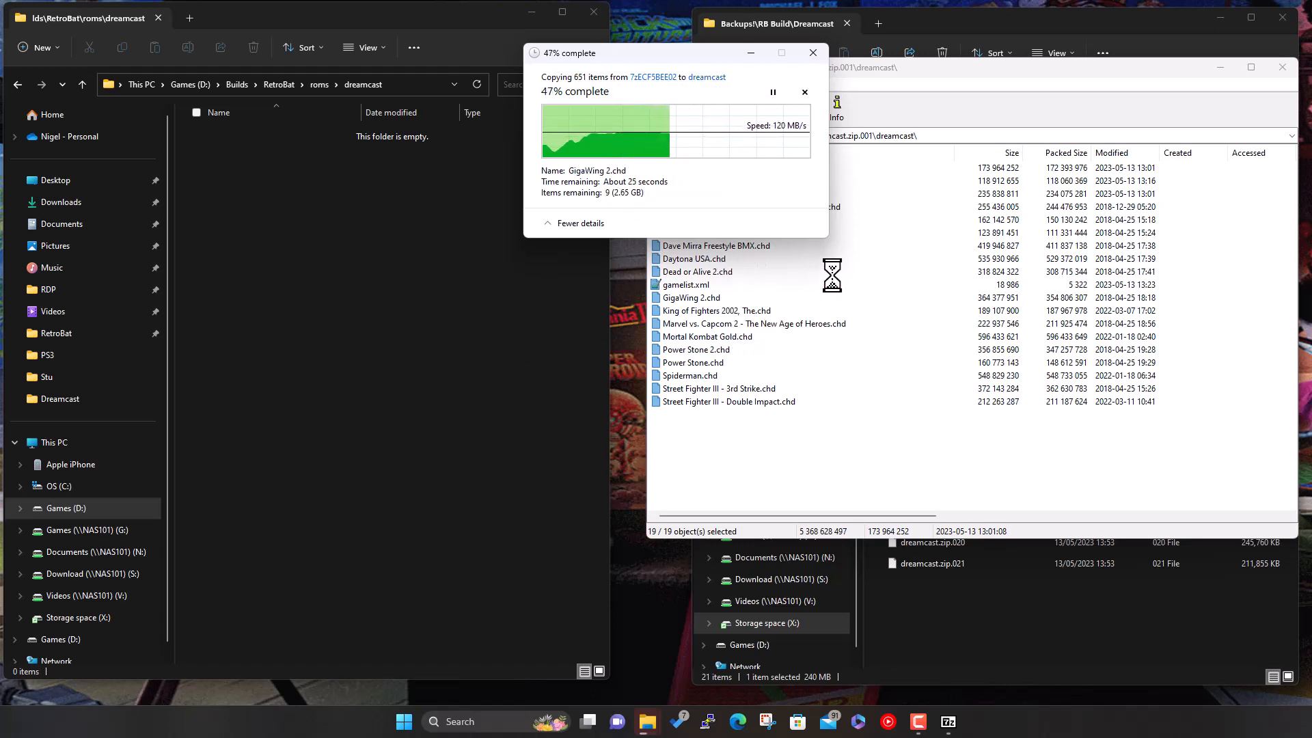
- Move the copy progress window aside while the 651 items finish extracting
left_click_drag(711, 54, 735, 454)
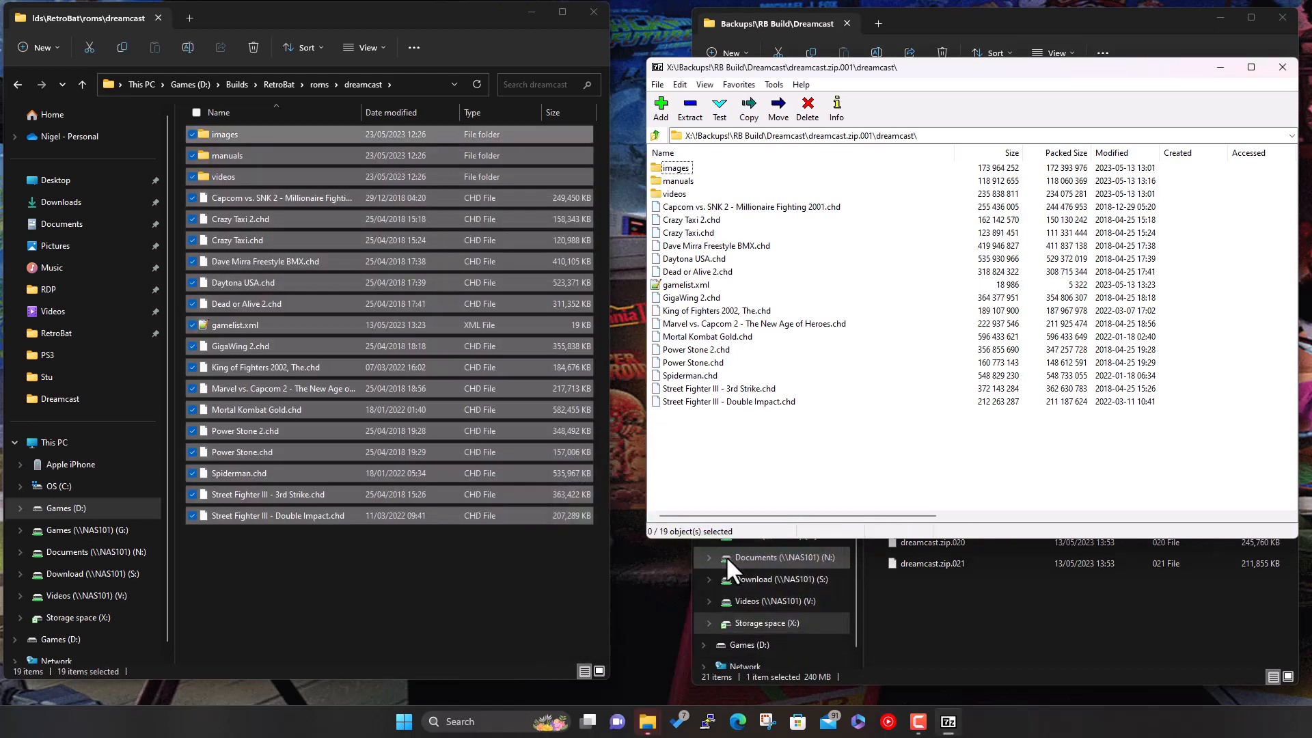
- Deselect the extracted items and close the 7-Zip and backup folder windows
left_click(535, 576)
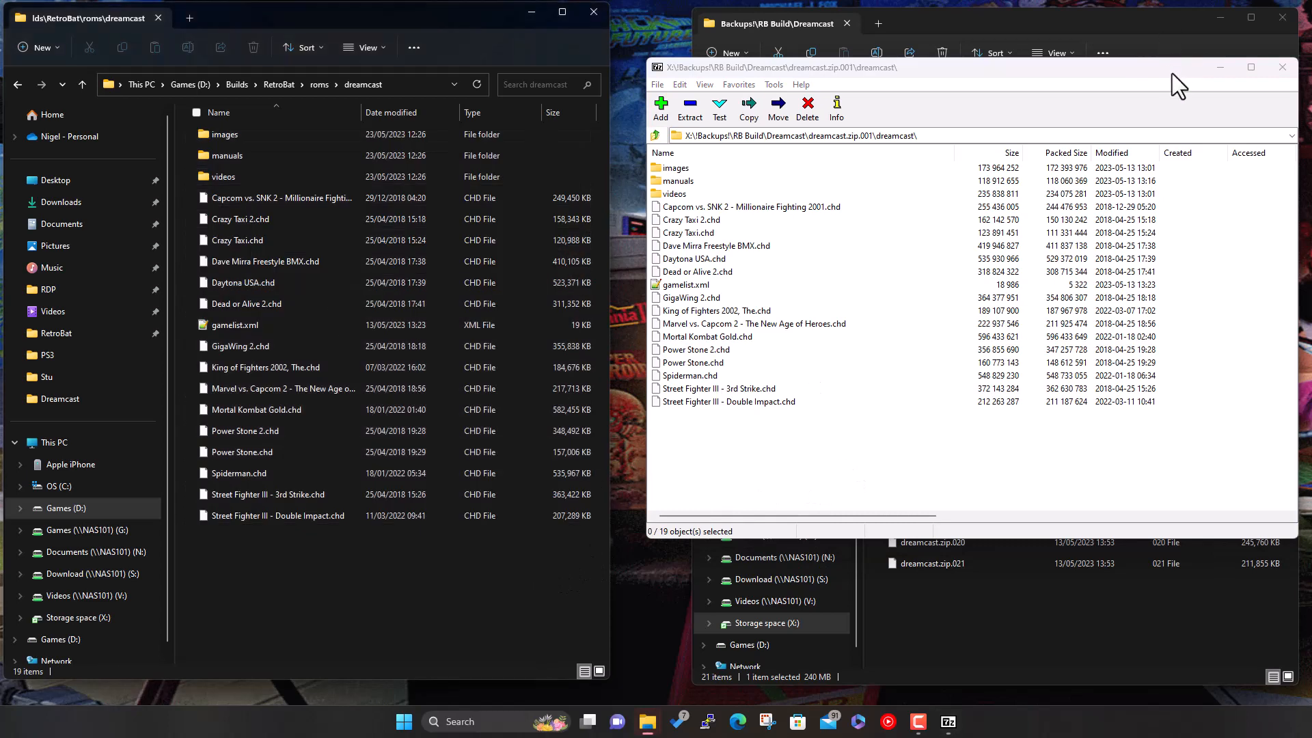
left_click(1282, 67)
left_click(1281, 18)
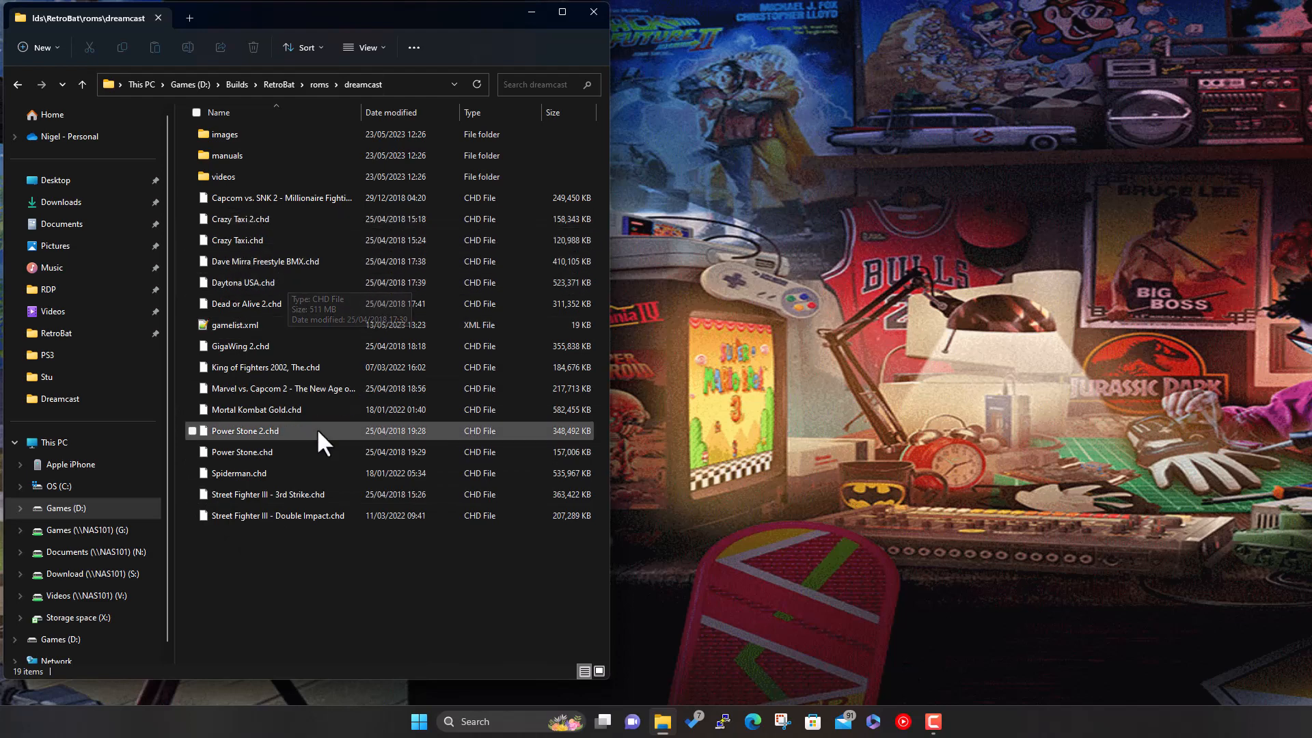
- Check the extracted videos and images folders, then return to D:\Builds\RetroBat and select retrobat.exe
double_click(255, 177)
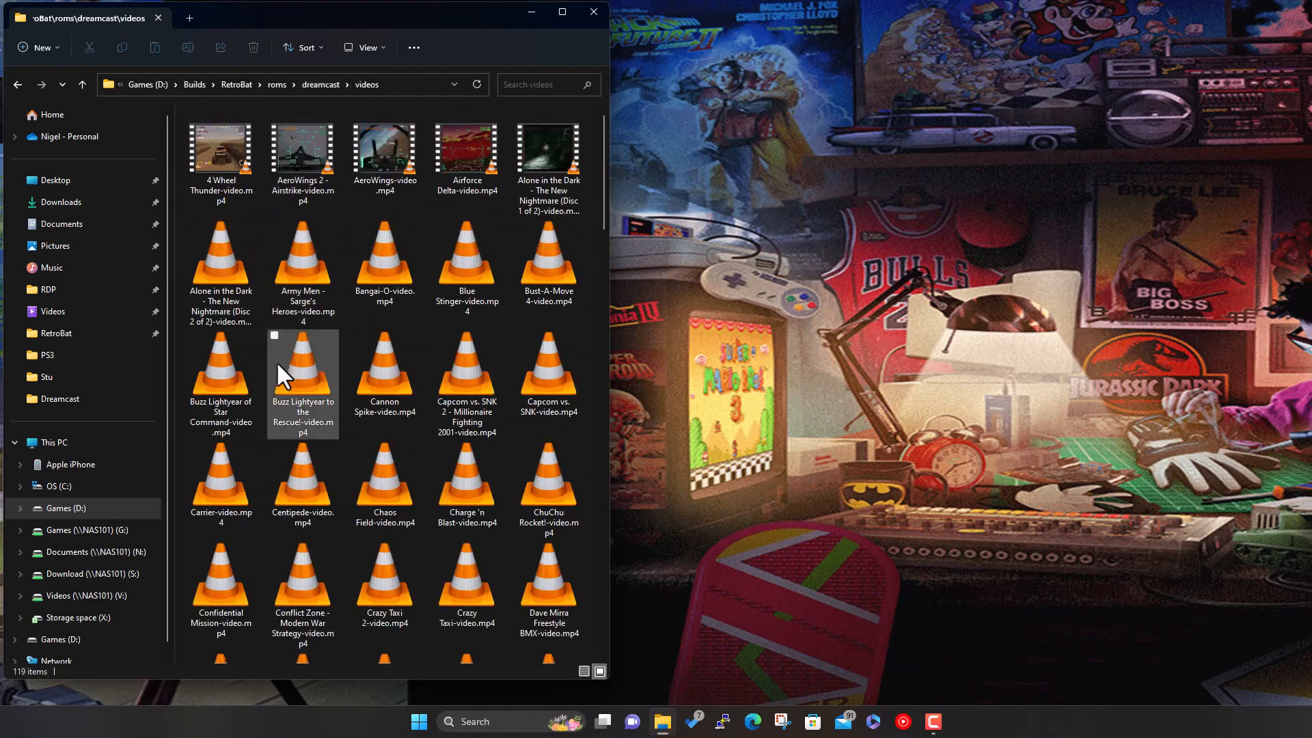
left_click(322, 84)
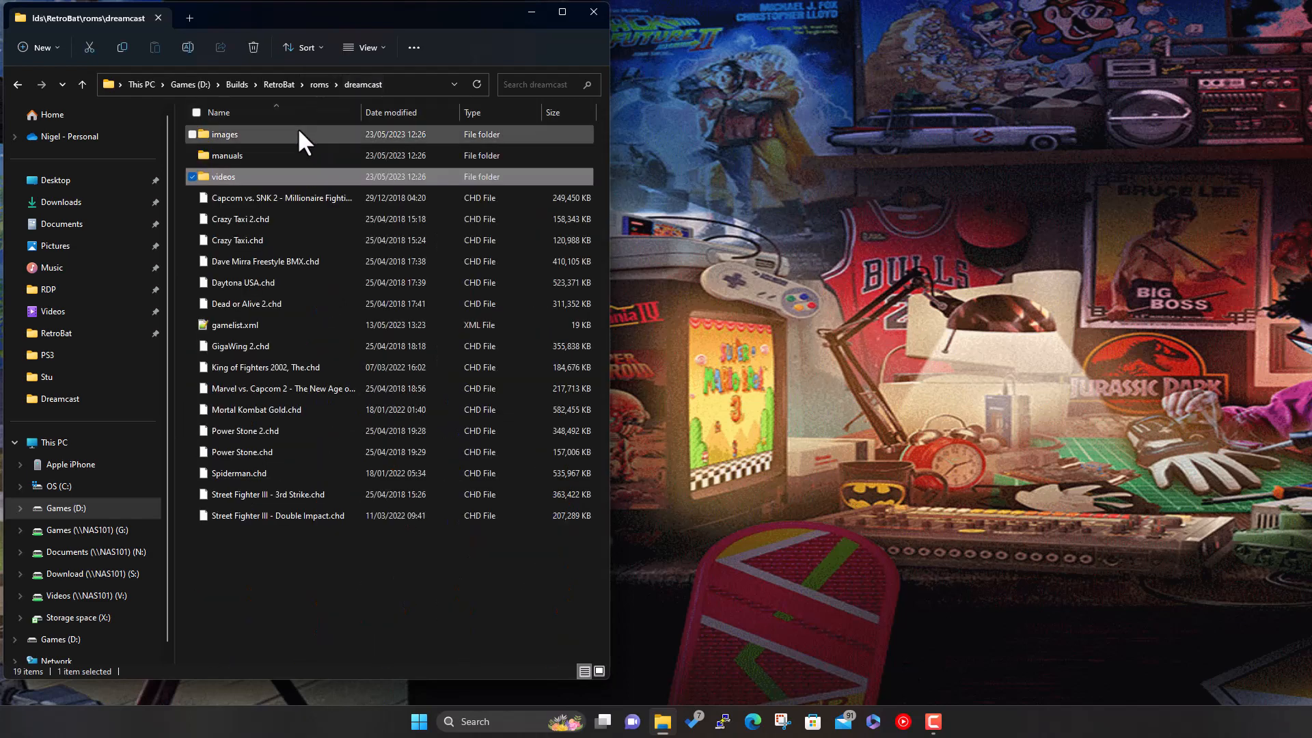
double_click(260, 134)
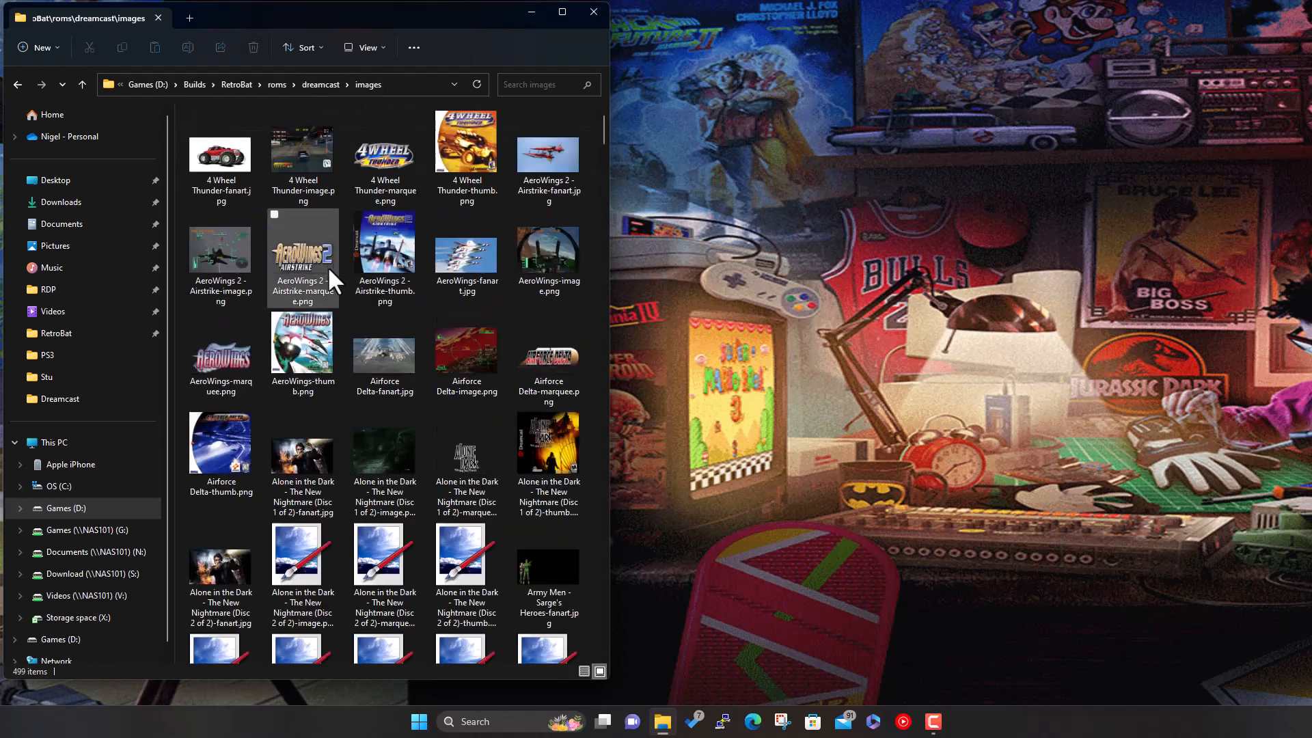
left_click(239, 84)
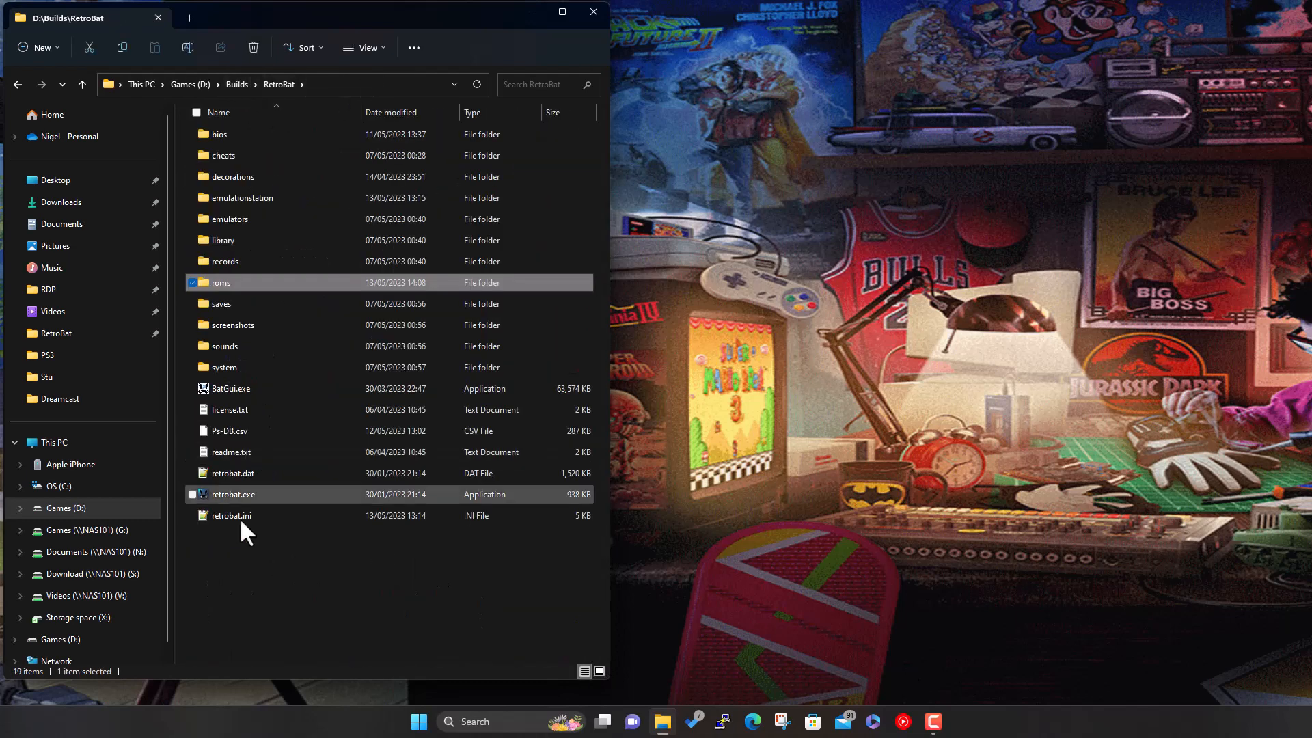
left_click(241, 494)
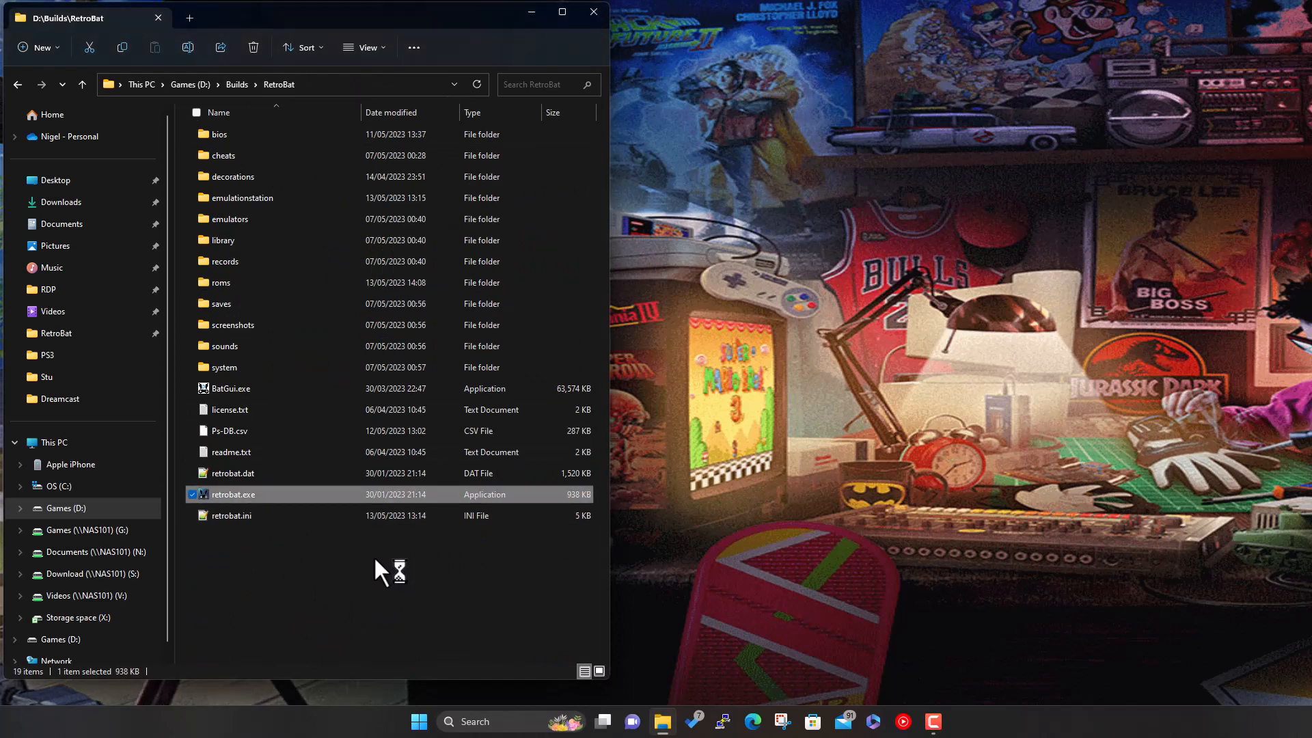
- Minimize the folder window, then move the carousel to Sega Saturn and back to Dreamcast's 15 games
left_click(531, 11)
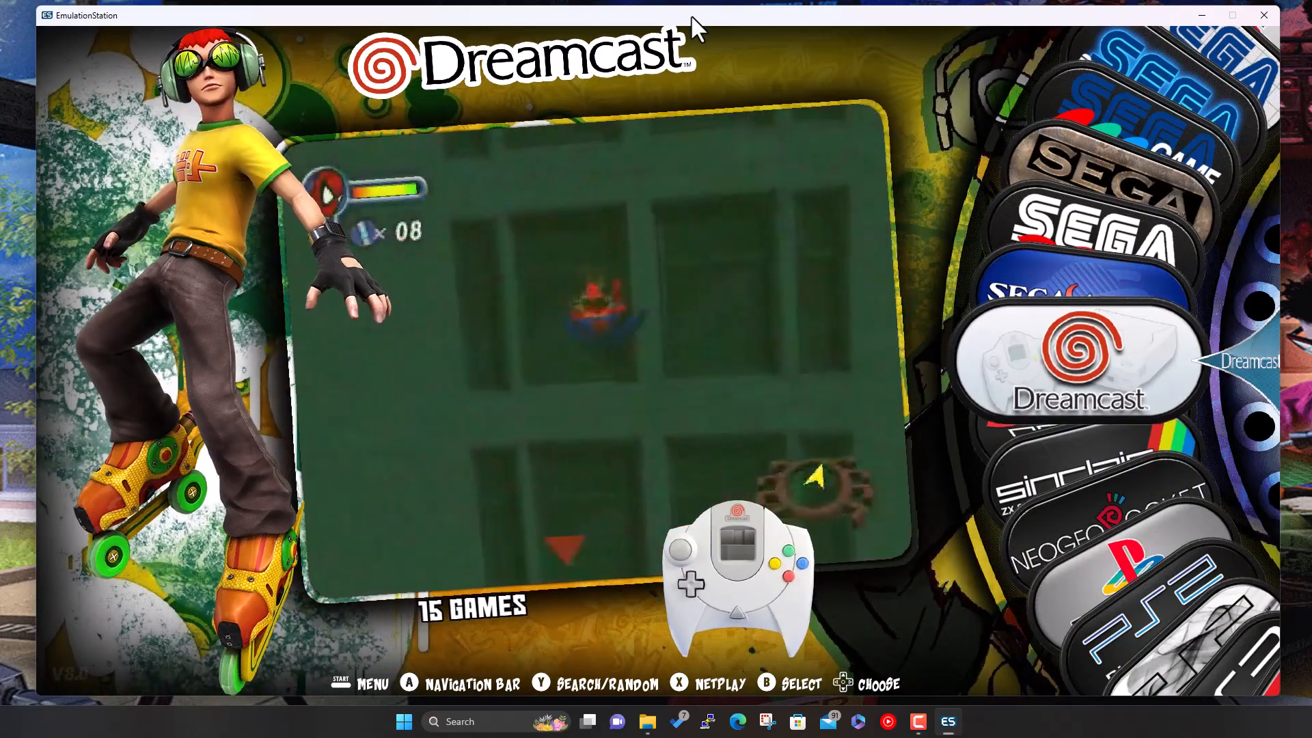
key("Up")
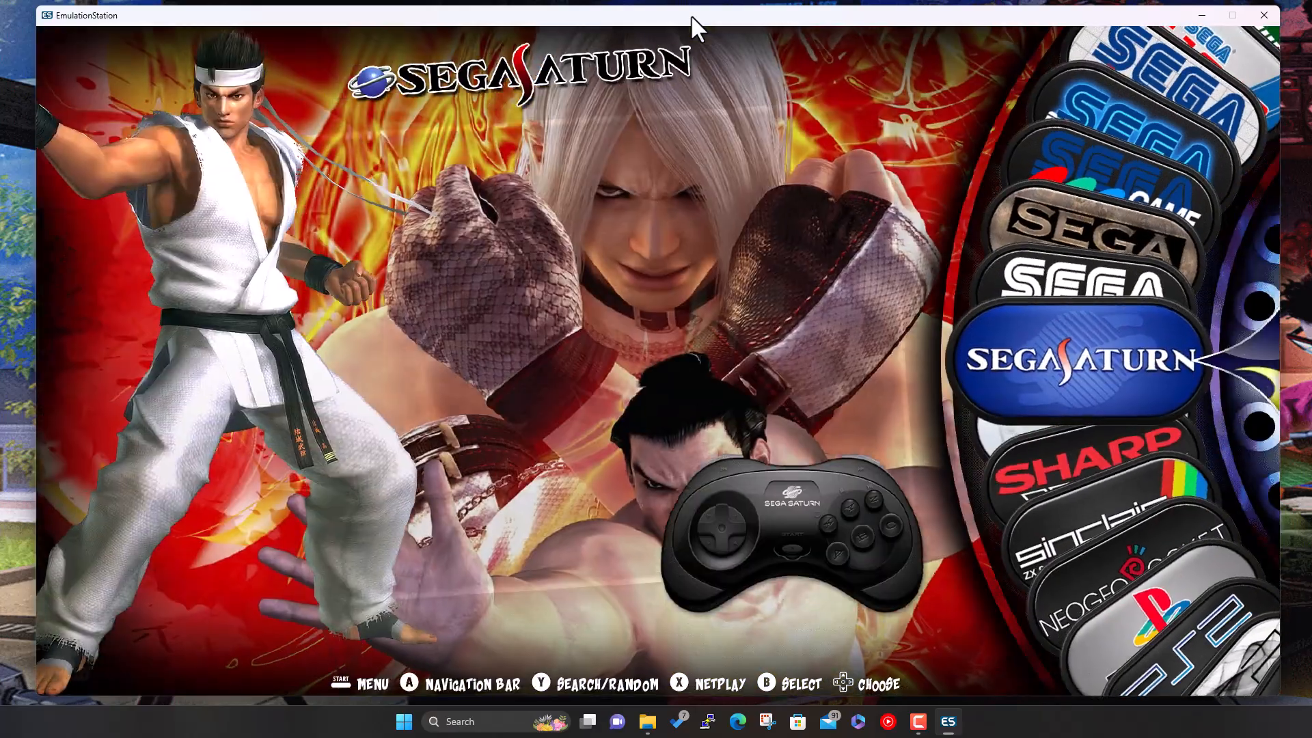
key("Down")
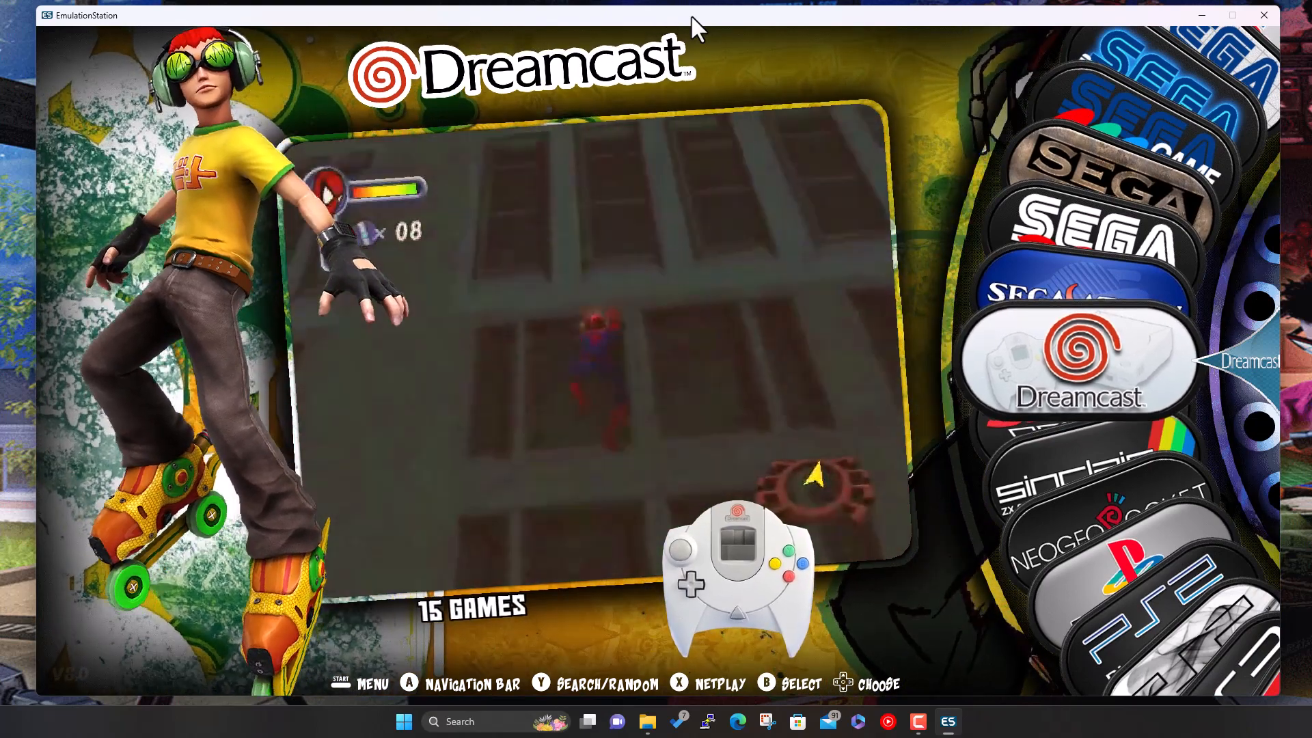
- Open the Dreamcast game list and scroll past Crazy Taxi, GigaWing 2 and Marvel vs. Capcom 2 to King of Fighters 2002
key("Return")
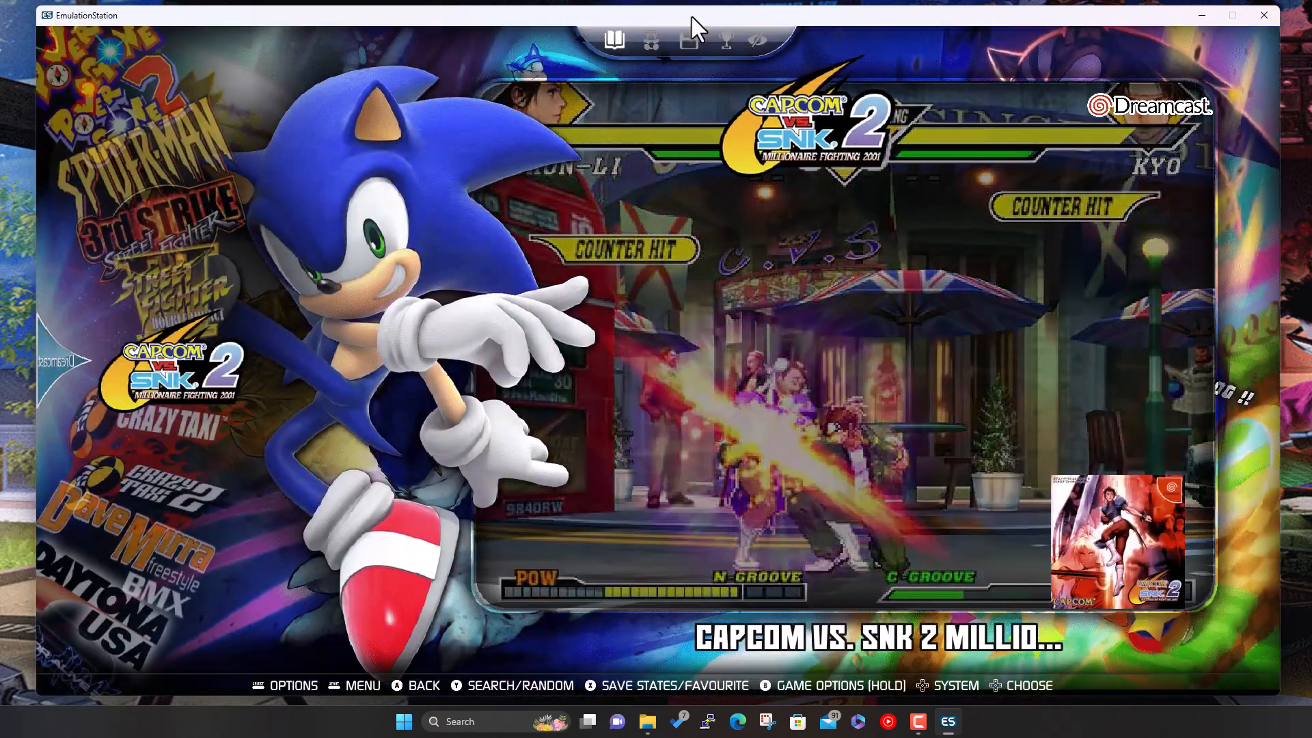
key("Down")
key("Down")
key("Down")
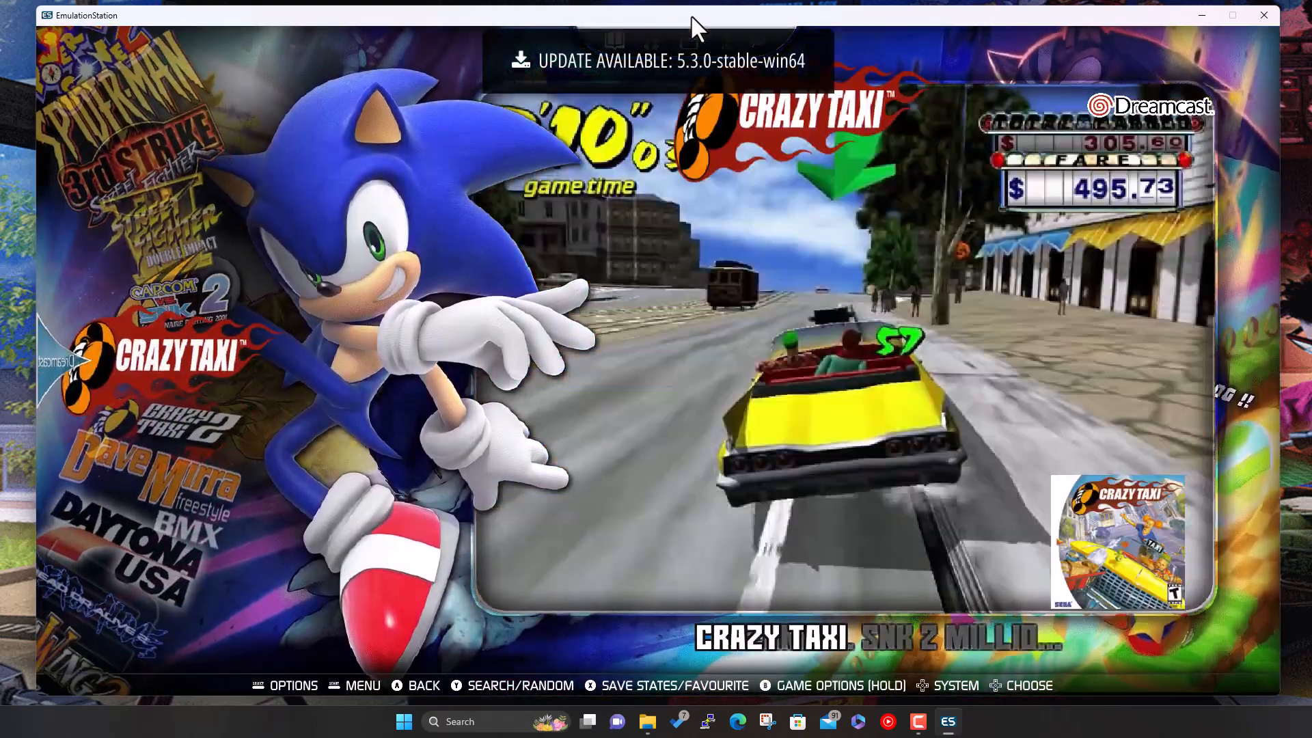
key("Down")
key("Down")
key("Down")
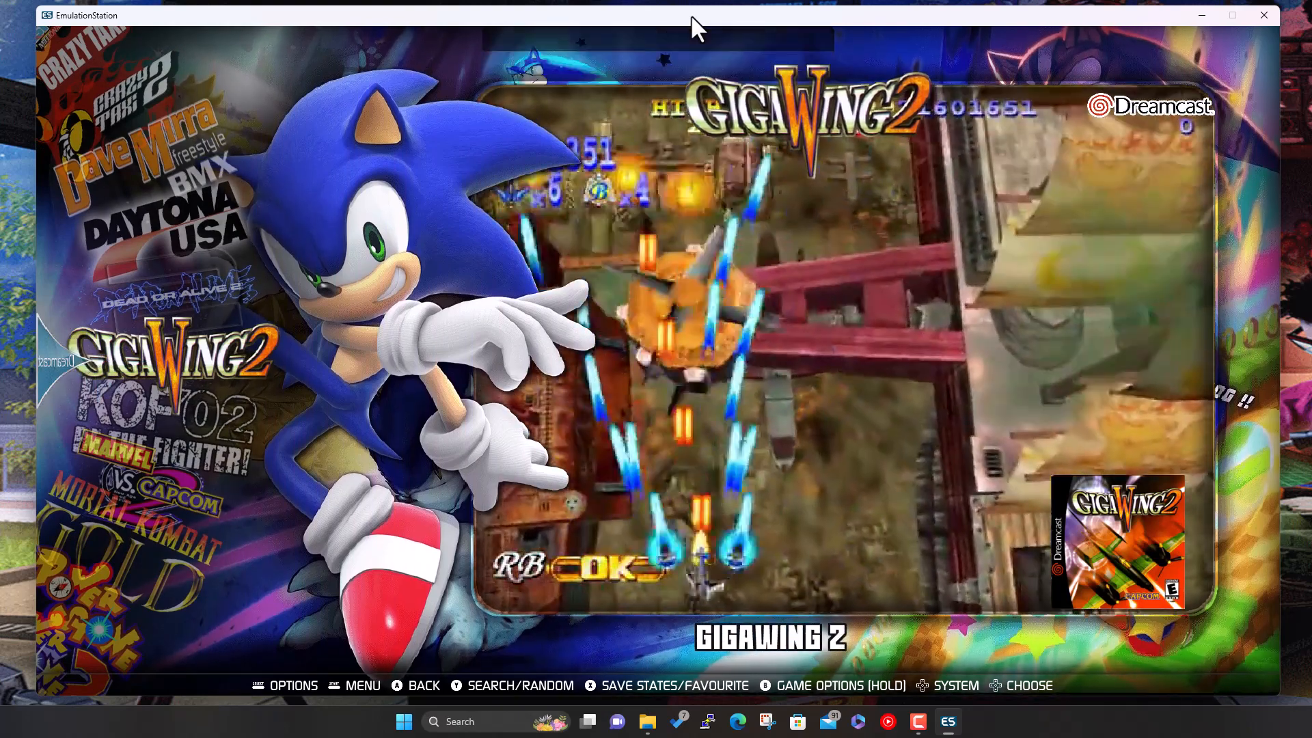
key("Down")
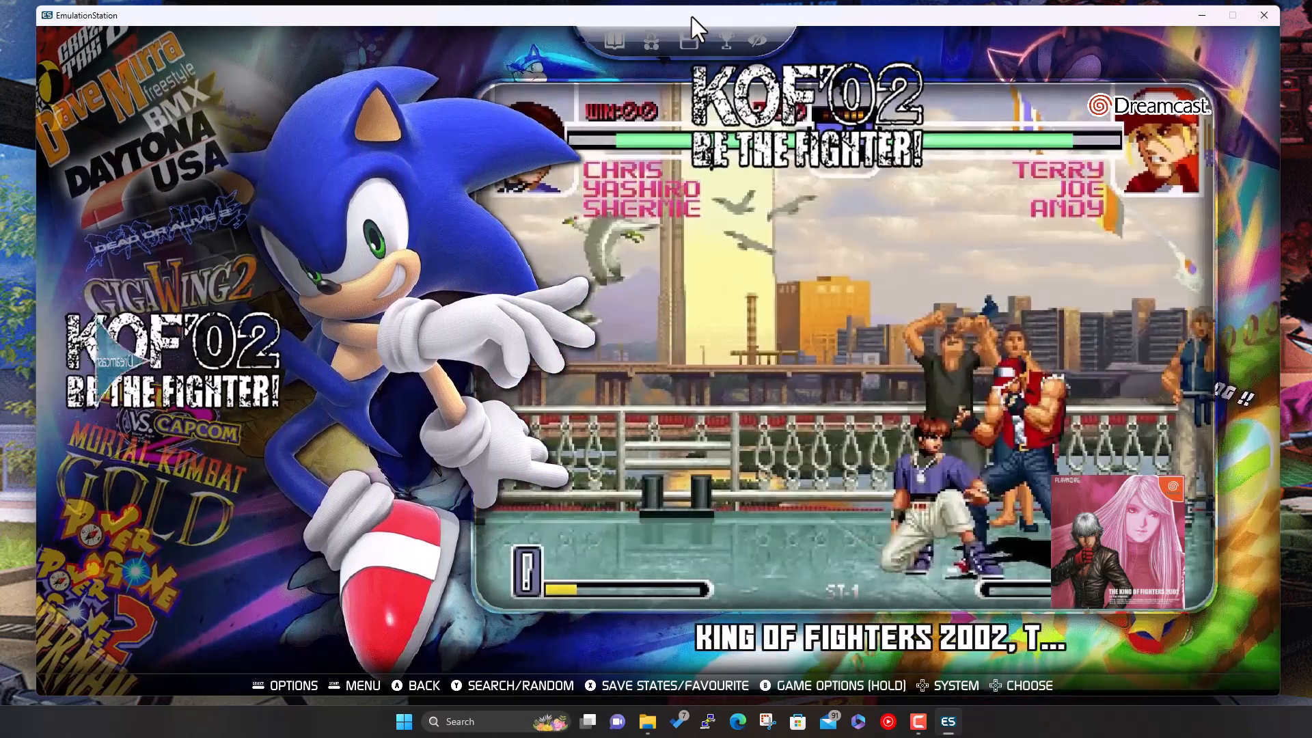
key("Down")
key("Down")
key("Down")
key("Down")
key("Down")
key("Down")
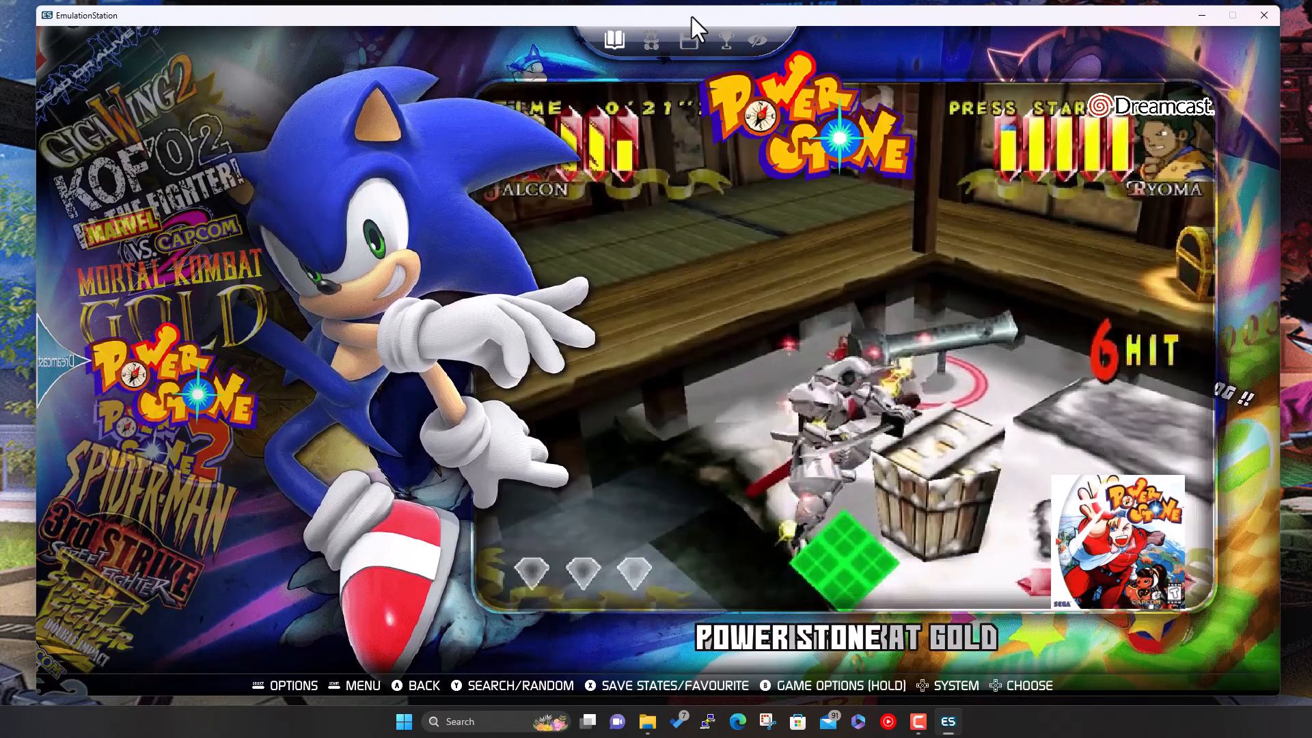
key("Down")
key("Down")
key("Down")
key("Down")
key("Down")
key("Down")
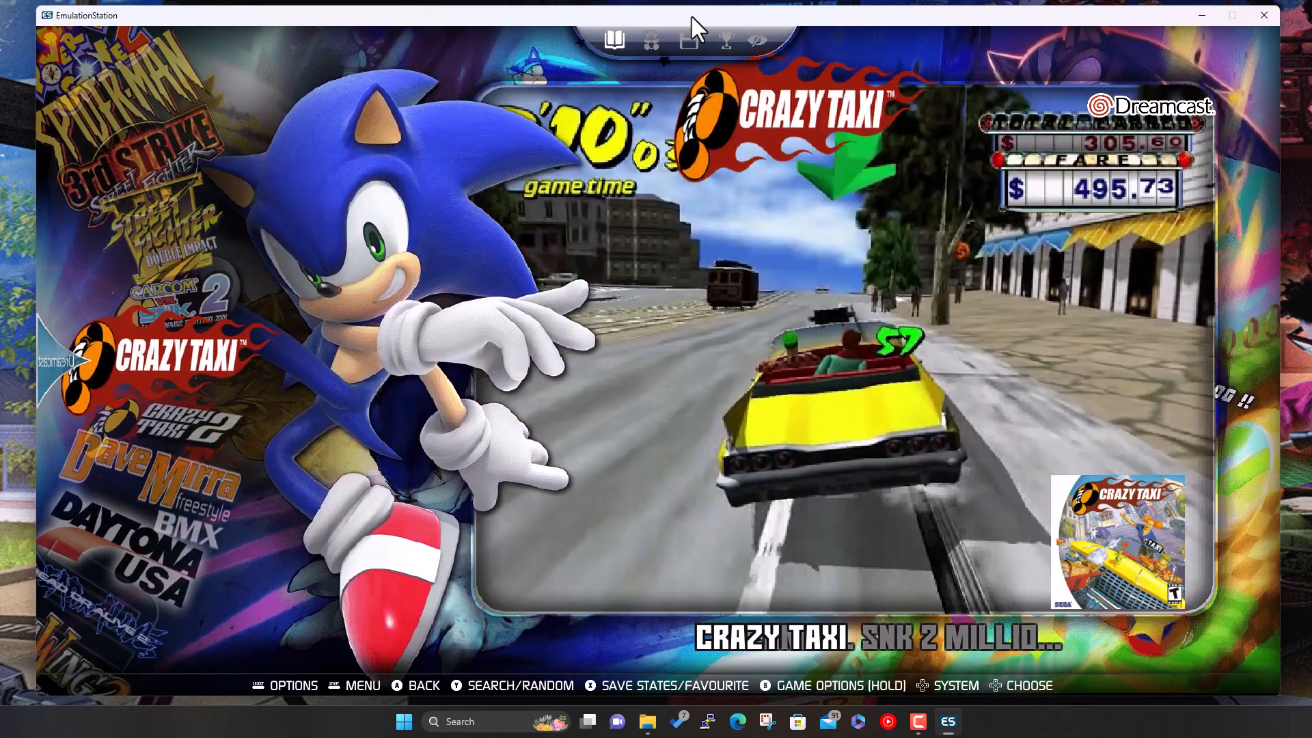
key("Down")
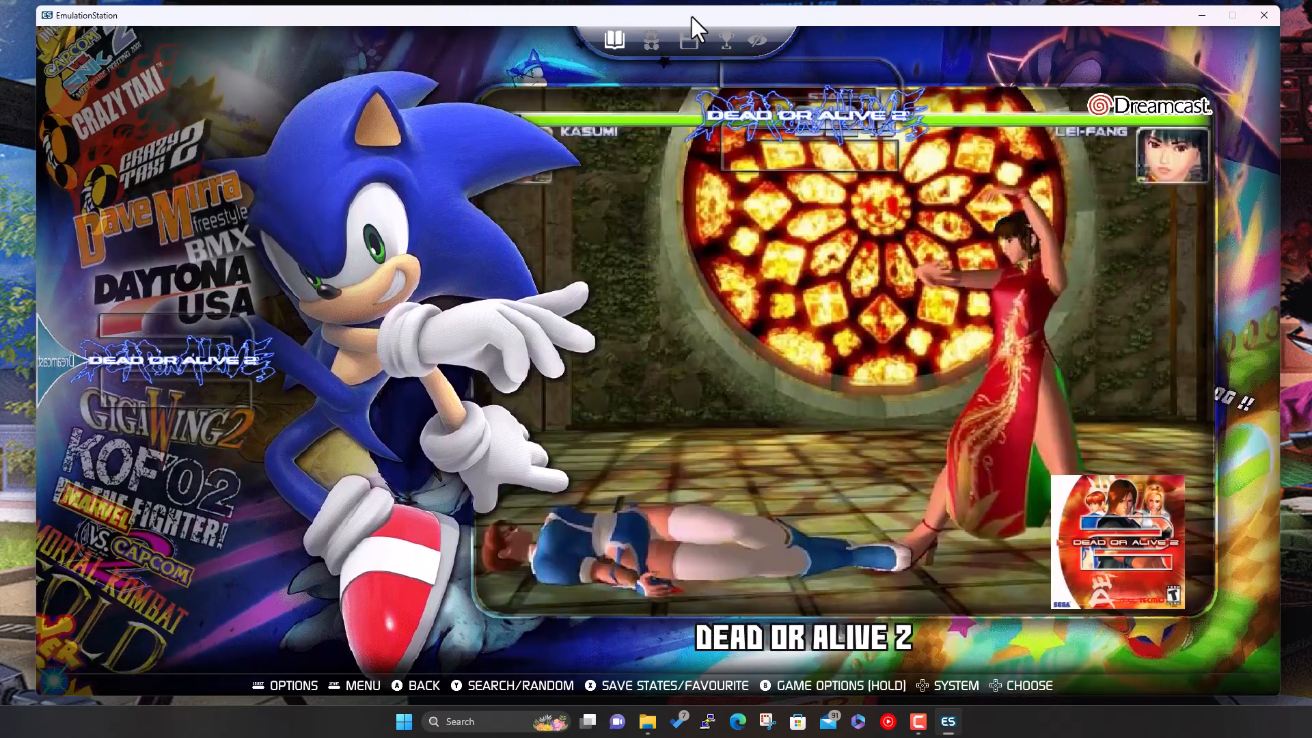
key("Down")
key("Down")
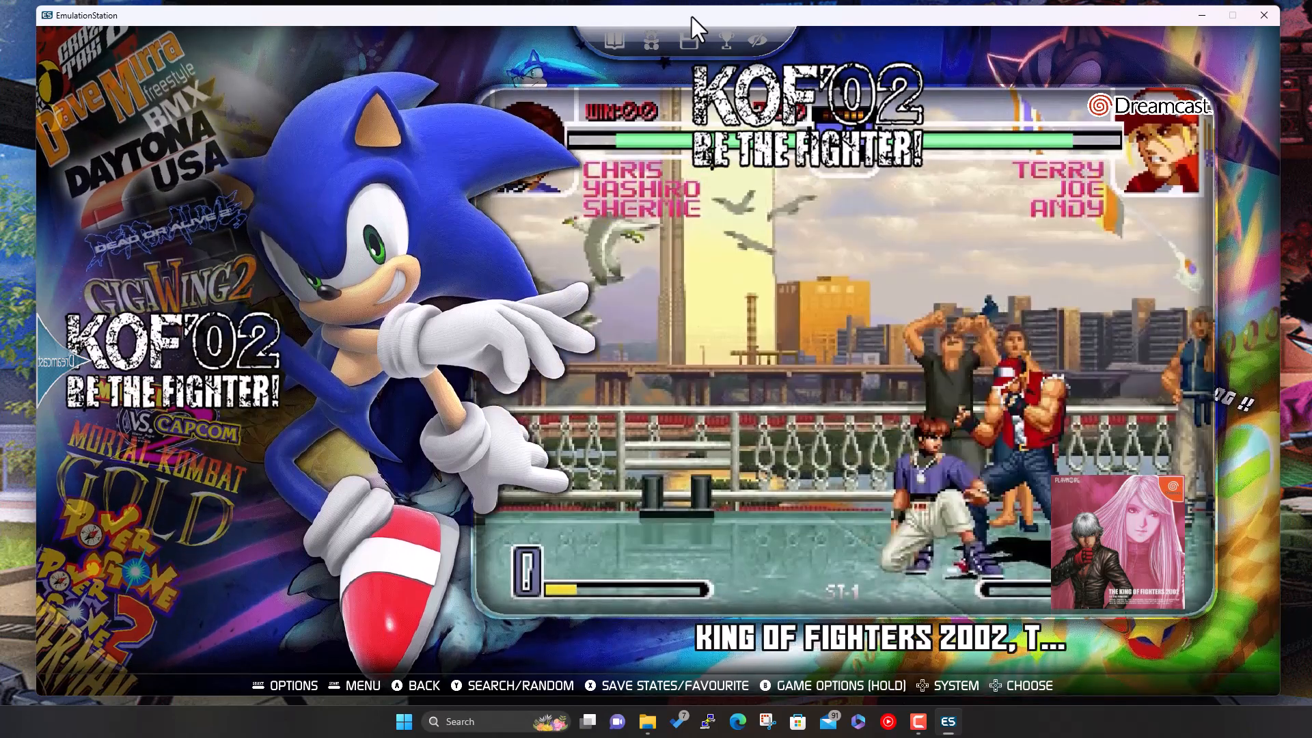
key("Down")
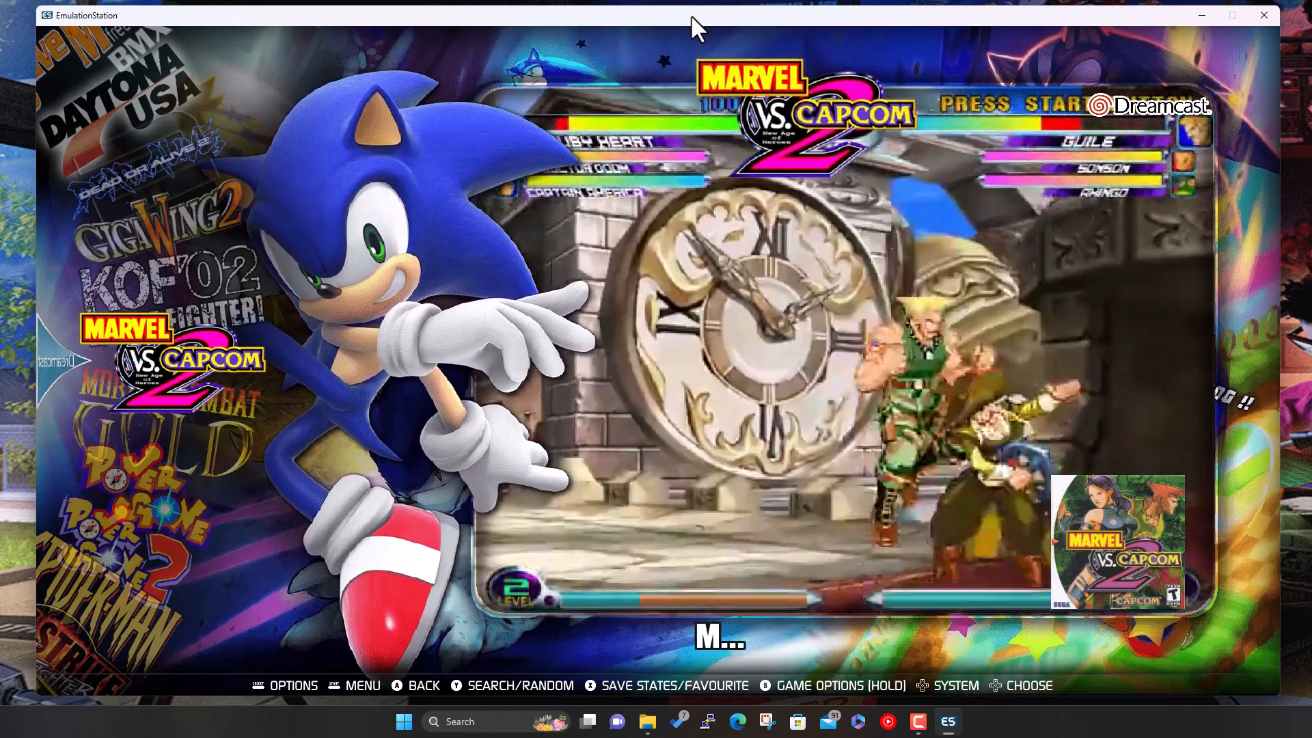
key("Return")
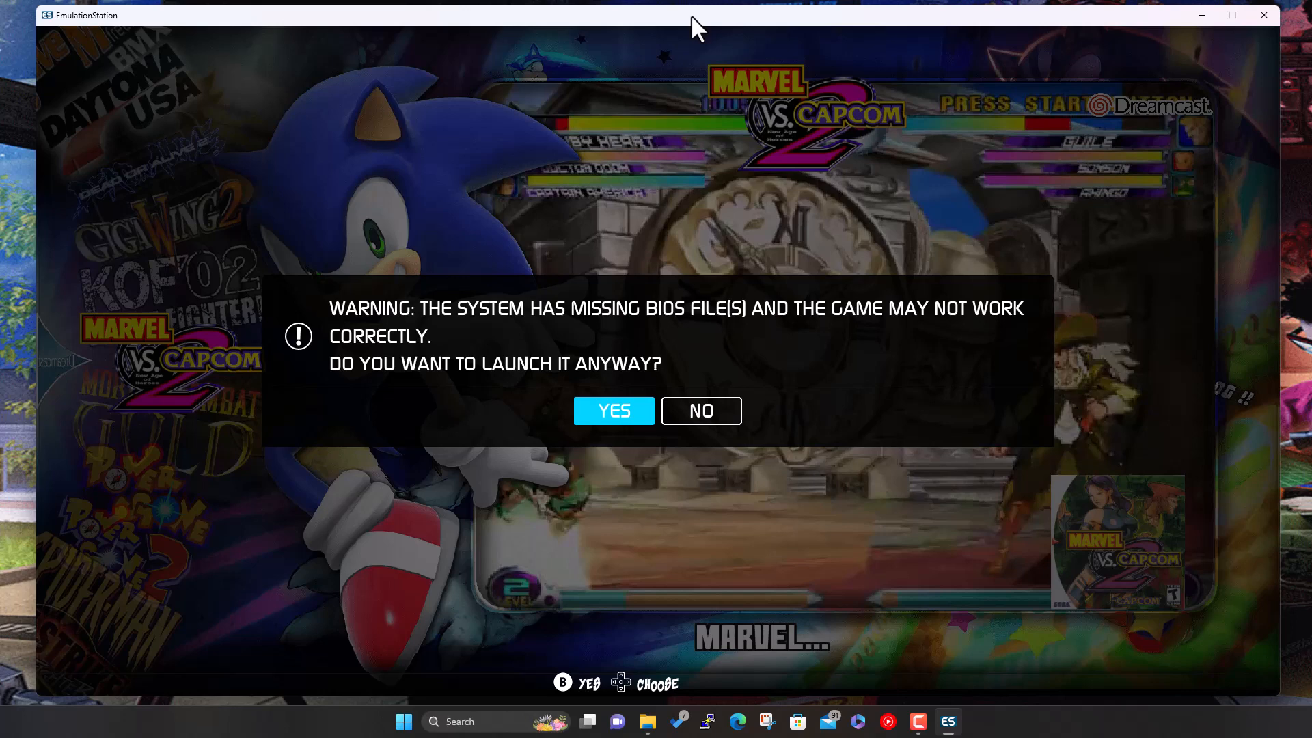
key("Right")
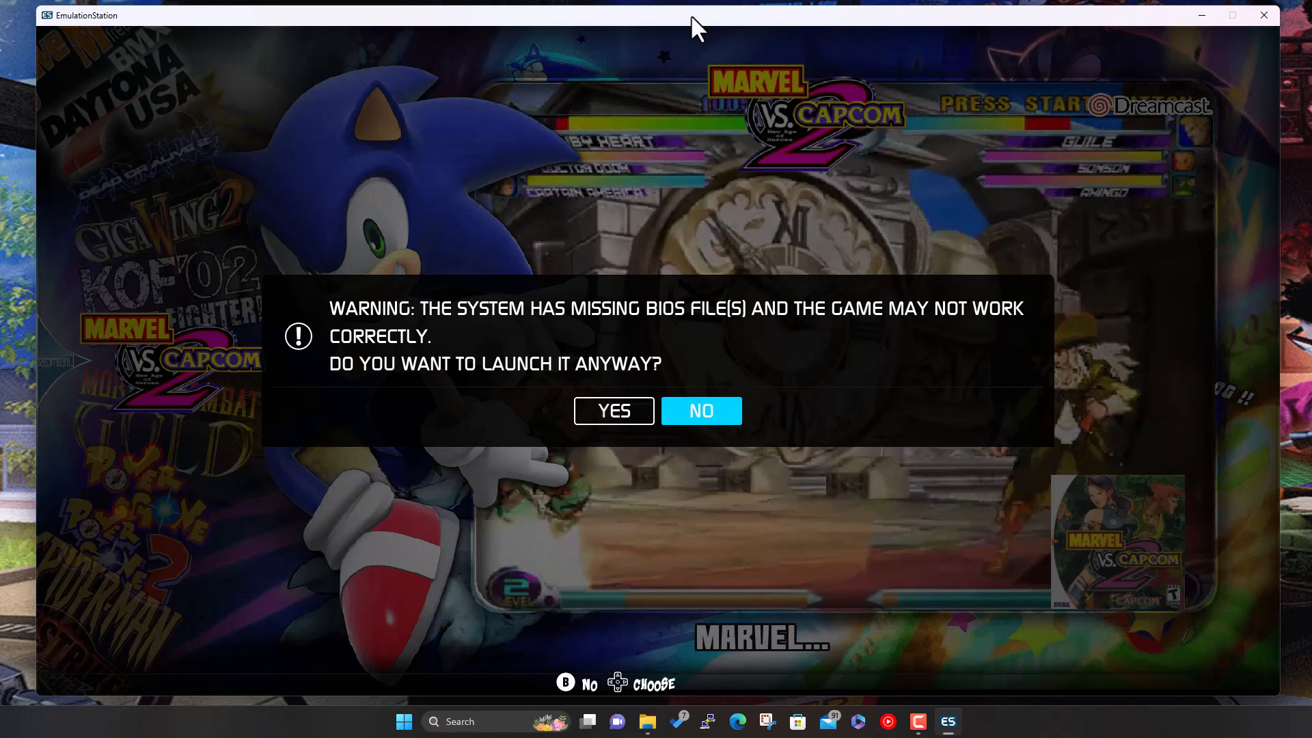
key("Return")
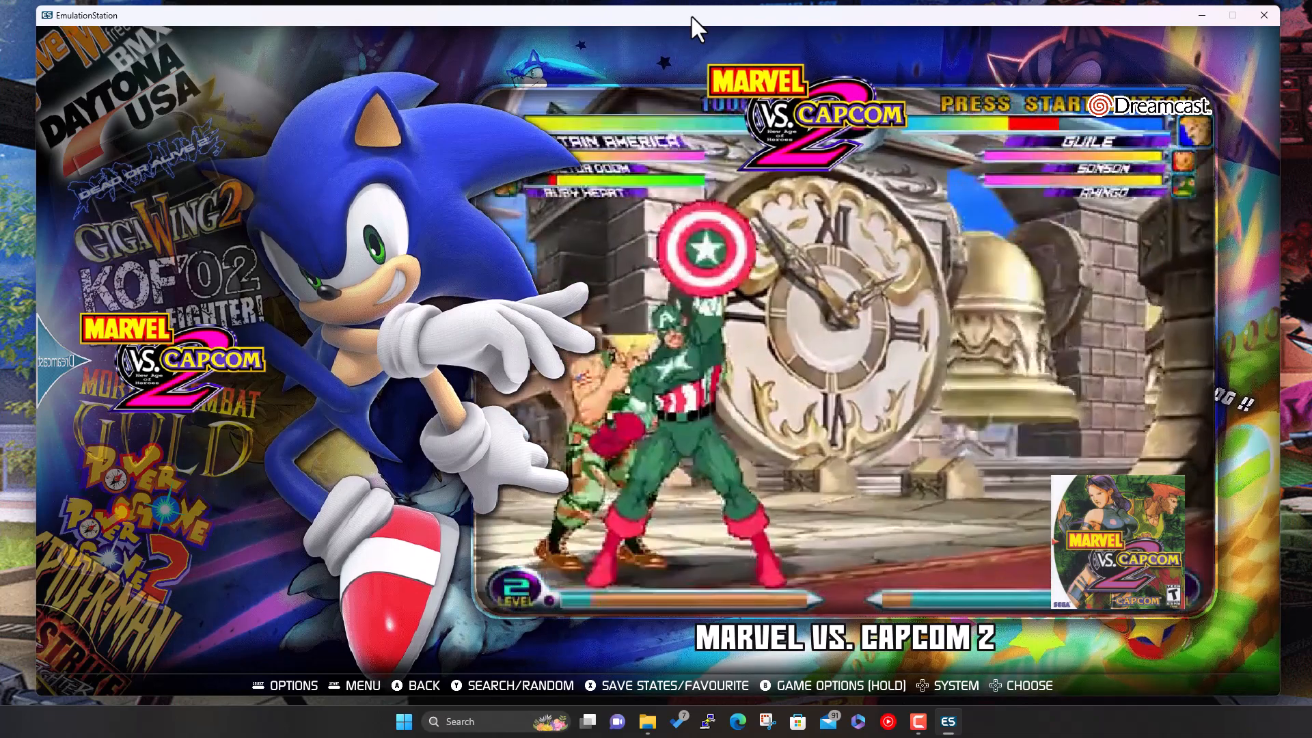
key("Escape")
- Look into System Settings from the main menu, then return to the main menu
key("Down")
key("Down")
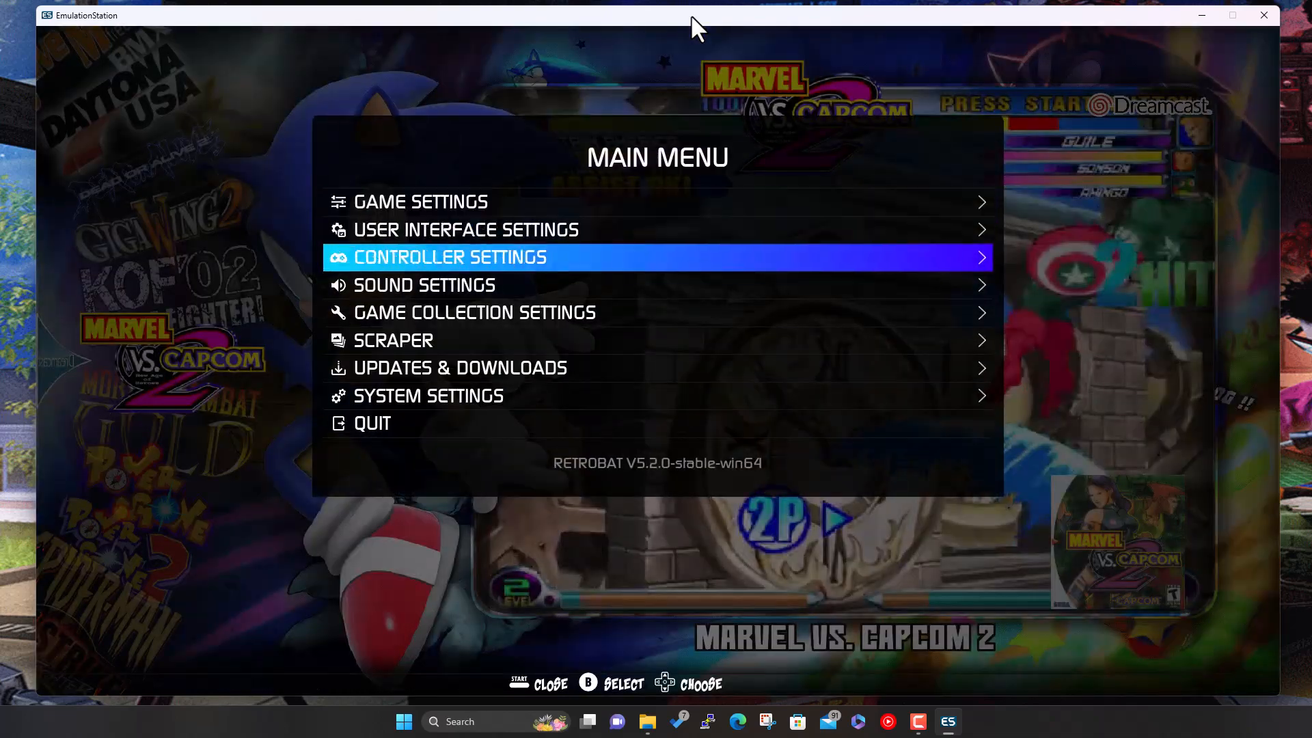
key("Down")
key("Down")
key("Down")
key("Down")
key("Down")
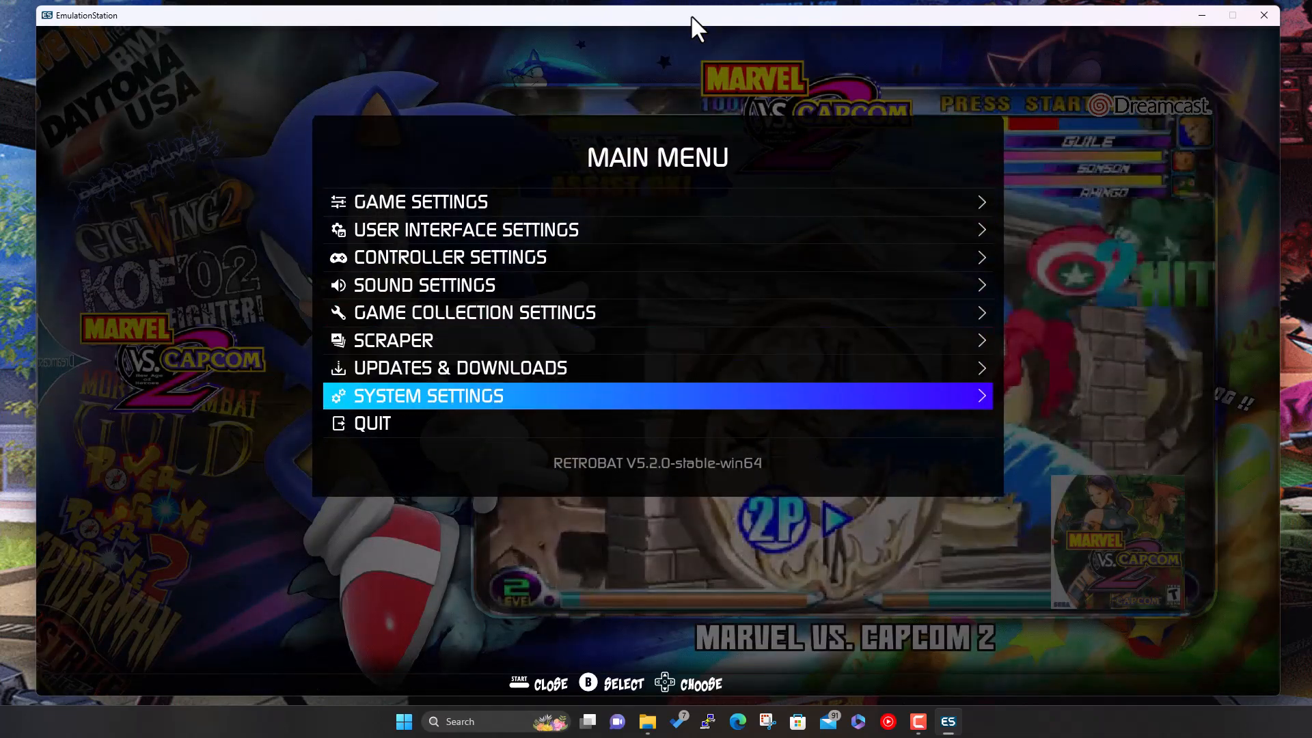
key("Return")
key("Down")
key("Down")
key("Down")
key("Down")
key("Down")
key("Down")
key("Down")
key("Down")
key("Down")
key("Down")
key("Down")
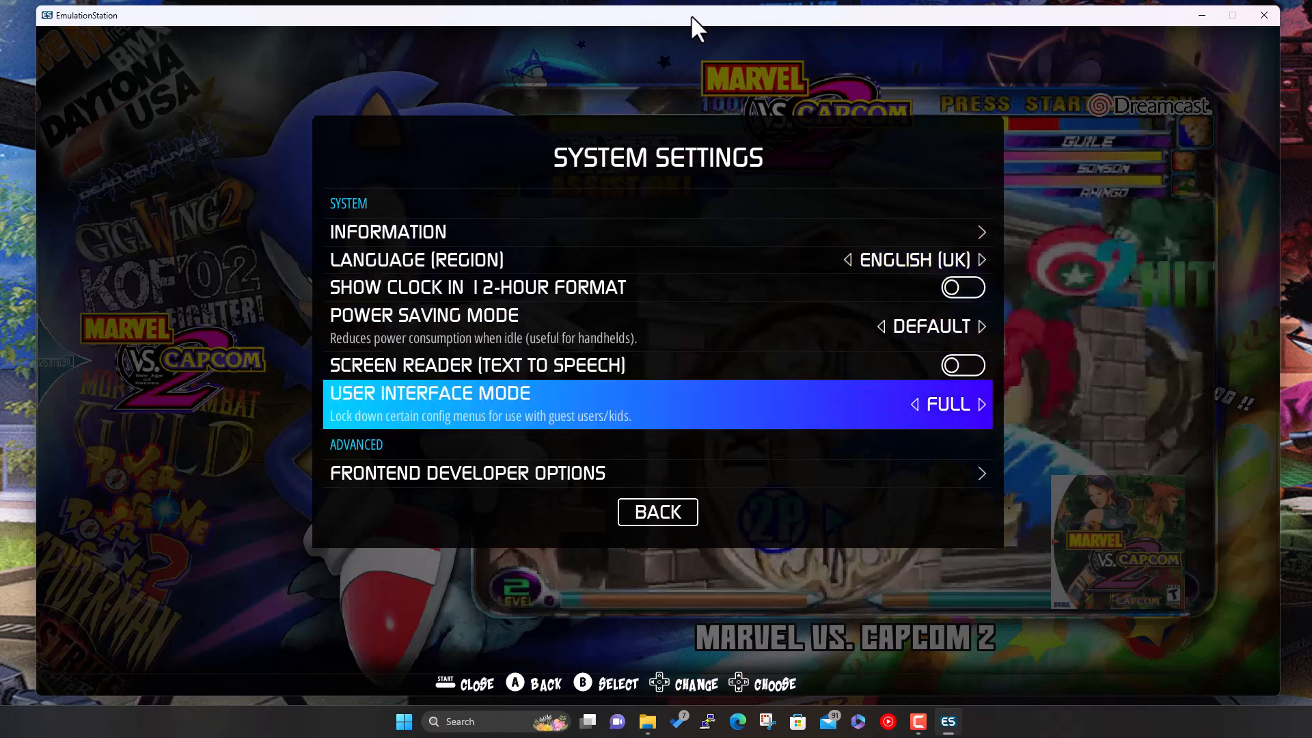
key("Escape")
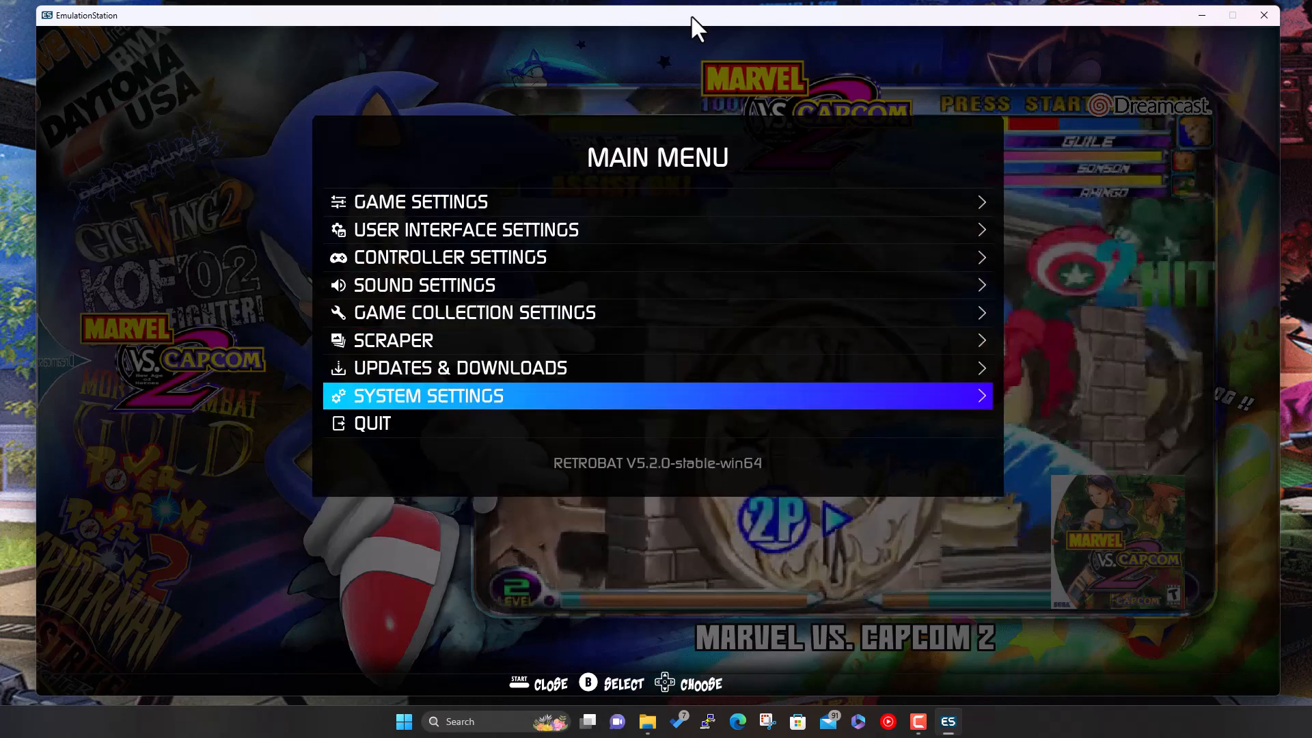
key("Up")
key("Up")
key("Up")
key("Up")
key("Up")
key("Up")
key("Up")
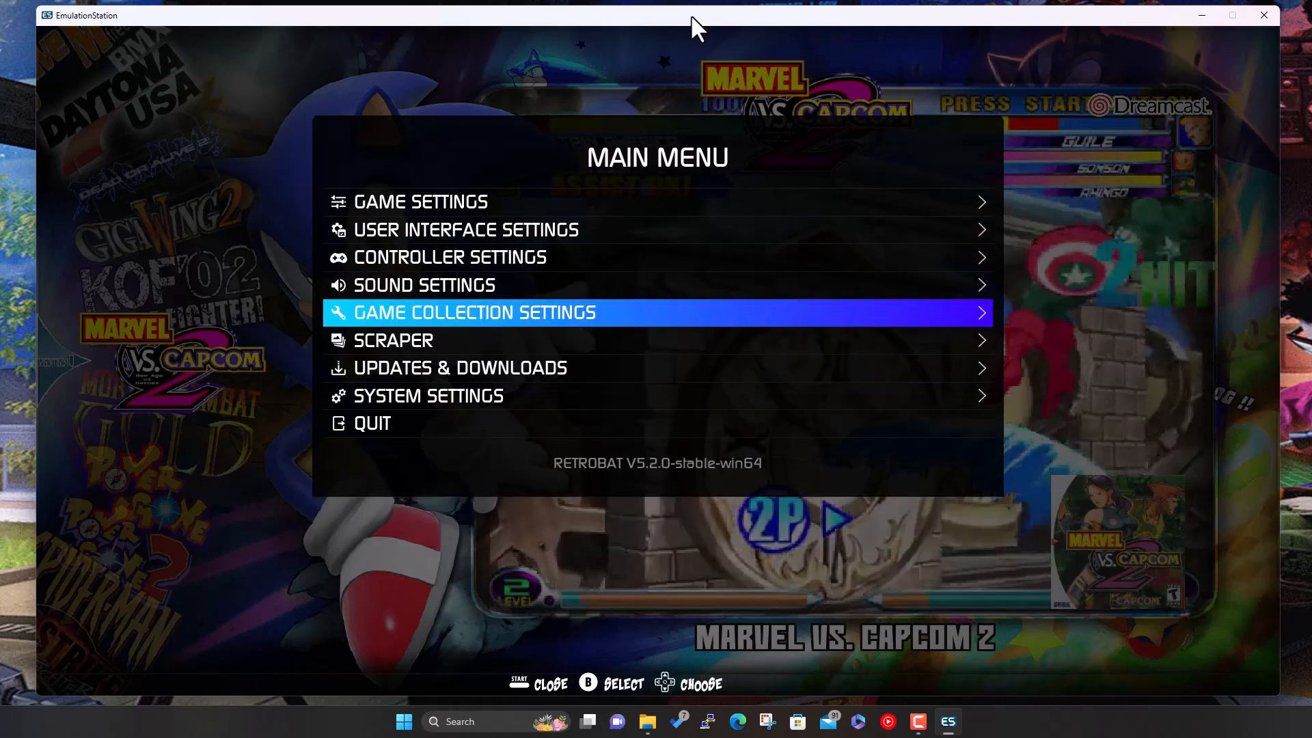
- Open Game Settings and run the Missing BIOS Check
key("Return")
key("Down")
key("Down")
key("Down")
key("Down")
key("Down")
key("Down")
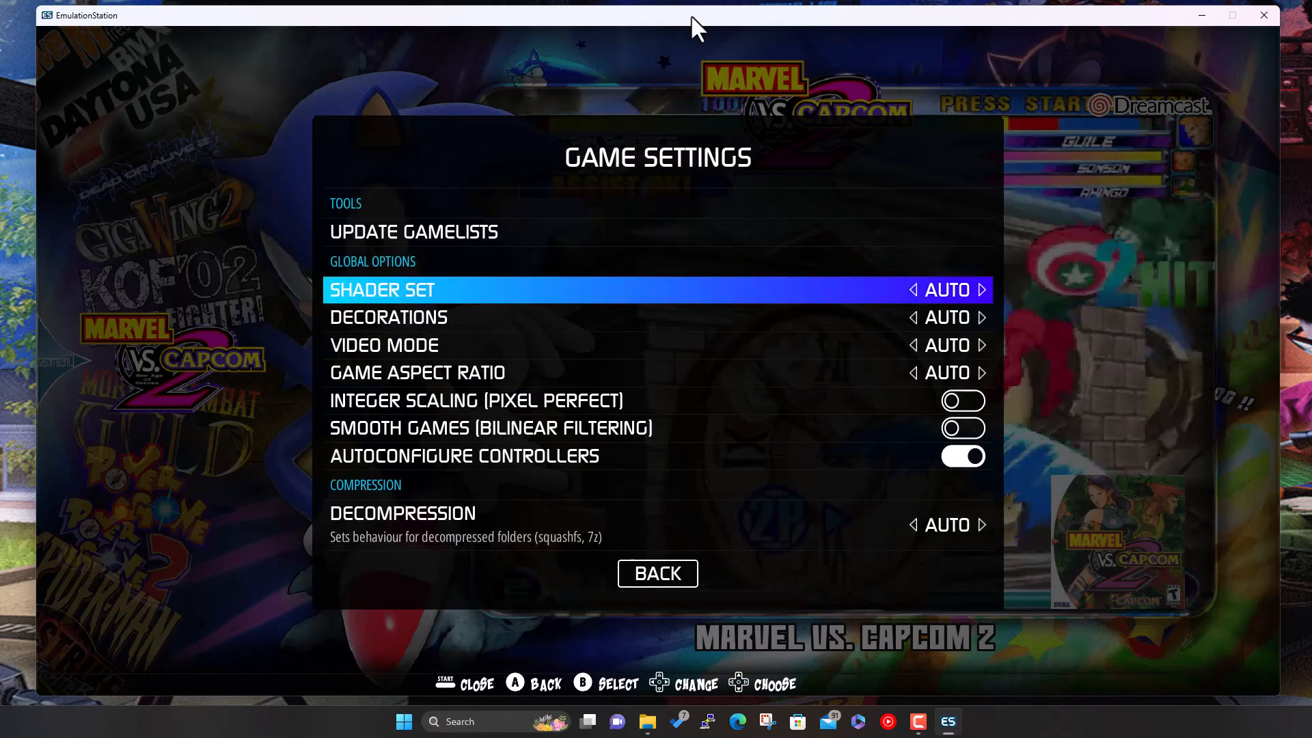
key("Down")
key("Down")
key("Down")
key("Down")
key("Down")
key("Down")
key("Down")
key("Down")
key("Down")
key("Down")
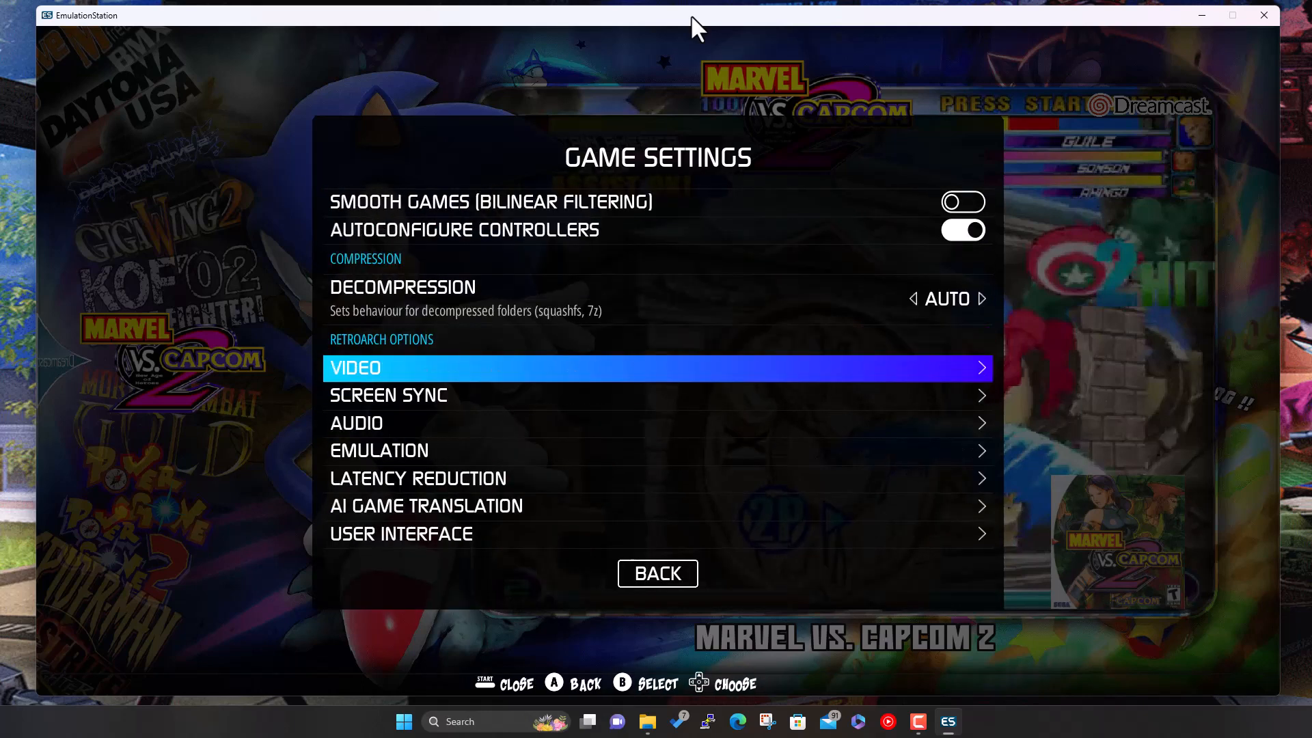
key("Down")
key("Down")
key("Down")
key("Down")
key("Down")
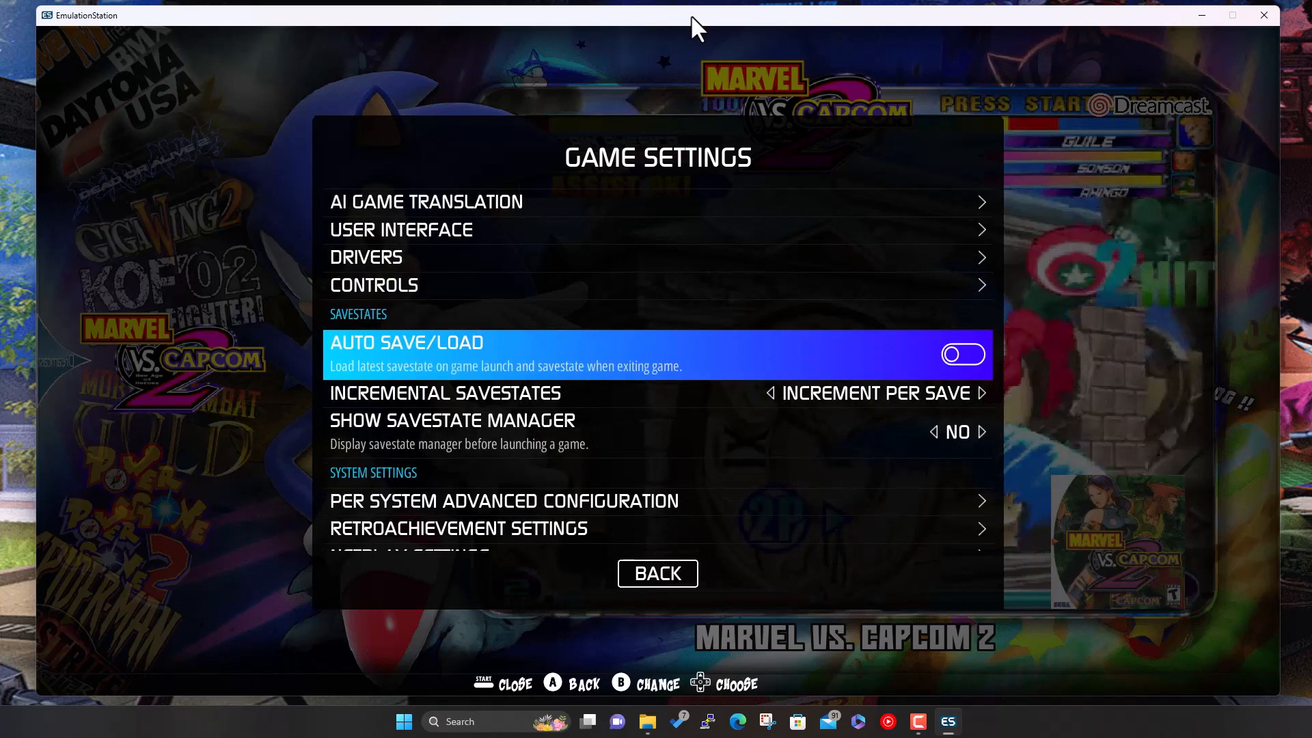
key("Down")
key("Down")
key("Down")
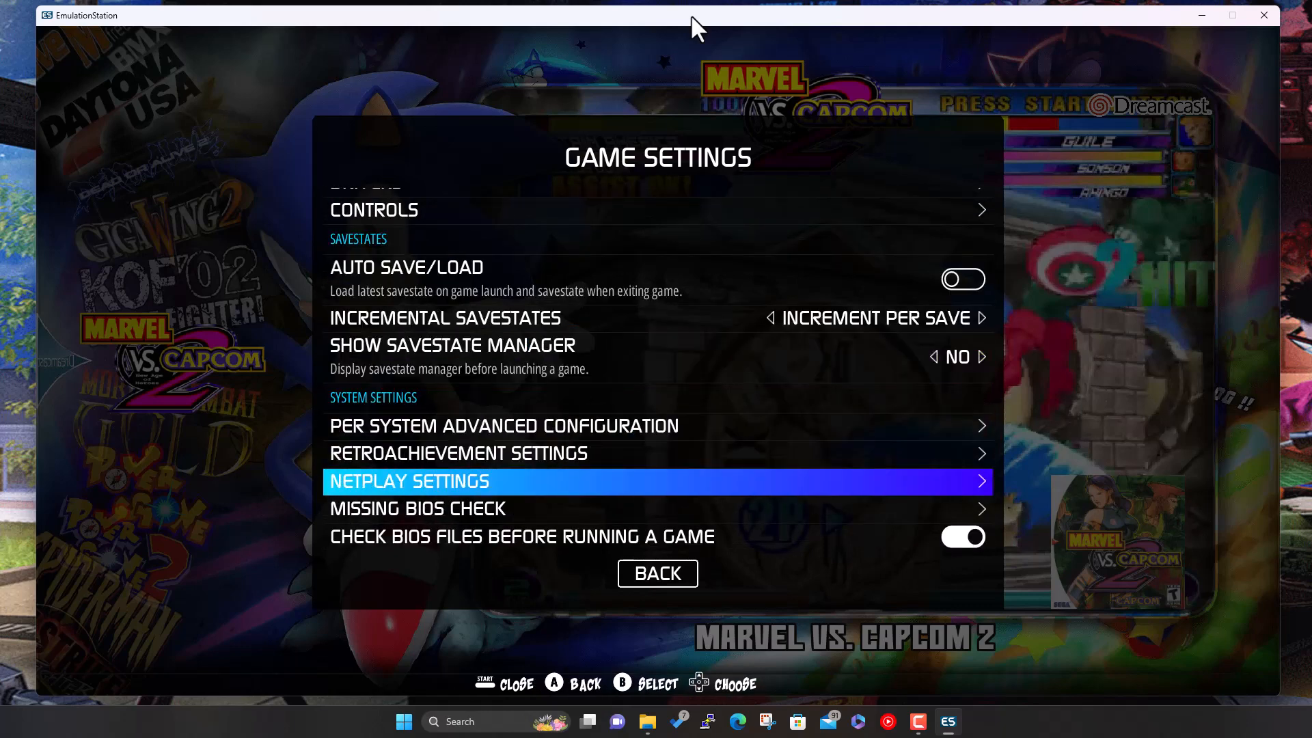
key("Return")
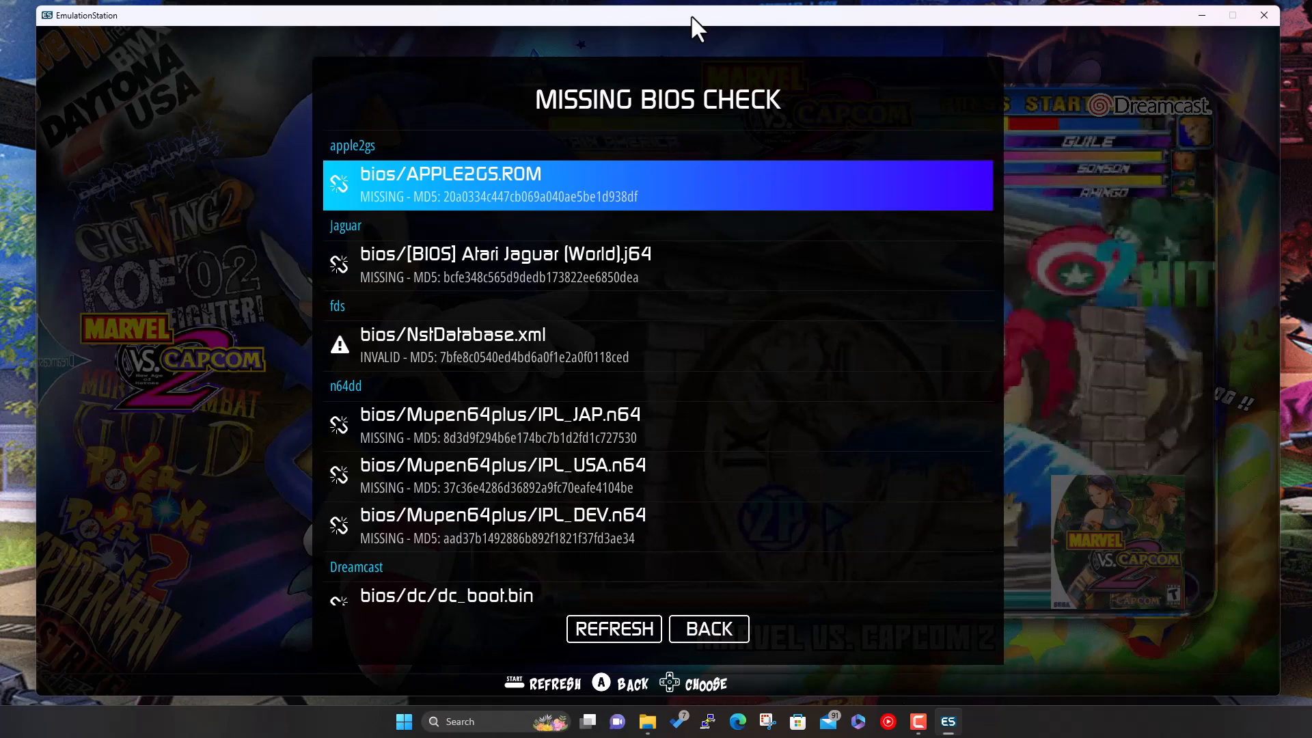
- Review the missing Dreamcast BIOS entries dc_boot.bin and dc.zip in the list
key("Down")
key("Down")
key("Down")
key("Down")
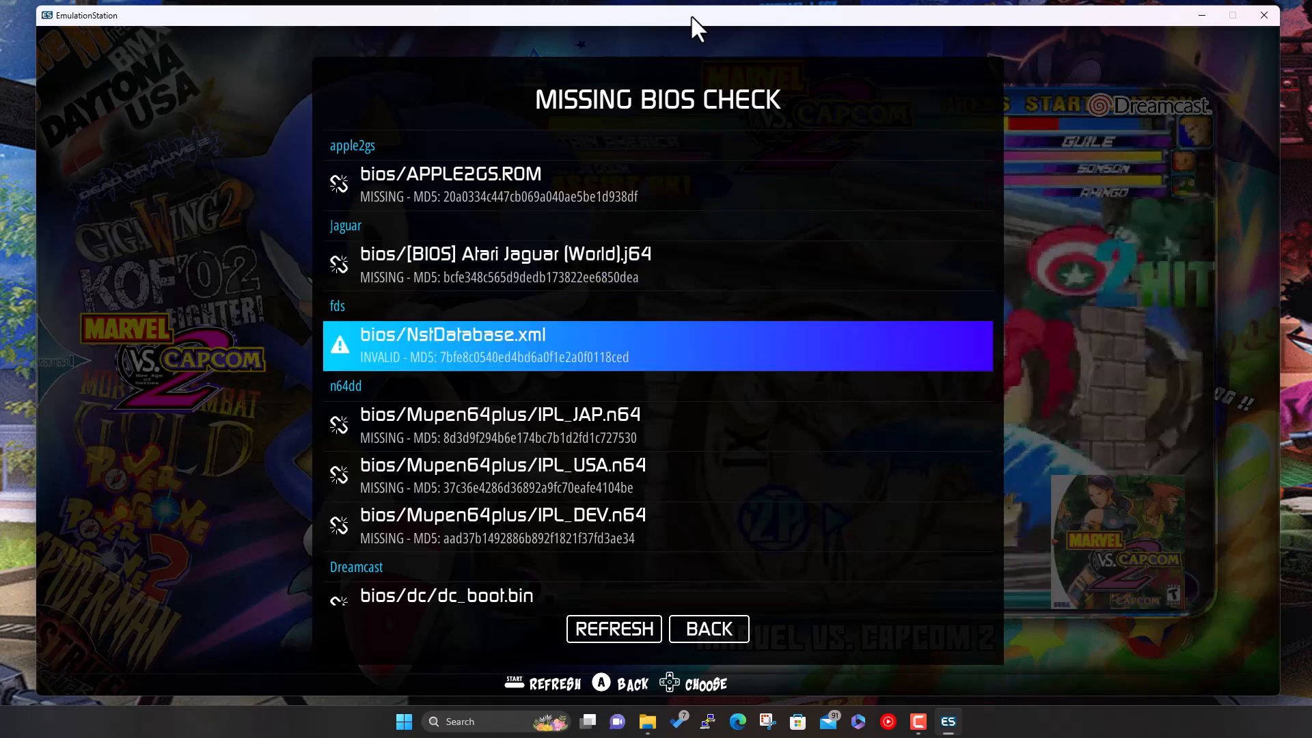
key("Down")
key("Down")
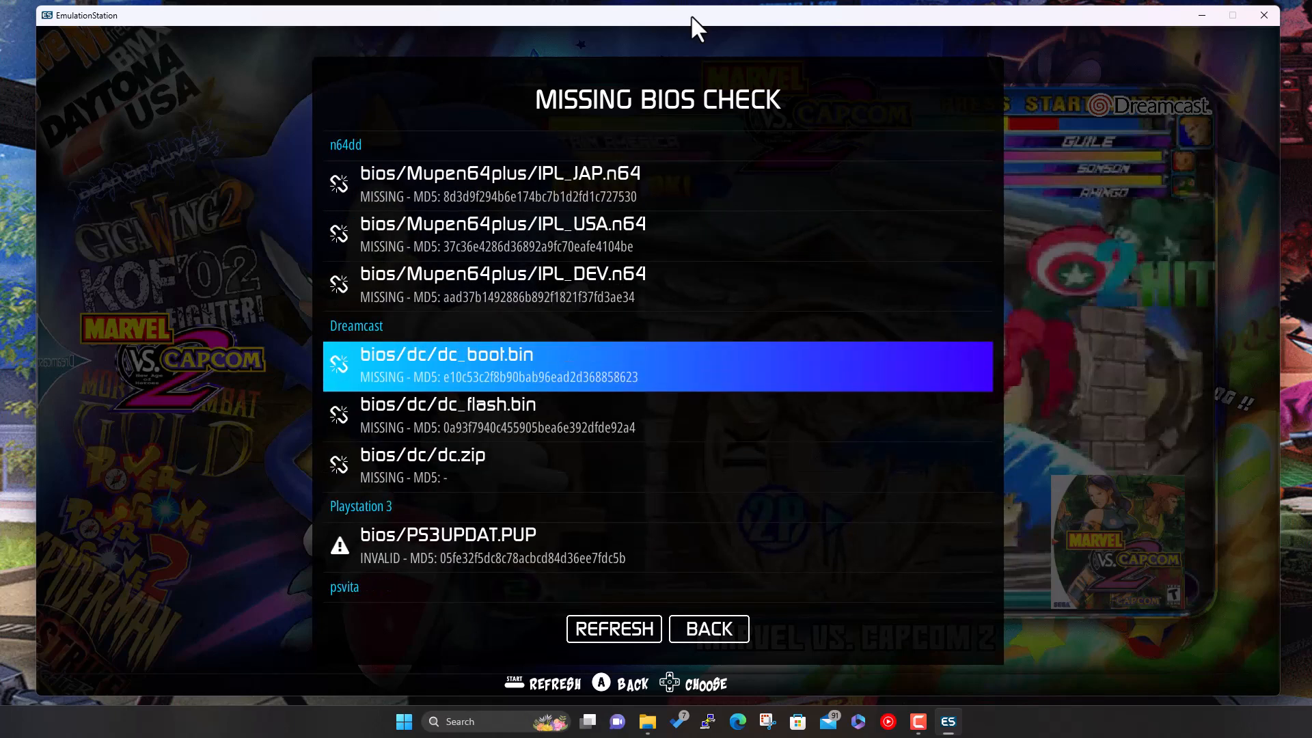
key("Down")
key("Down")
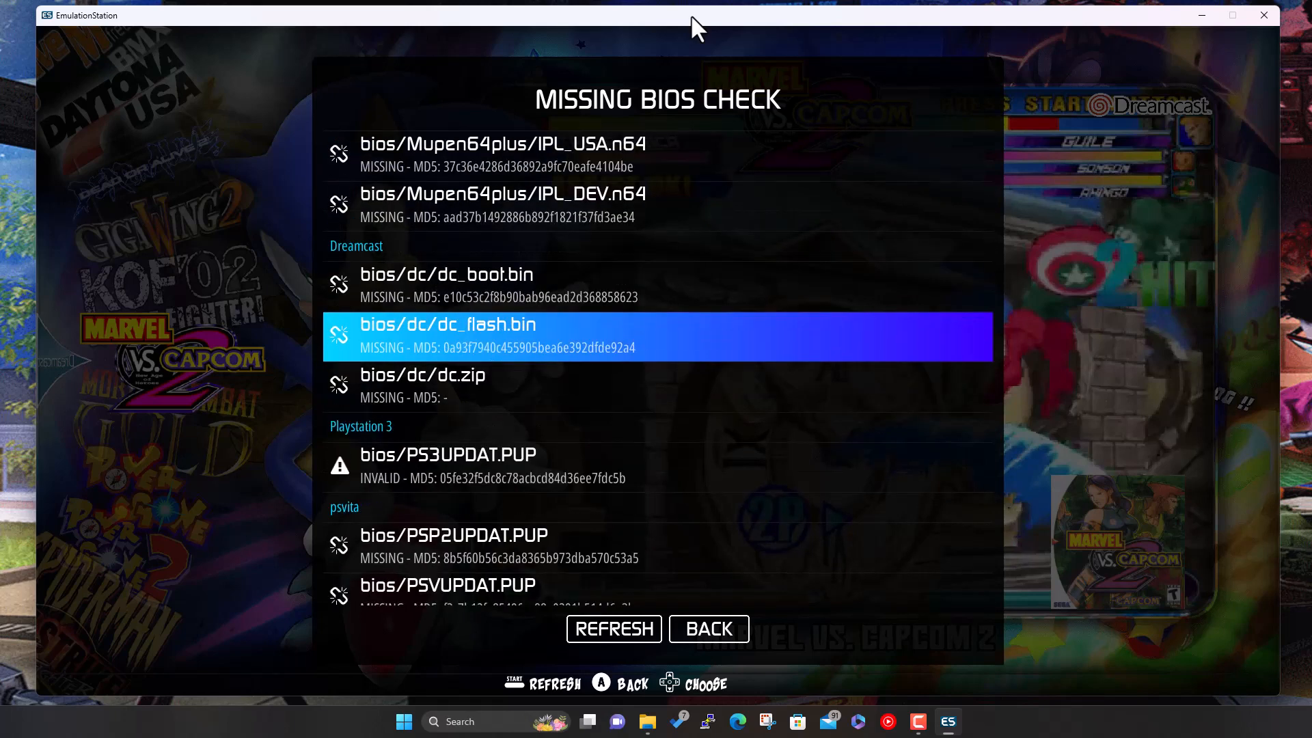
key("Up")
key("Up")
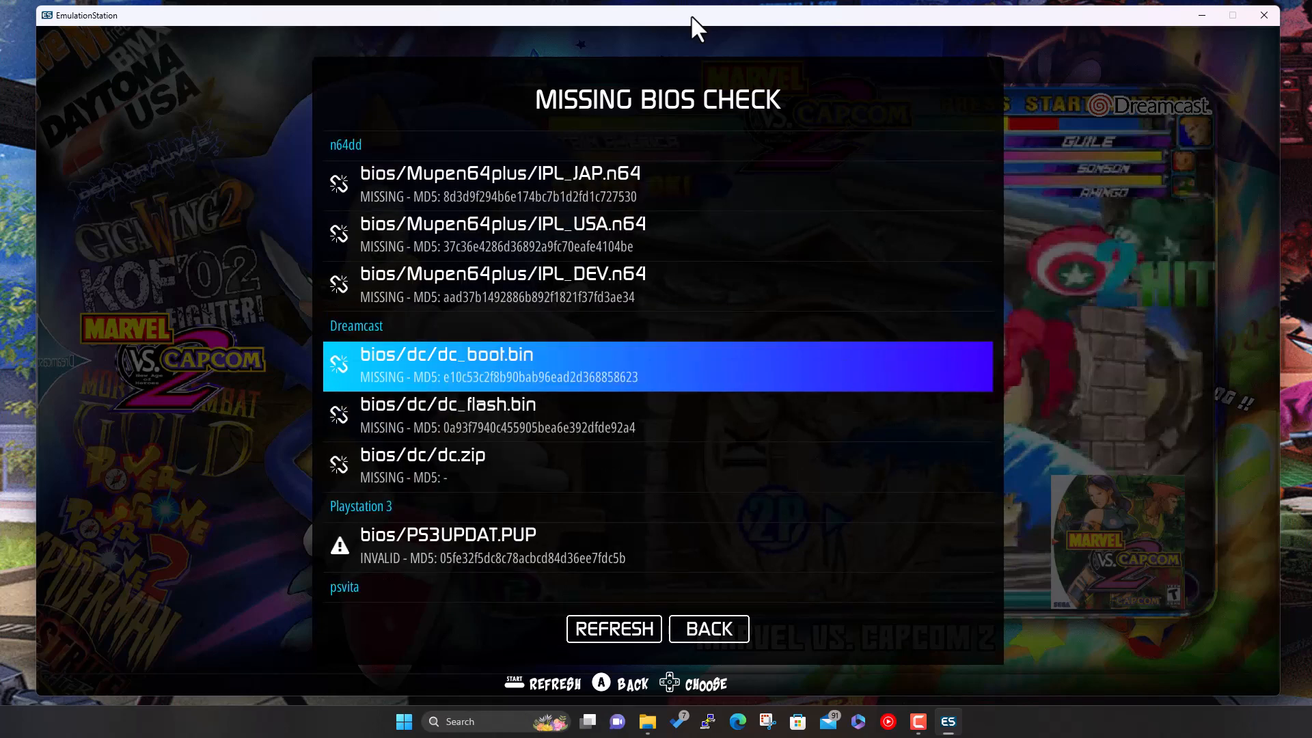
key("Down")
key("Down")
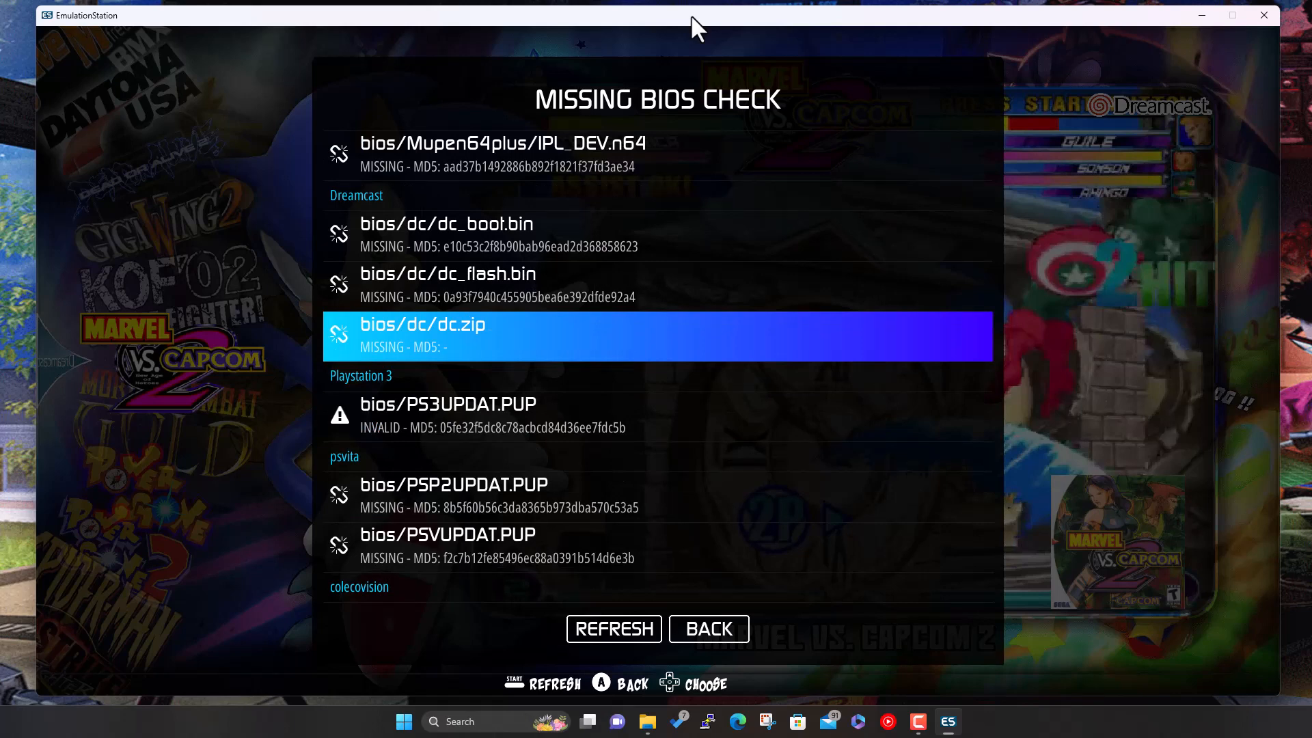
key("Up")
key("Up")
key("Down")
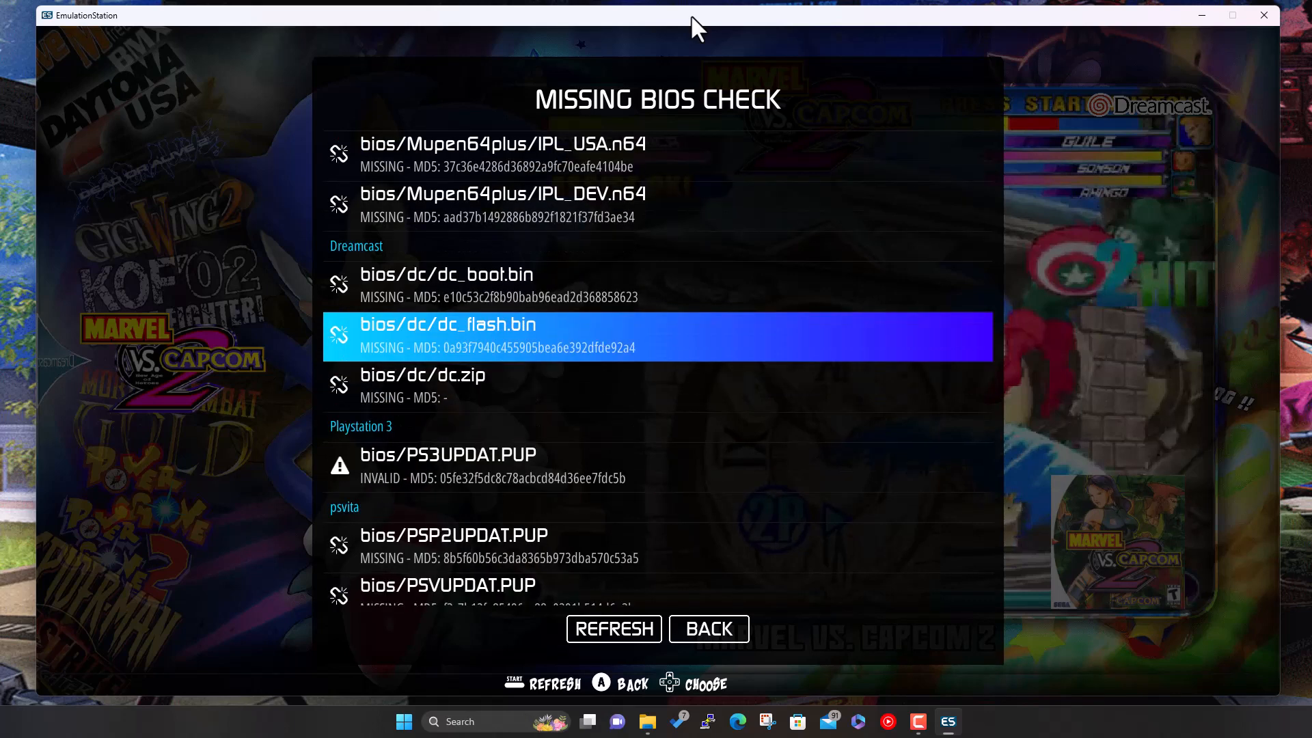
key("Up")
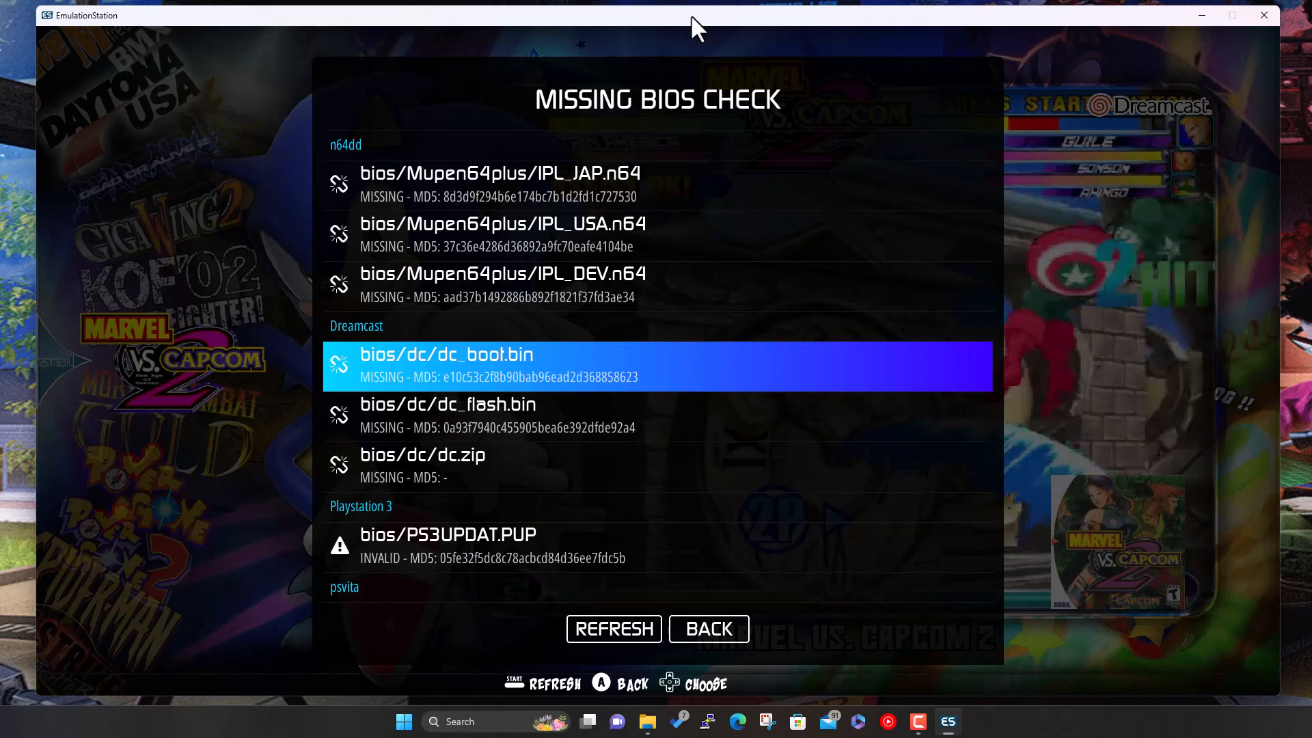
- Back out to the main menu and choose QUIT to exit EmulationStation
key("Escape")
key("Escape")
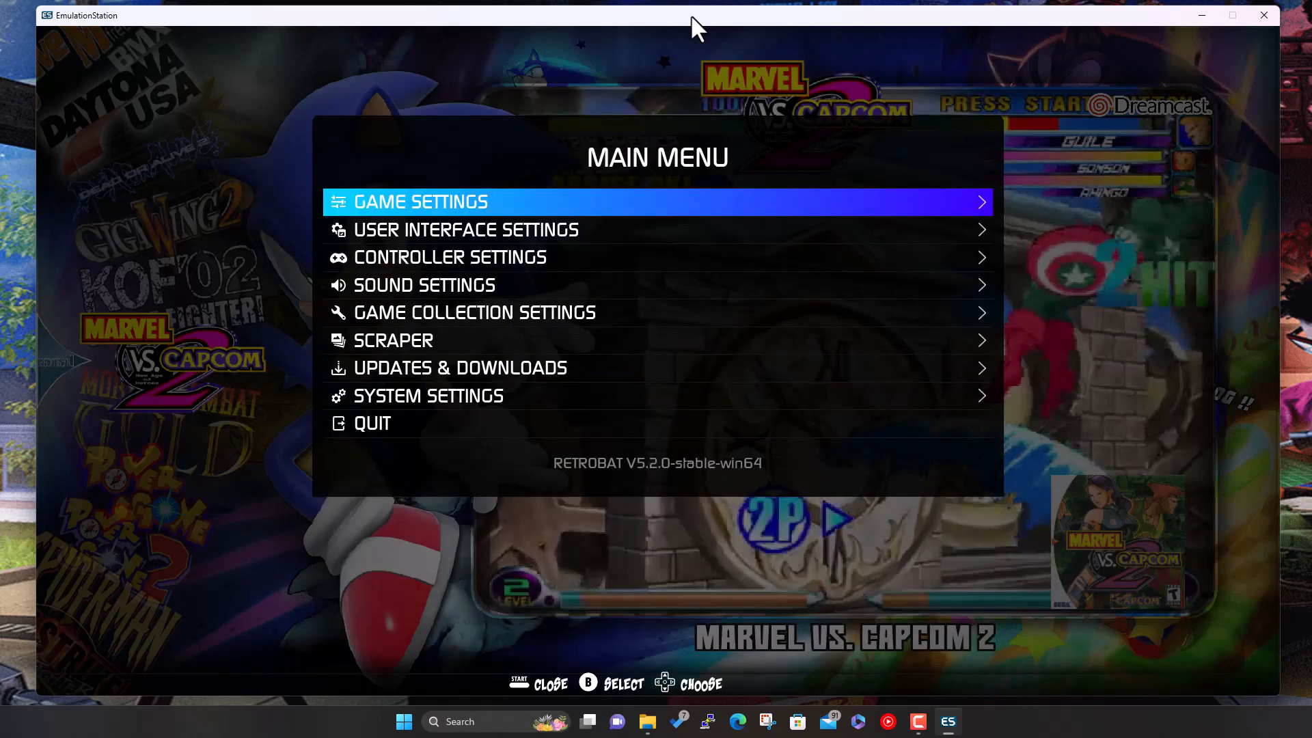
key("Escape")
key("Escape")
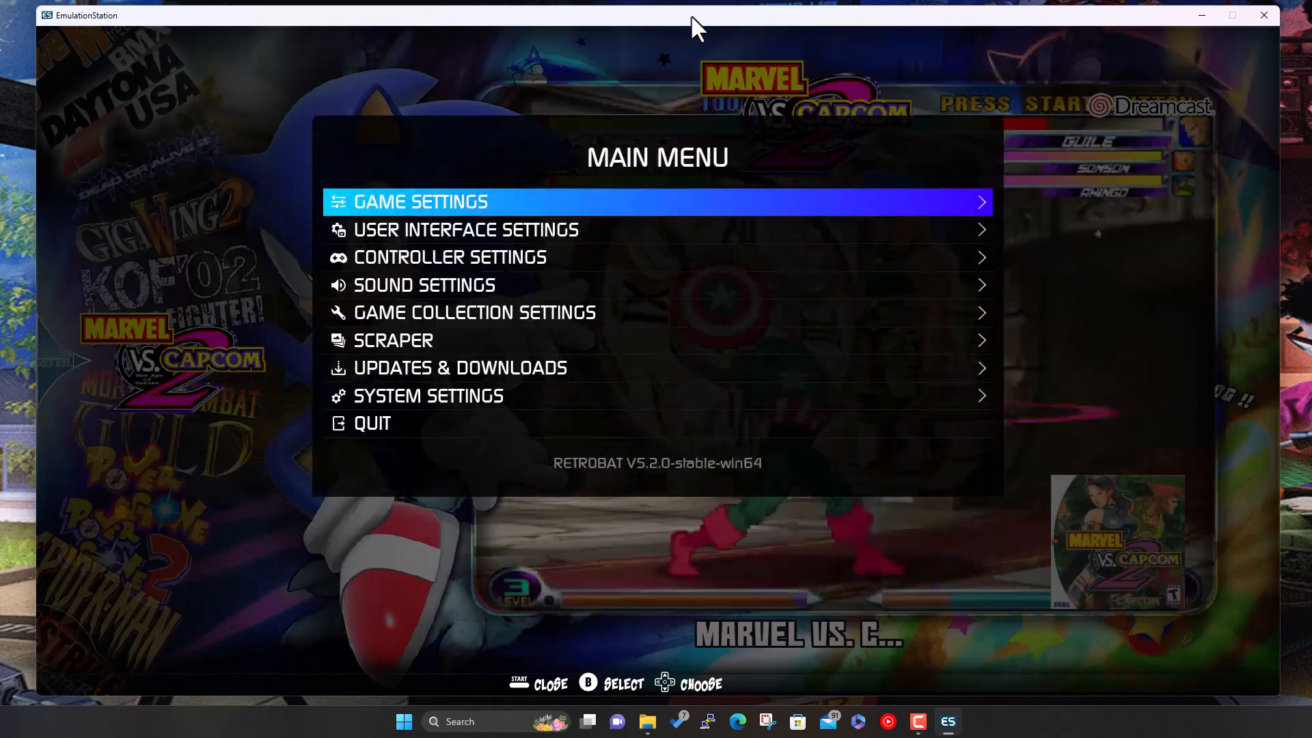
key("Up")
key("Up")
key("Down")
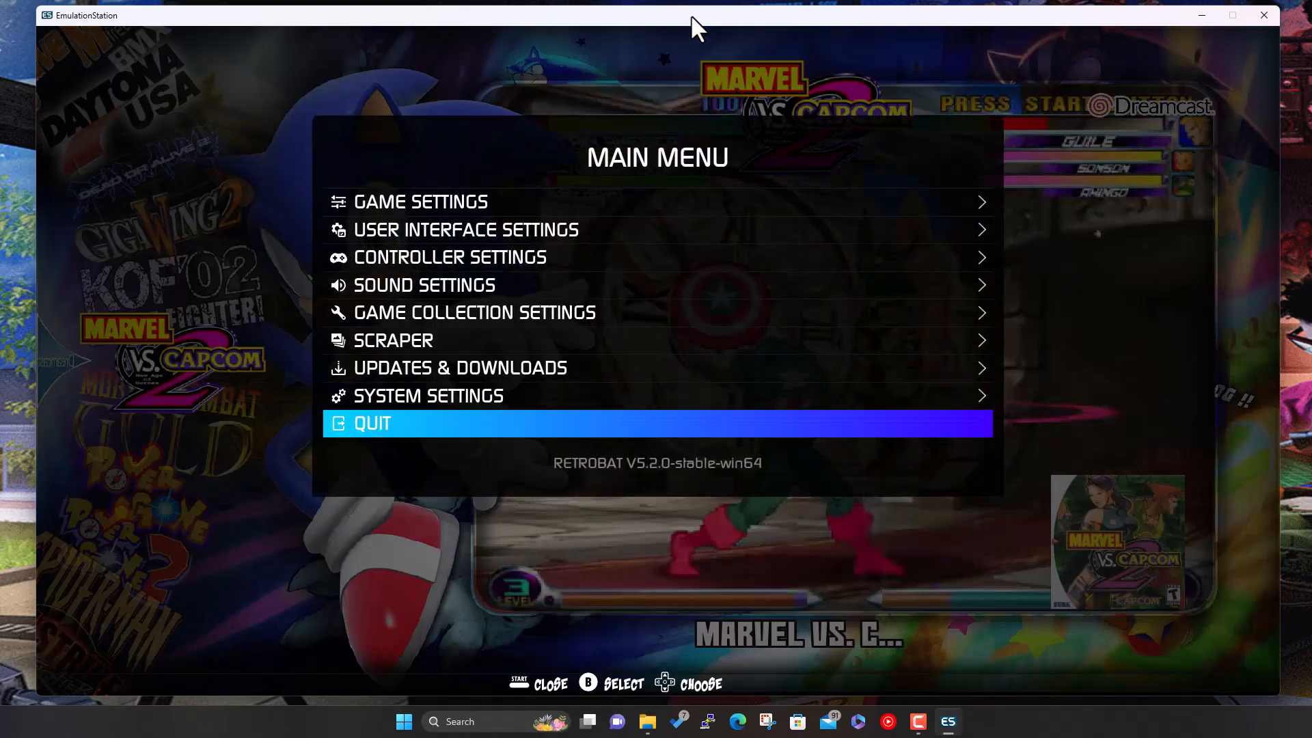
key("Return")
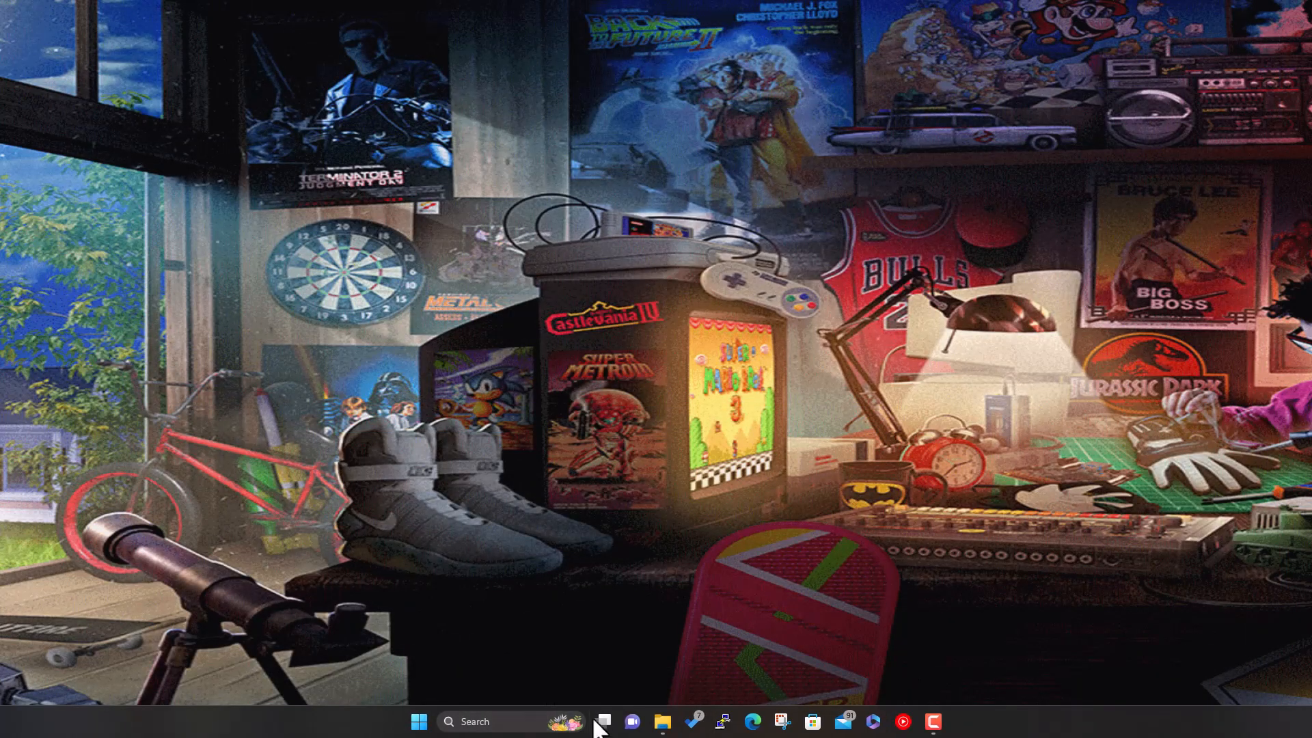
- Inspect the RetroBat bios\dc folder, including its data and textures subfolders
left_click(663, 723)
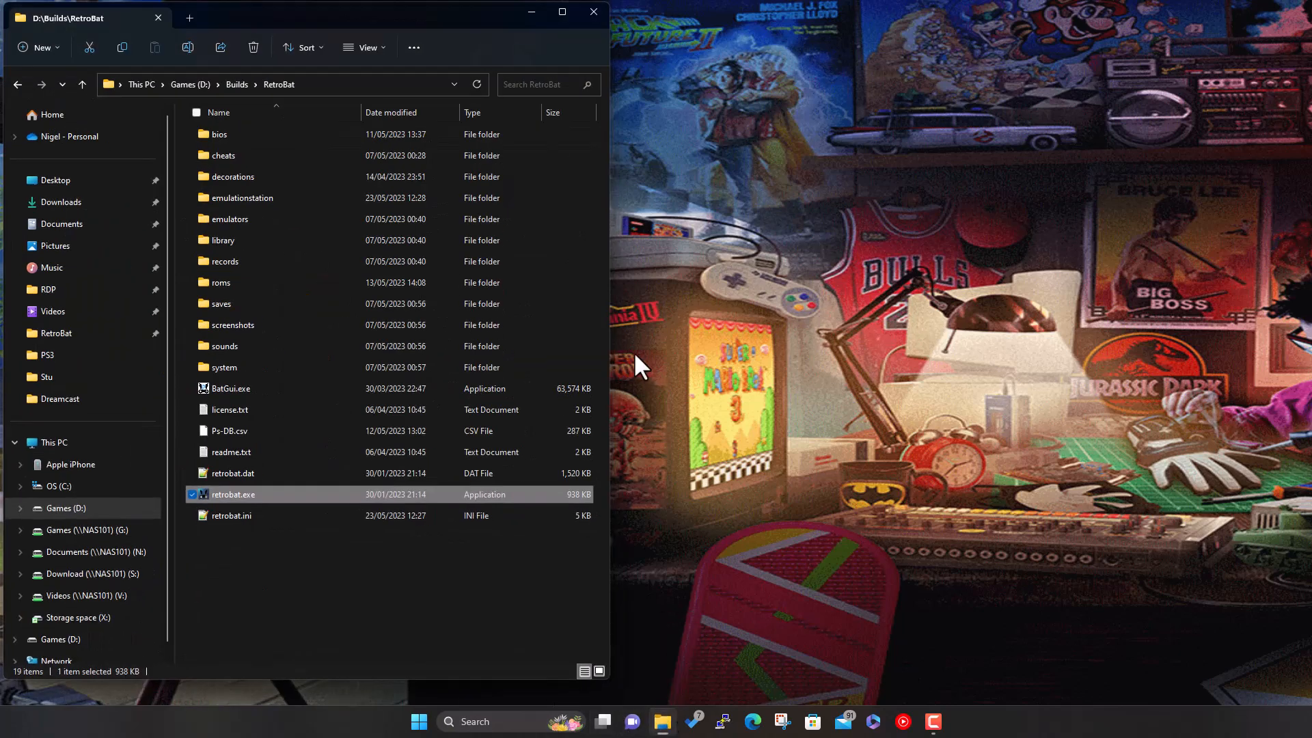
double_click(294, 133)
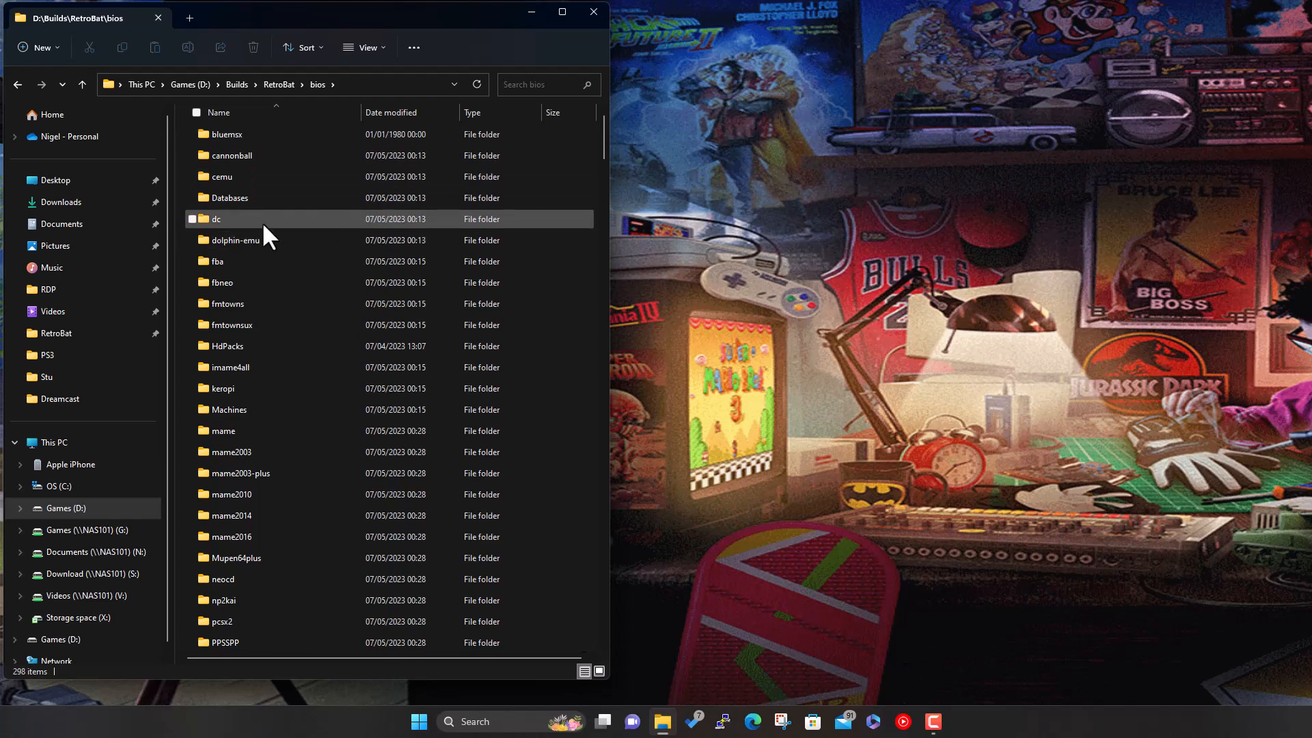
double_click(261, 220)
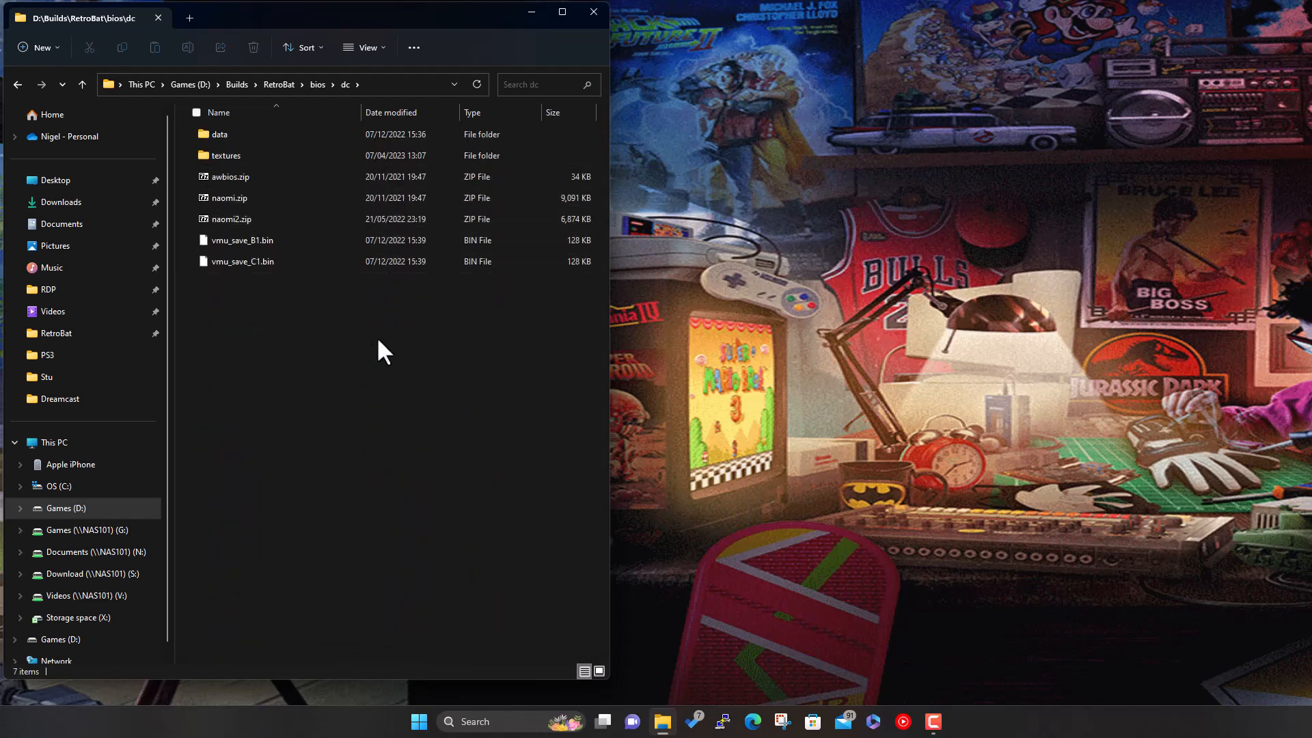
double_click(259, 132)
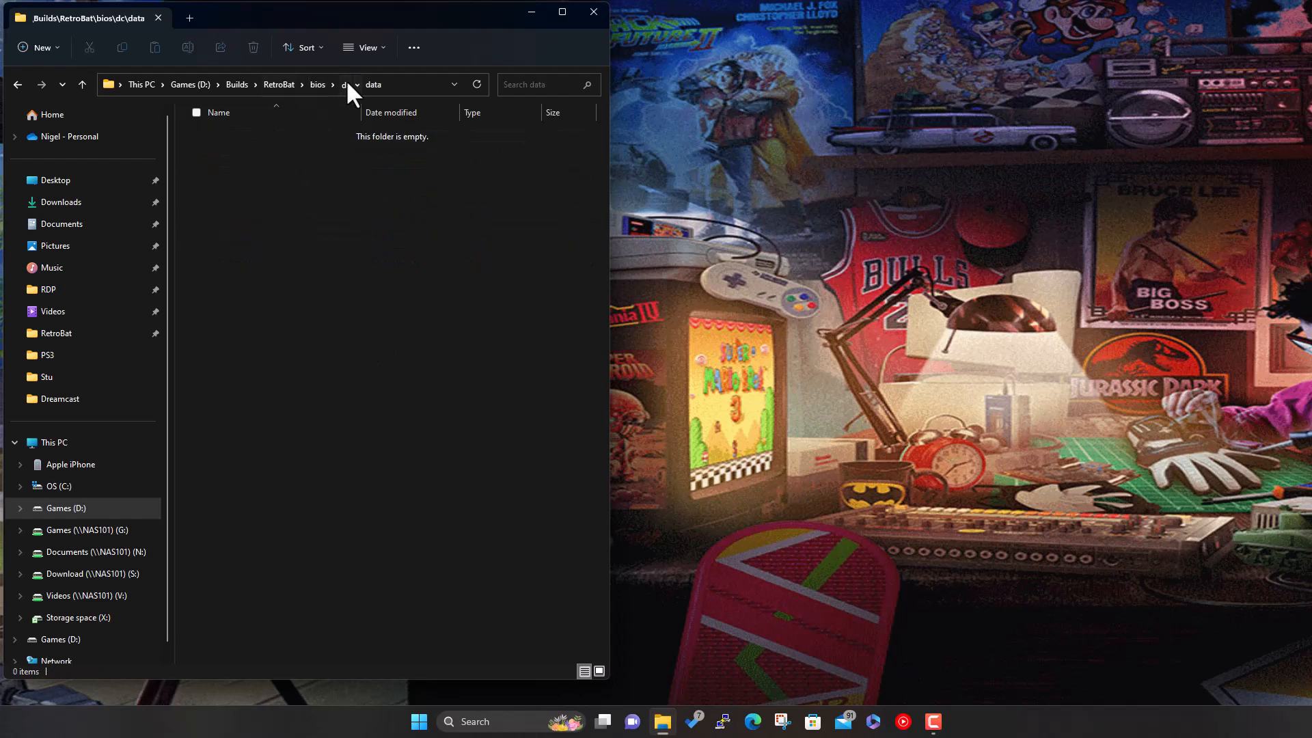
left_click(346, 84)
left_click(265, 155)
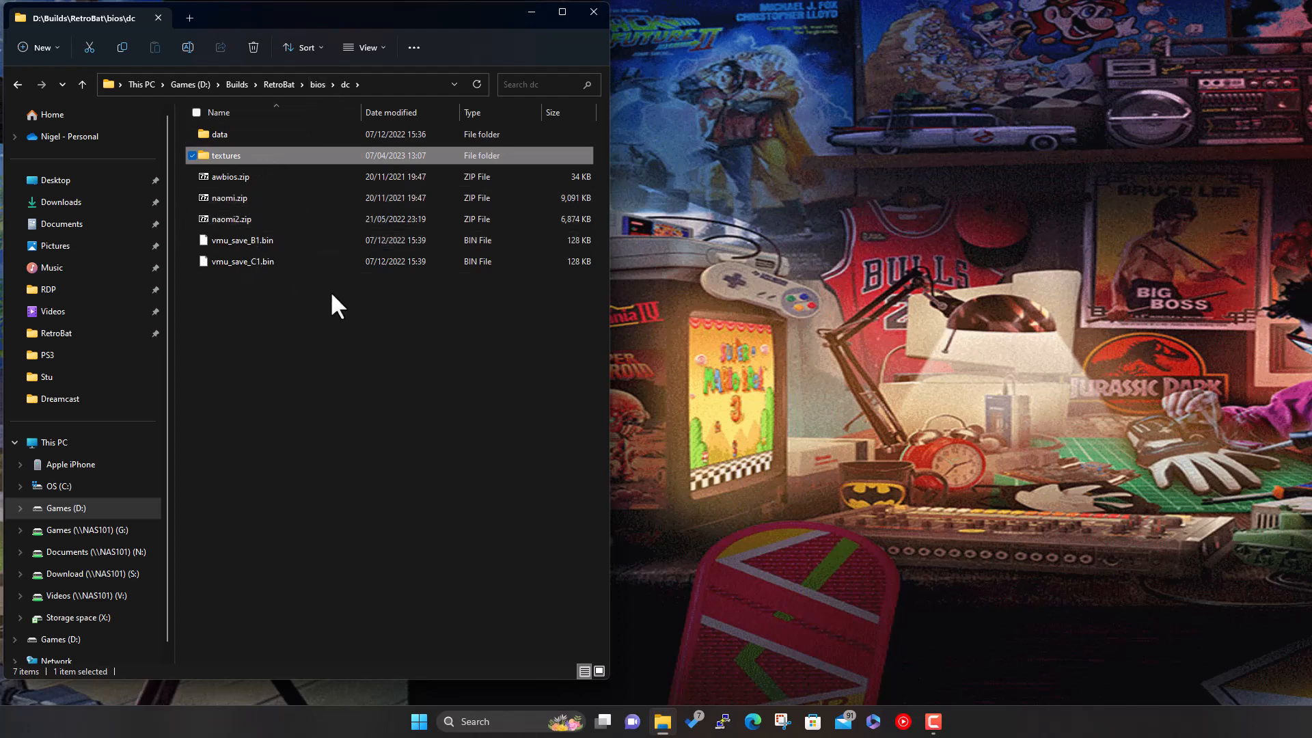
- Return to the RetroBat folder and relaunch retrobat.exe
left_click(323, 309)
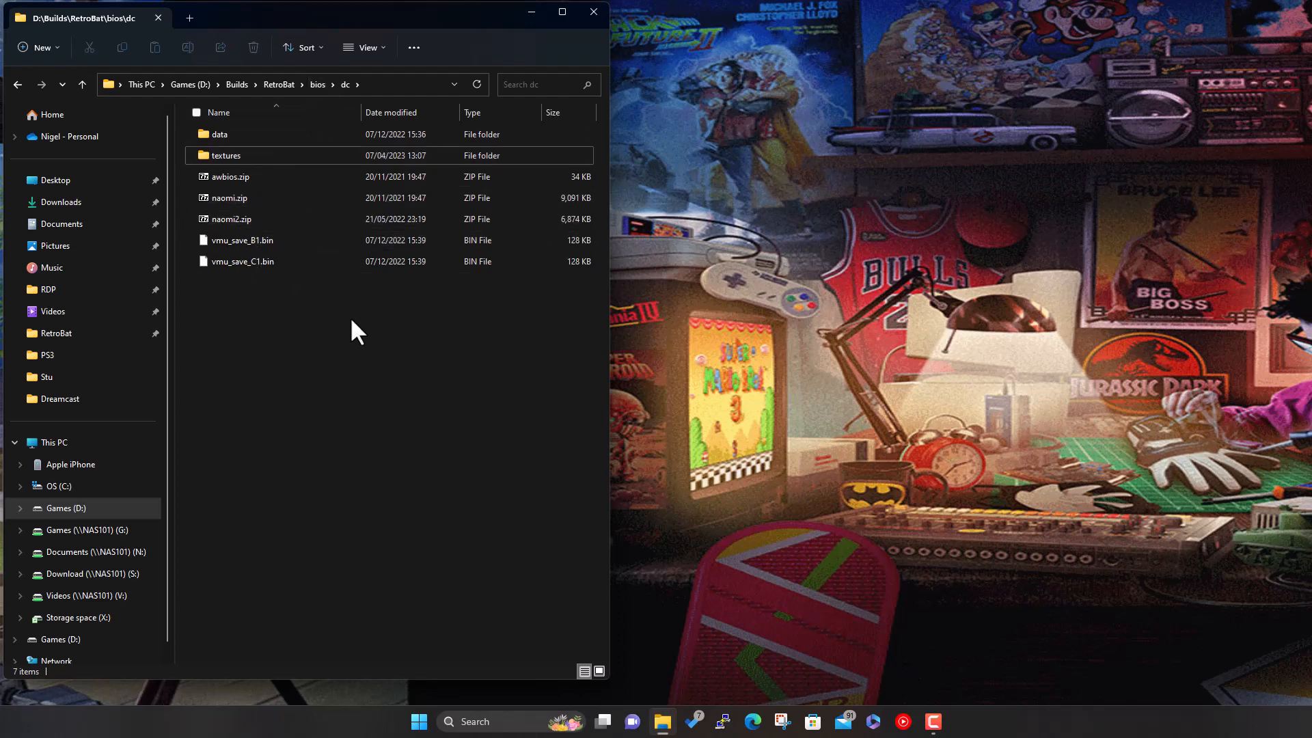
left_click(278, 84)
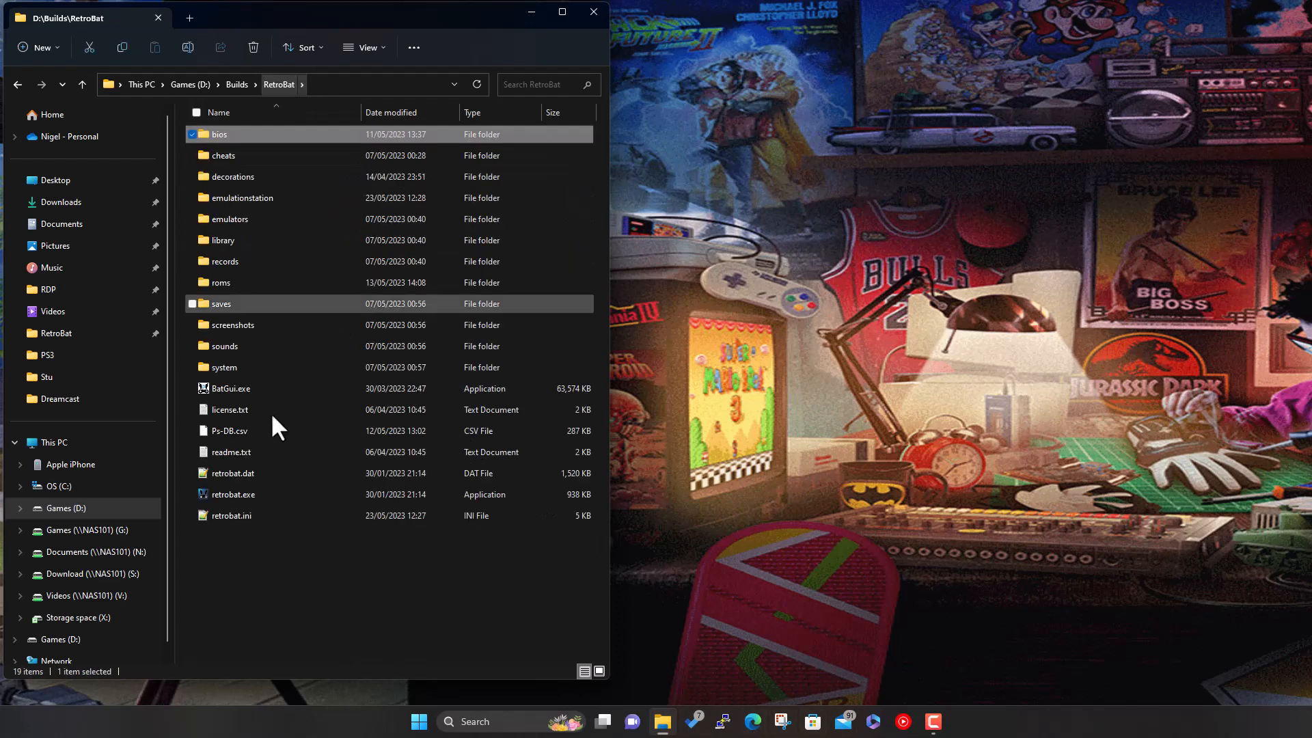
double_click(246, 497)
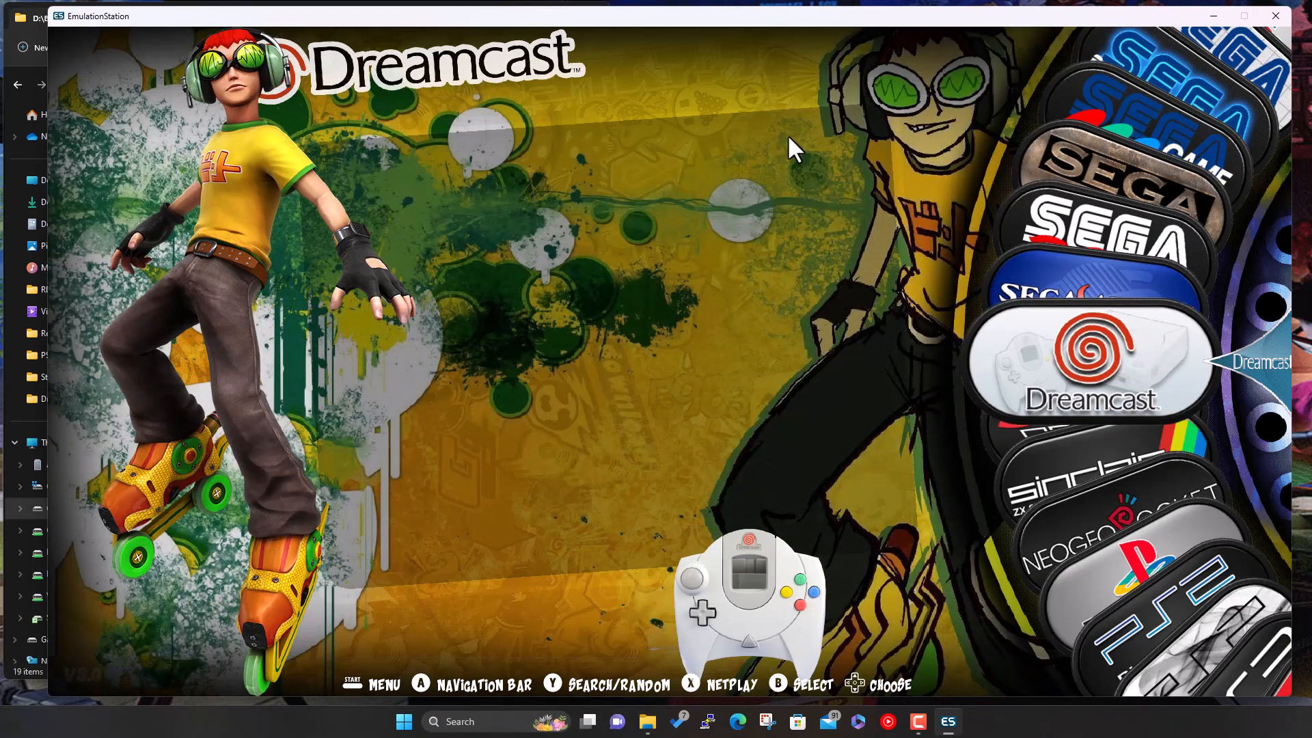
- Run the Missing BIOS Check and confirm dc_boot.bin, dc_flash.bin and dc.zip are flagged missing
key("Return")
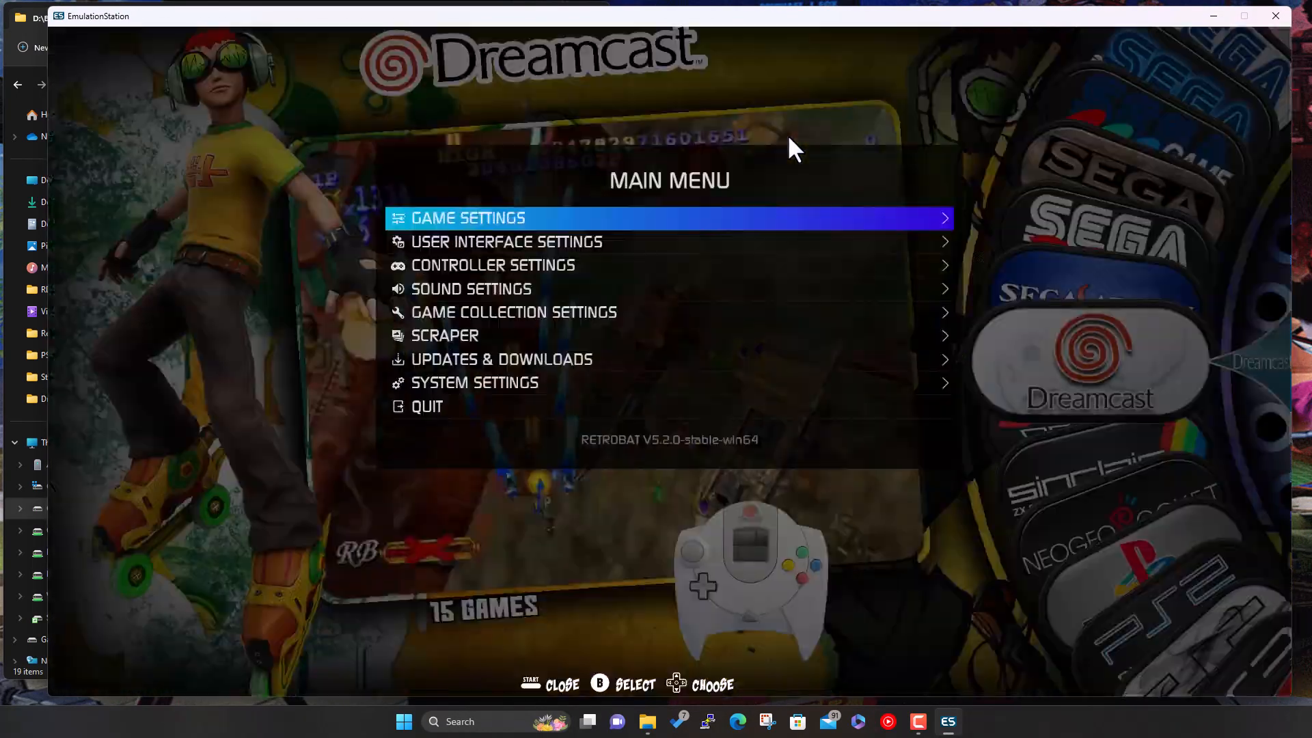
key("Return")
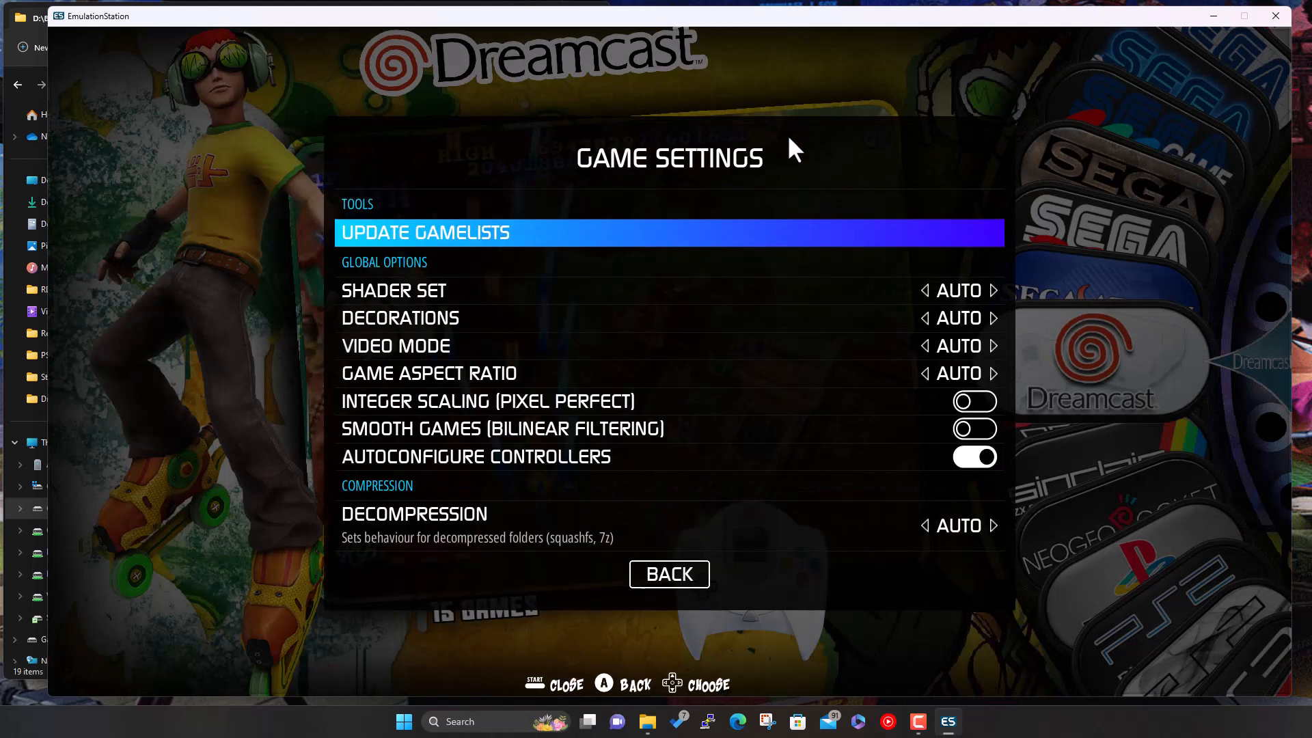
key("Down")
key("Down")
key("Down")
key("Down")
key("Down")
key("Down")
key("Down")
key("Down")
key("Down")
key("Down")
key("Down")
key("Down")
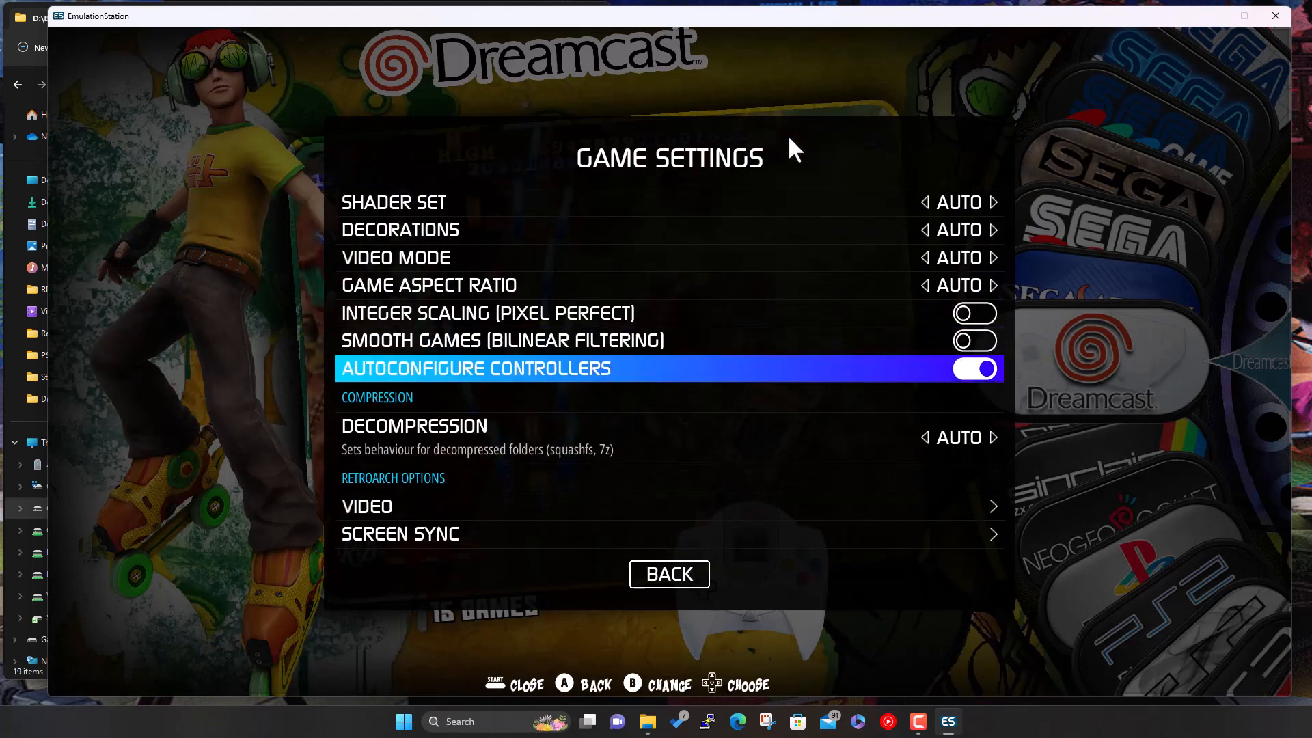
key("Down")
key("Down")
key("Down")
key("Down")
key("Down")
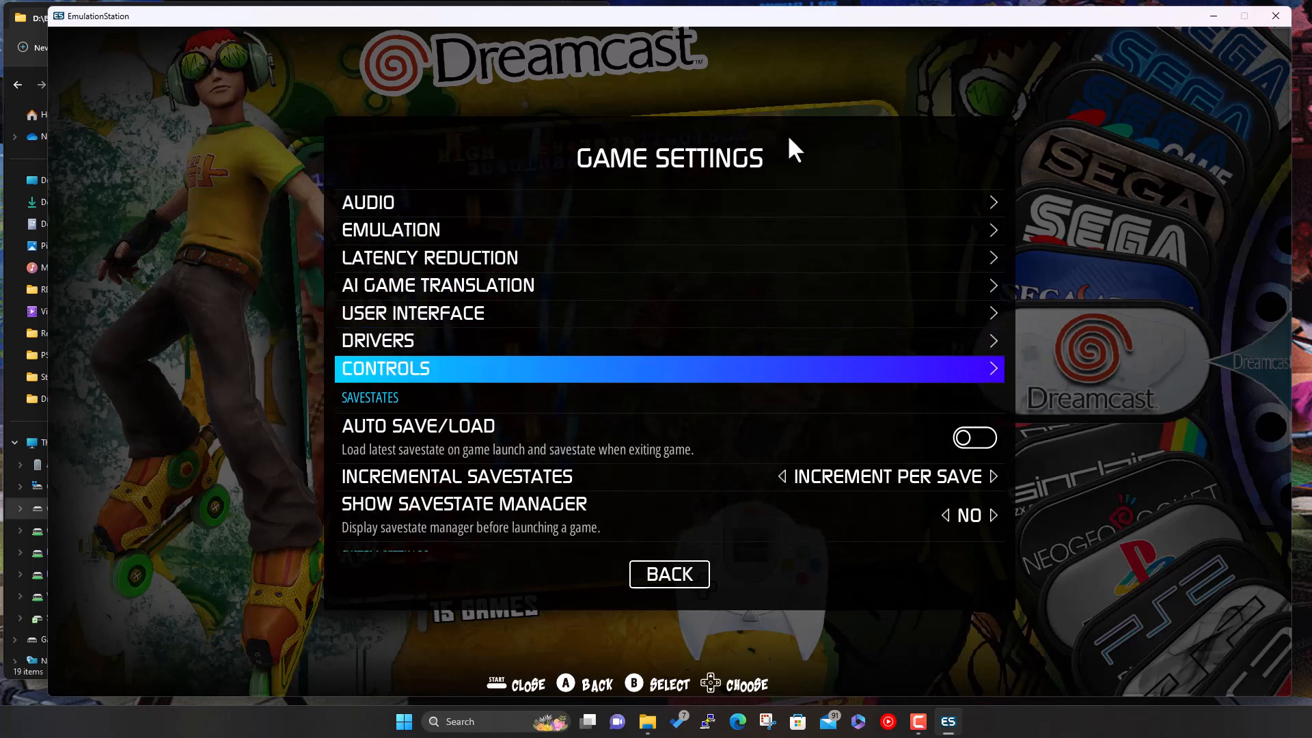
key("Down")
key("Down")
key("Down")
key("Down")
key("Down")
key("Down")
key("Down")
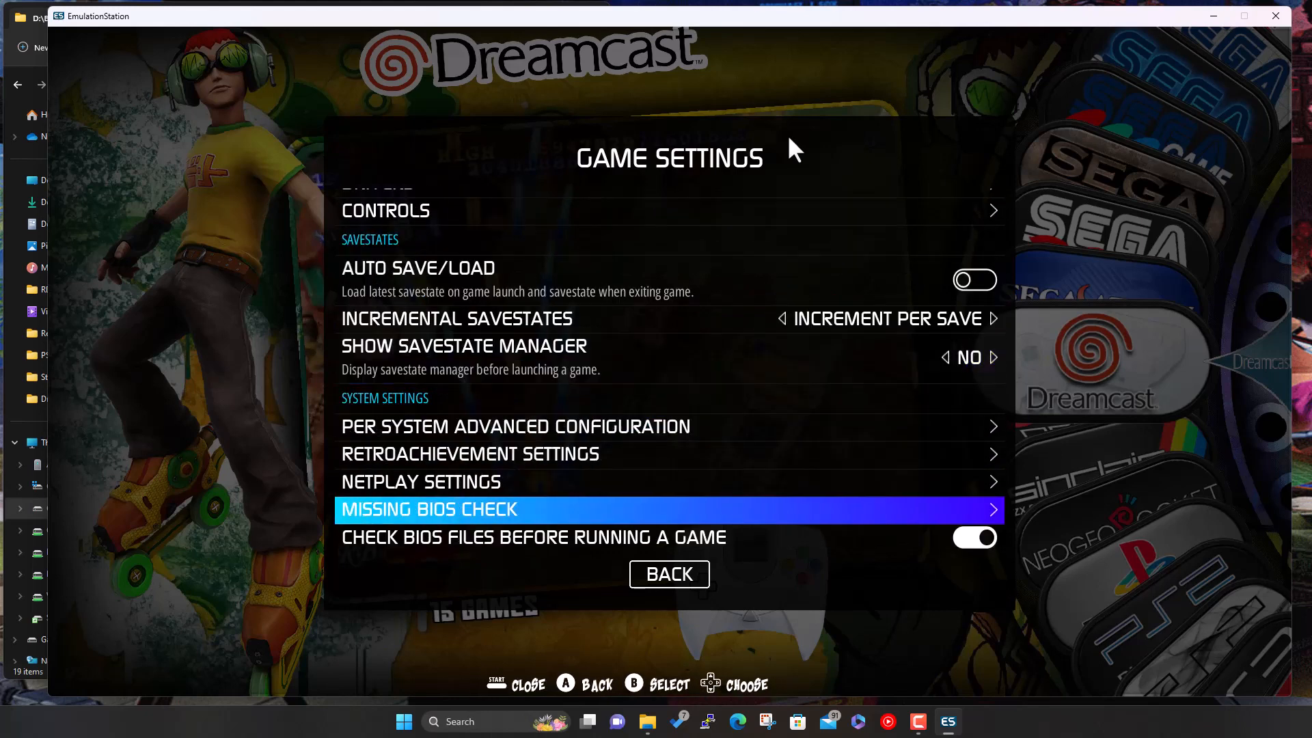
key("Return")
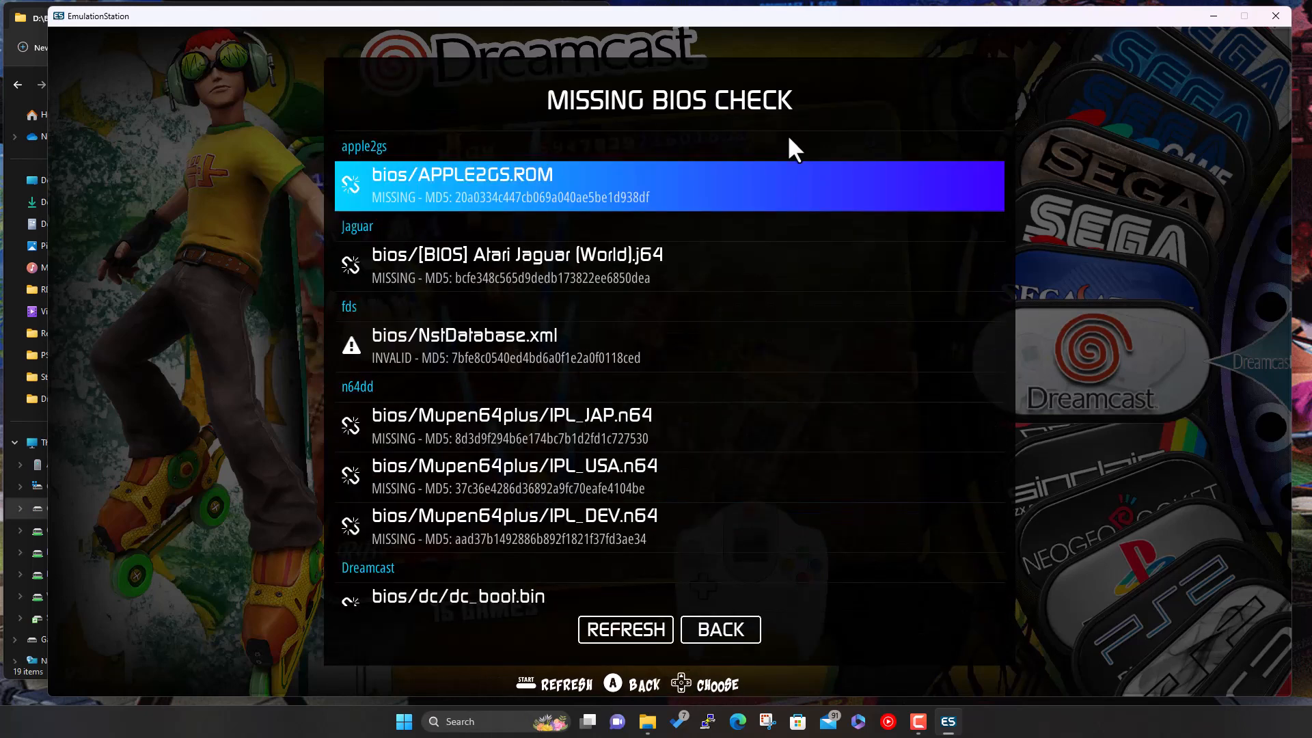
key("Down")
key("Down")
key("Down")
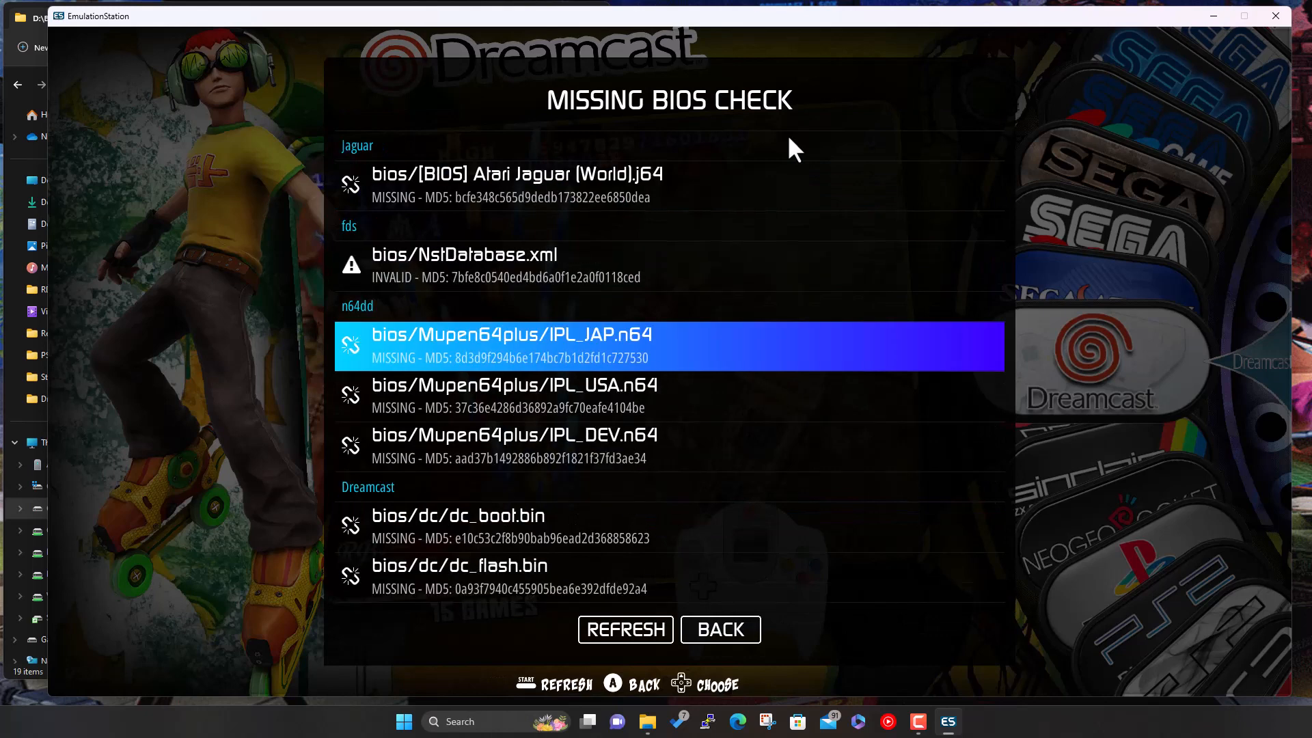
key("Down")
key("Down")
key("Down")
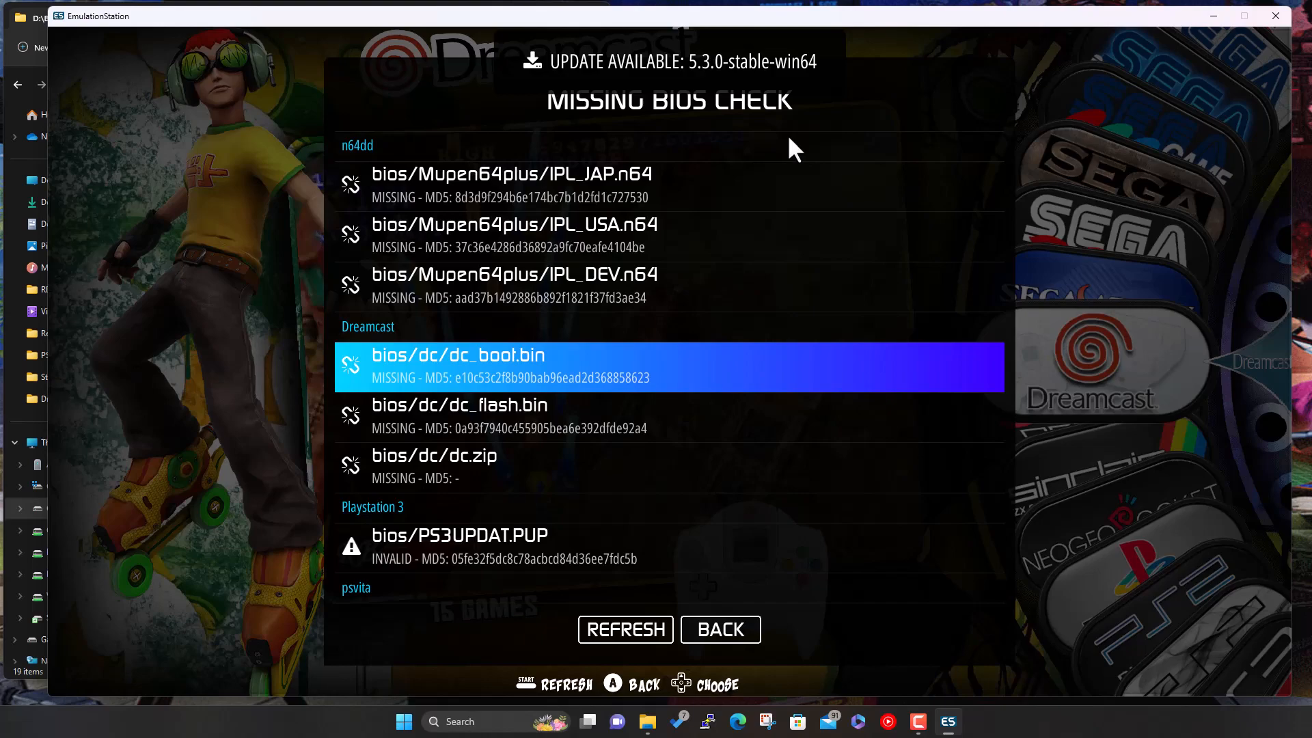
key("Escape")
key("Escape")
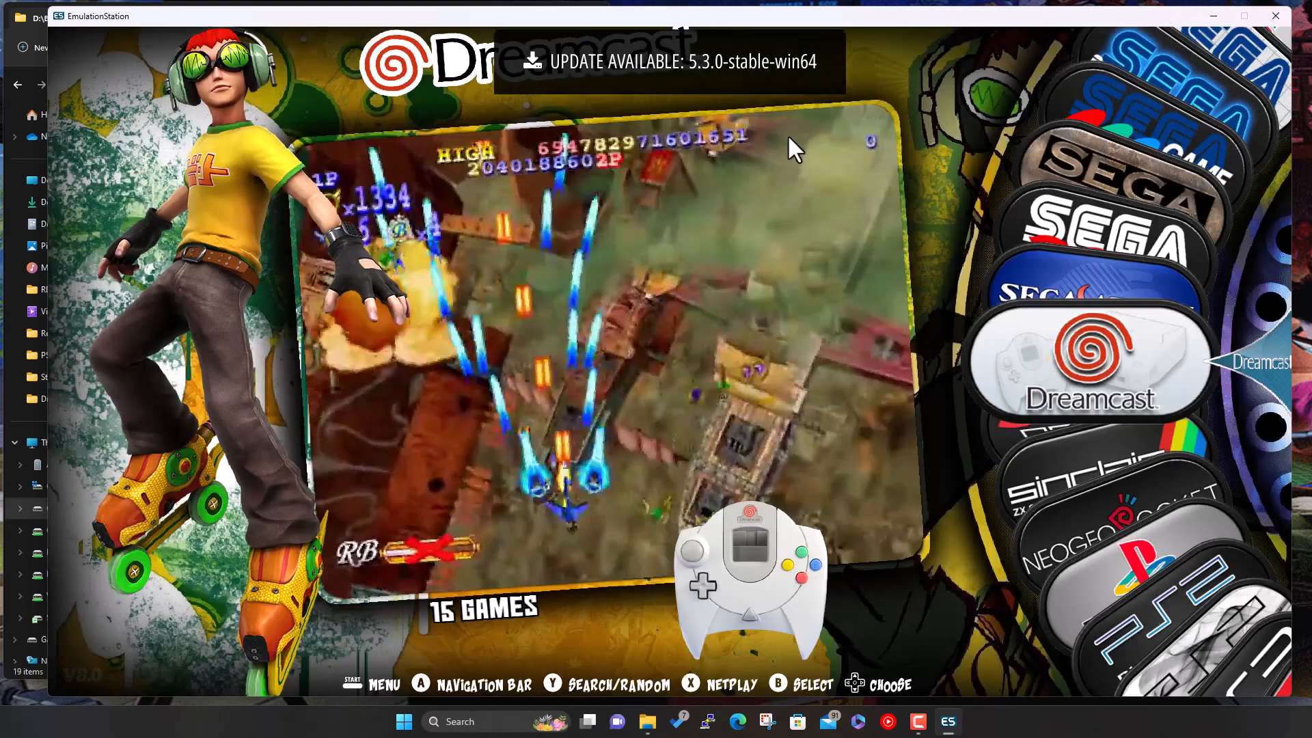
- Quit EmulationStation from the main menu
key("space")
key("Up")
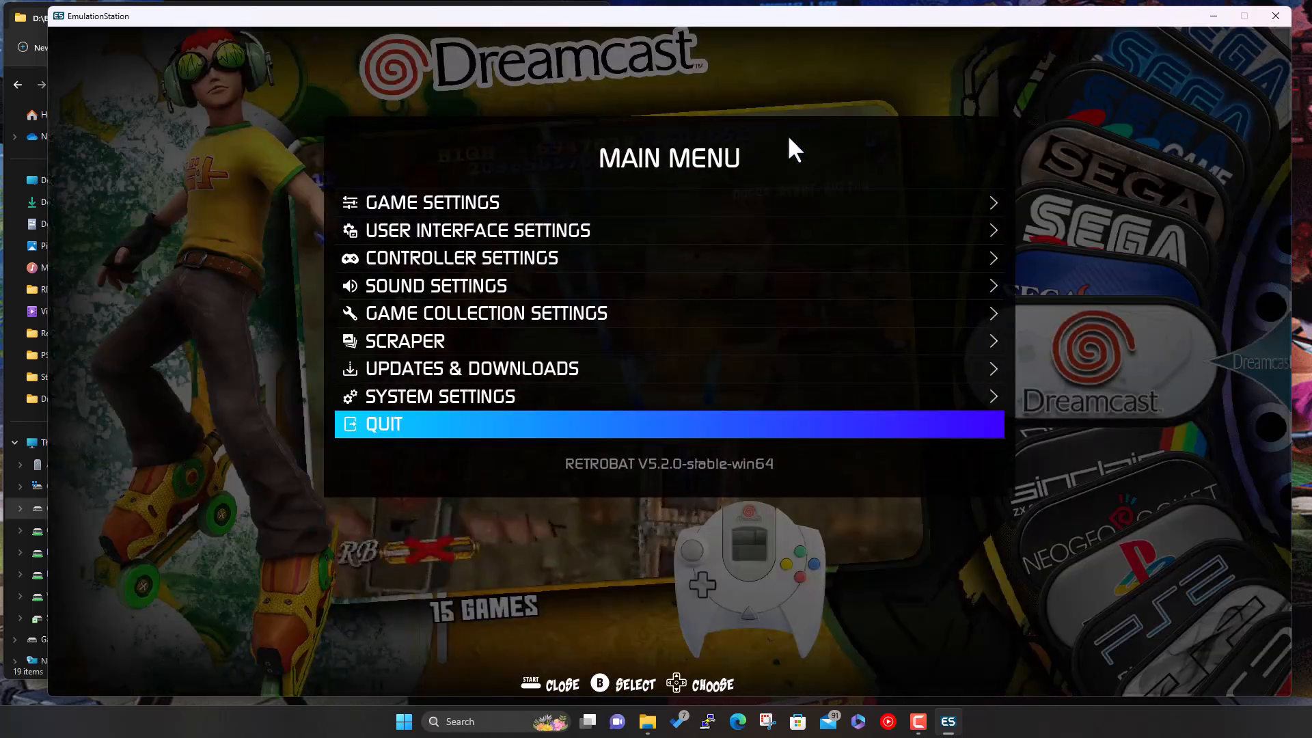
key("Return")
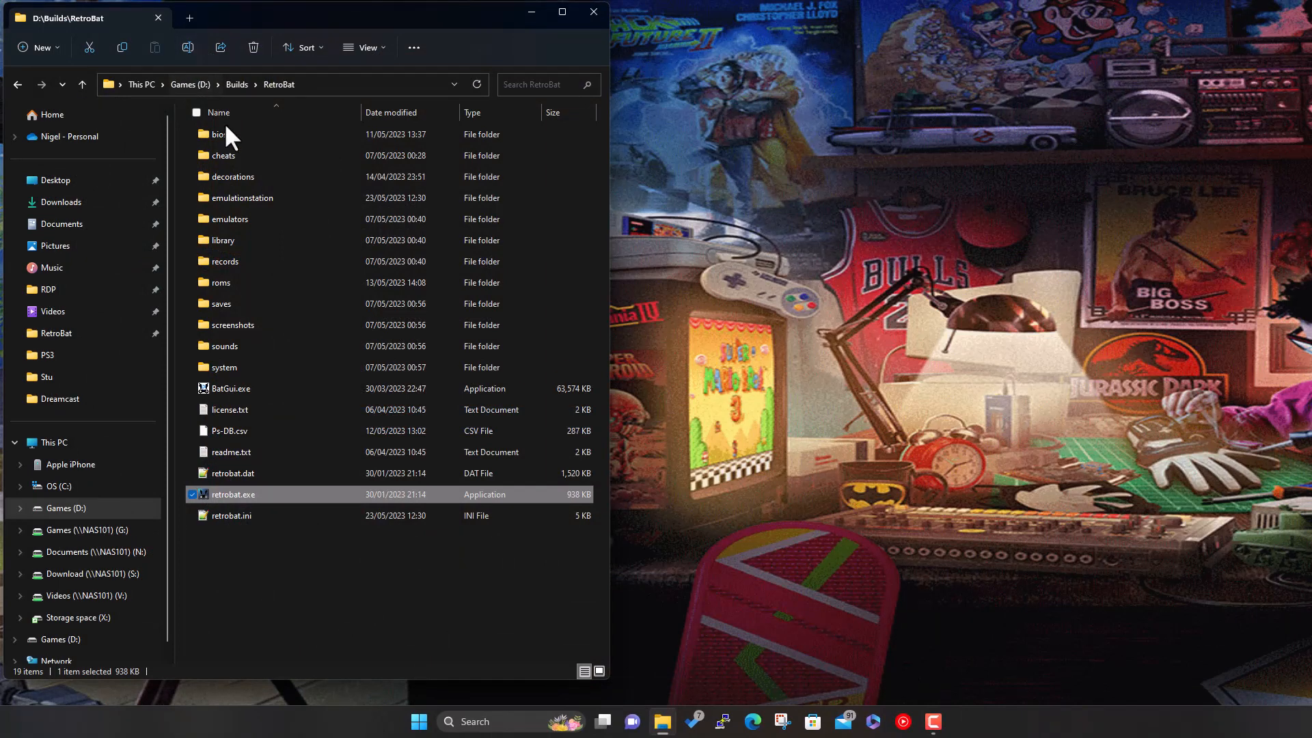
- In the RetroBat bios folder, select dc_boot.bin and dc_flash.bin and copy them
double_click(222, 132)
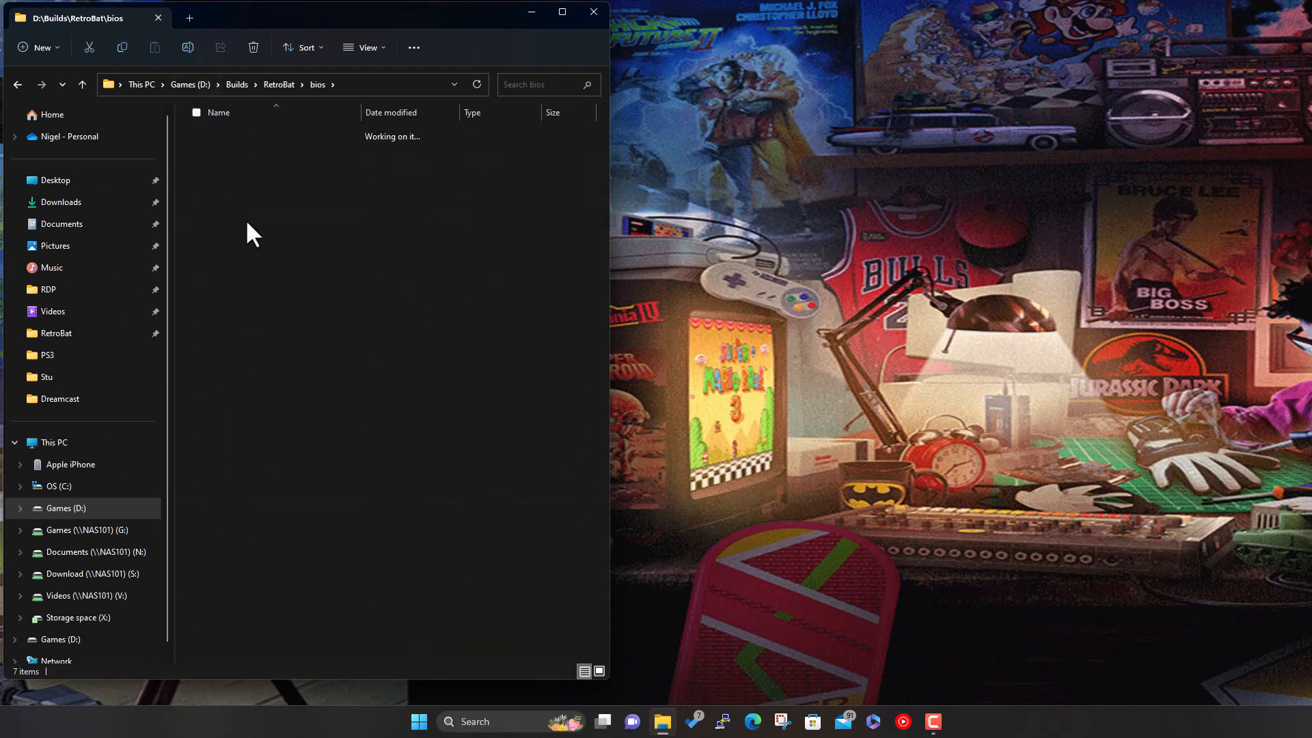
left_click(318, 84)
key("Down")
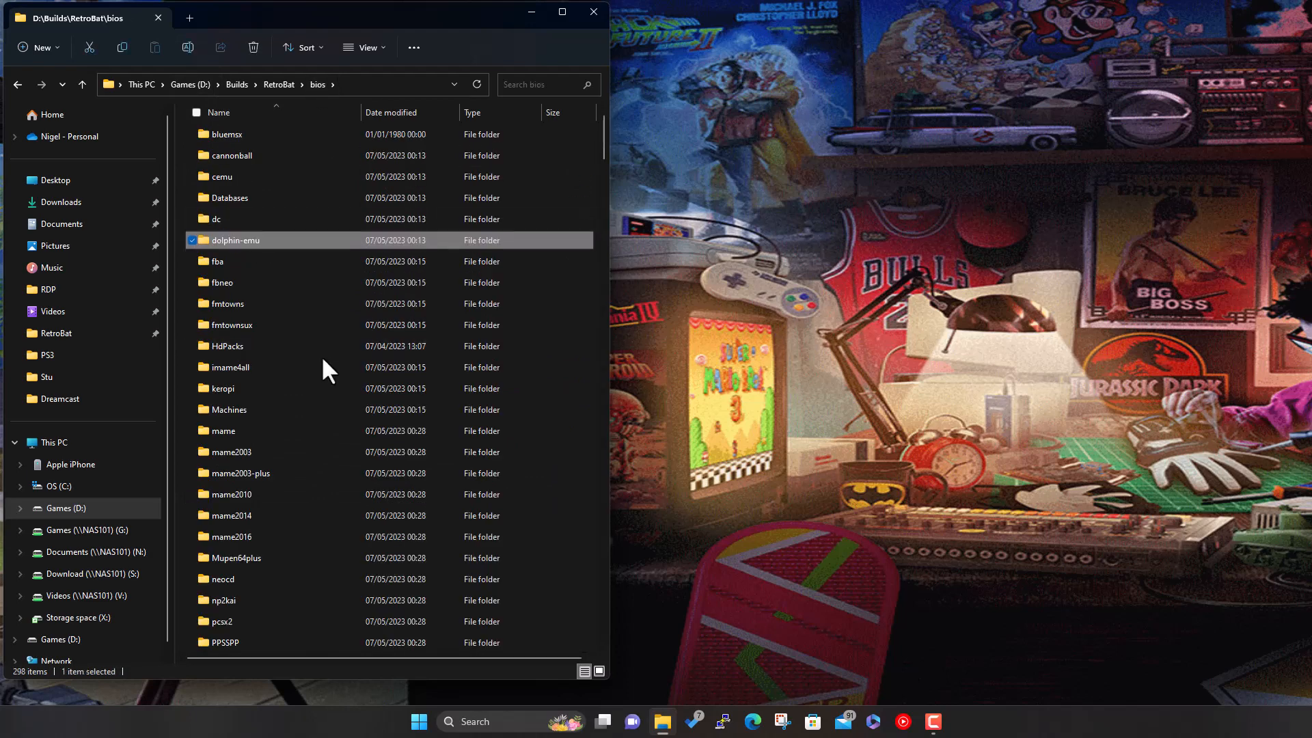
type("dc_")
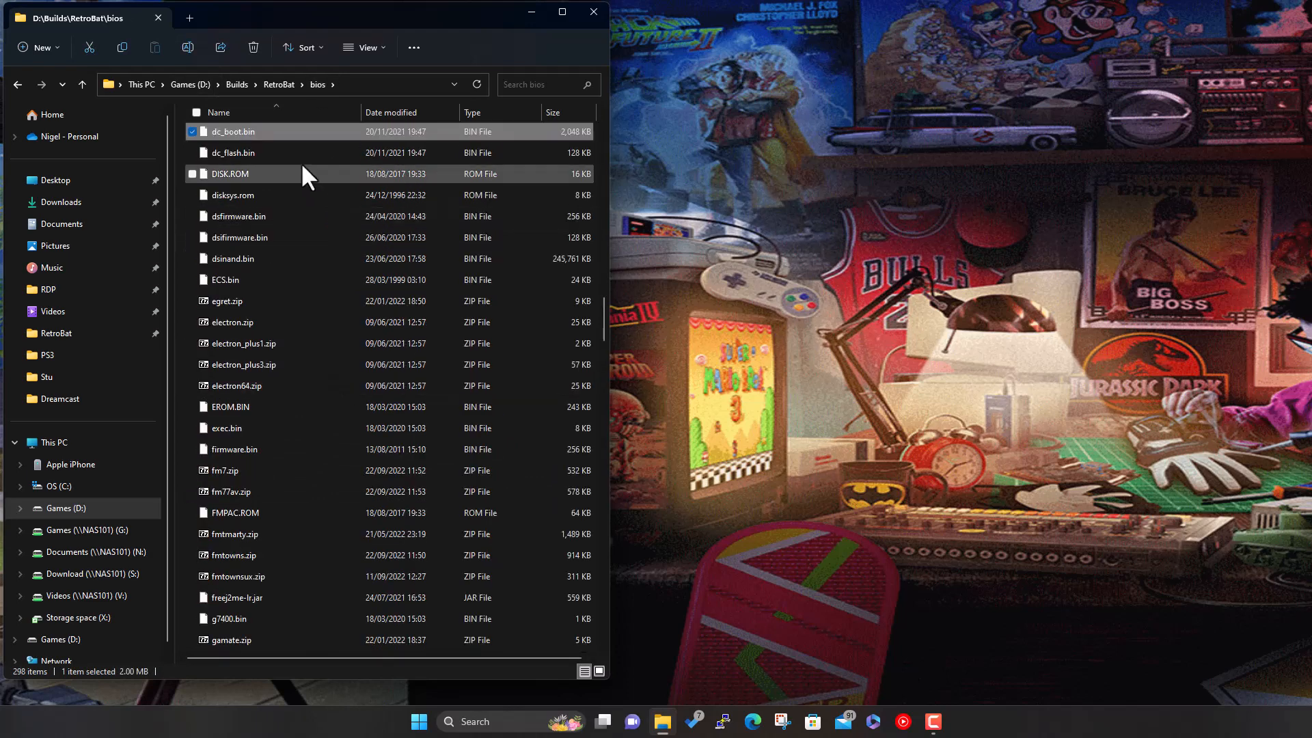
left_click(289, 152)
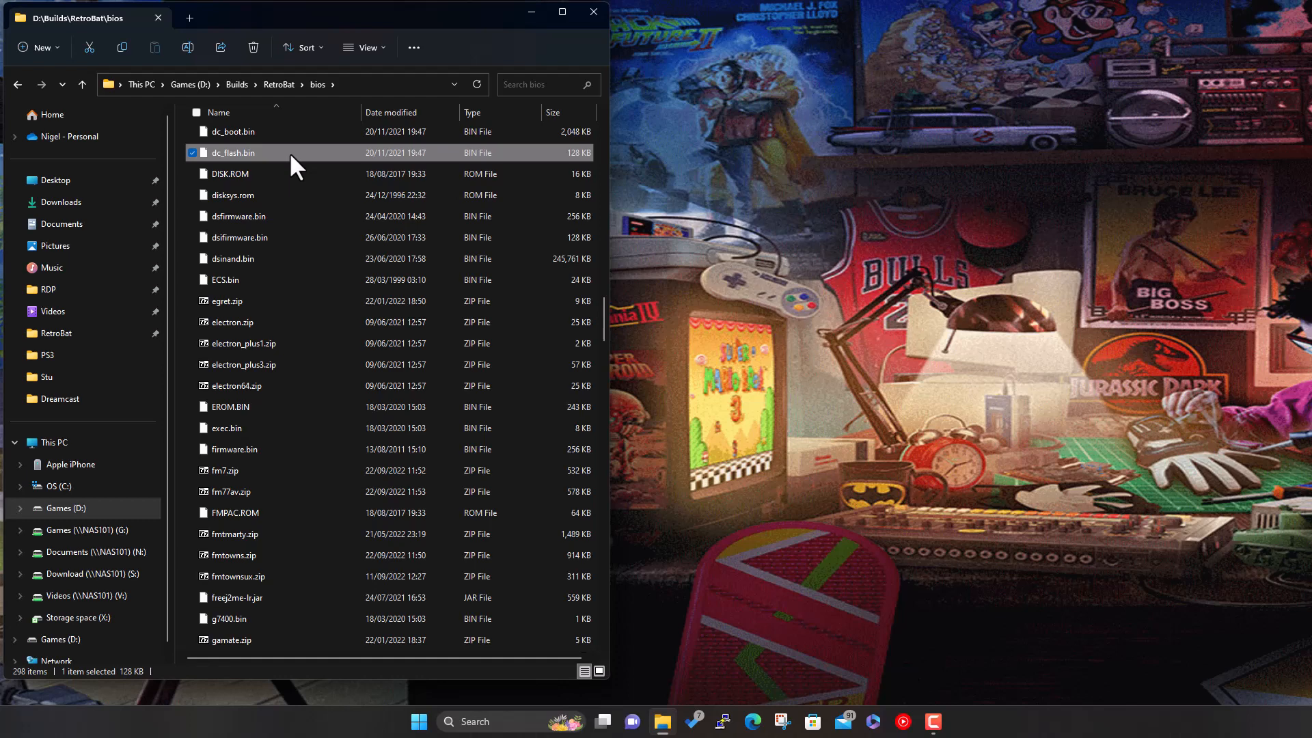
key("shift+Up")
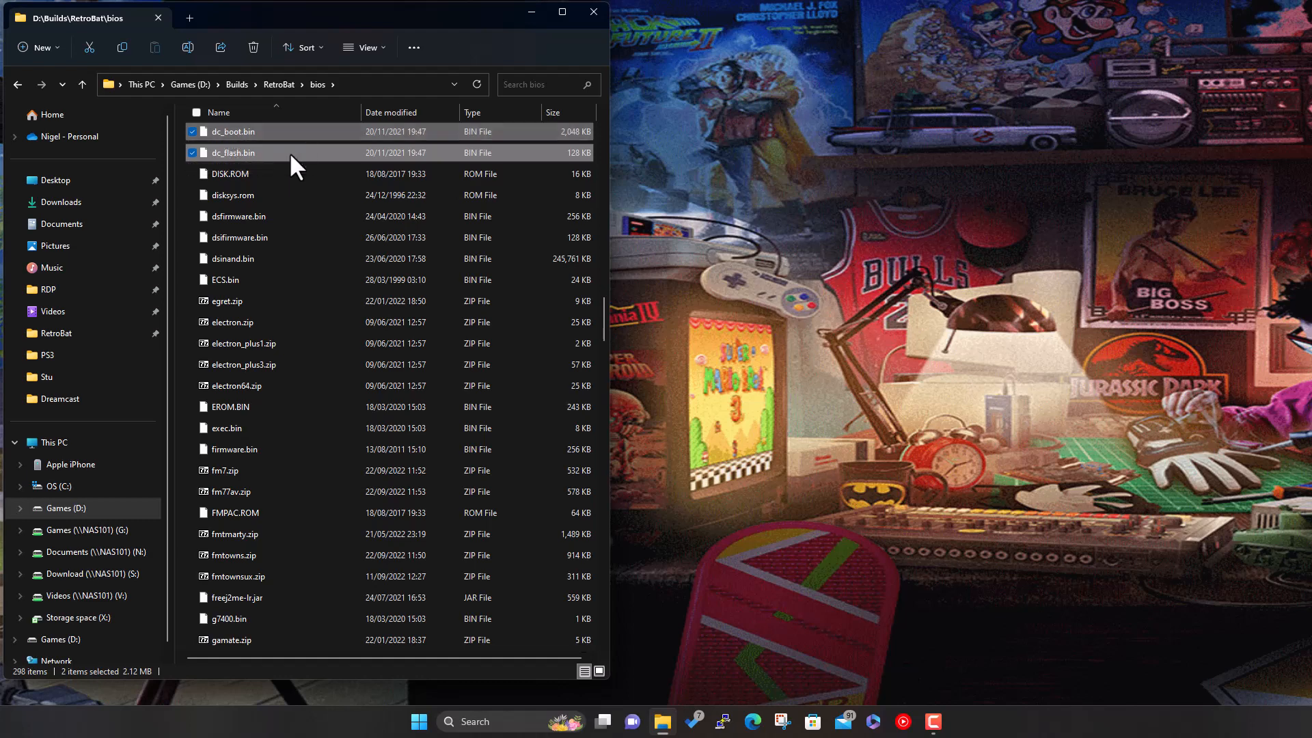
right_click(289, 152)
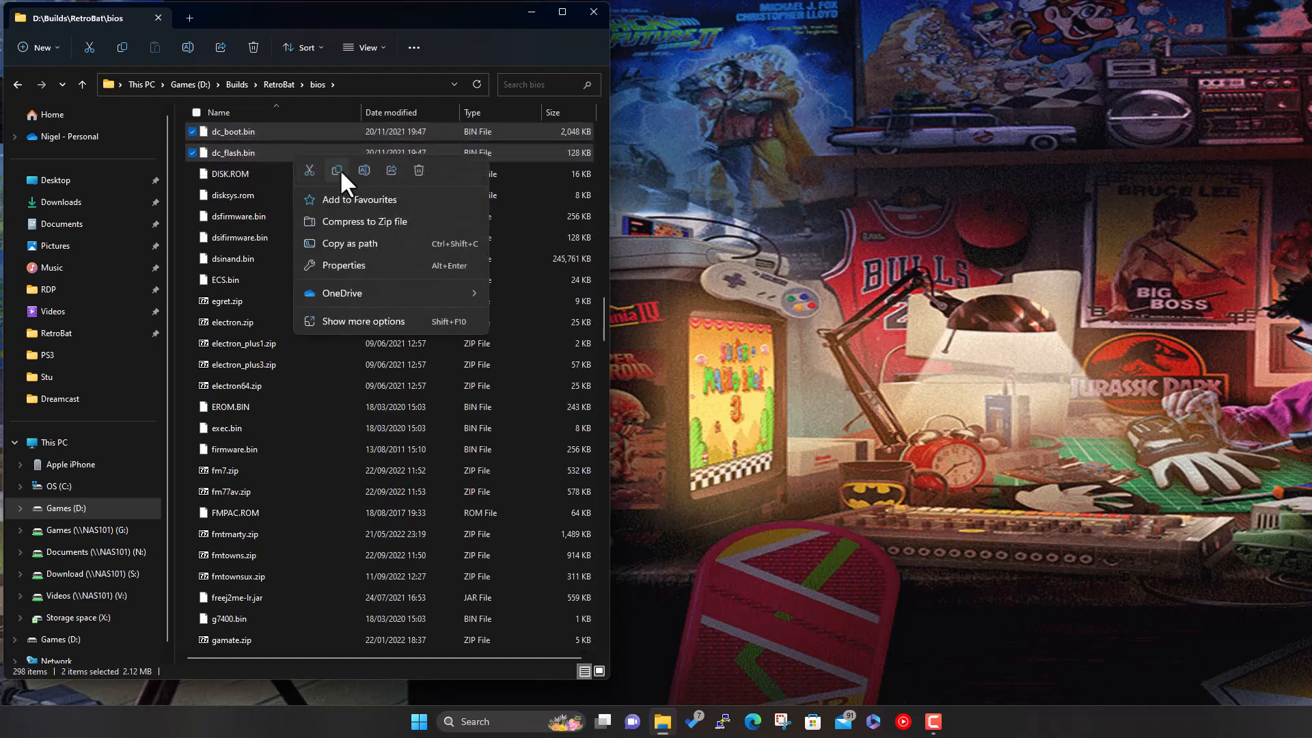
left_click(337, 170)
- Paste both BIOS files into bios\dc, then return to the RetroBat folder
scroll(305, 273, "up", 15)
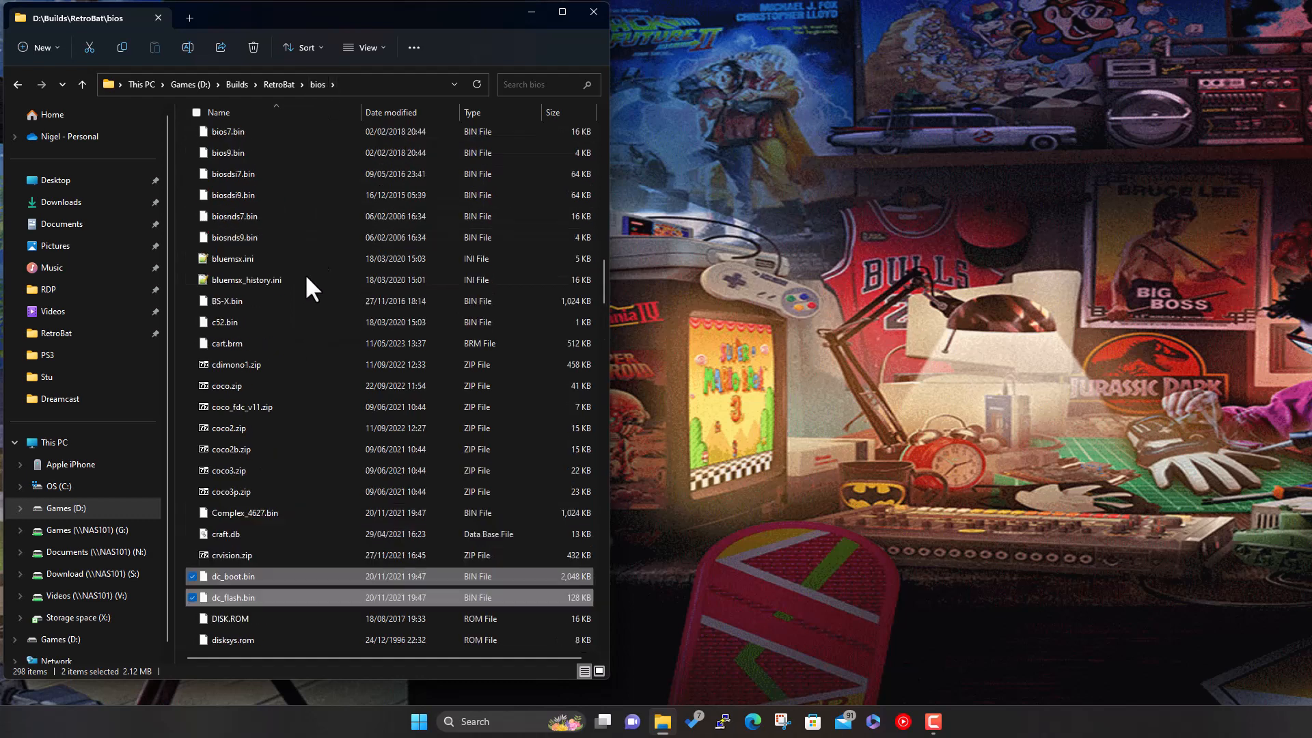
scroll(300, 285, "up", 10)
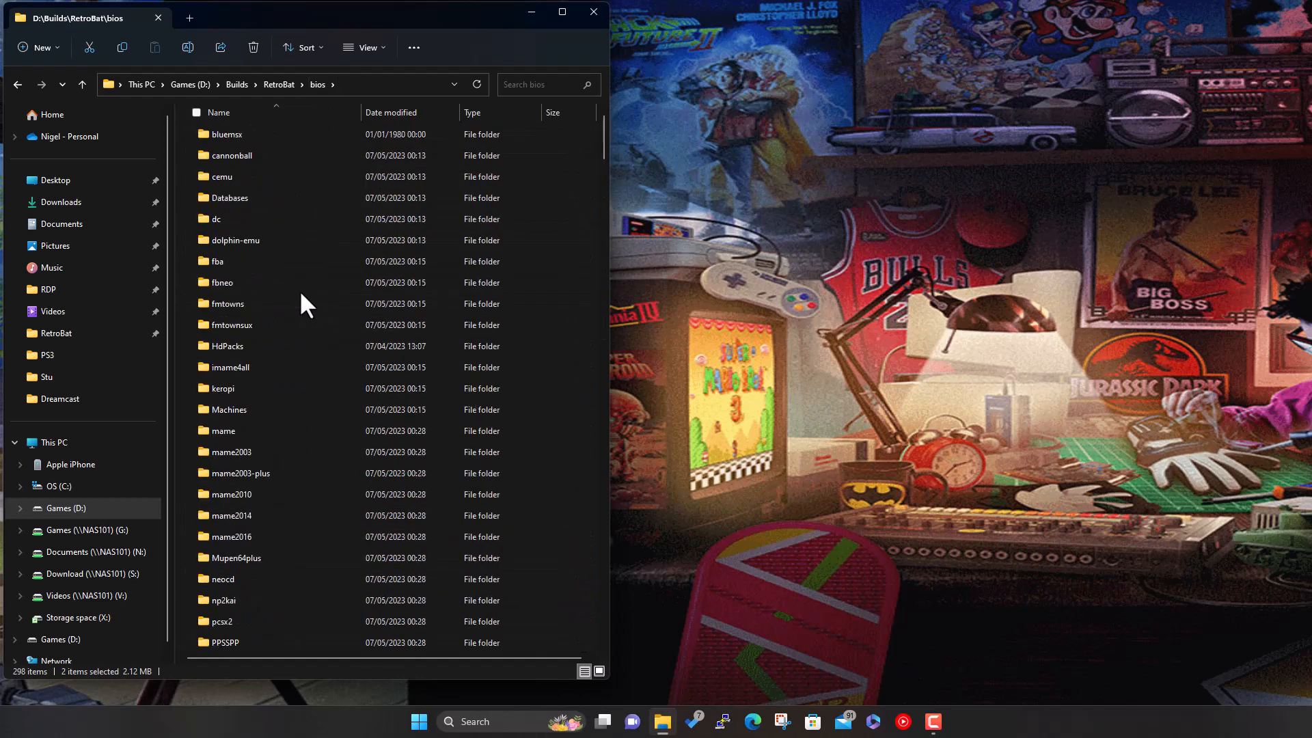
double_click(241, 219)
right_click(265, 341)
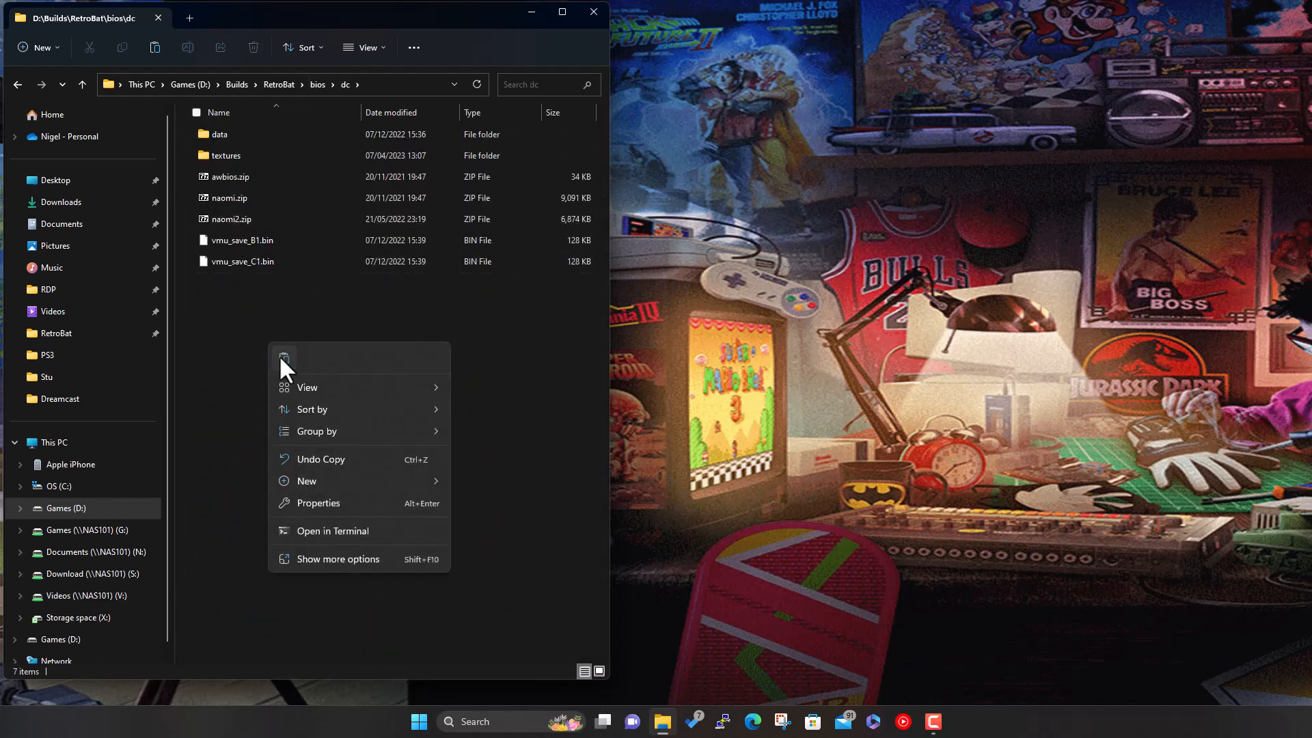
left_click(281, 355)
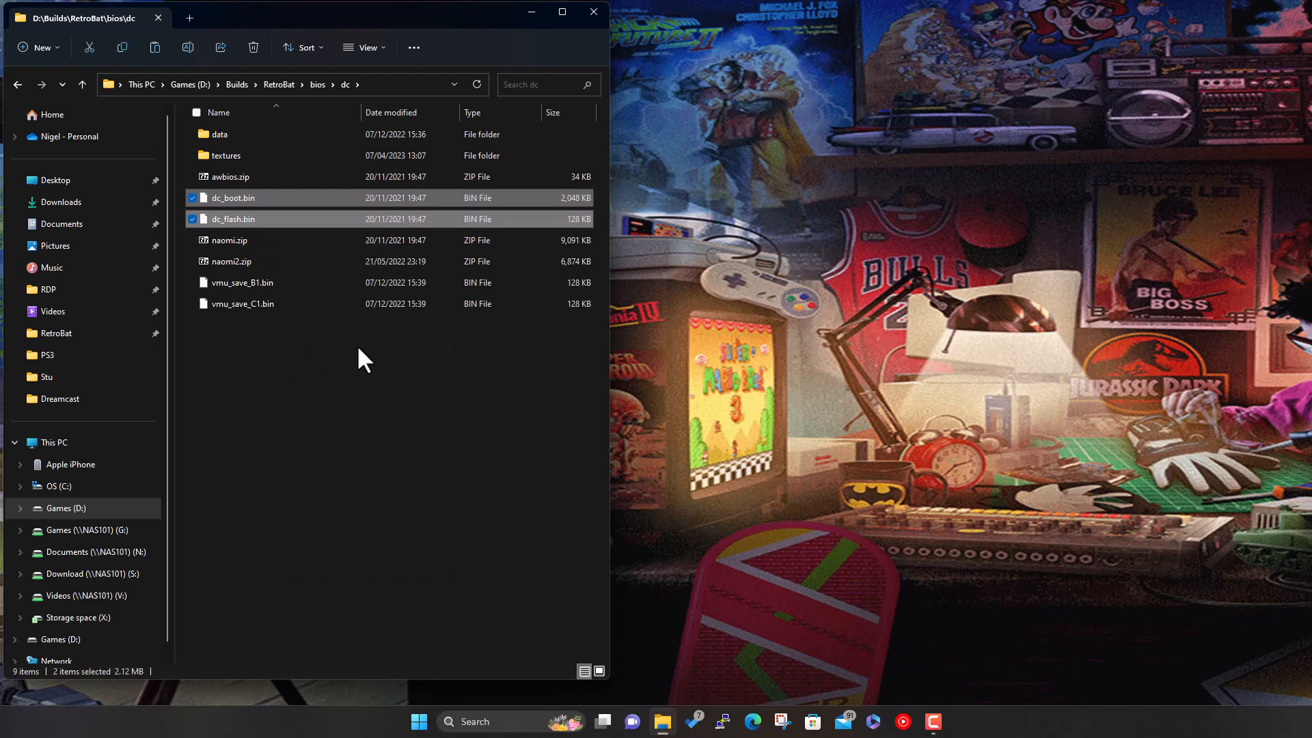
left_click(360, 461)
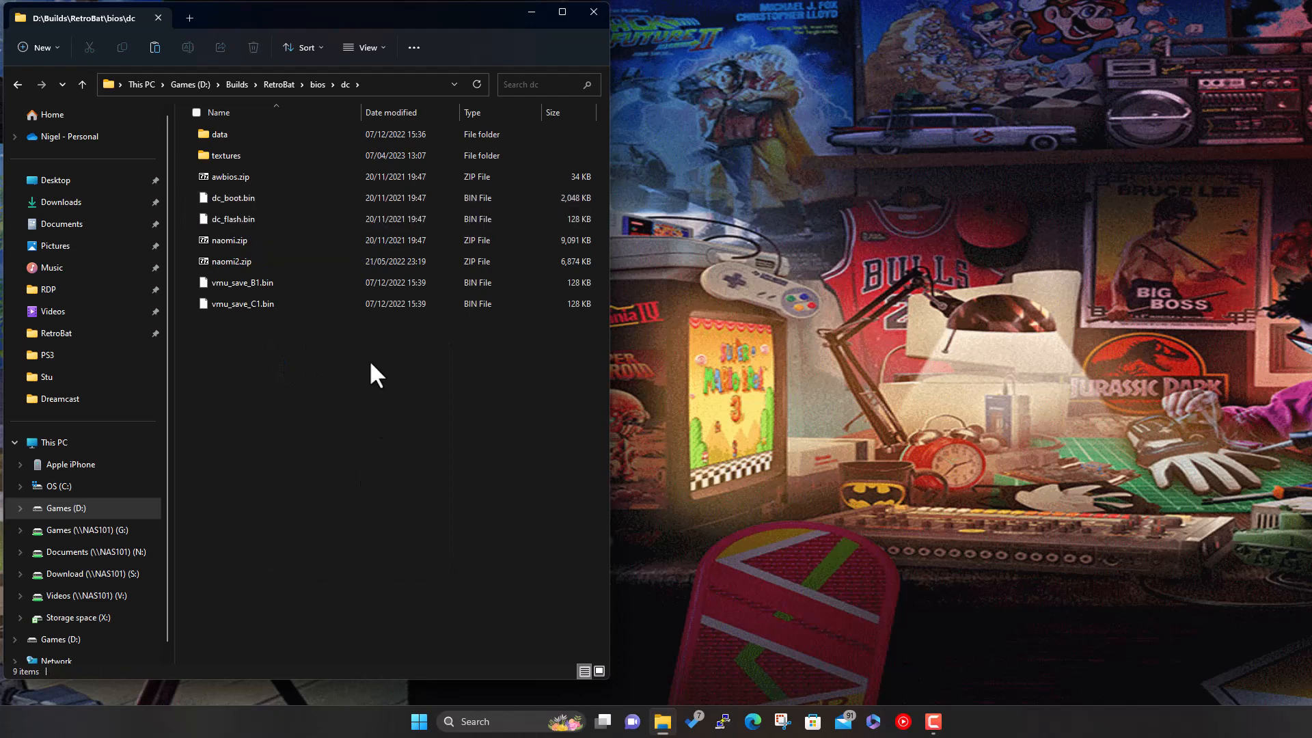
left_click(272, 85)
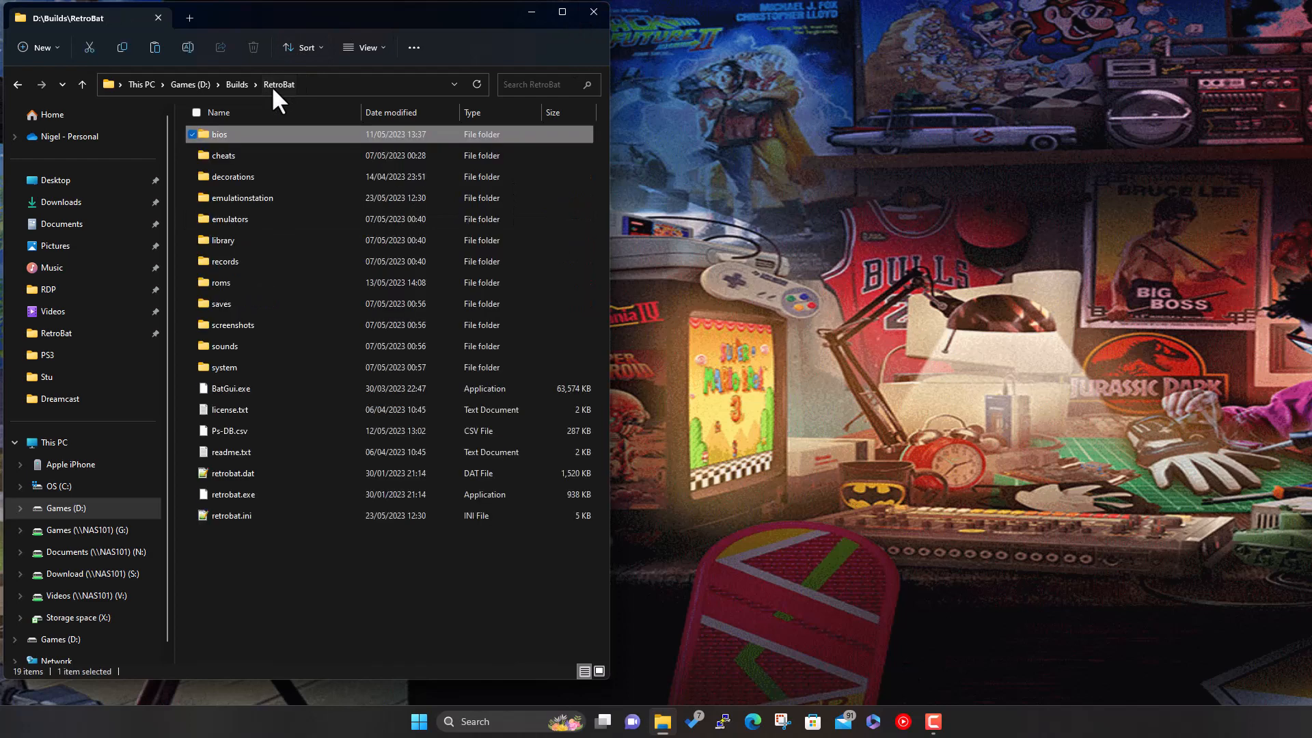
- Start retrobat.exe, close File Explorer, and enter the Dreamcast game list
double_click(264, 493)
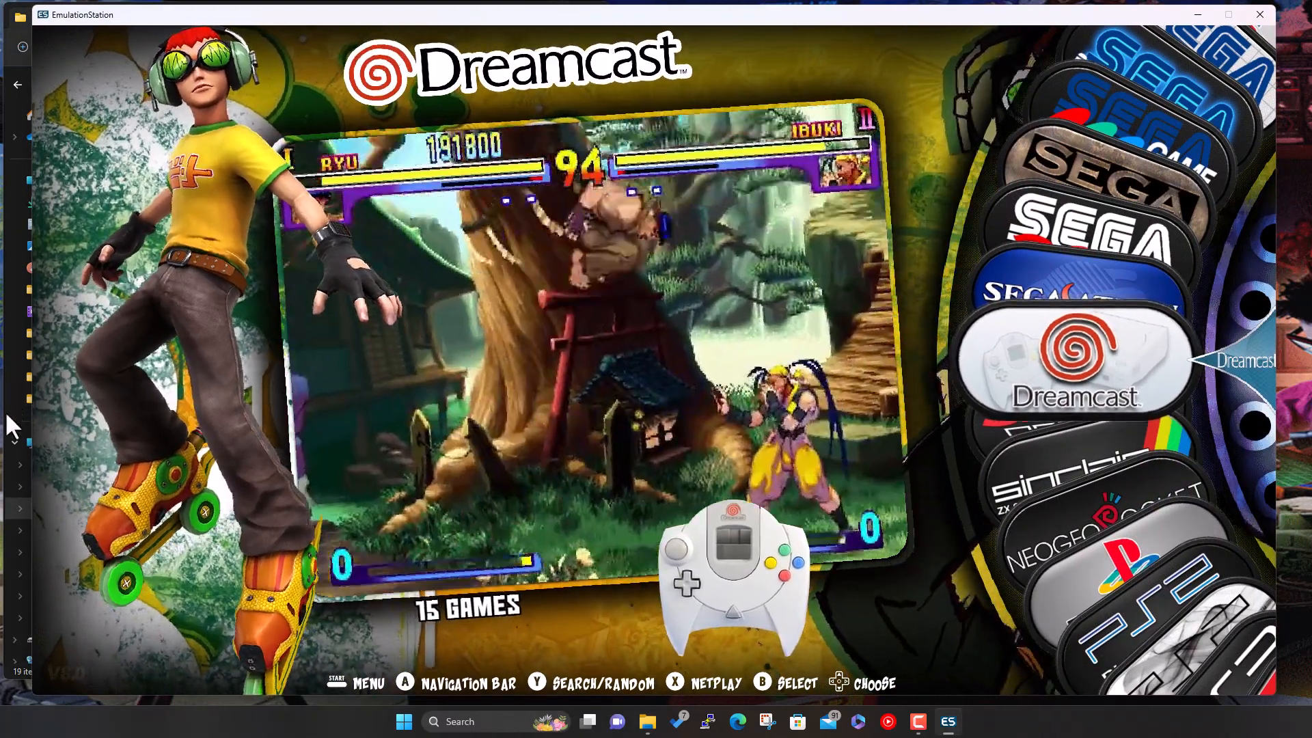
left_click(5, 411)
left_click(575, 11)
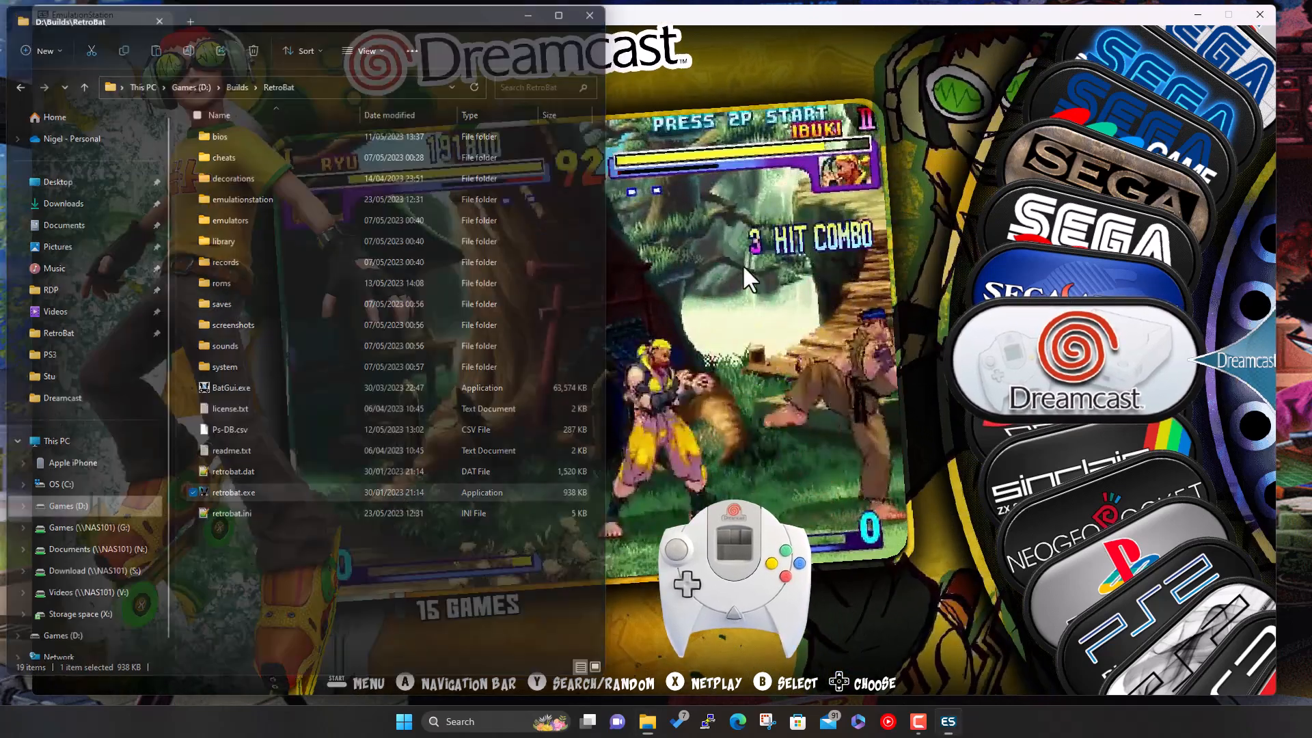
key("Return")
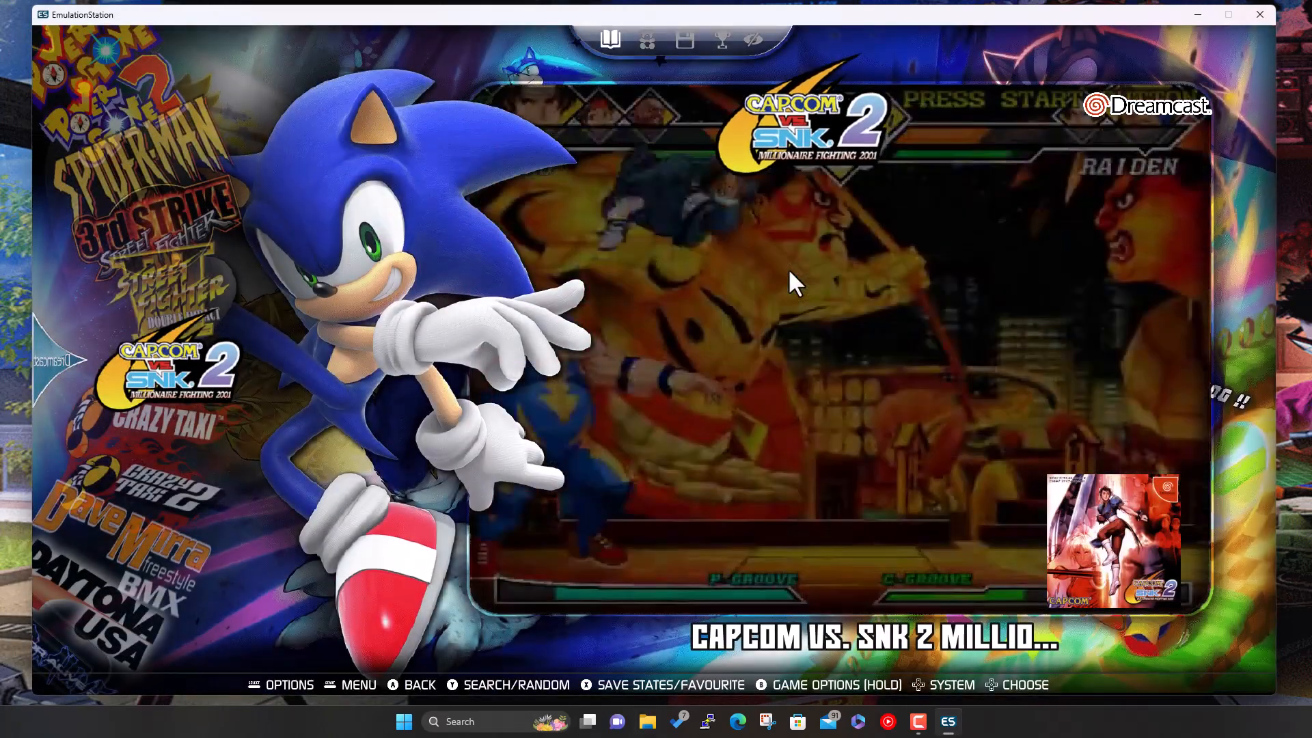
- Move the Dreamcast game selection down to Crazy Taxi
key("Down")
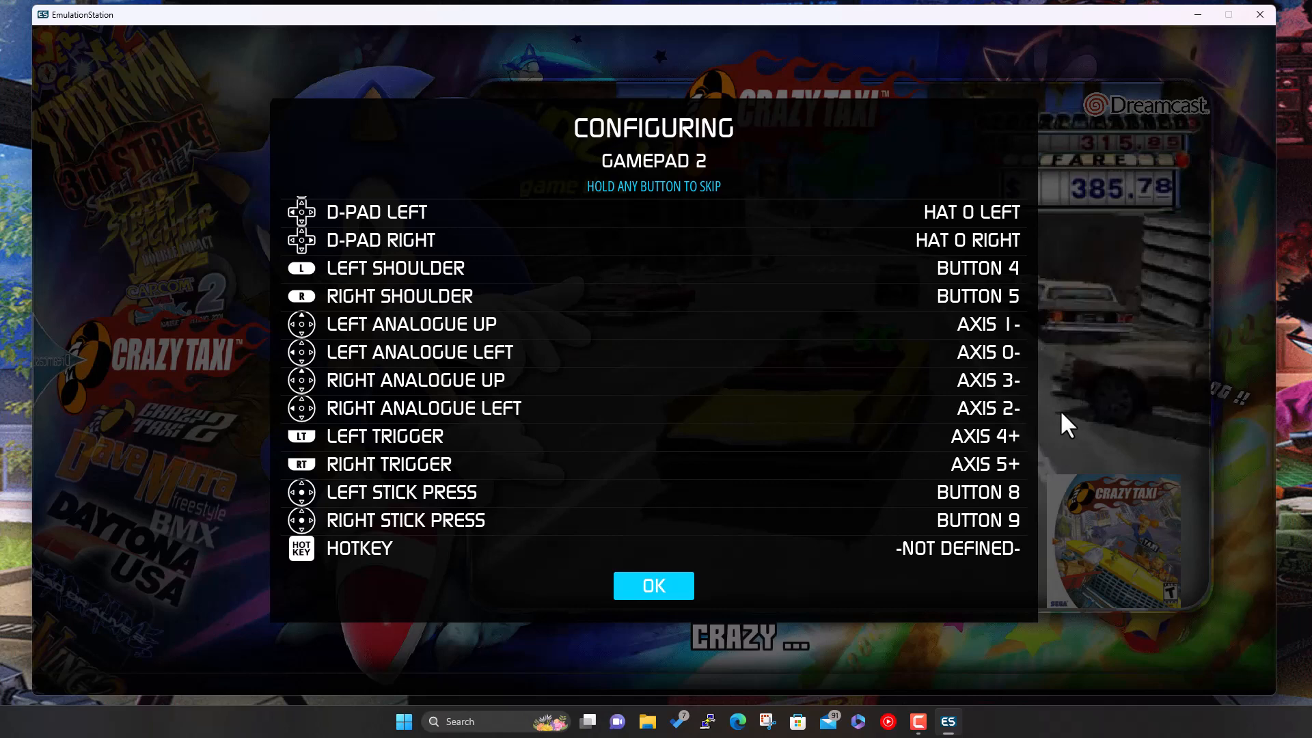
- Confirm the Gamepad 2 mapping and accept Select as the hotkey
key("Return")
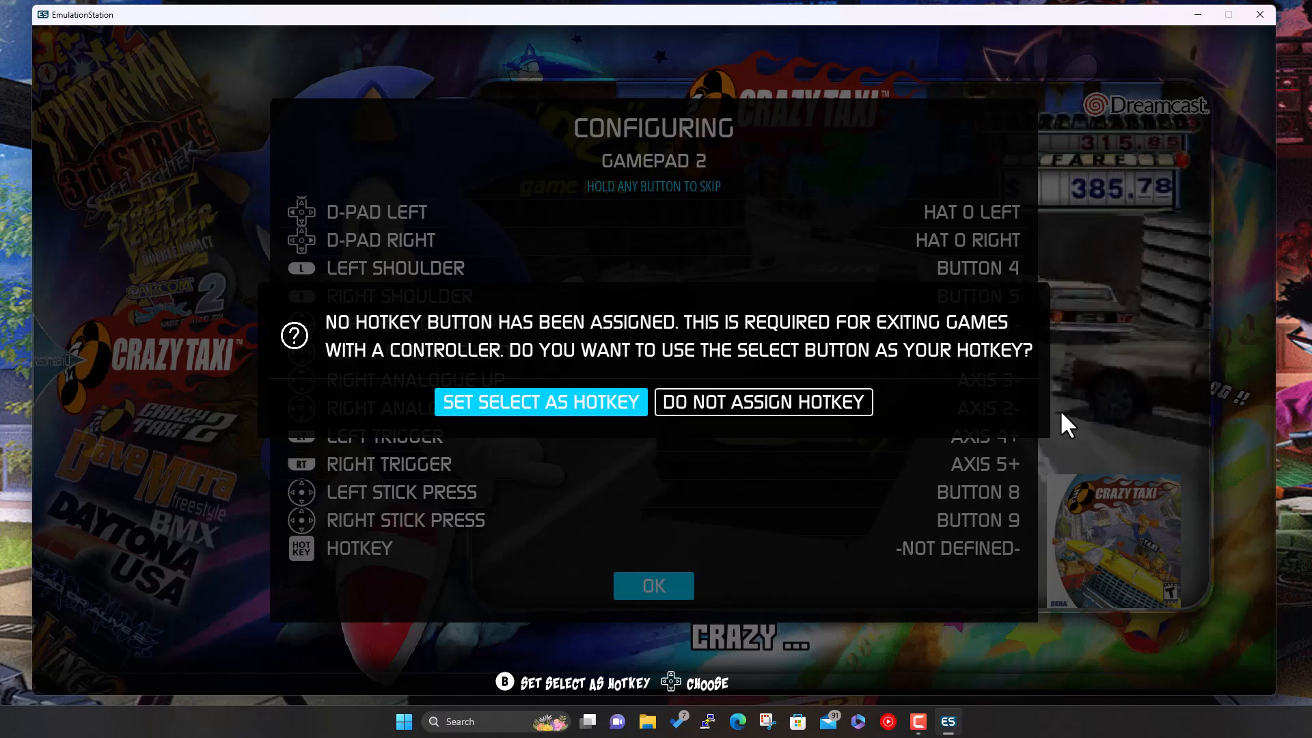
key("Return")
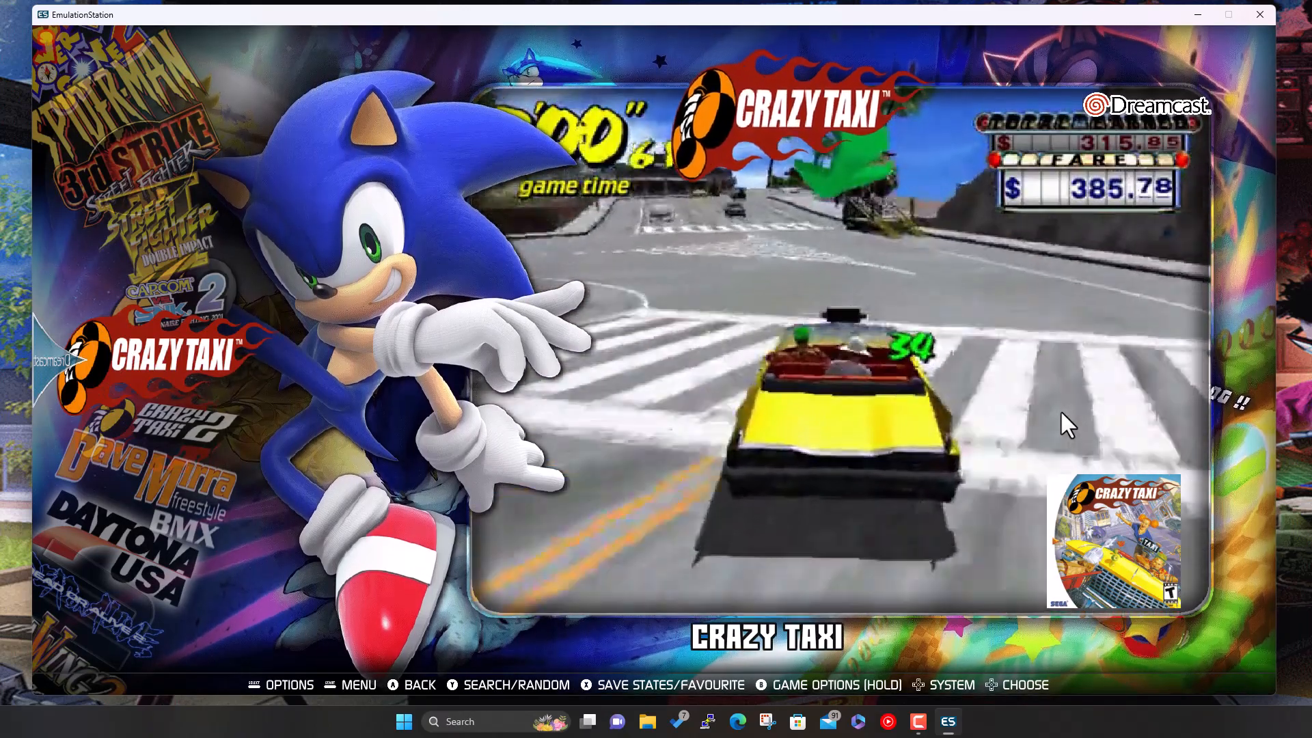
- Try launching Marvel vs. Capcom 2, decline at the missing-BIOS warning, then open the main menu
key("Down")
key("Down")
key("Down")
key("Down")
key("Down")
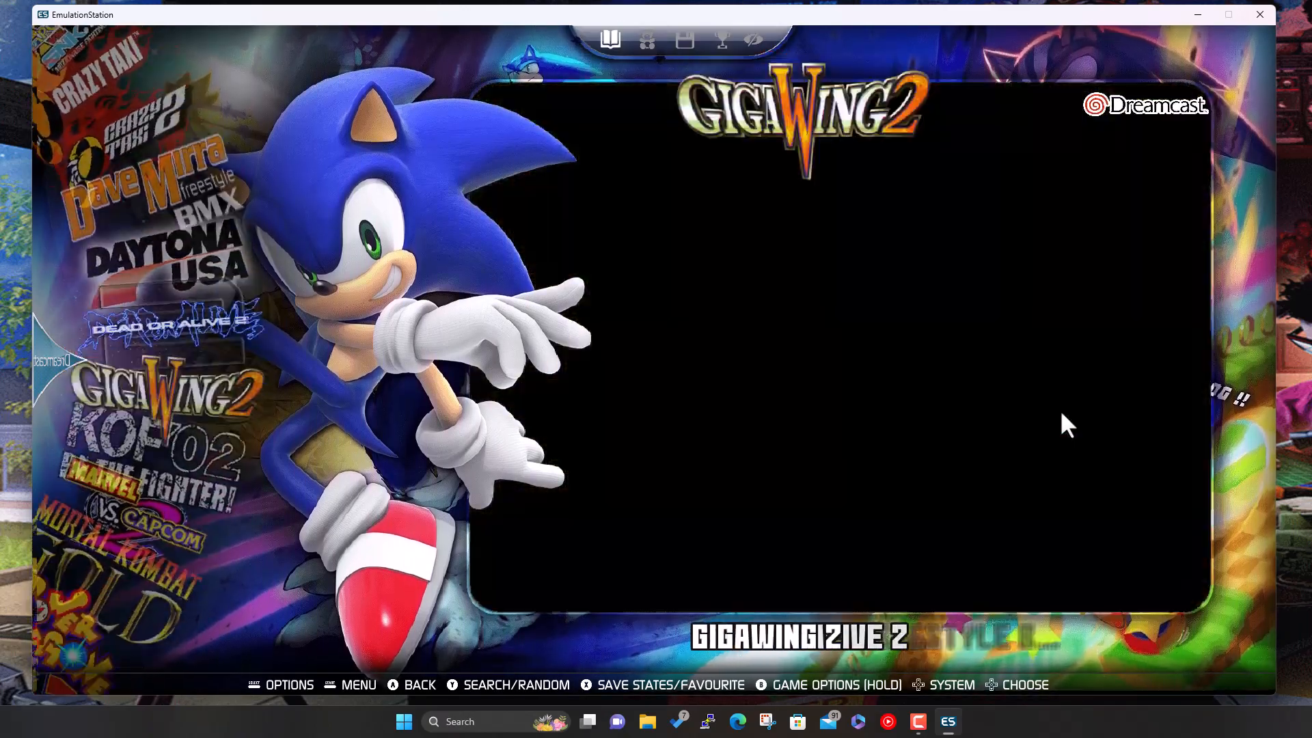
key("Down")
key("Down")
key("Down")
key("Up")
key("Up")
key("Up")
key("Up")
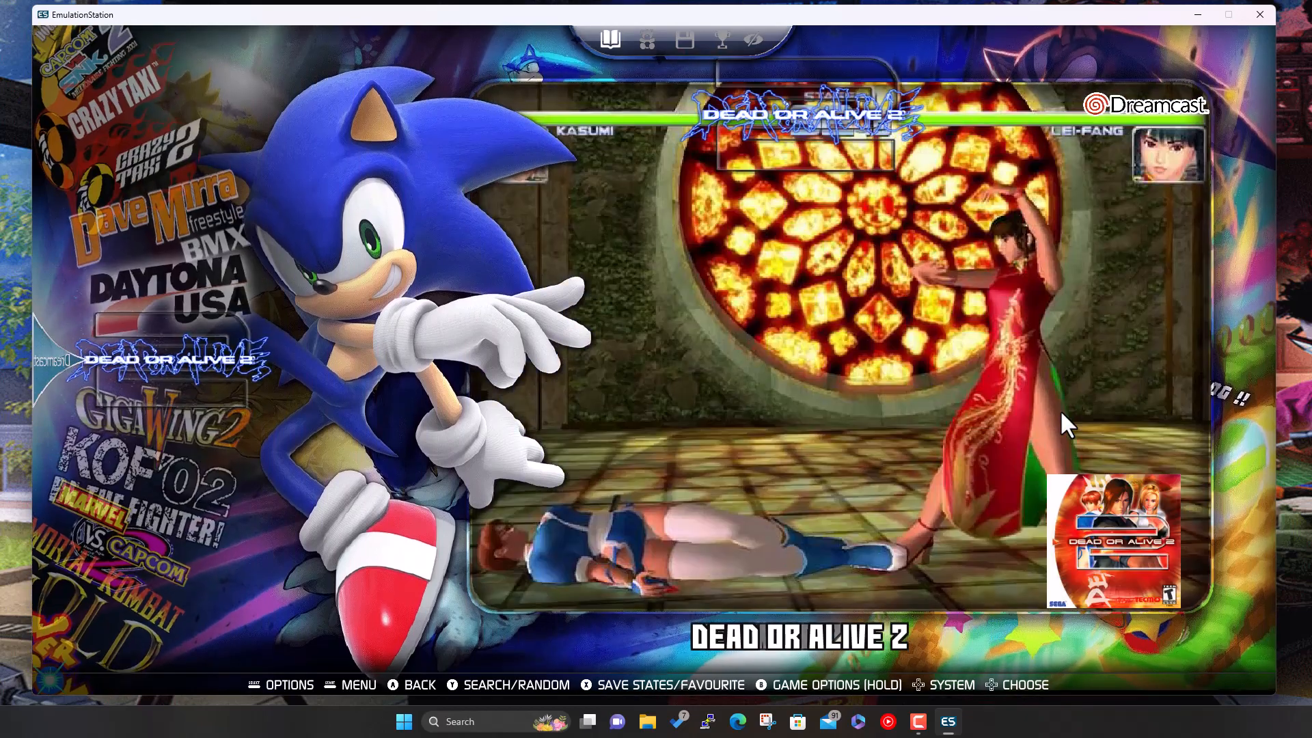
key("Down")
key("Down")
key("Down")
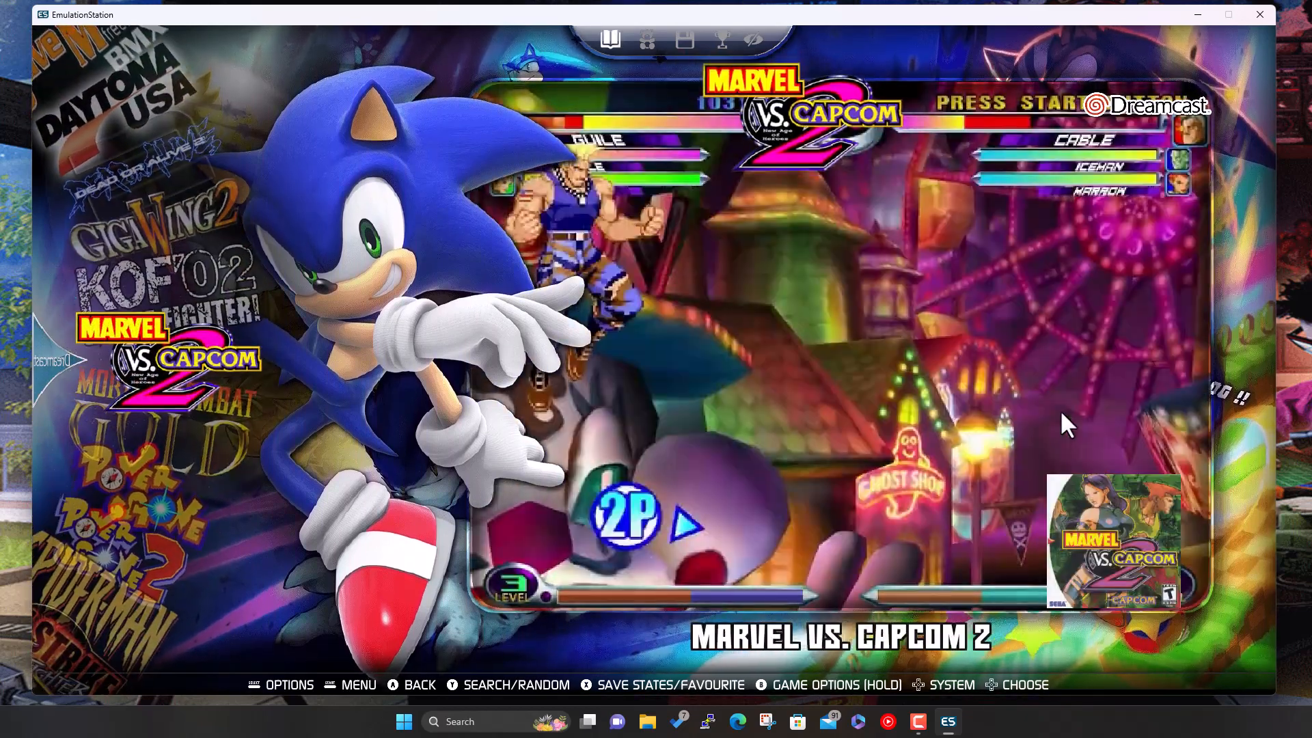
key("Return")
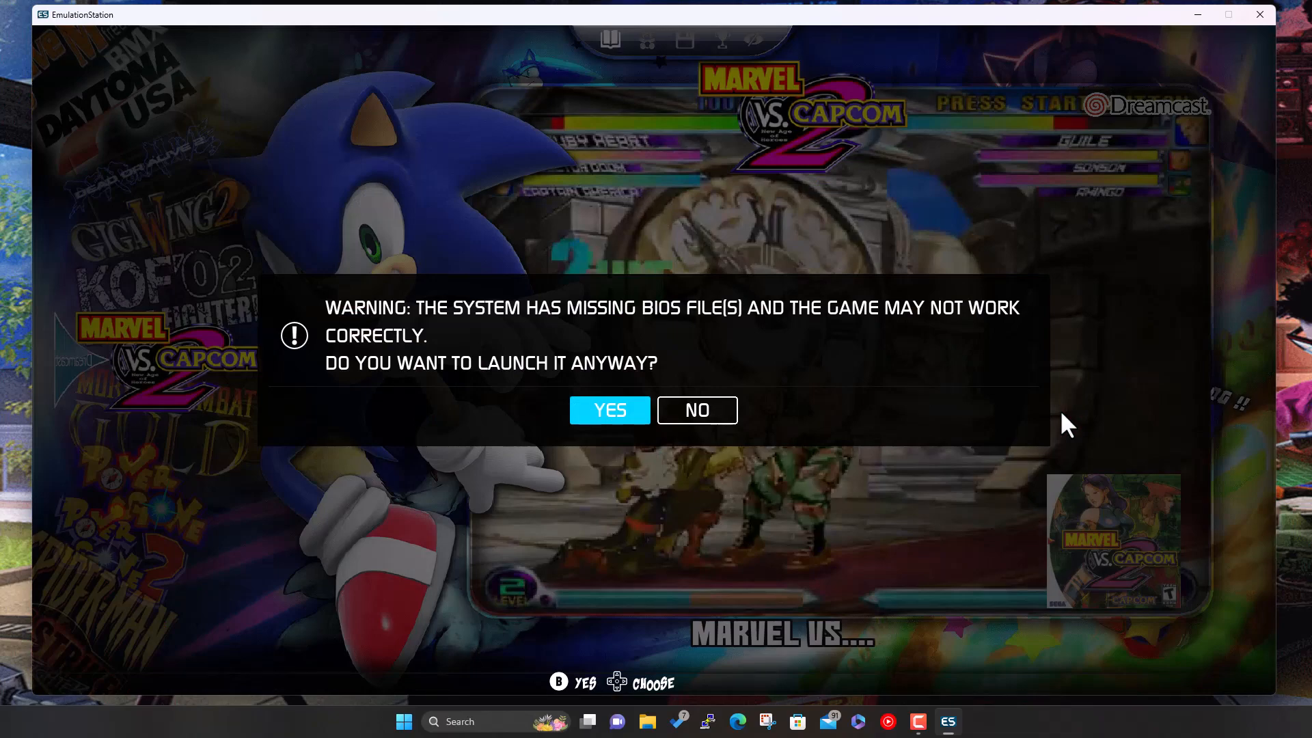
key("Right")
key("Return")
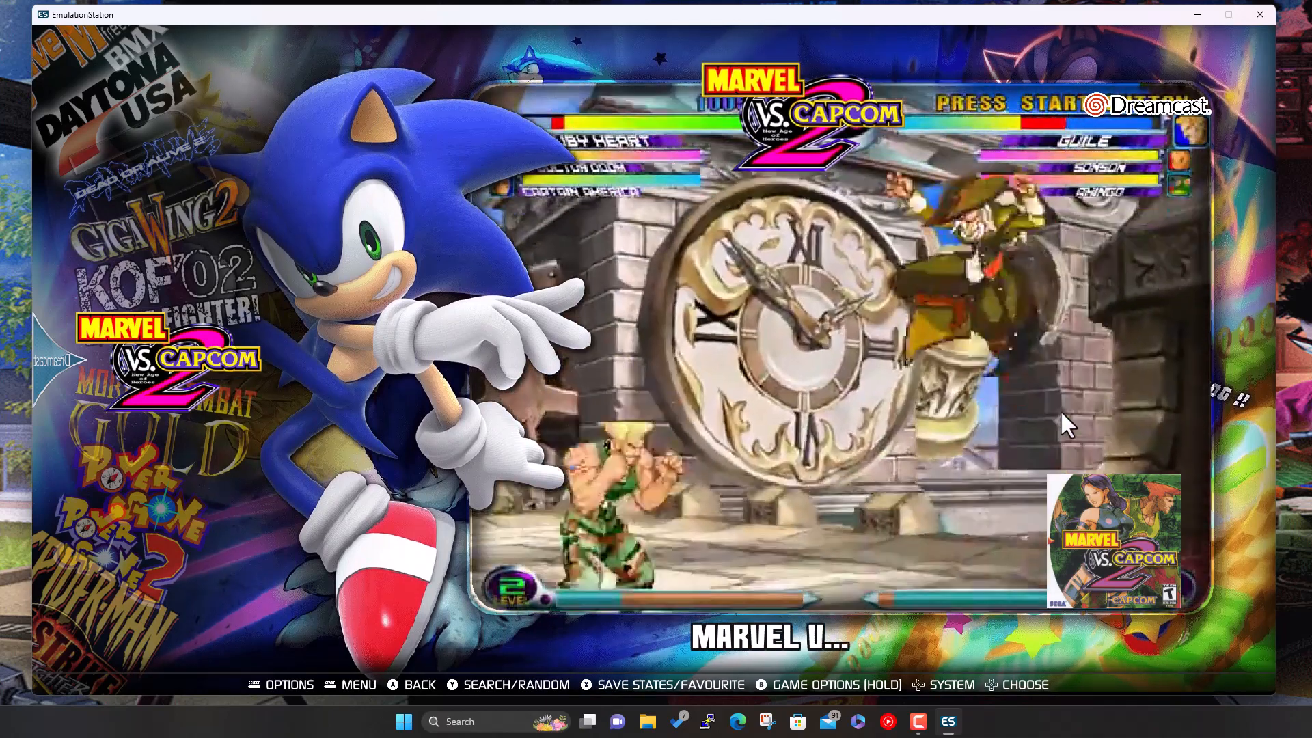
key("Escape")
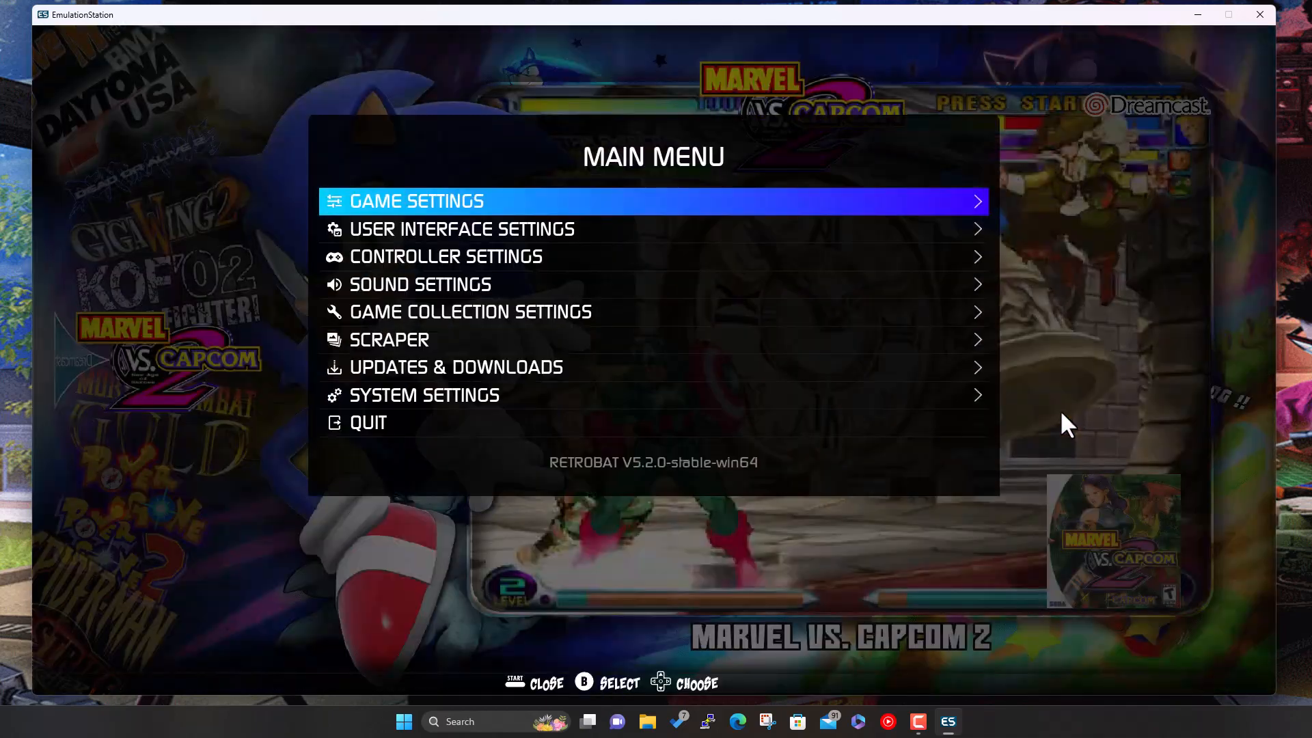
- Run the Missing BIOS Check from Game Settings and scroll to the Dreamcast dc.zip entry
key("Down")
key("Down")
key("Down")
key("Down")
key("Up")
key("Up")
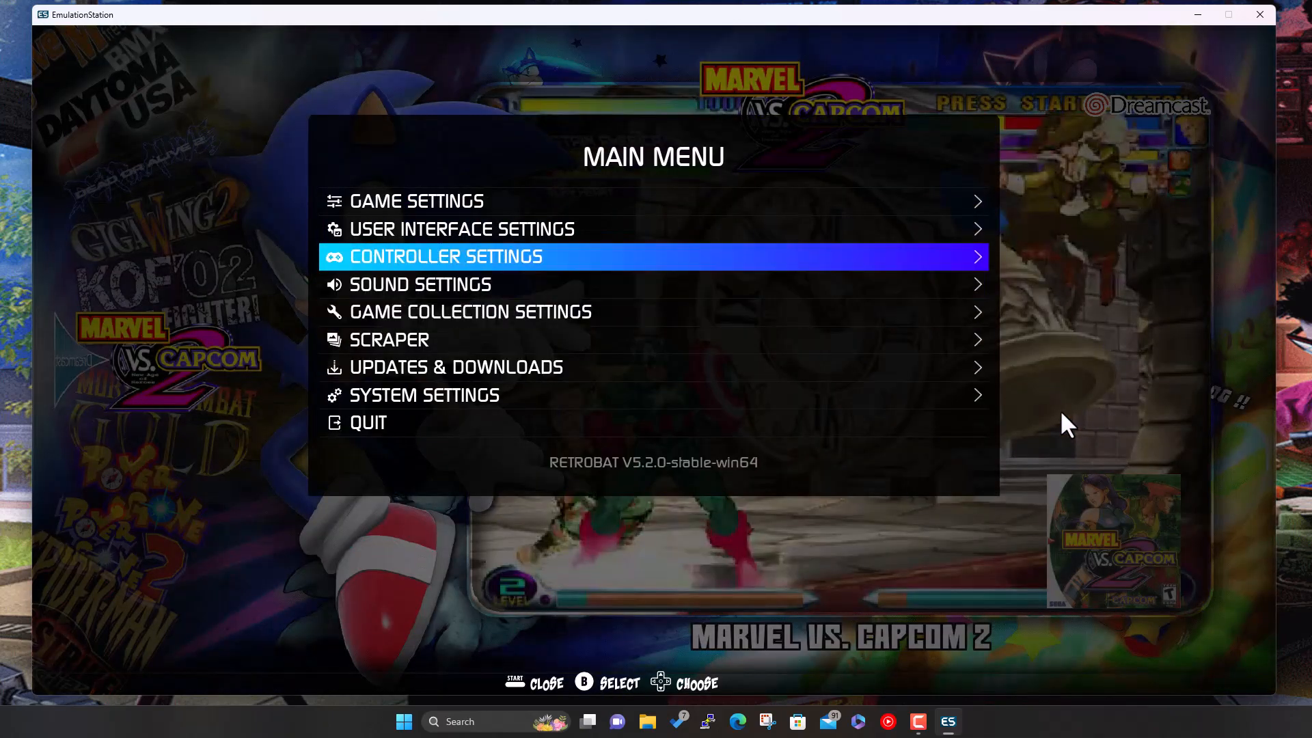
key("Up")
key("Up")
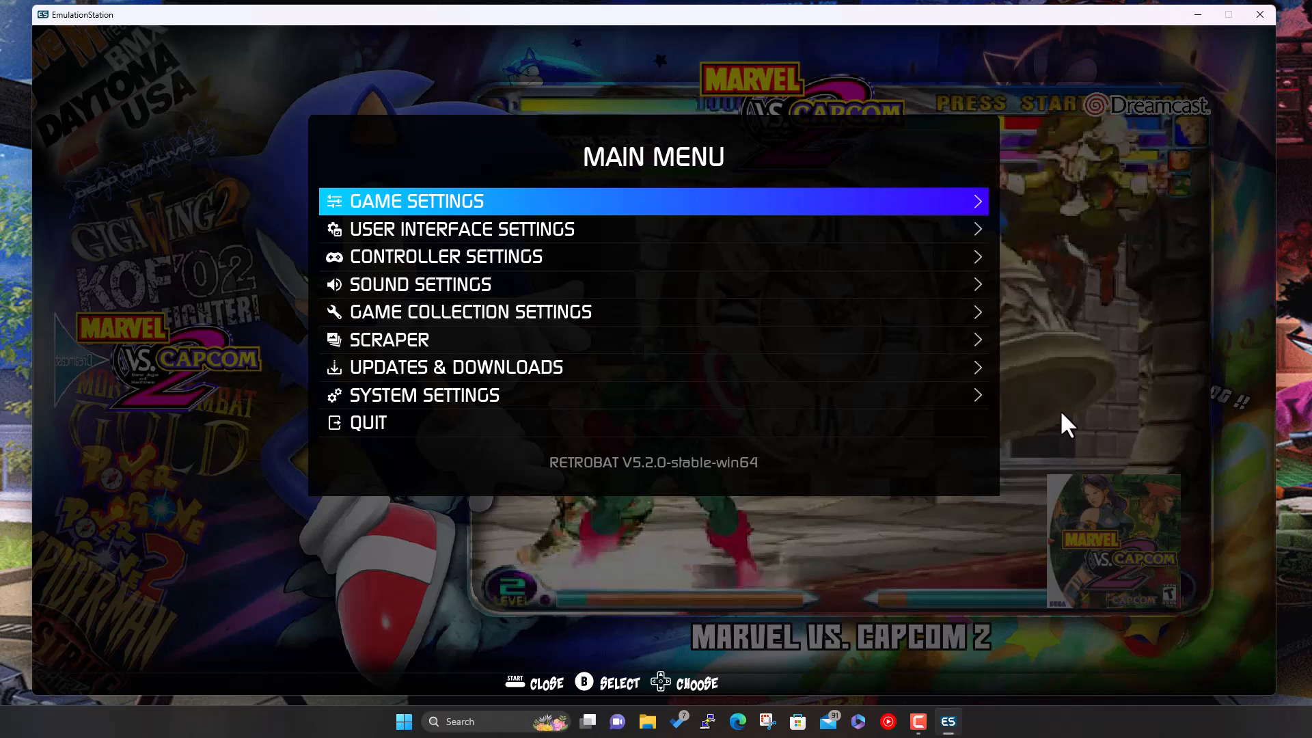
key("Return")
key("Down")
key("Down")
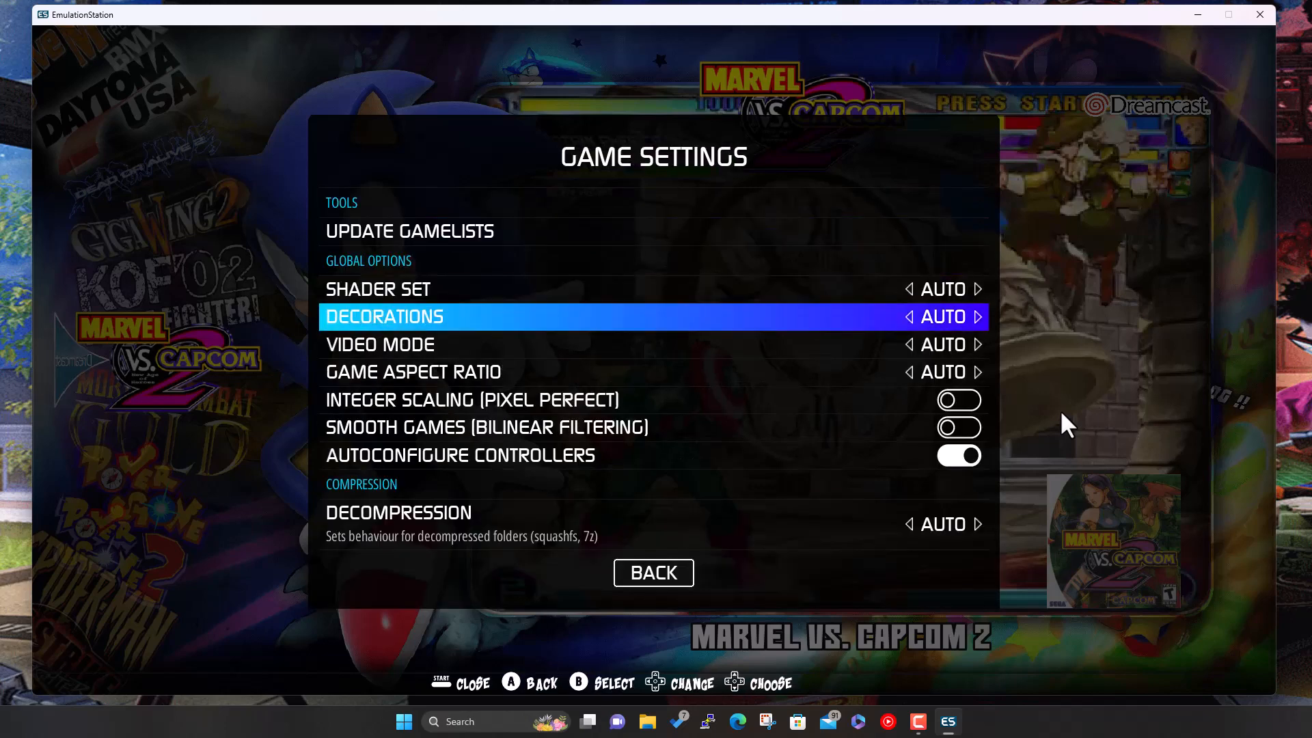
key("Down")
key("Down")
key("Down")
key("Down")
key("Down")
key("Down")
key("Down")
key("Down")
key("Down")
key("Down")
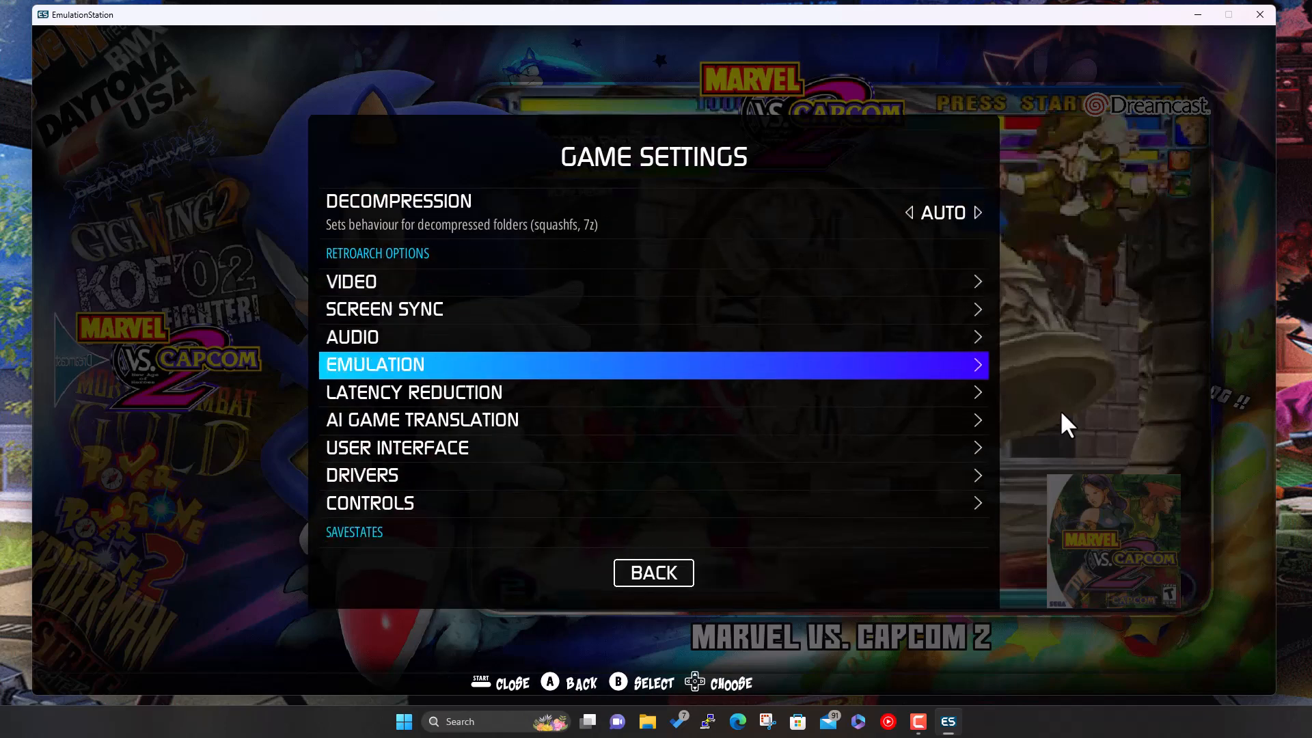
key("Down")
key("Down")
key("Down")
key("Down")
key("Down")
key("Down")
key("Down")
key("Down")
key("Down")
key("Down")
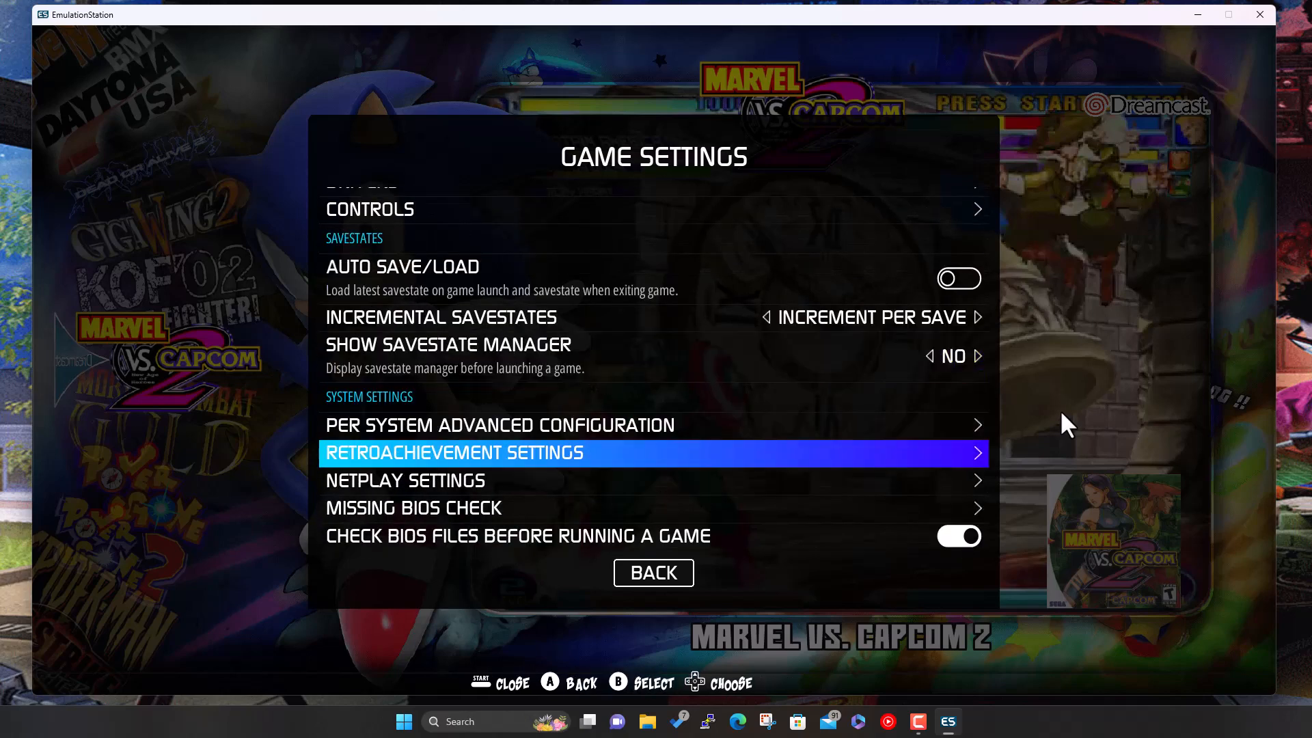
key("Down")
key("Down")
key("Return")
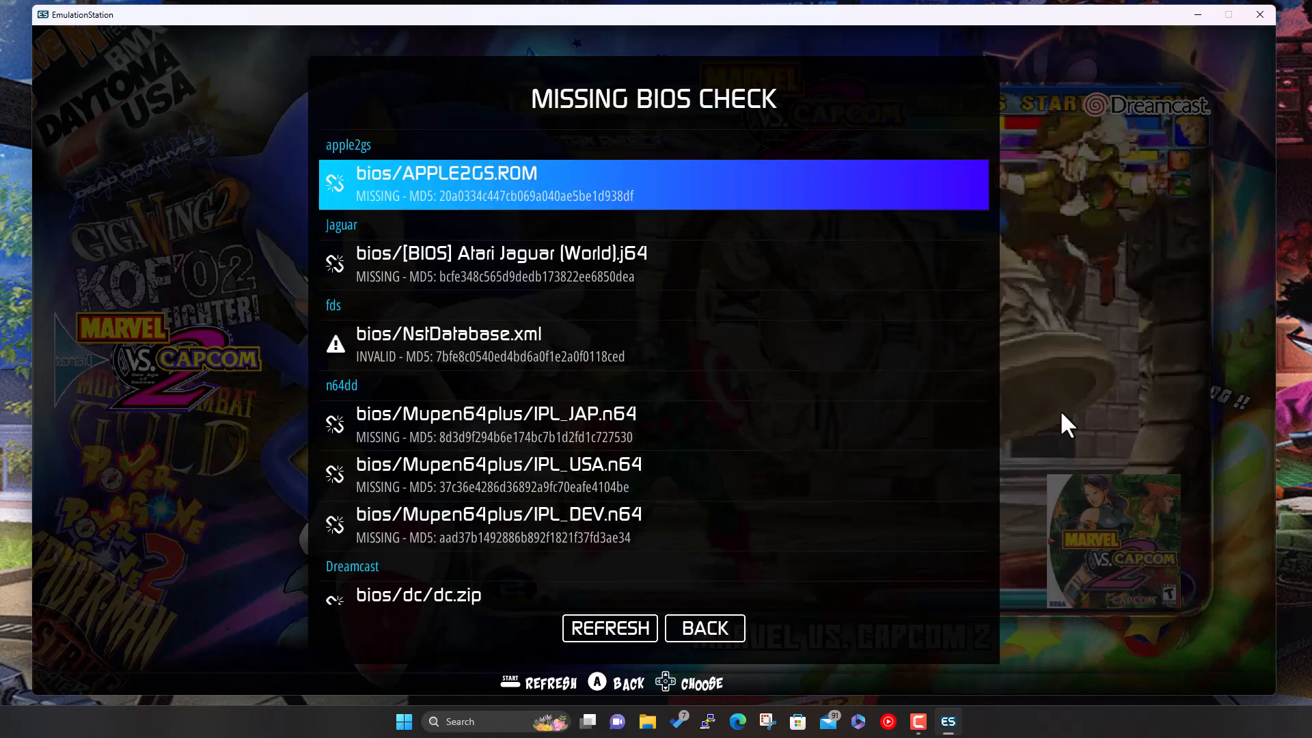
key("Down")
key("Down")
key("Down")
key("Down")
key("Down")
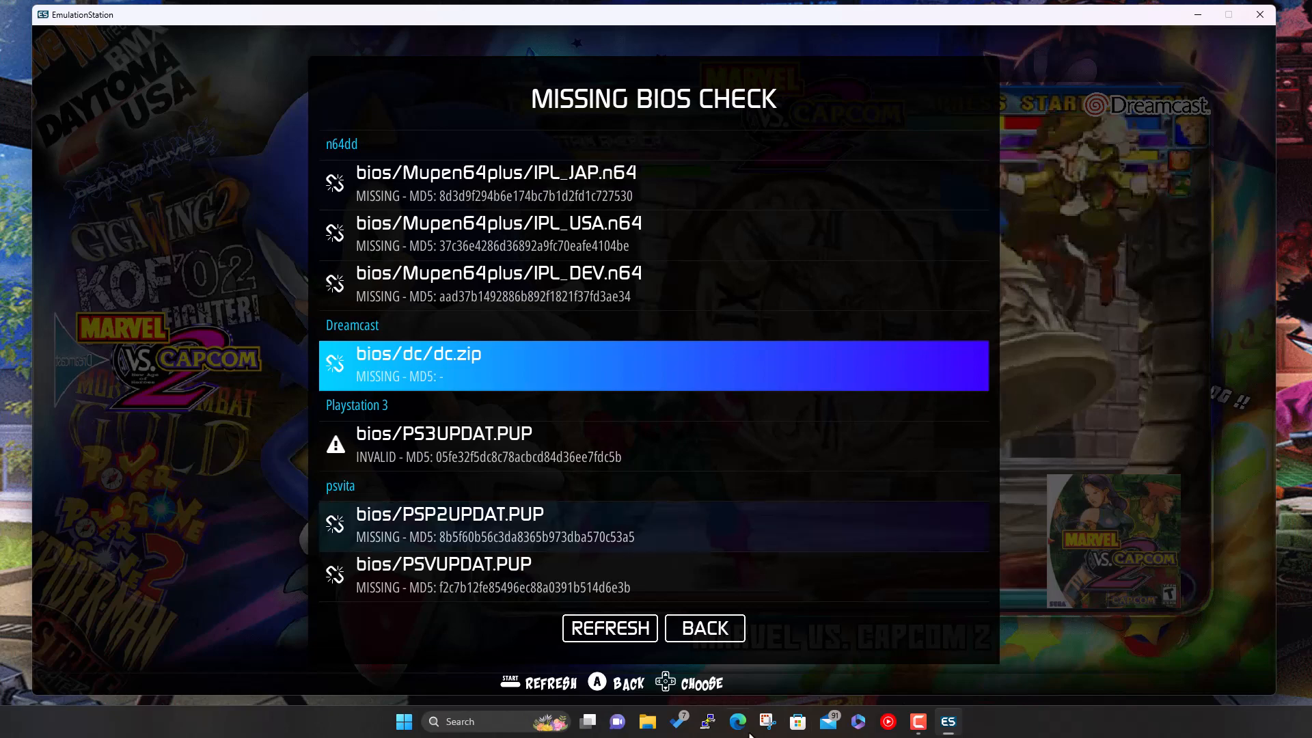
- In File Explorer, browse to D:\Builds\RetroBat\bios and look for the dc_ files
left_click(647, 721)
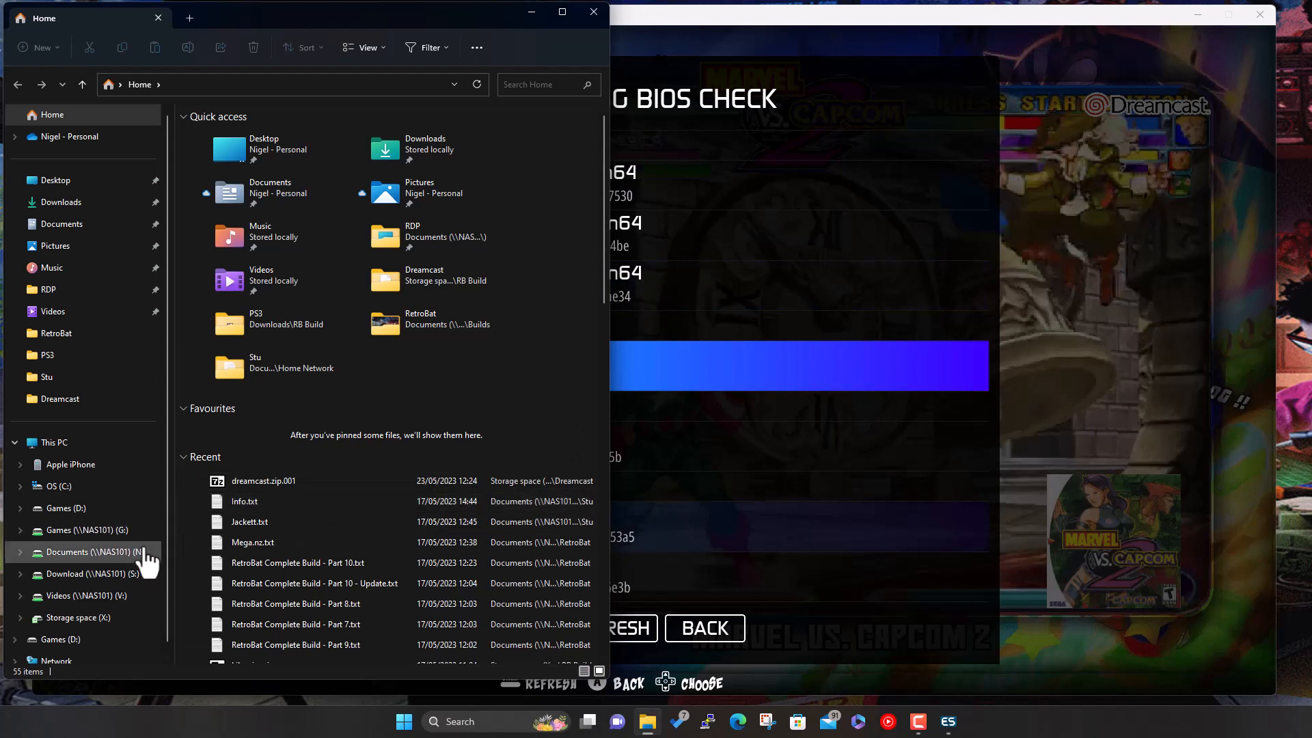
left_click(82, 511)
double_click(228, 138)
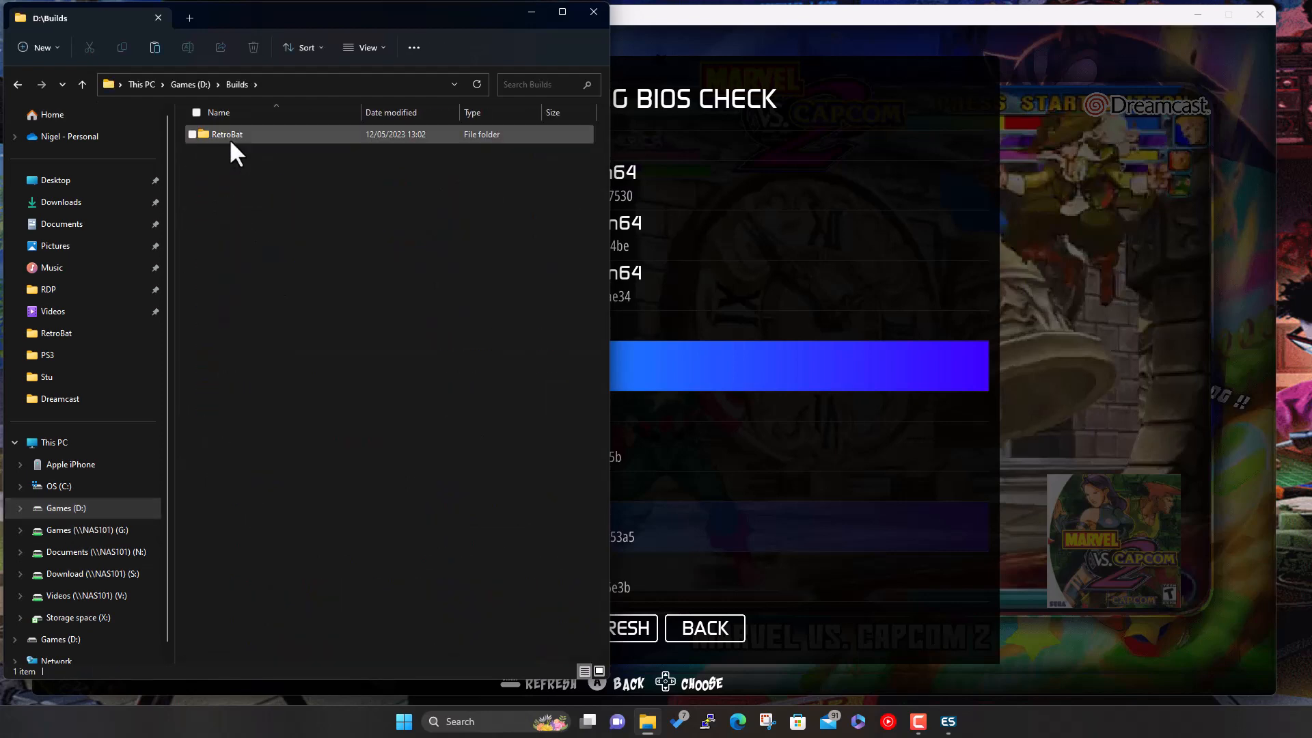
double_click(229, 138)
double_click(229, 138)
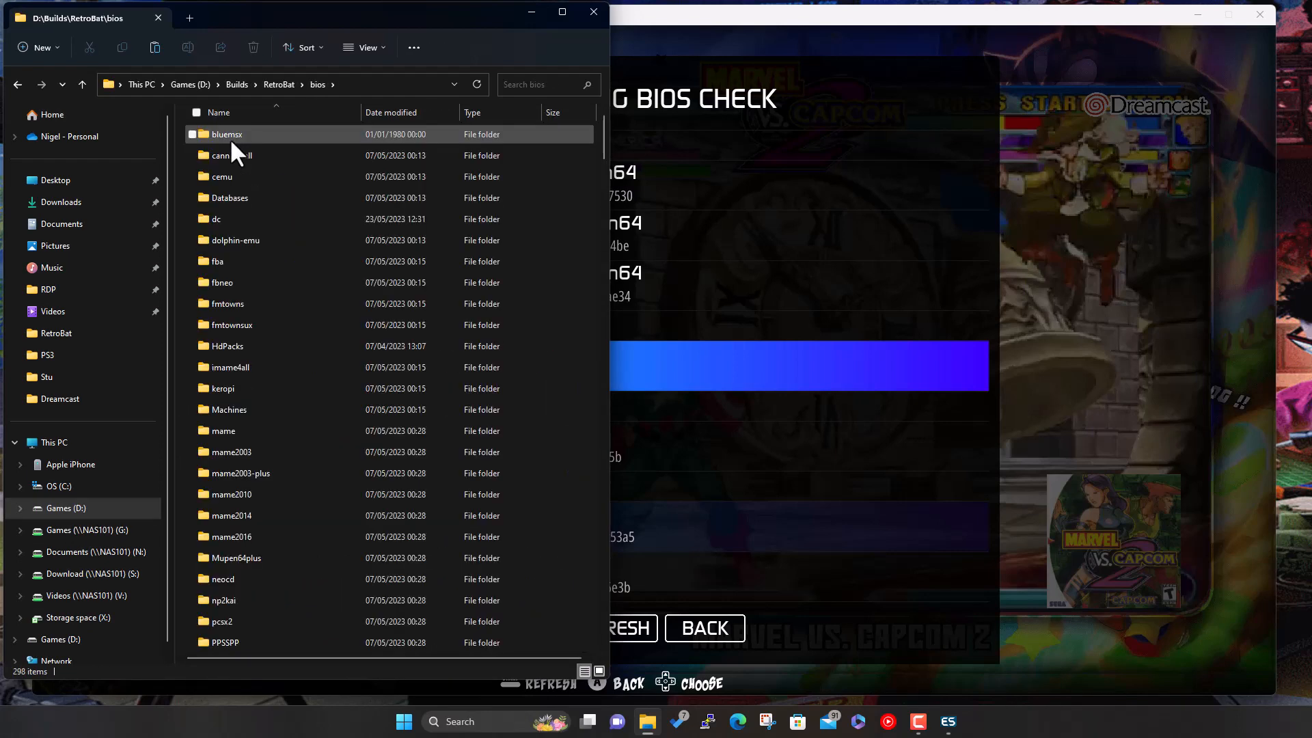
type("dc")
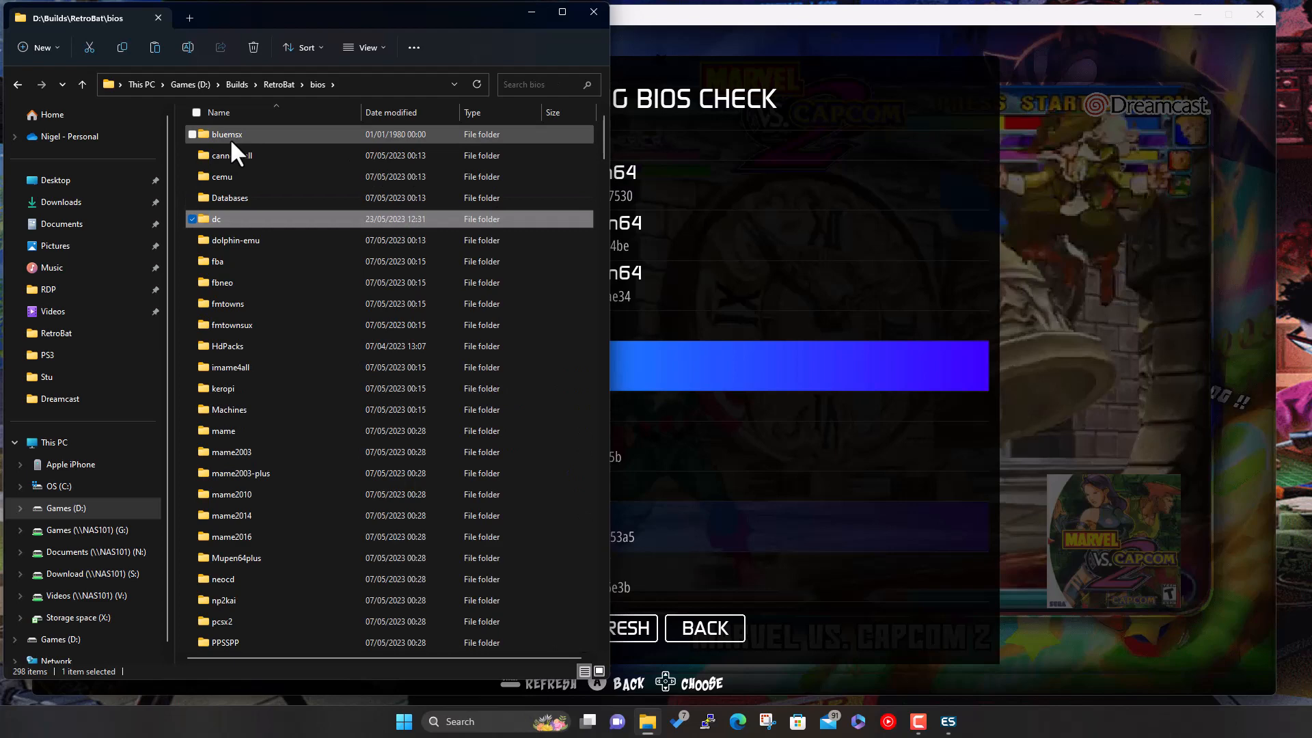
type("_")
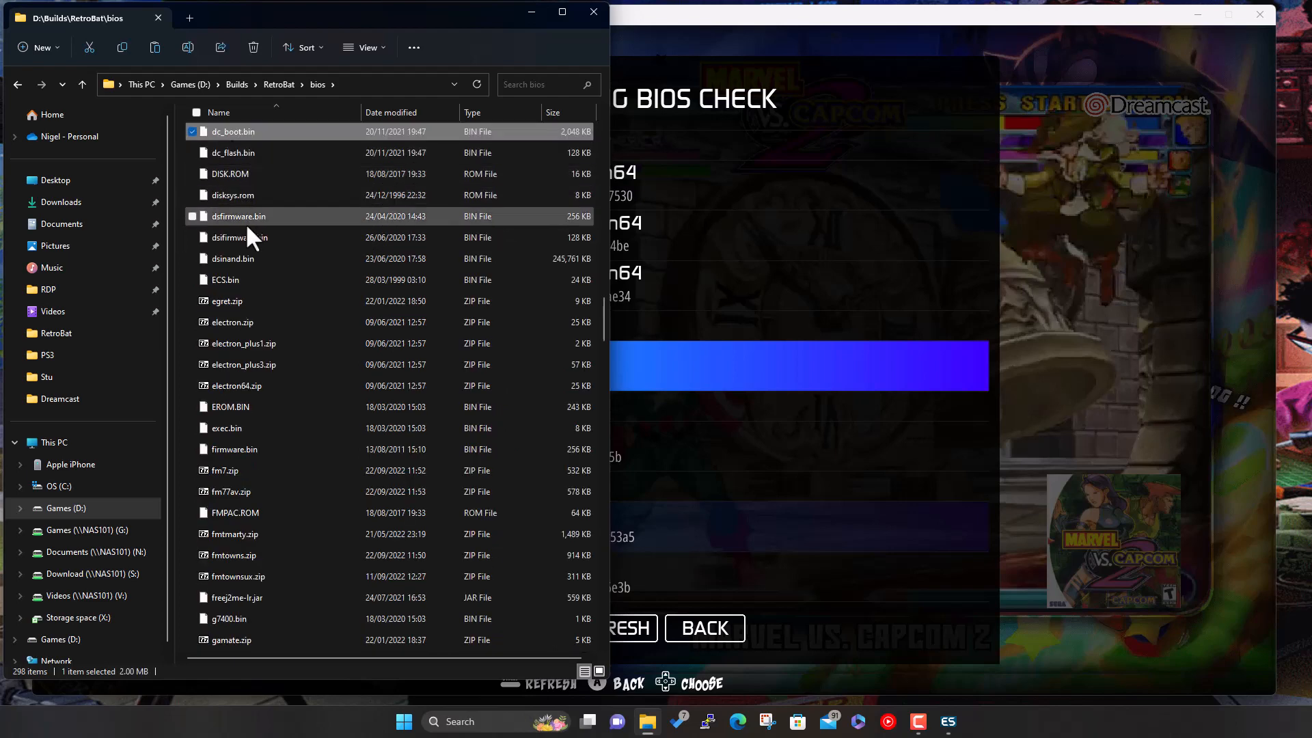
scroll(265, 321, "up", 1)
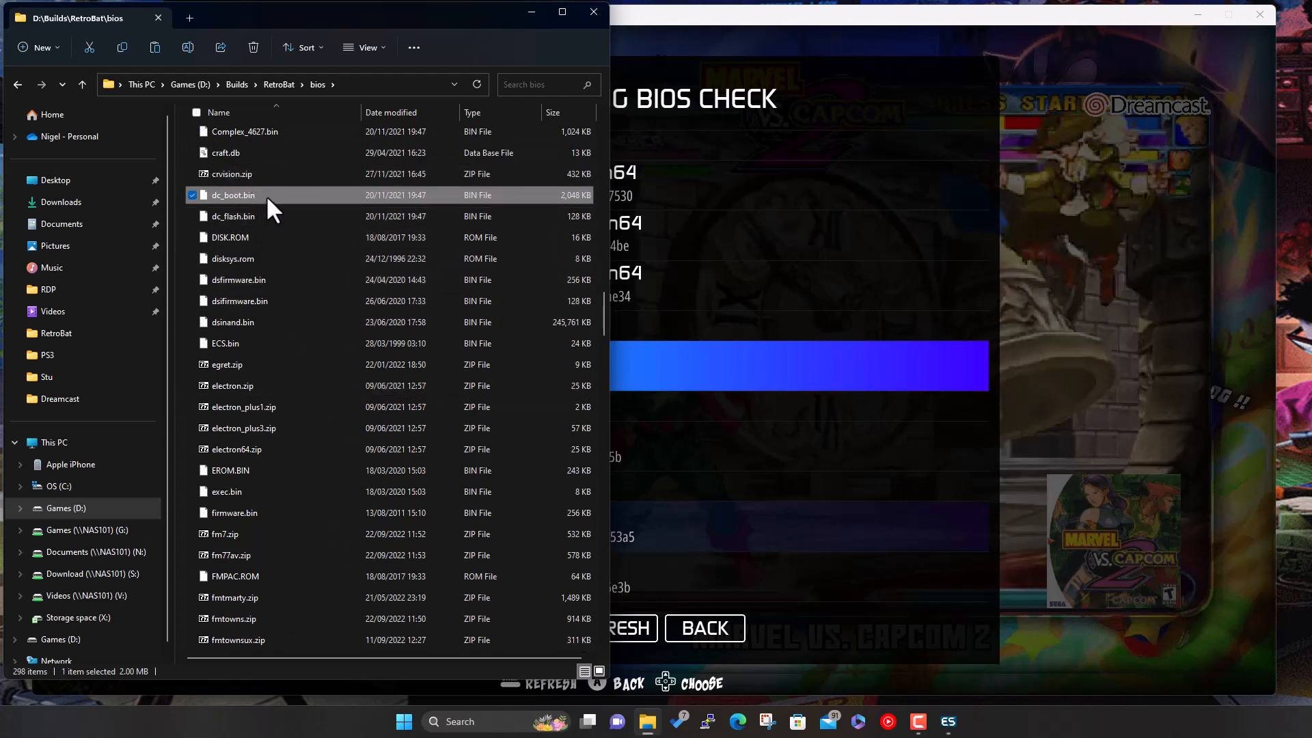
- Check bios\dc and its empty data folder, then close Explorer and return to EmulationStation
left_click(280, 83)
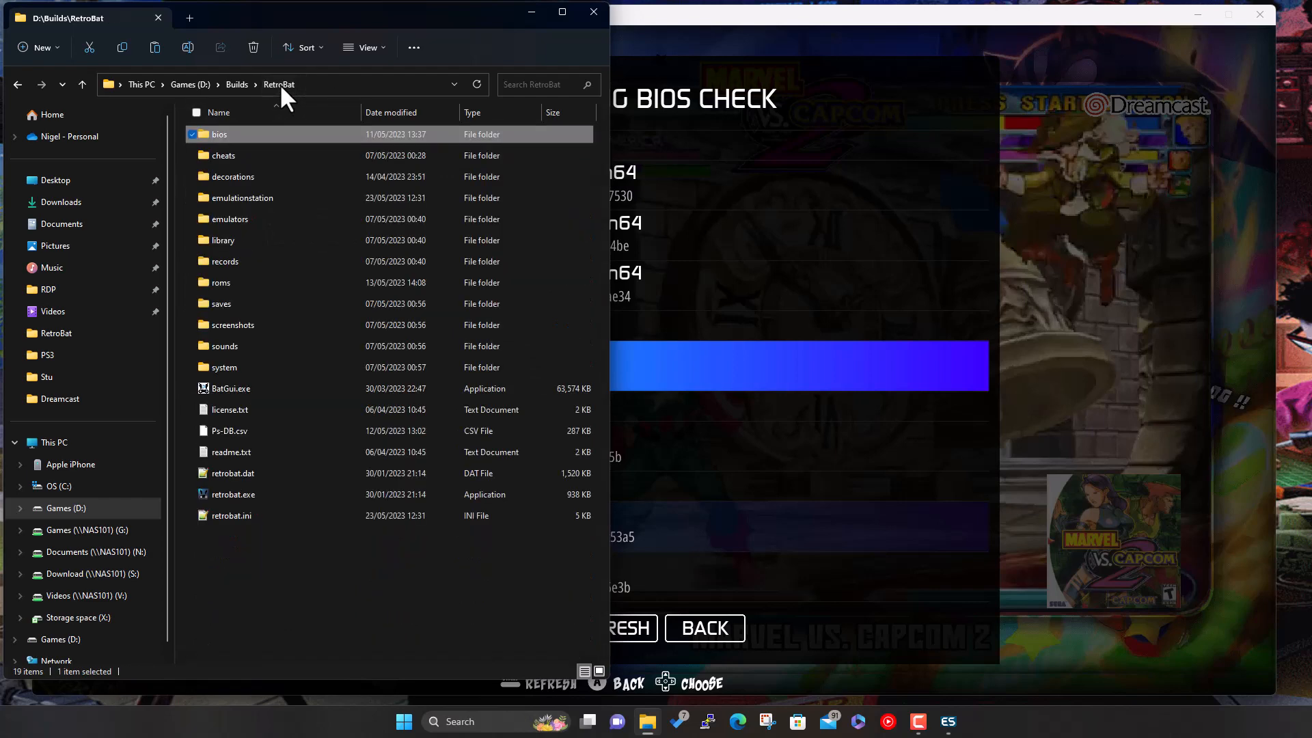
double_click(237, 136)
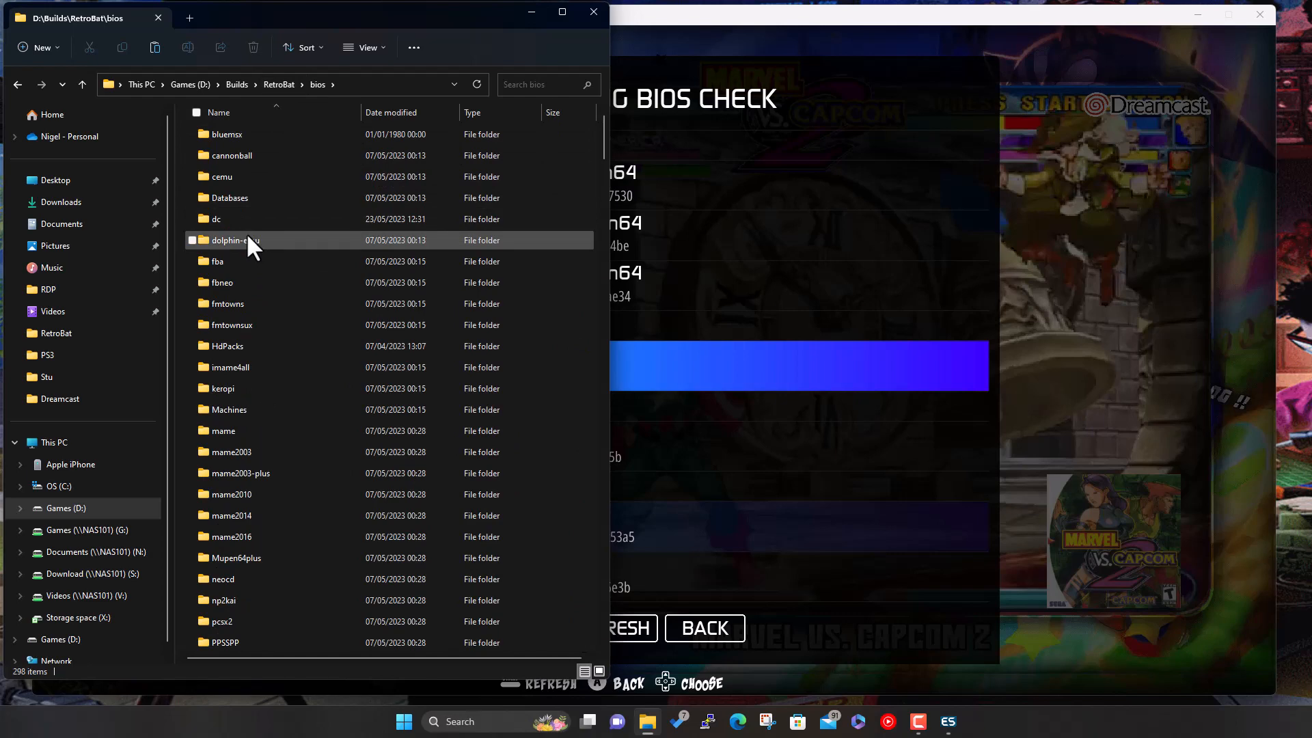
double_click(240, 218)
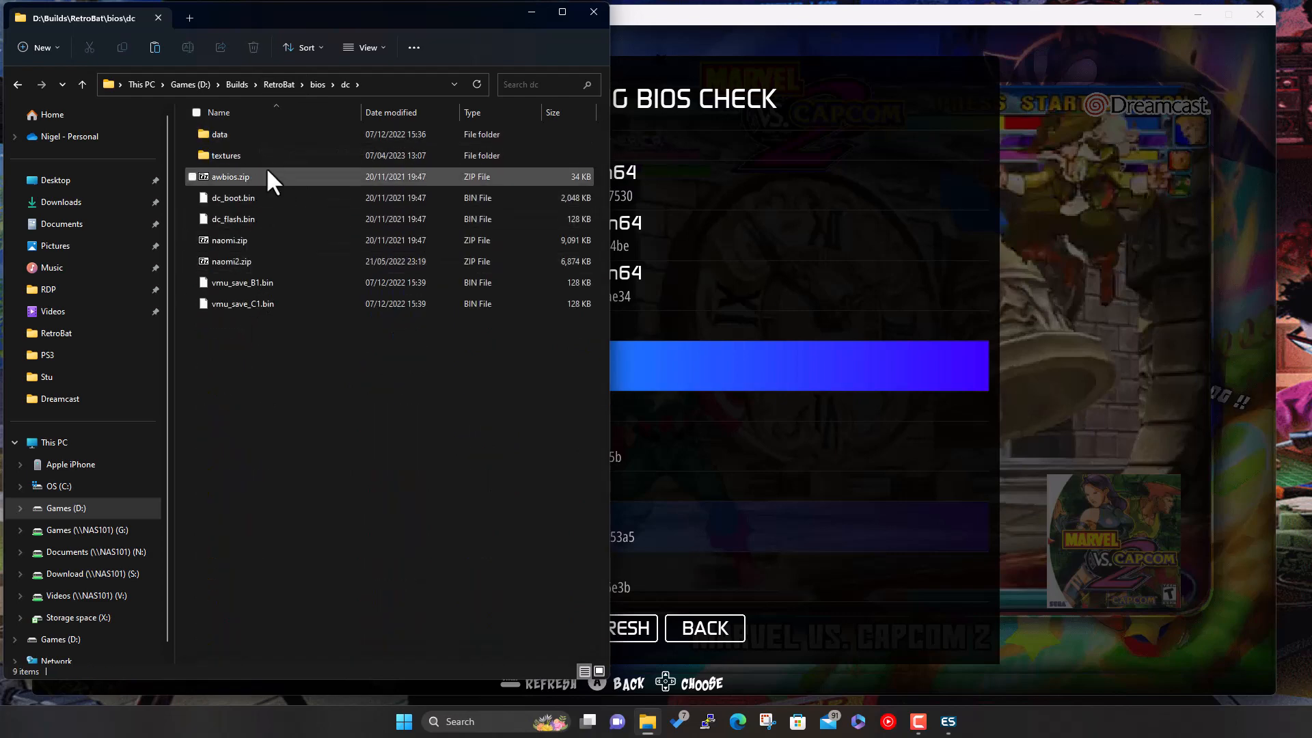
double_click(252, 130)
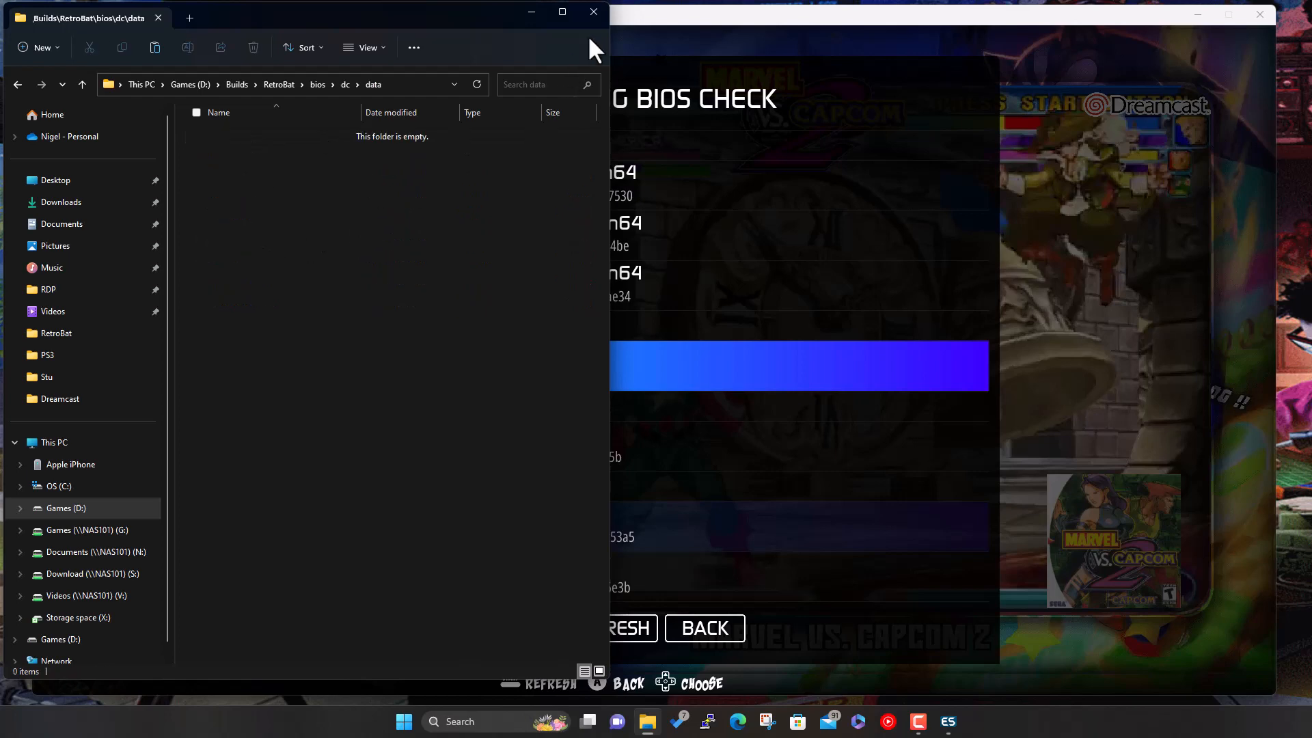
left_click(594, 12)
left_click(765, 70)
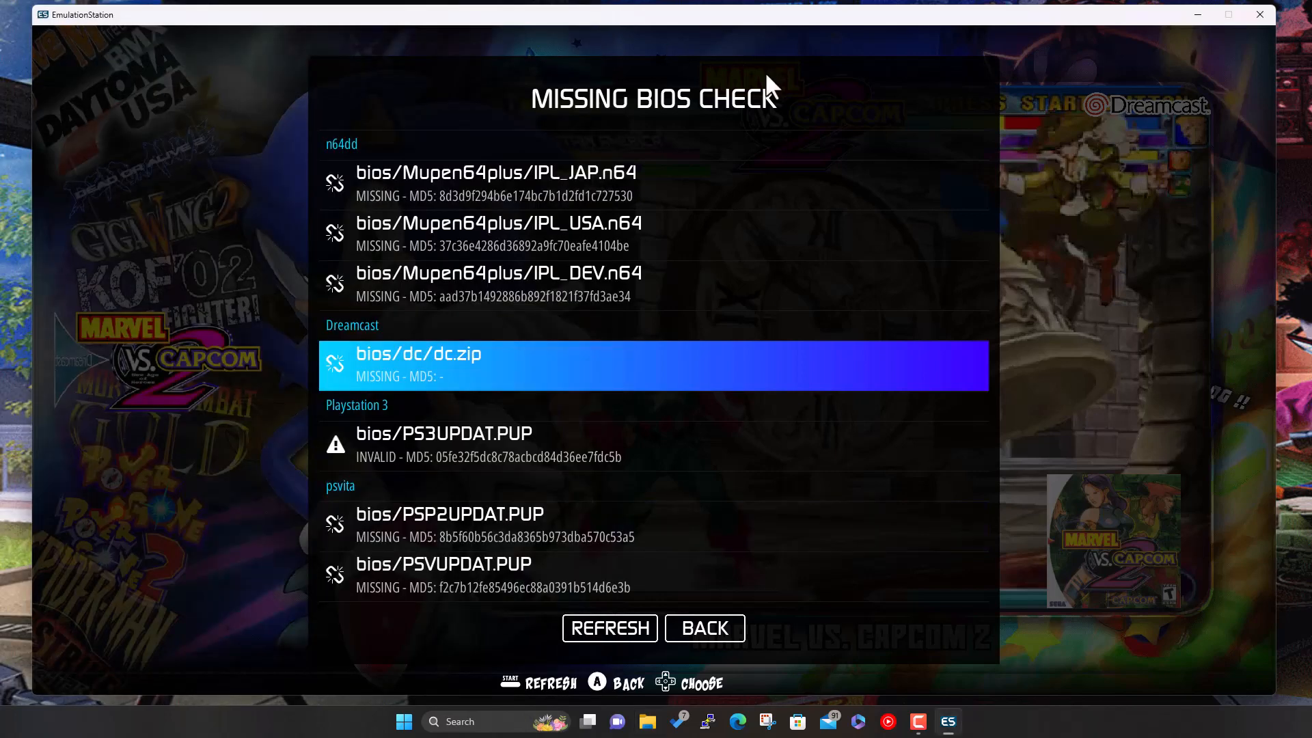
- Back out to the game list and start Marvel vs. Capcom 2, answering YES to the BIOS warning
key("Escape")
key("Escape")
key("Escape")
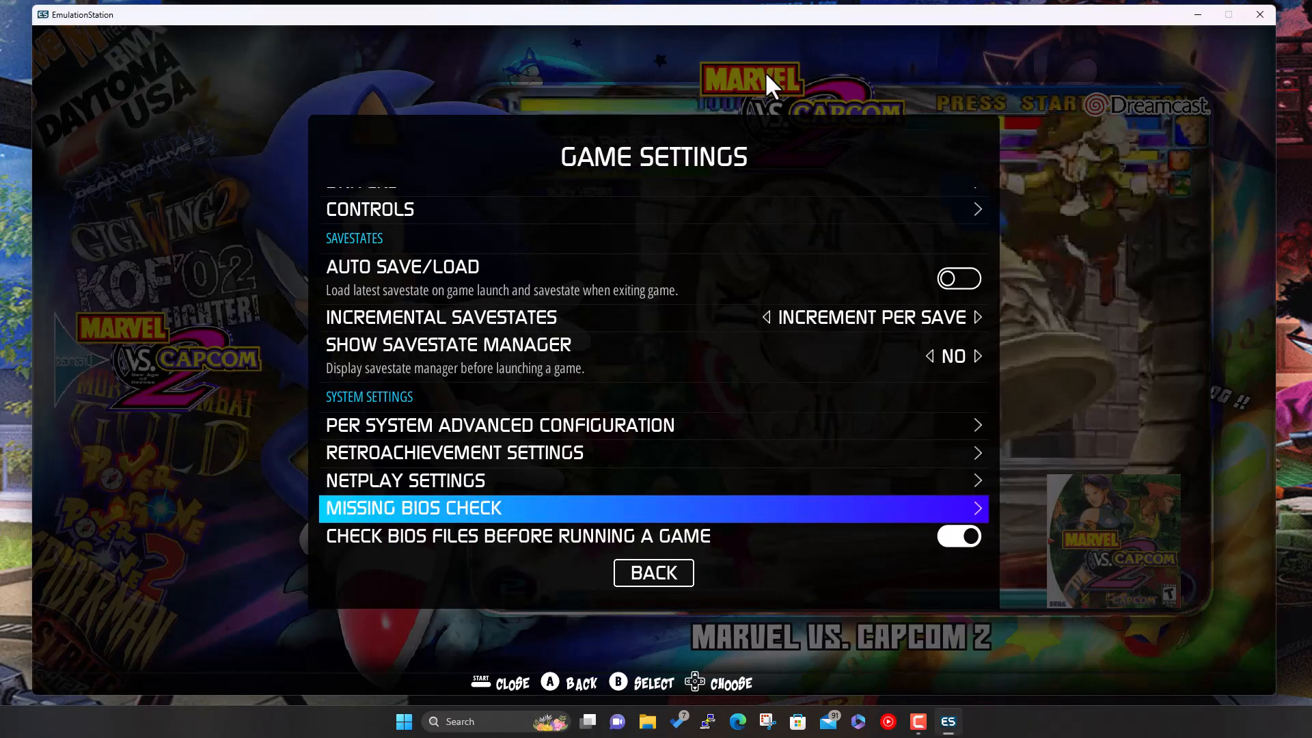
key("Return")
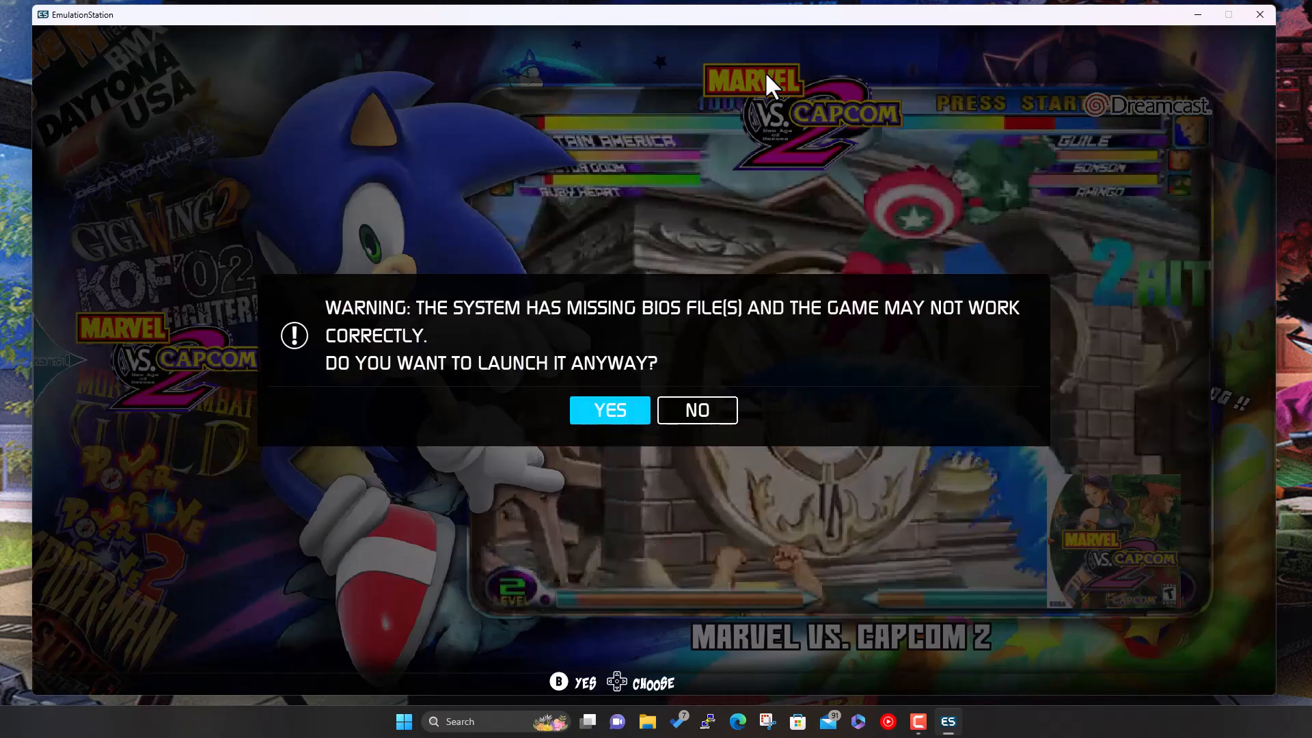
key("Return")
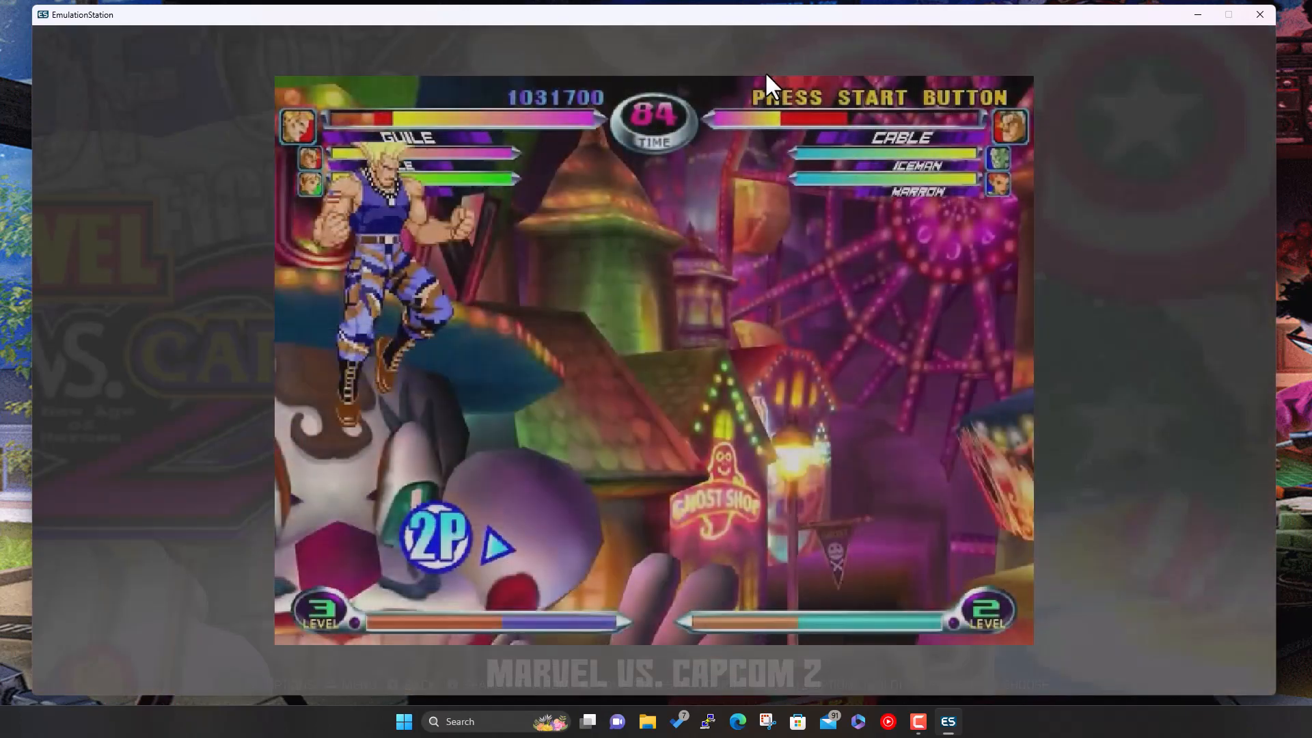
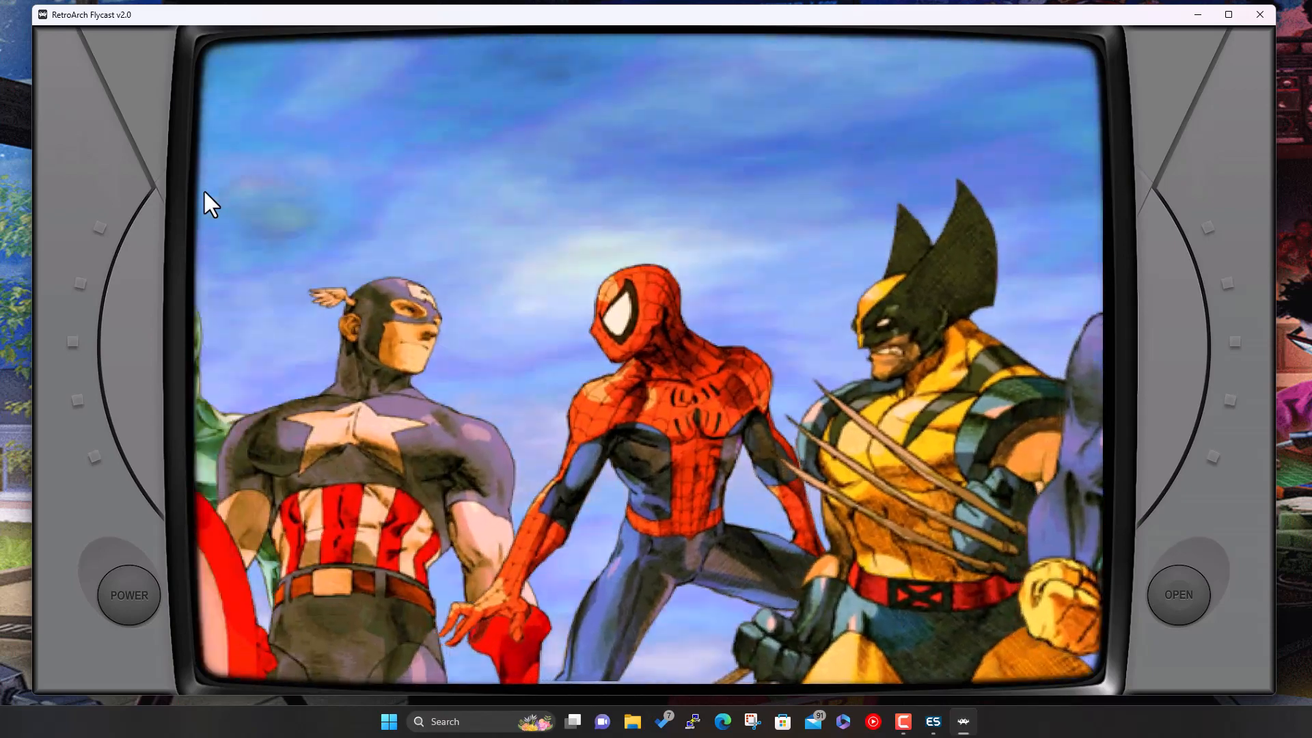
- Quit Marvel vs. Capcom 2 in RetroArch Flycast and open EmulationStation's main menu
key("Escape")
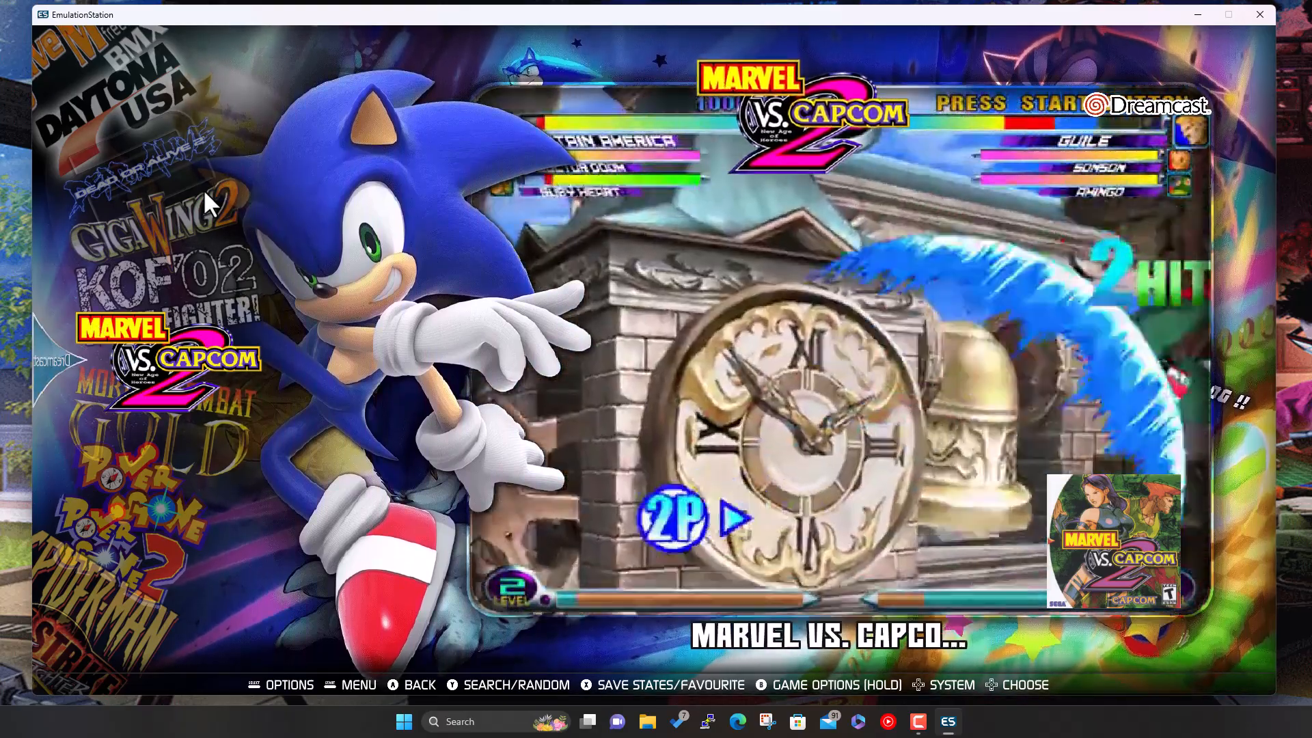
key("F1")
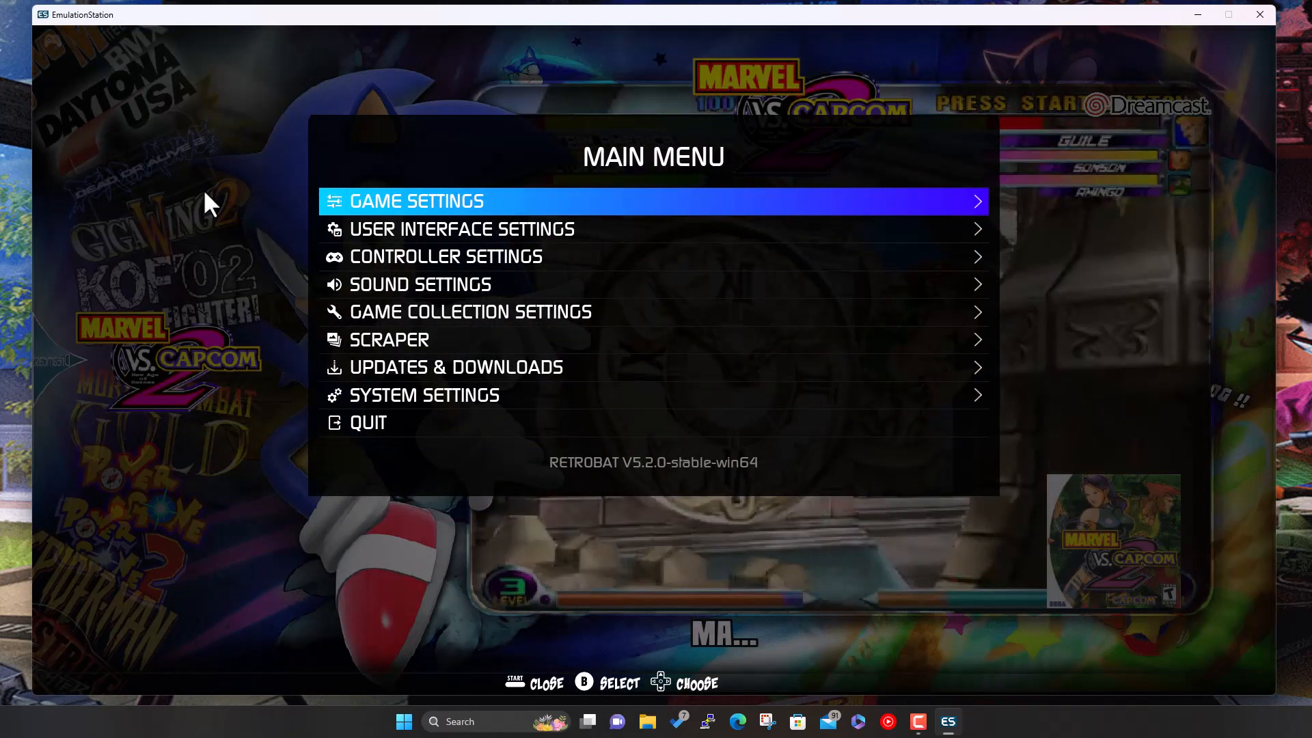
- Go from Game Settings into Per System Advanced Configuration and open the Dreamcast page
key("Return")
key("Down")
key("Down")
key("Down")
key("Down")
key("Down")
key("Down")
key("Down")
key("Down")
key("Down")
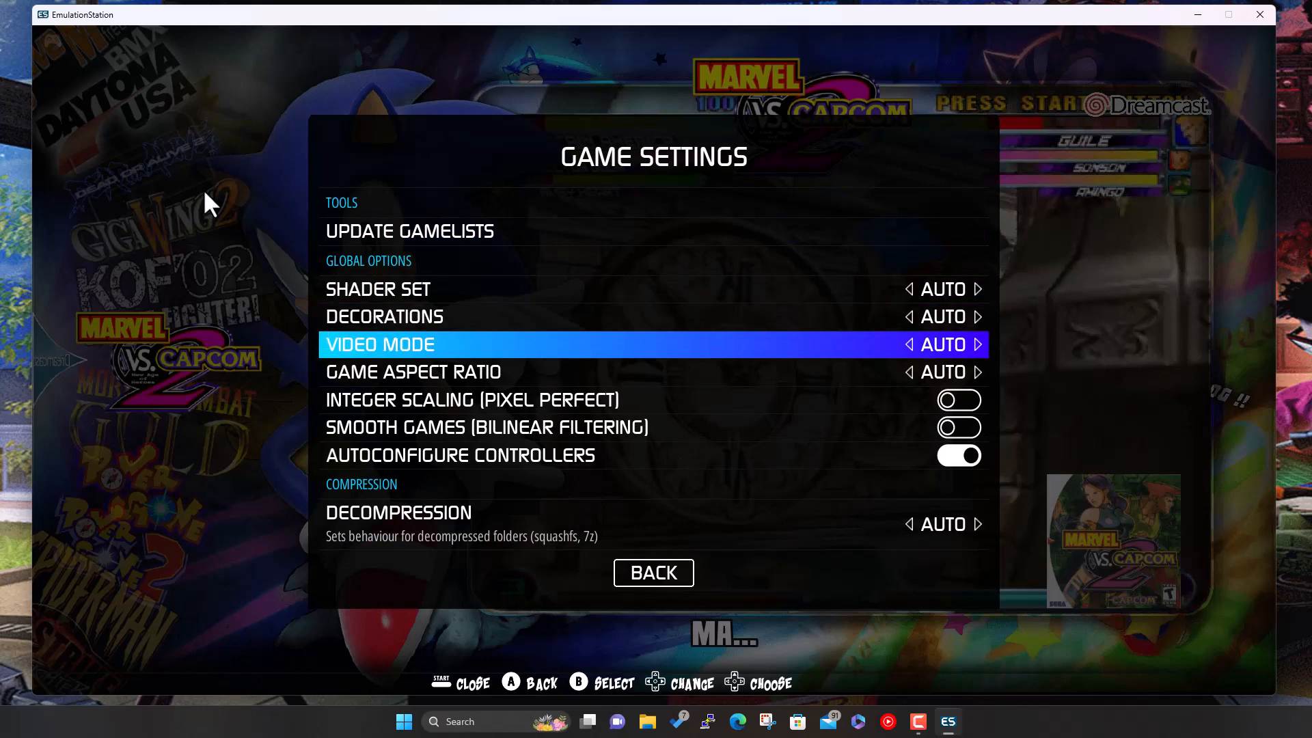
key("Down")
key("Down")
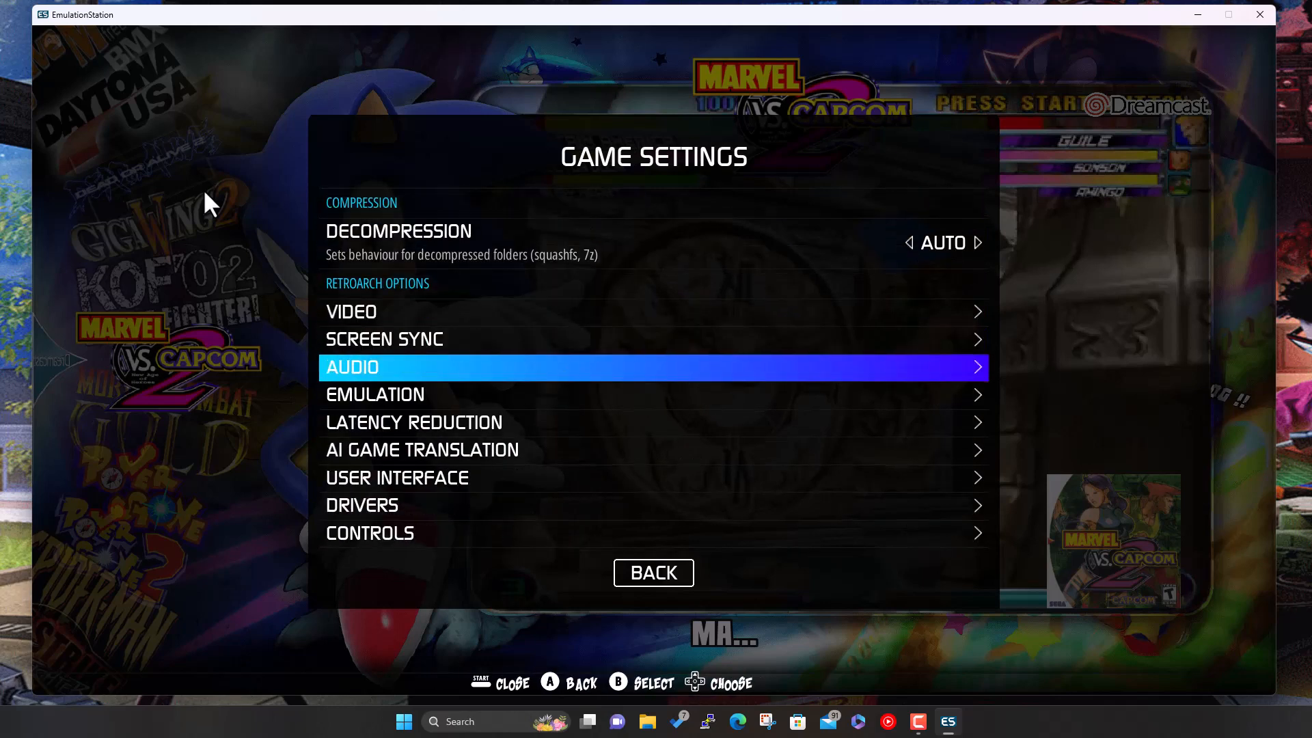
key("Down")
key("Down")
key("Down")
key("Down")
key("Down")
key("Down")
key("Down")
key("Down")
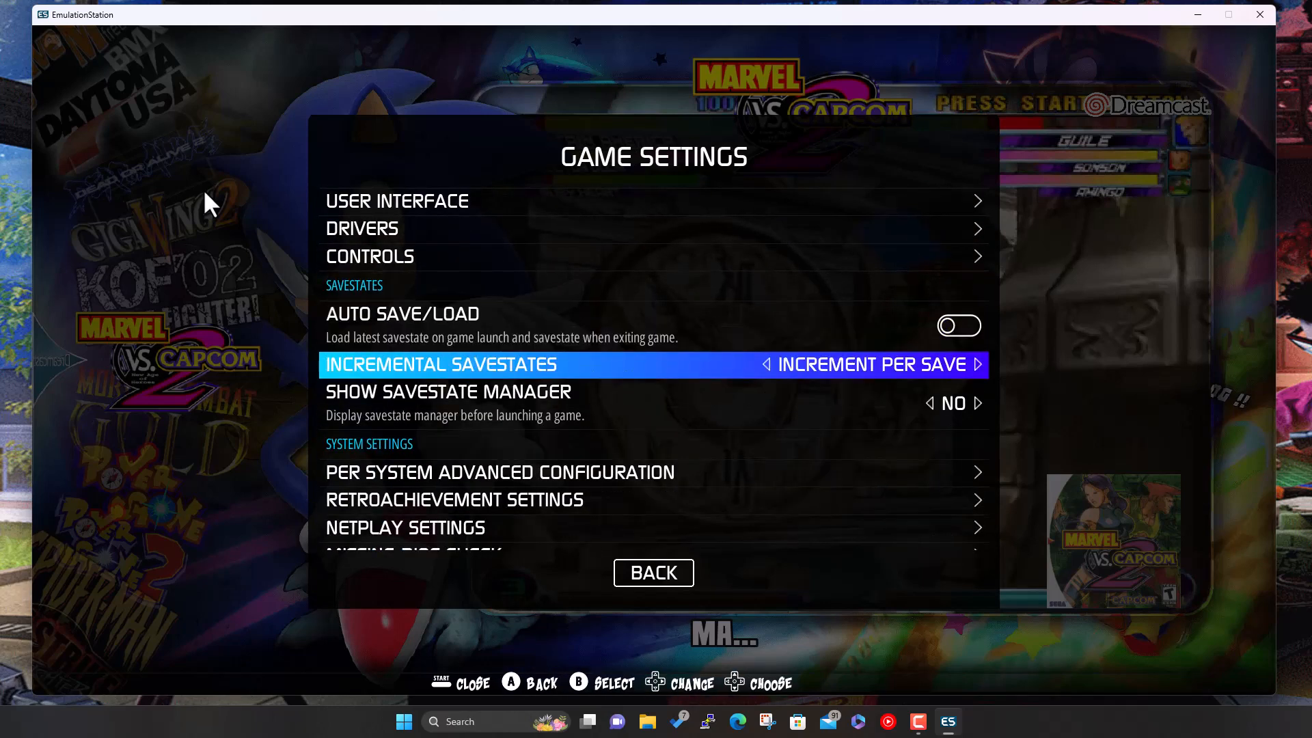
key("Down")
key("Down")
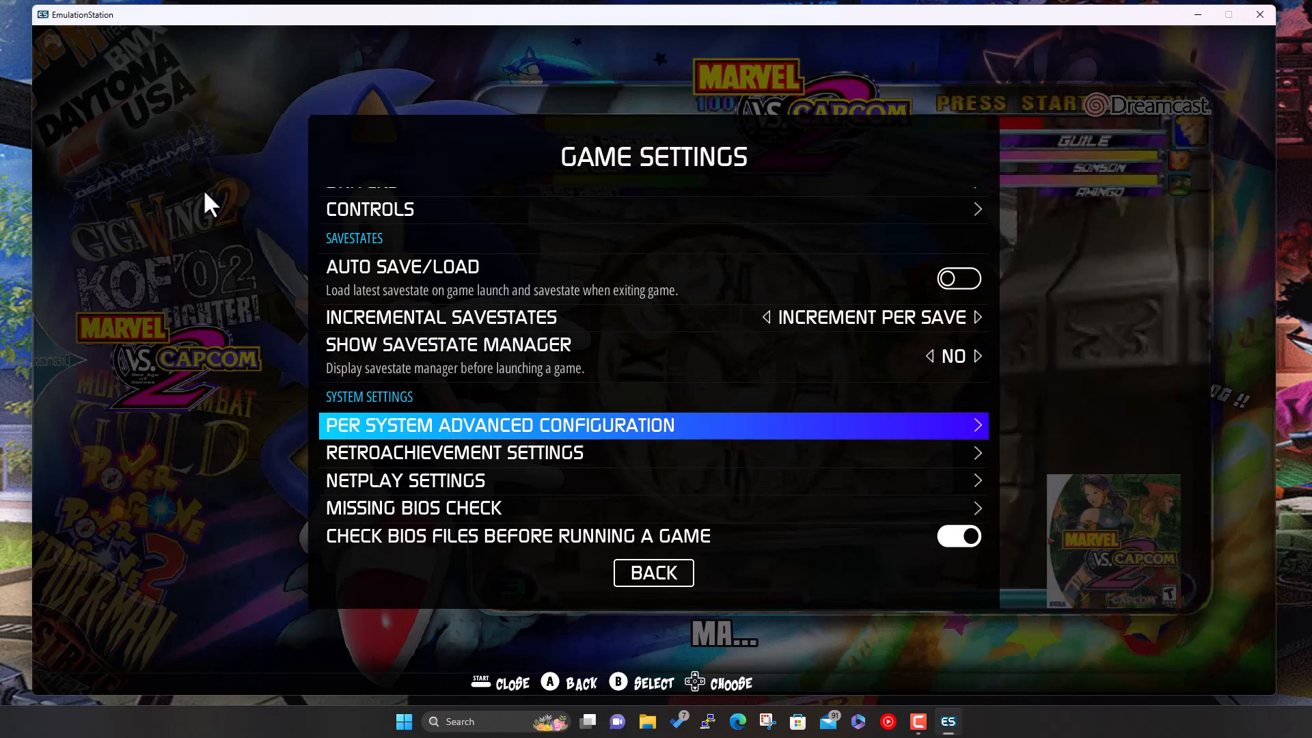
key("Return")
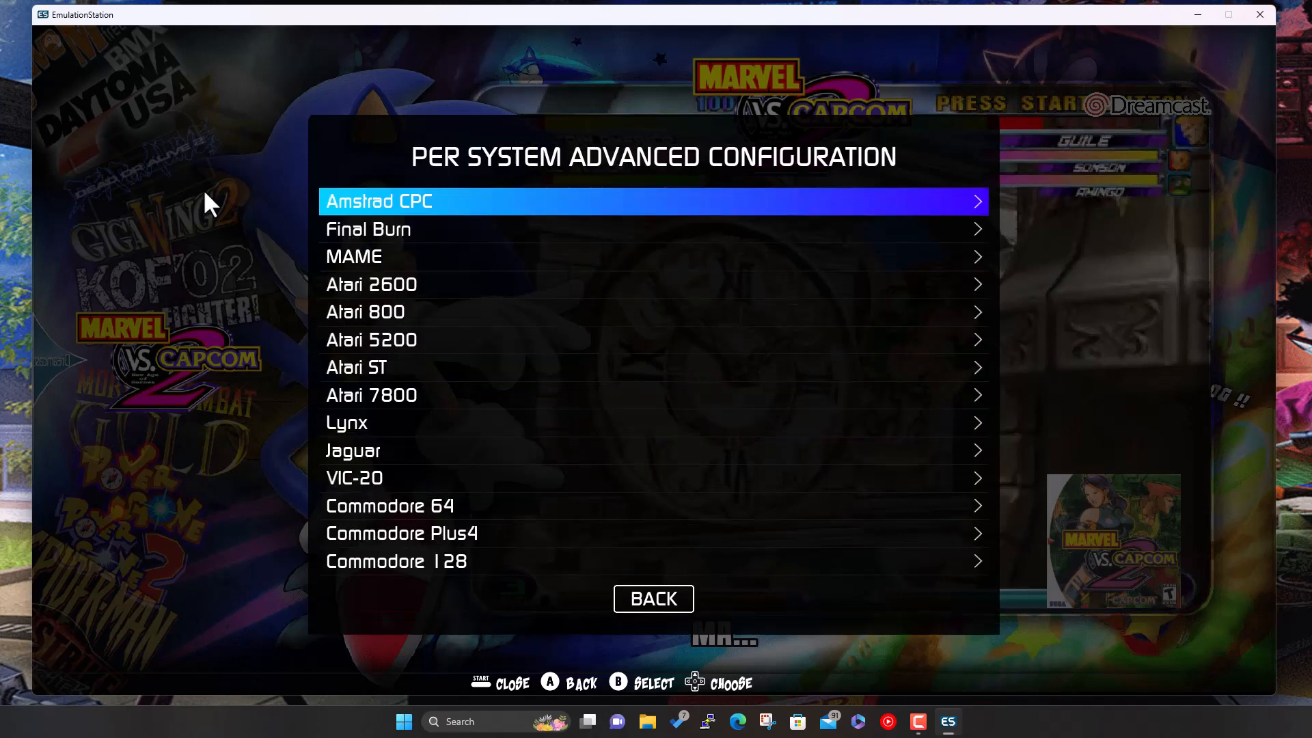
key("Down")
key("Down")
key("Down")
key("Down")
key("Down")
key("Down")
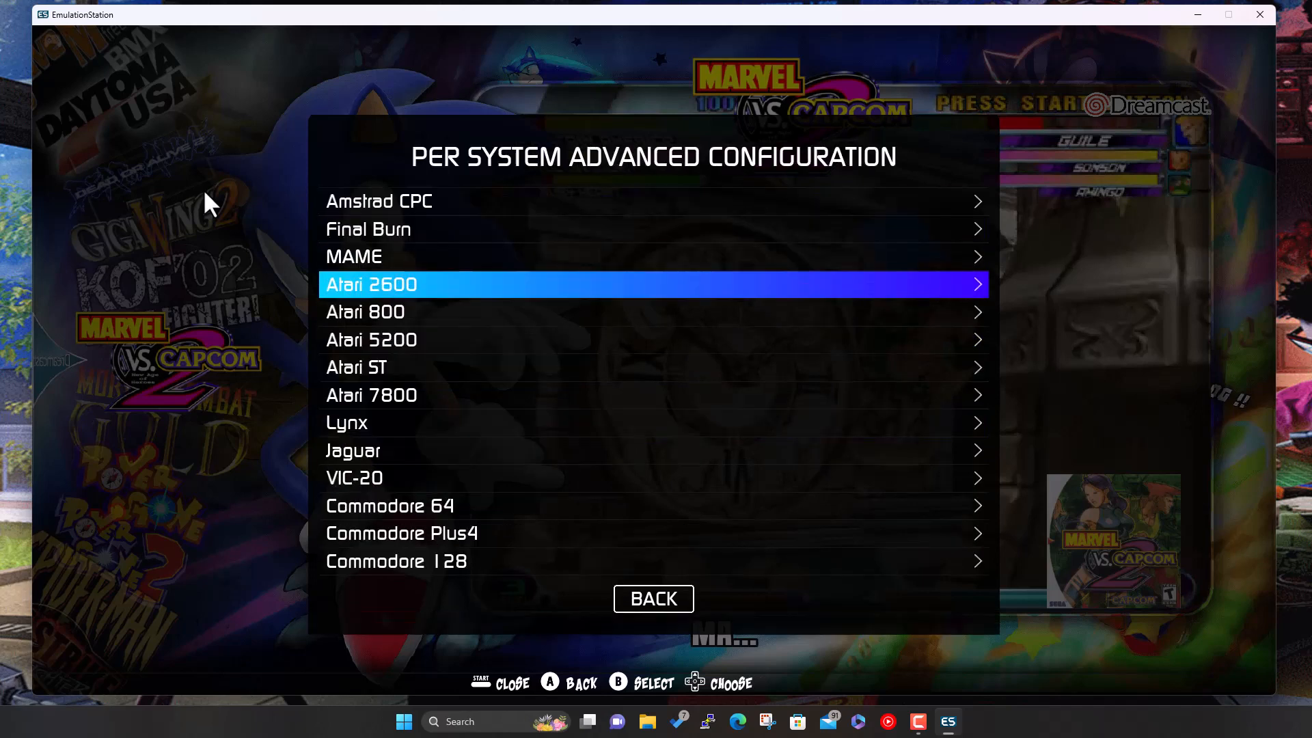
key("Down")
key("Down")
key("Down")
key("Down")
key("Down")
key("Down")
key("Down")
key("Down")
key("Down")
key("Down")
key("Down")
key("Down")
key("Down")
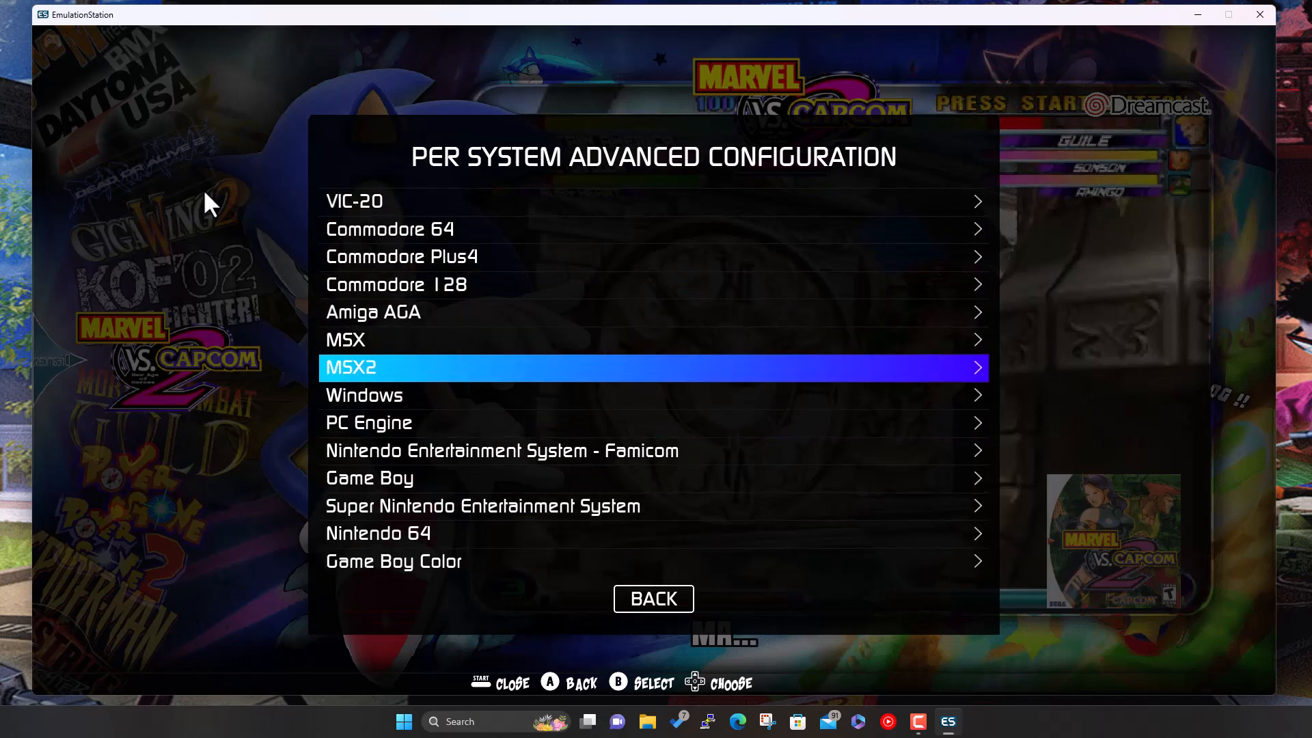
key("Down")
key("Down")
key("Down")
key("Down")
key("Down")
key("Down")
key("Down")
key("Down")
key("Down")
key("Down")
key("Down")
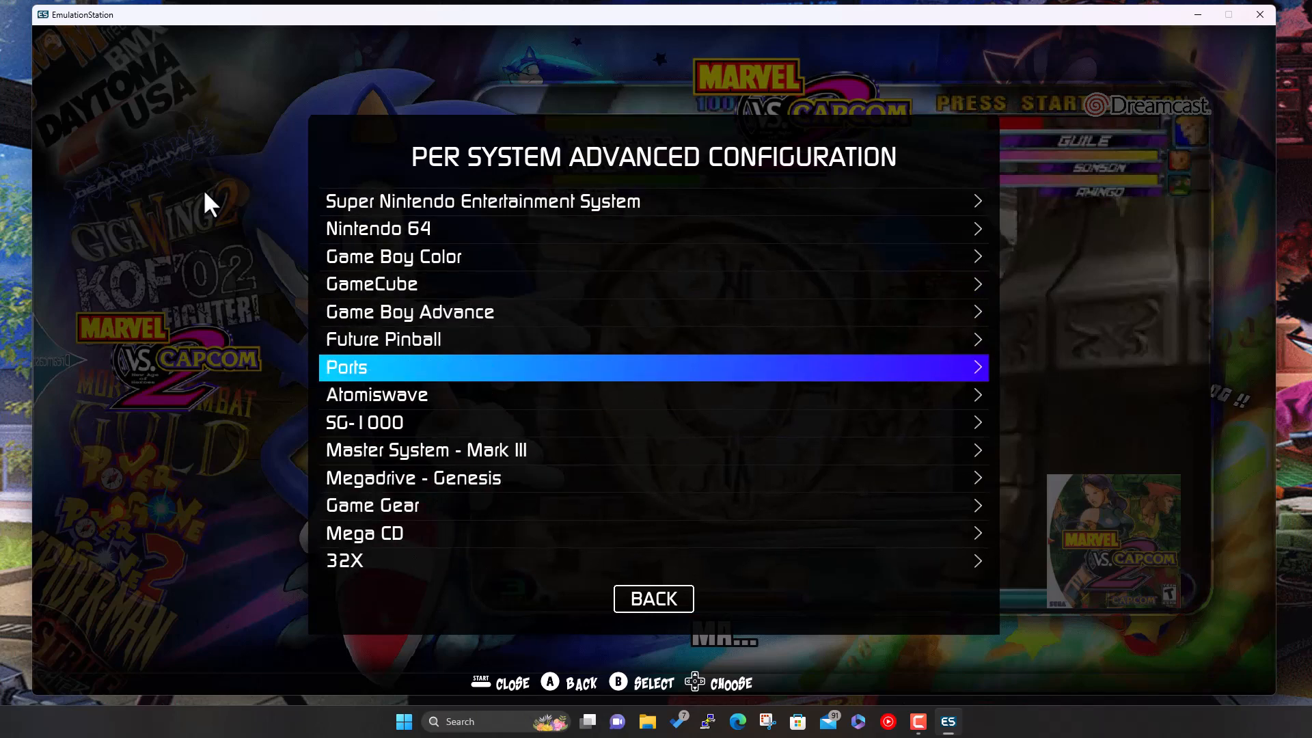
key("Down")
key("Down")
key("Down")
key("Down")
key("Down")
key("Down")
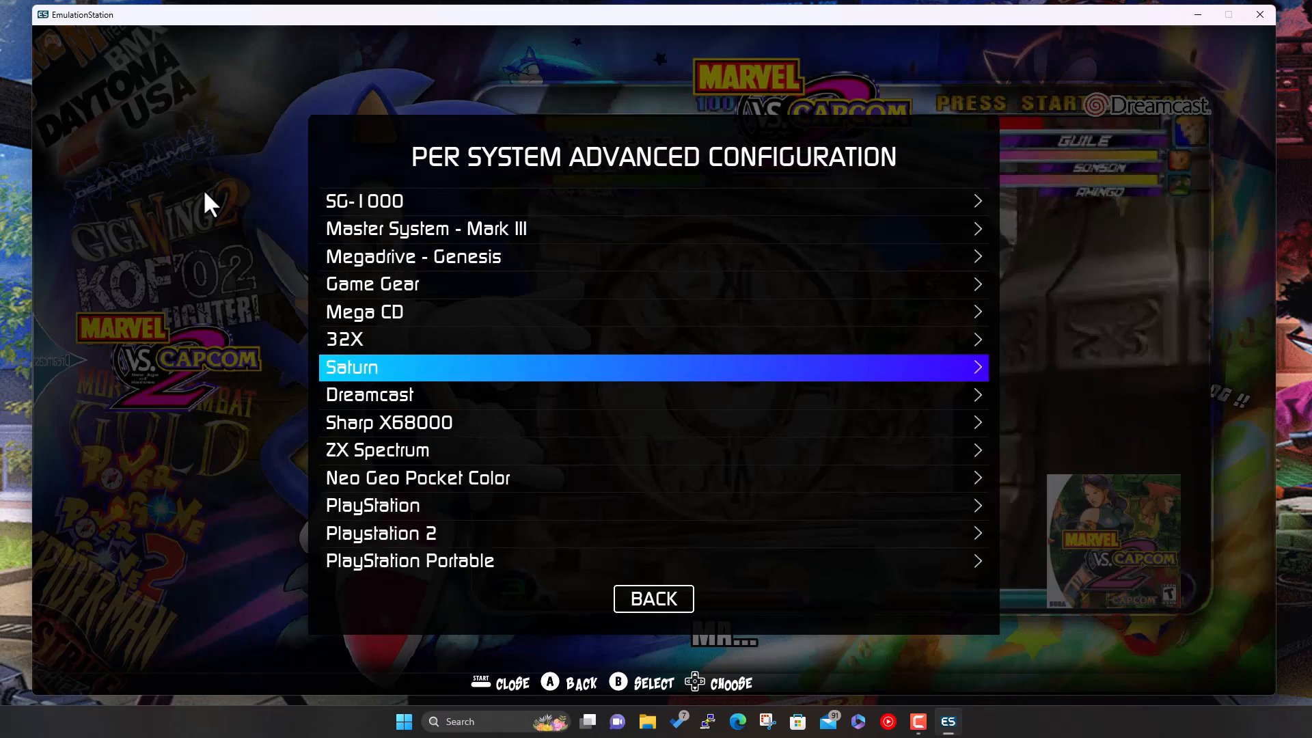
key("Return")
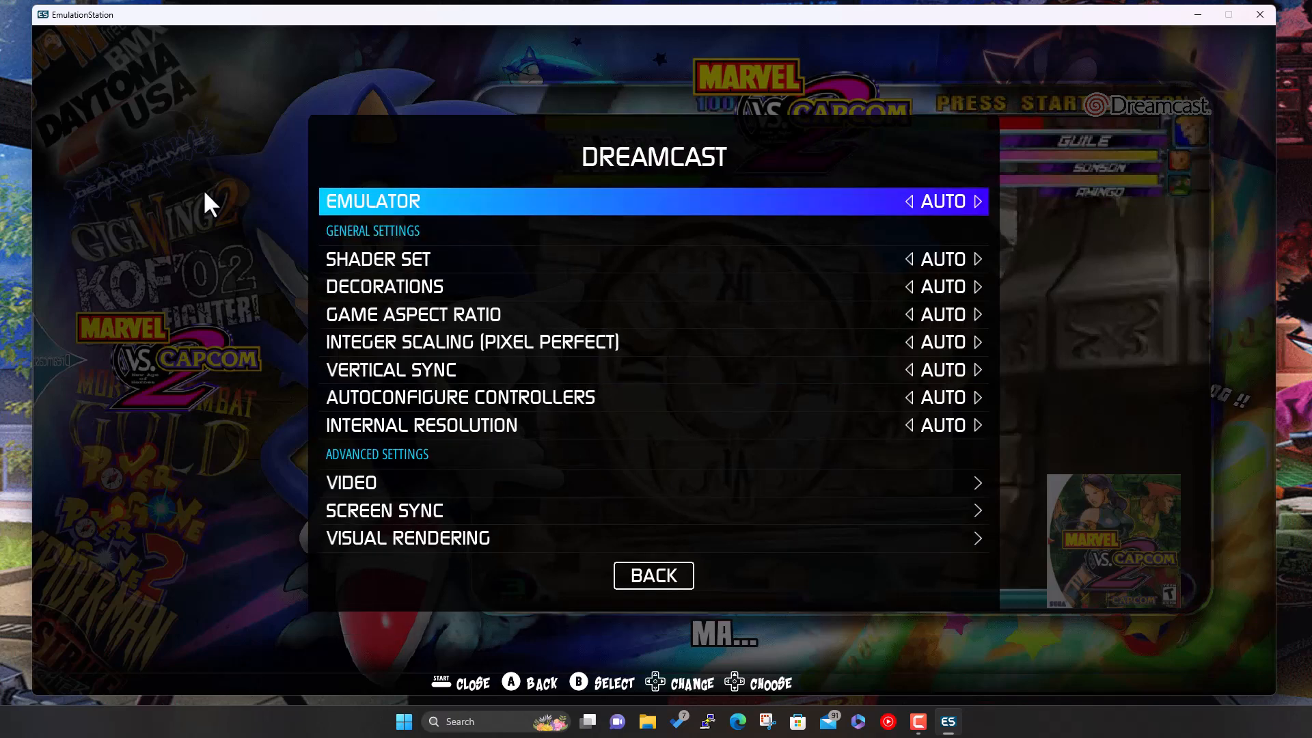
key("Return")
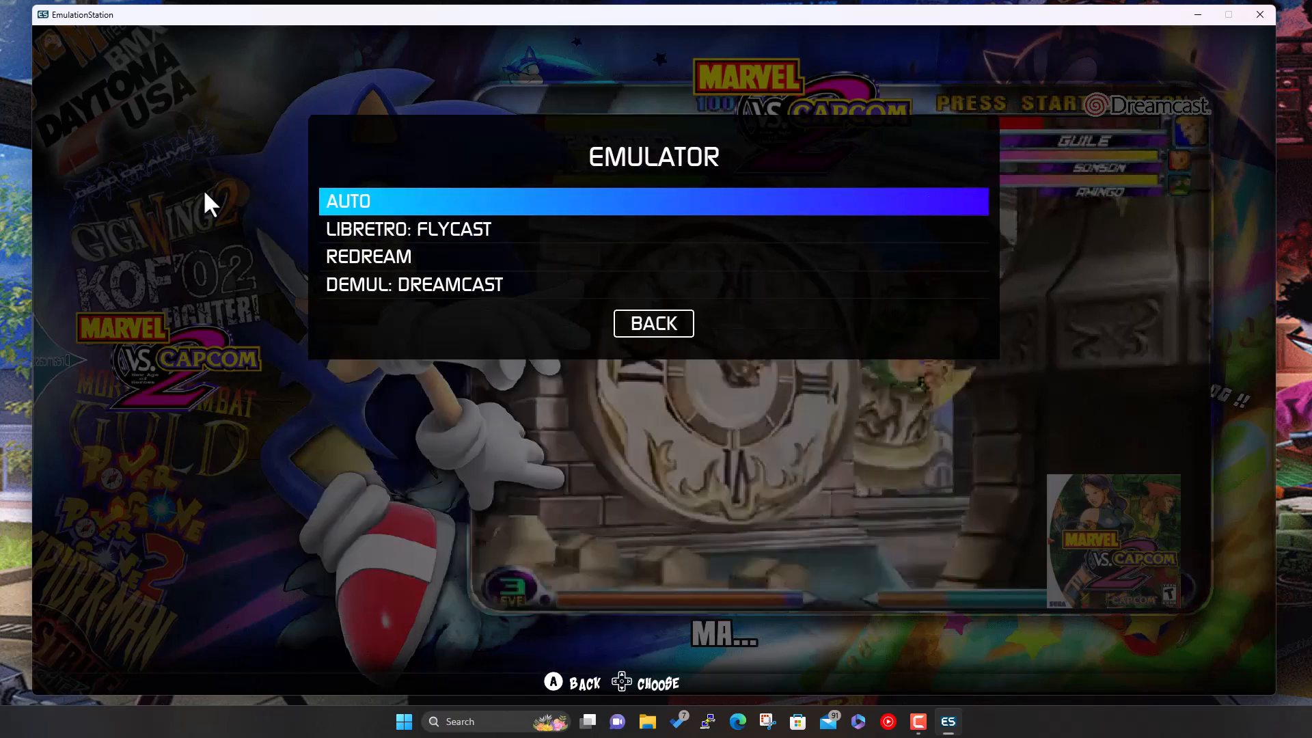
key("Down")
key("Down")
key("Down")
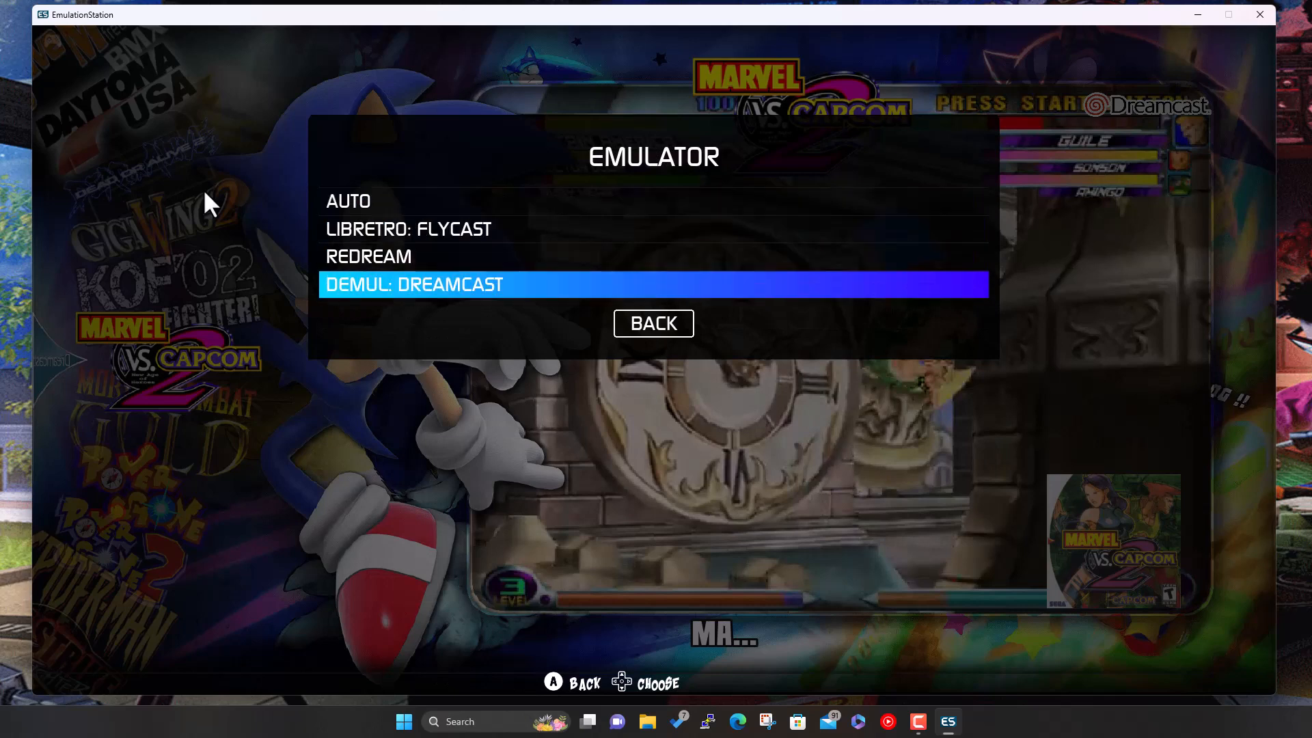
key("Up")
key("Up")
key("Up")
key("Down")
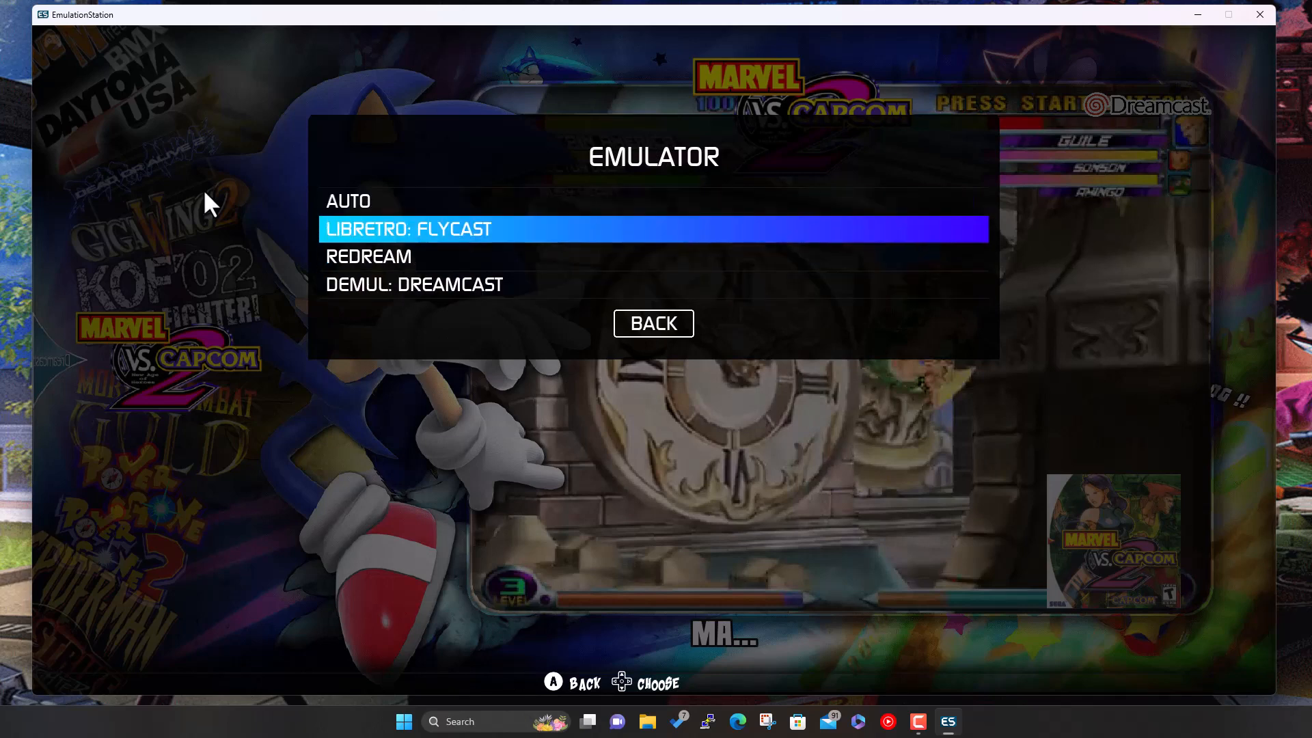
key("Down")
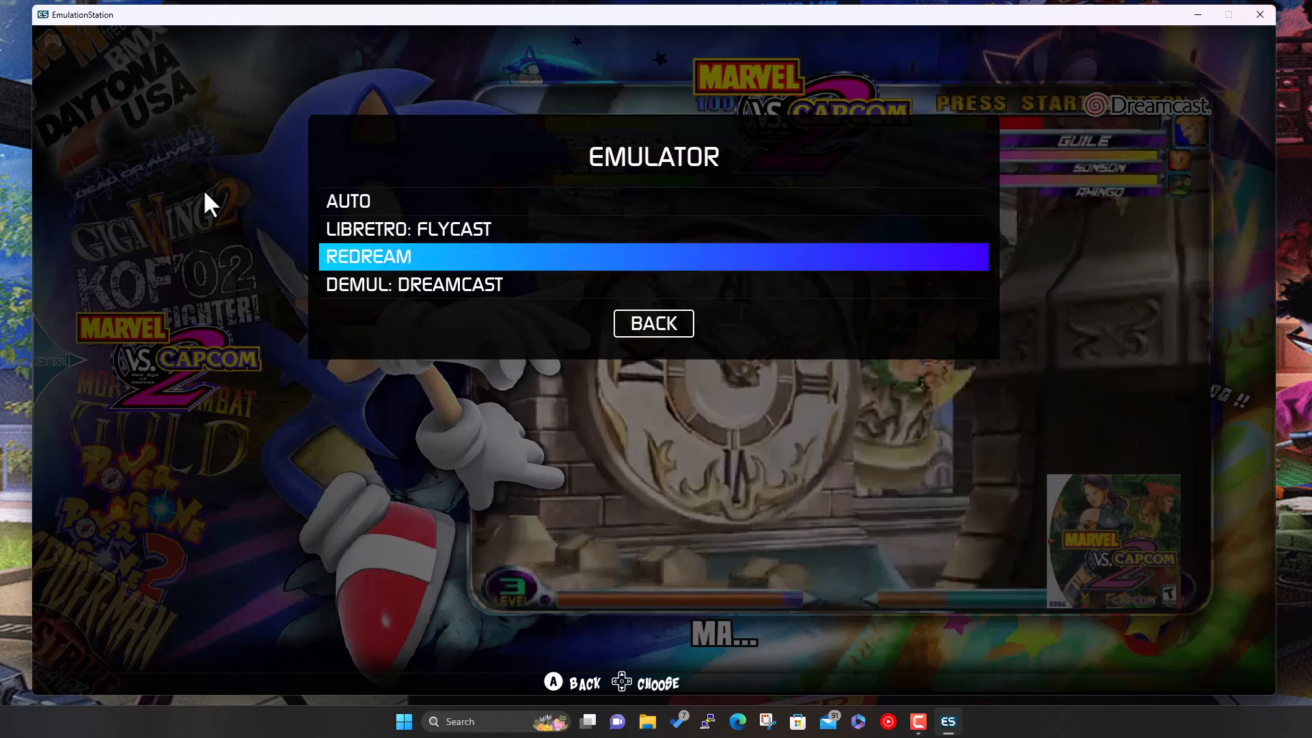
key("Down")
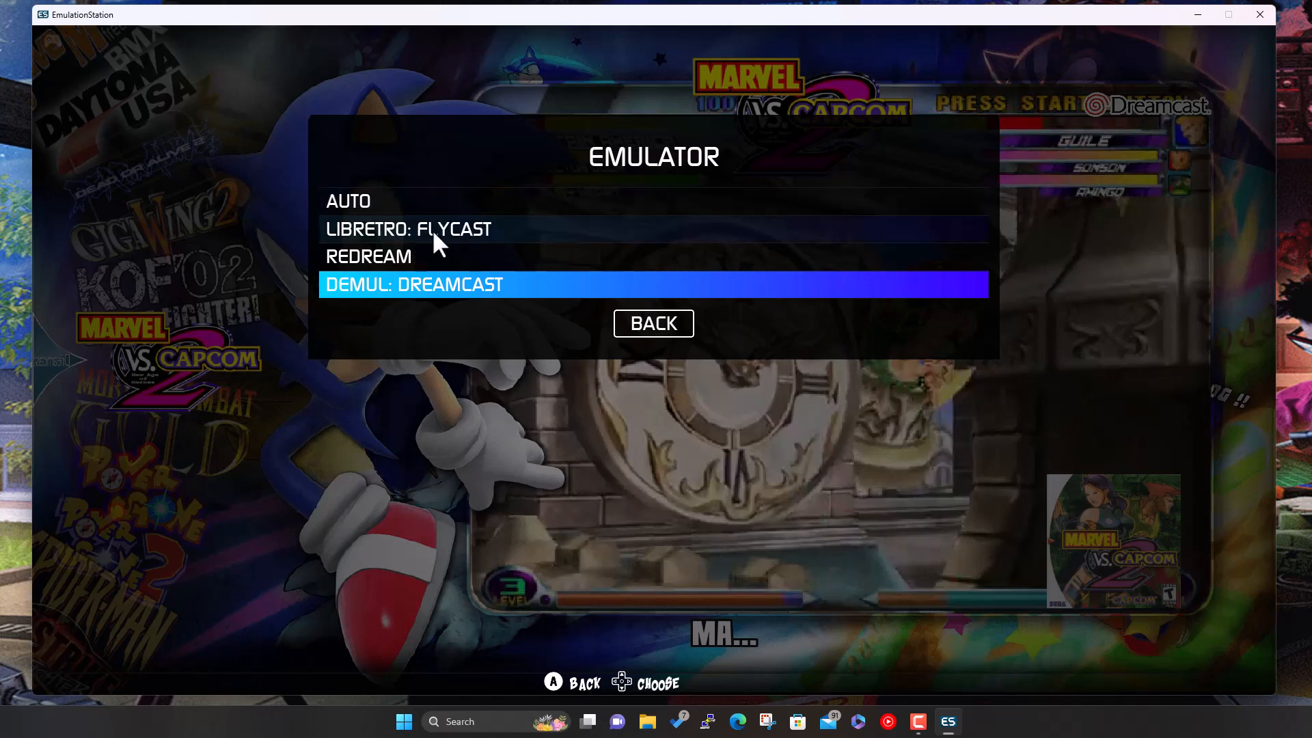
key("Up")
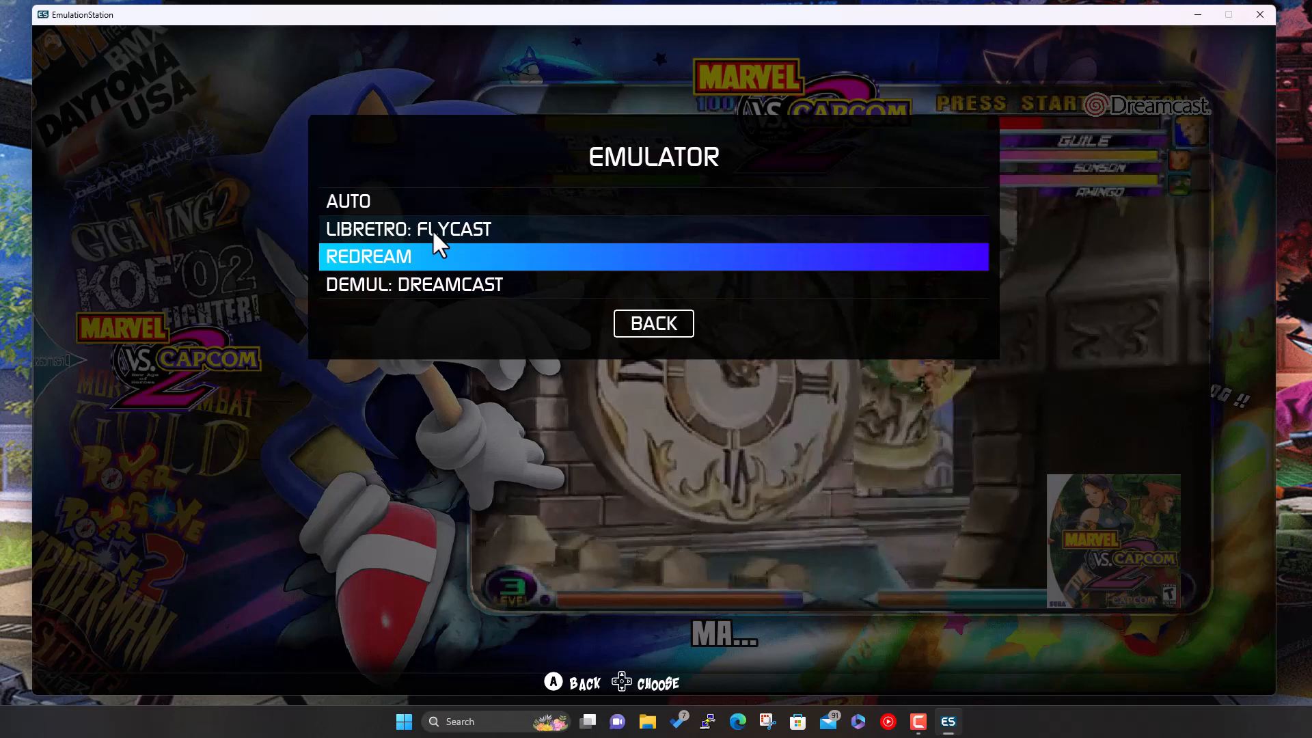
key("Down")
key("Up")
key("Escape")
- Close the settings and main menu, then browse the system carousel past Dreamcast
key("Escape")
key("Escape")
key("Escape")
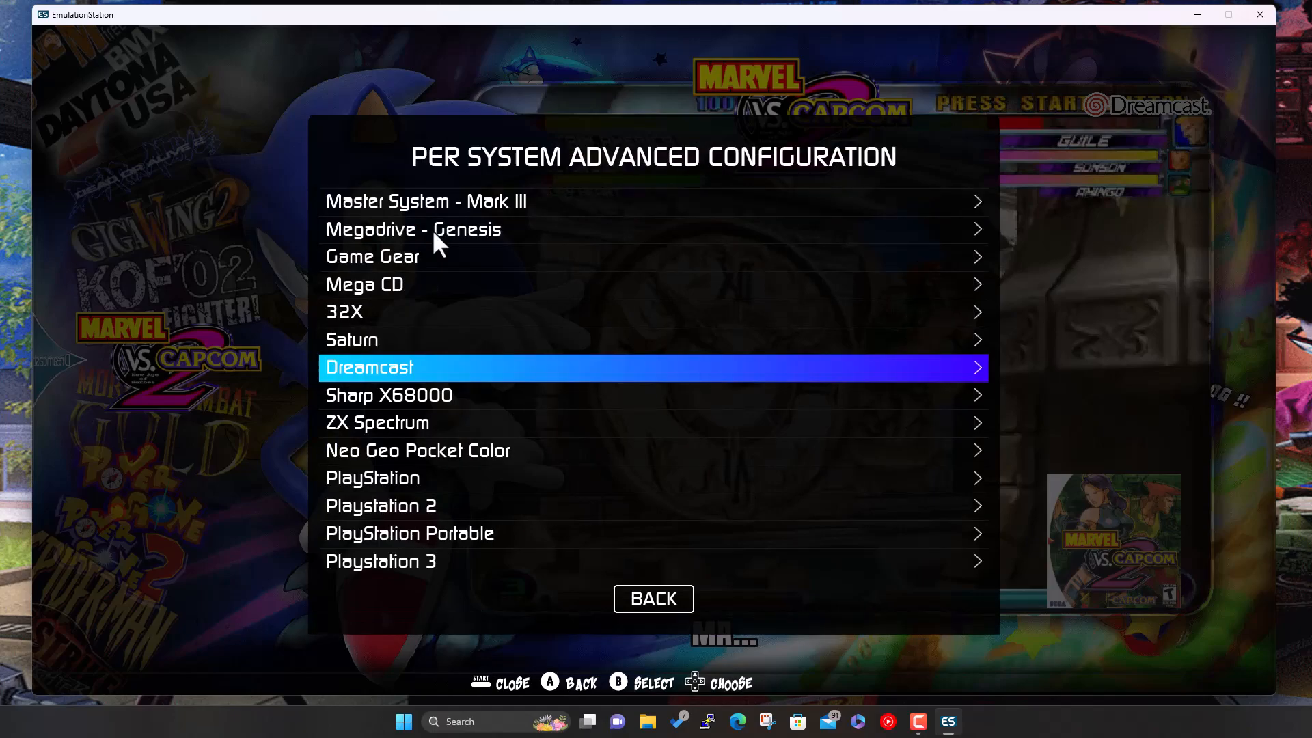
key("Escape")
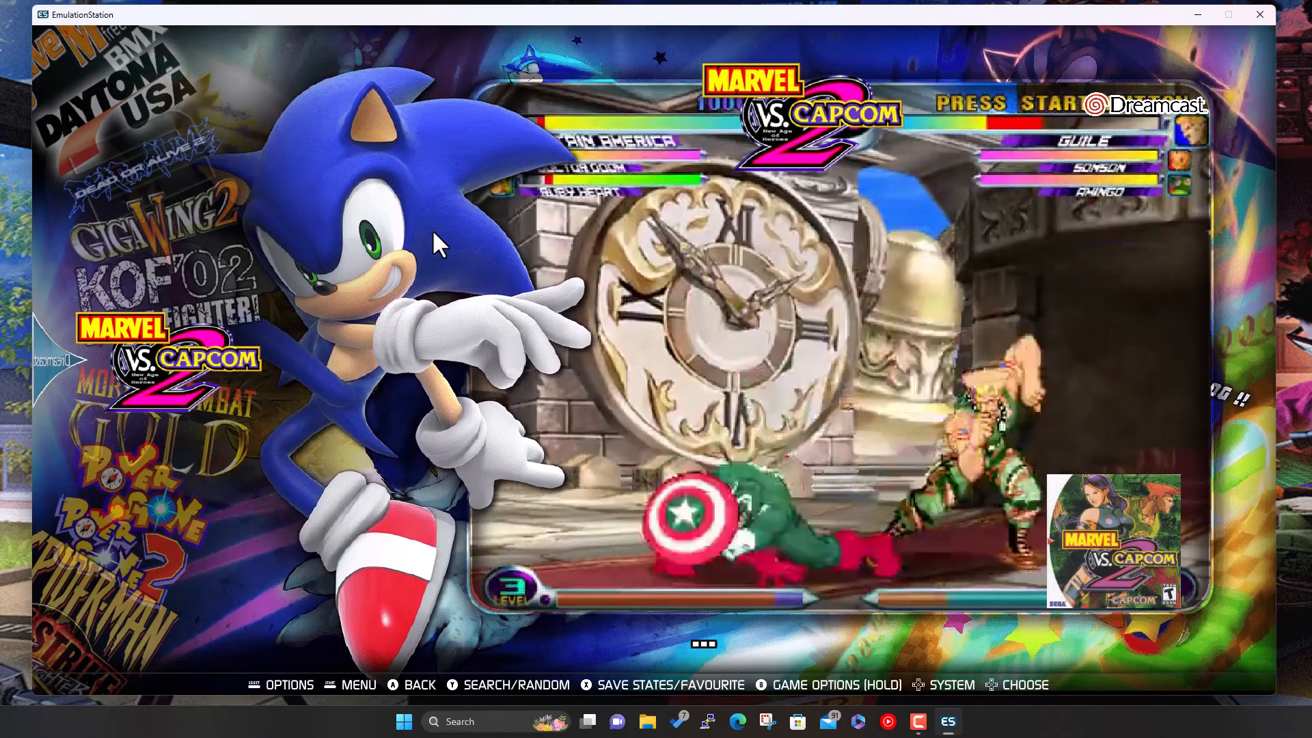
key("Escape")
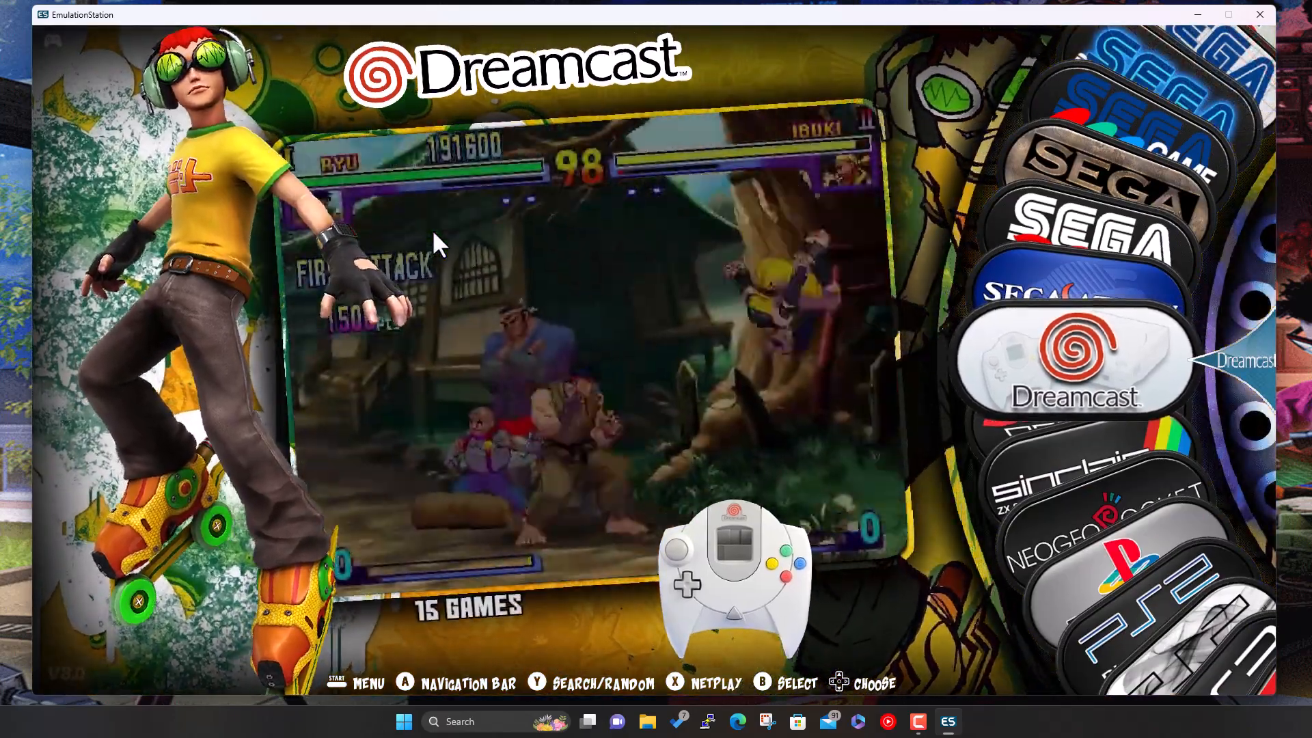
key("Down")
key("Down")
key("Down")
key("Down")
key("Down")
key("Down")
key("Down")
key("Down")
key("Down")
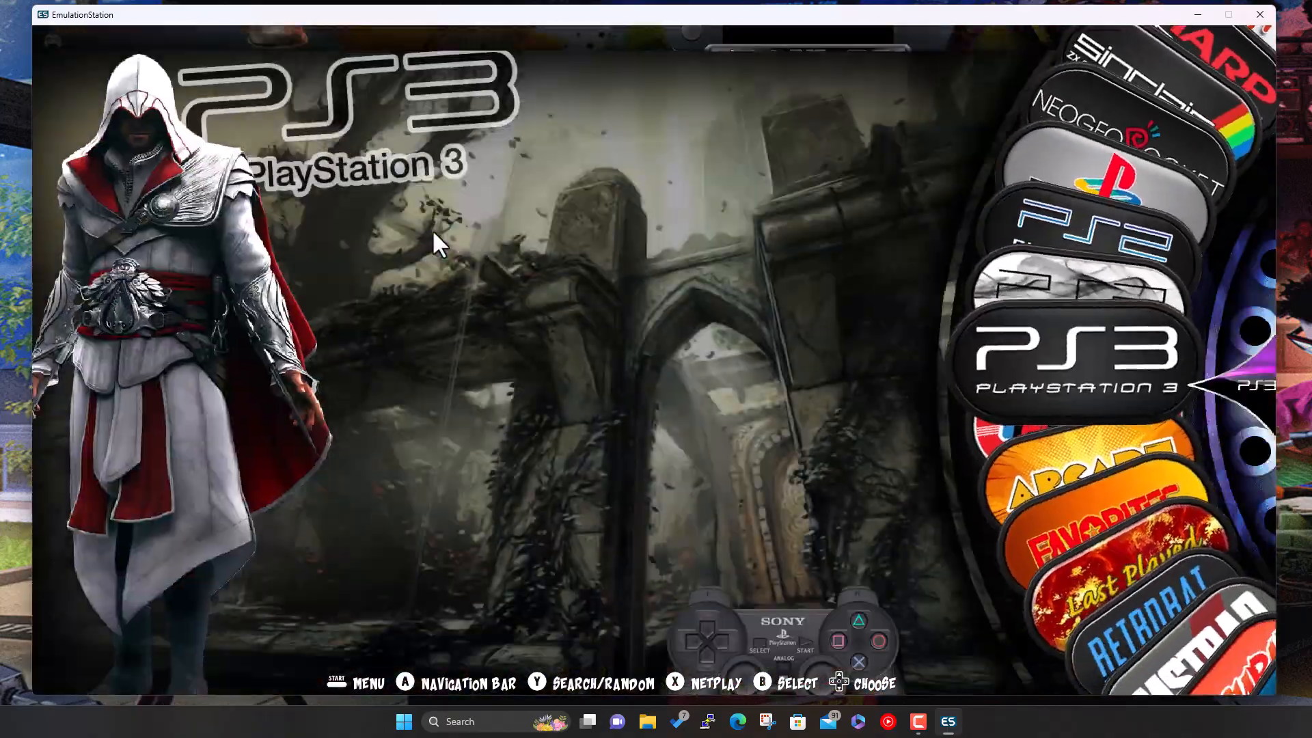
key("Down")
key("Down")
key("Down")
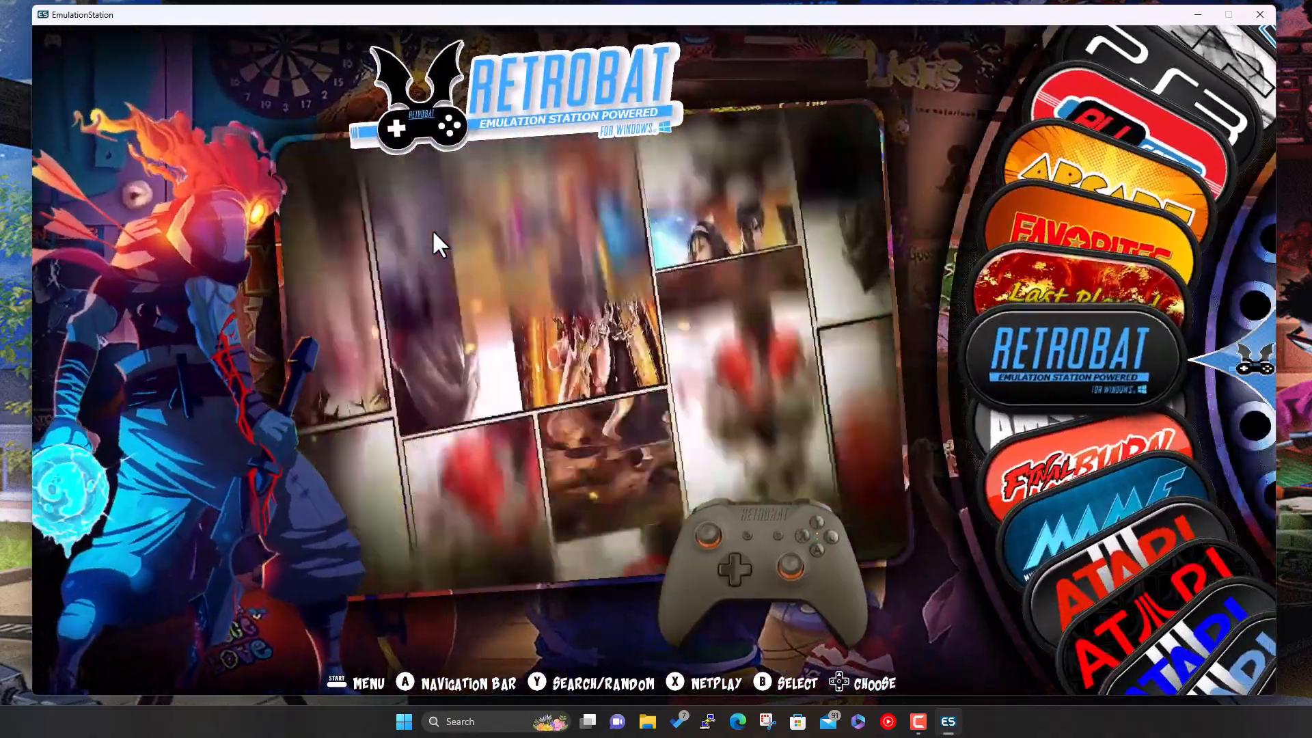
- In RetroBat's emulator configurations, select the main DEMUL entry rather than the DX11 one and enter it
key("Return")
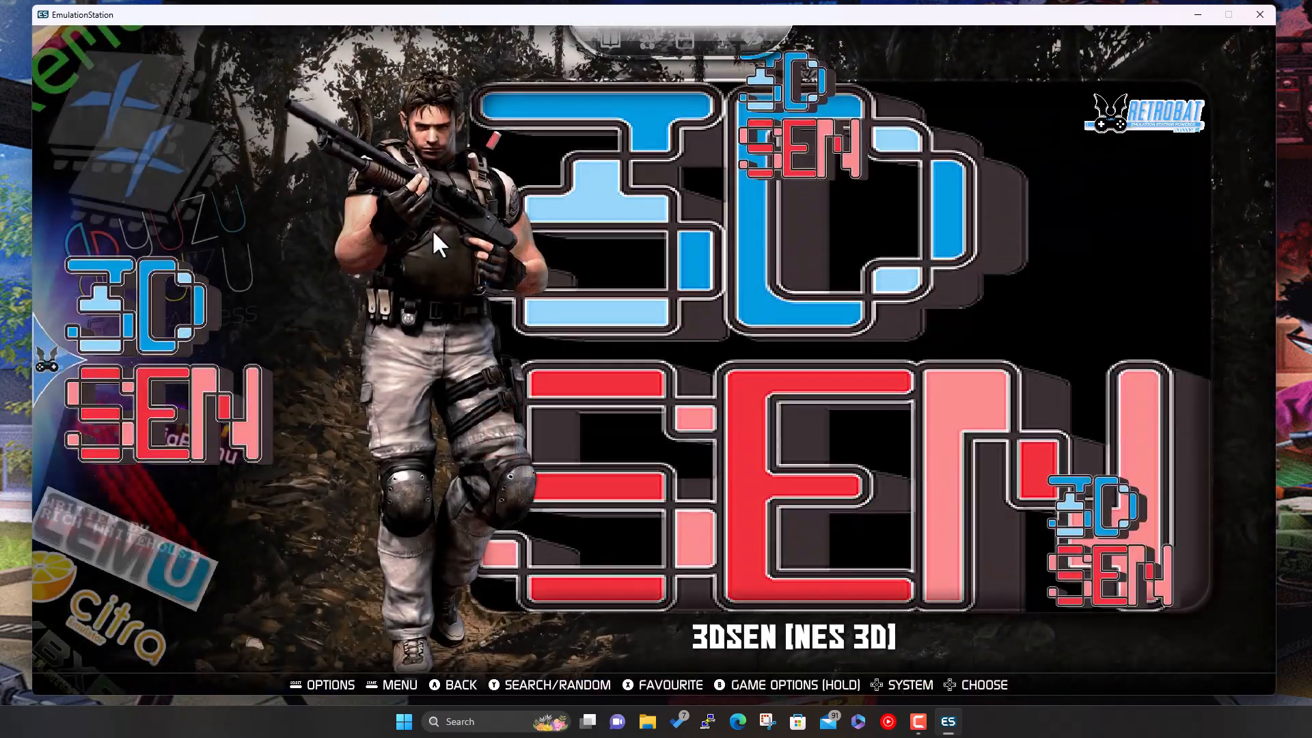
key("Down")
key("Down")
key("Down")
key("Down")
key("Down")
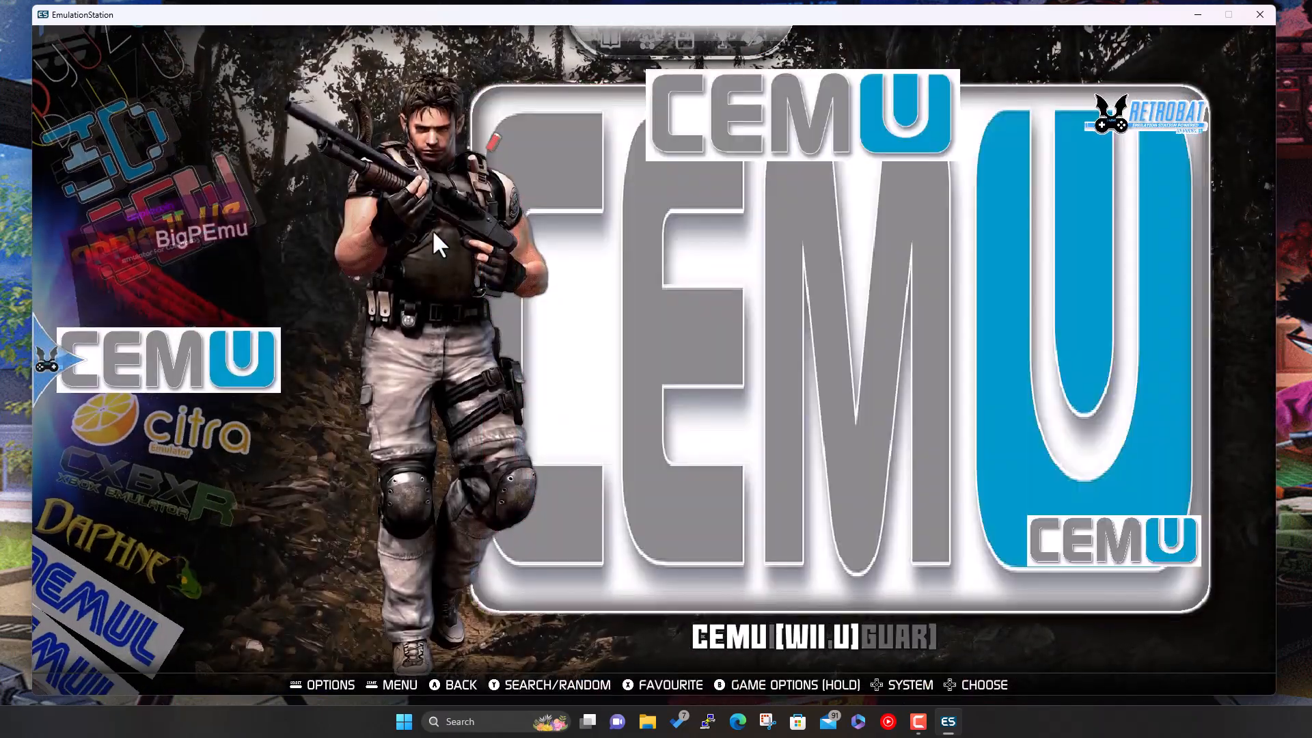
key("Down")
key("Down")
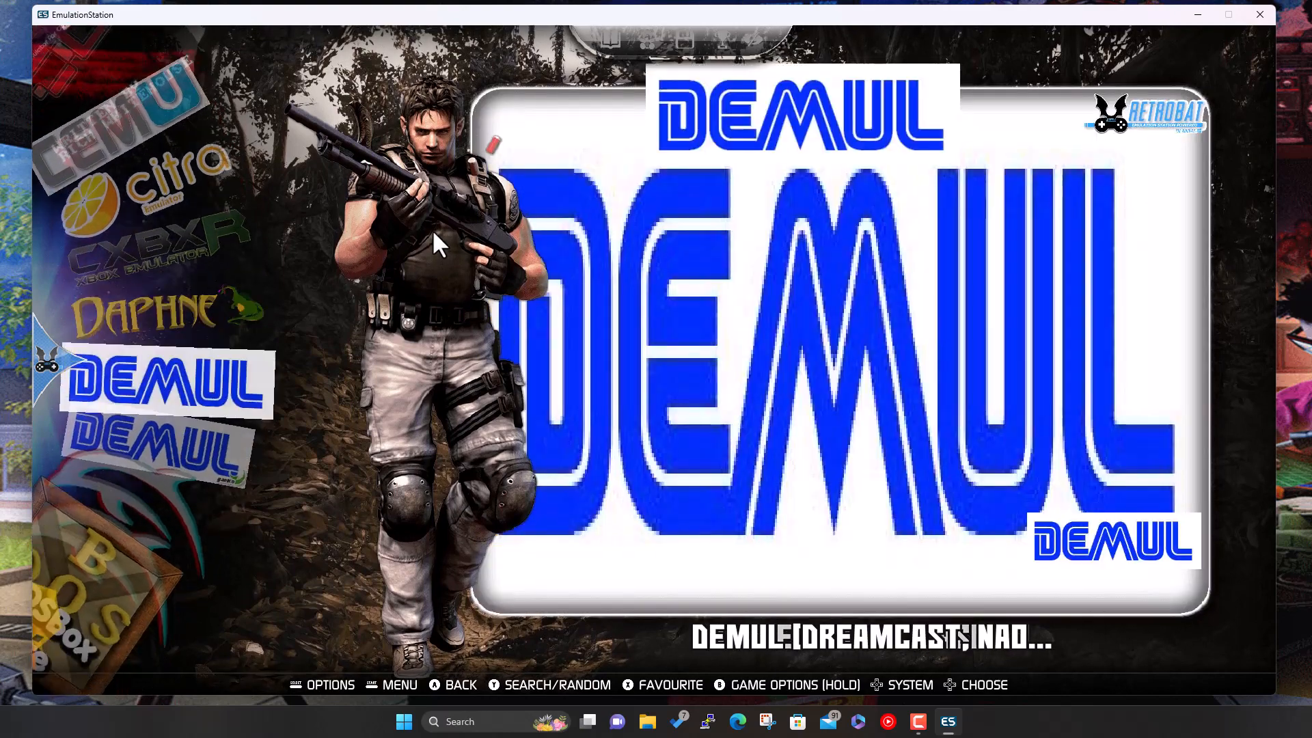
key("Down")
key("Up")
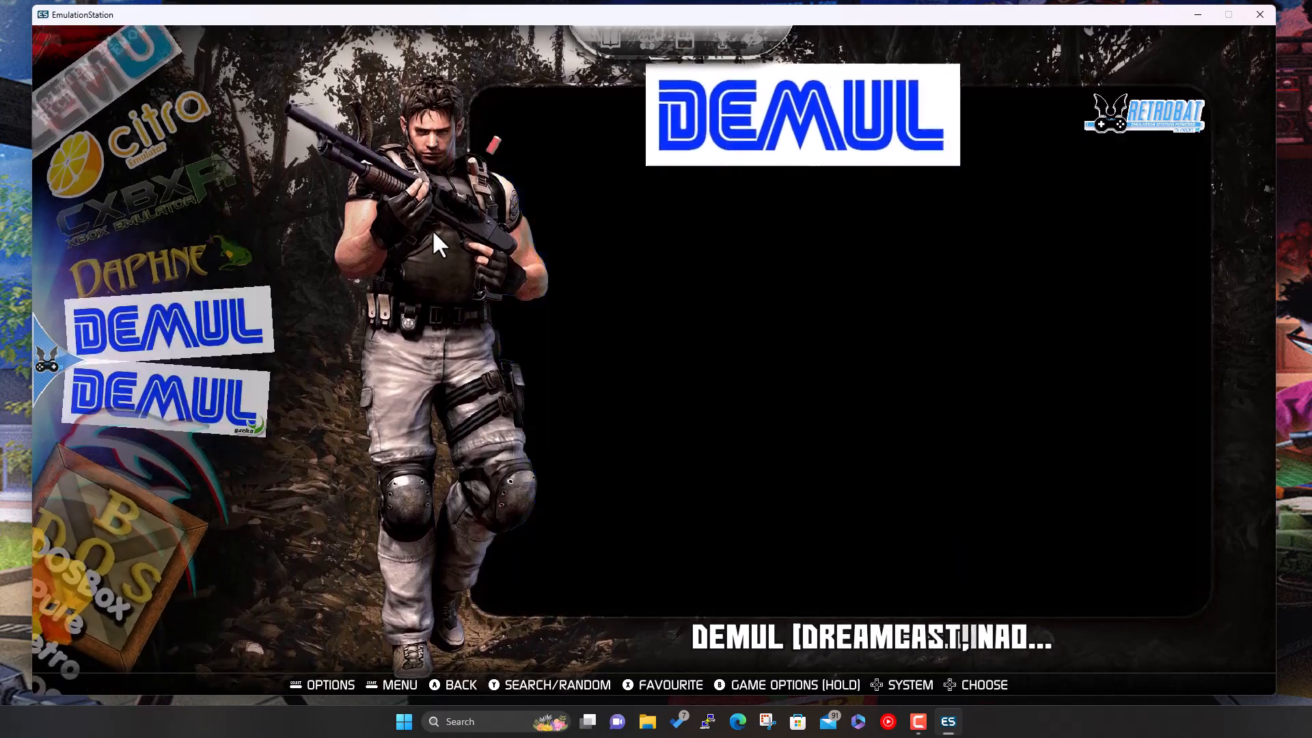
key("Down")
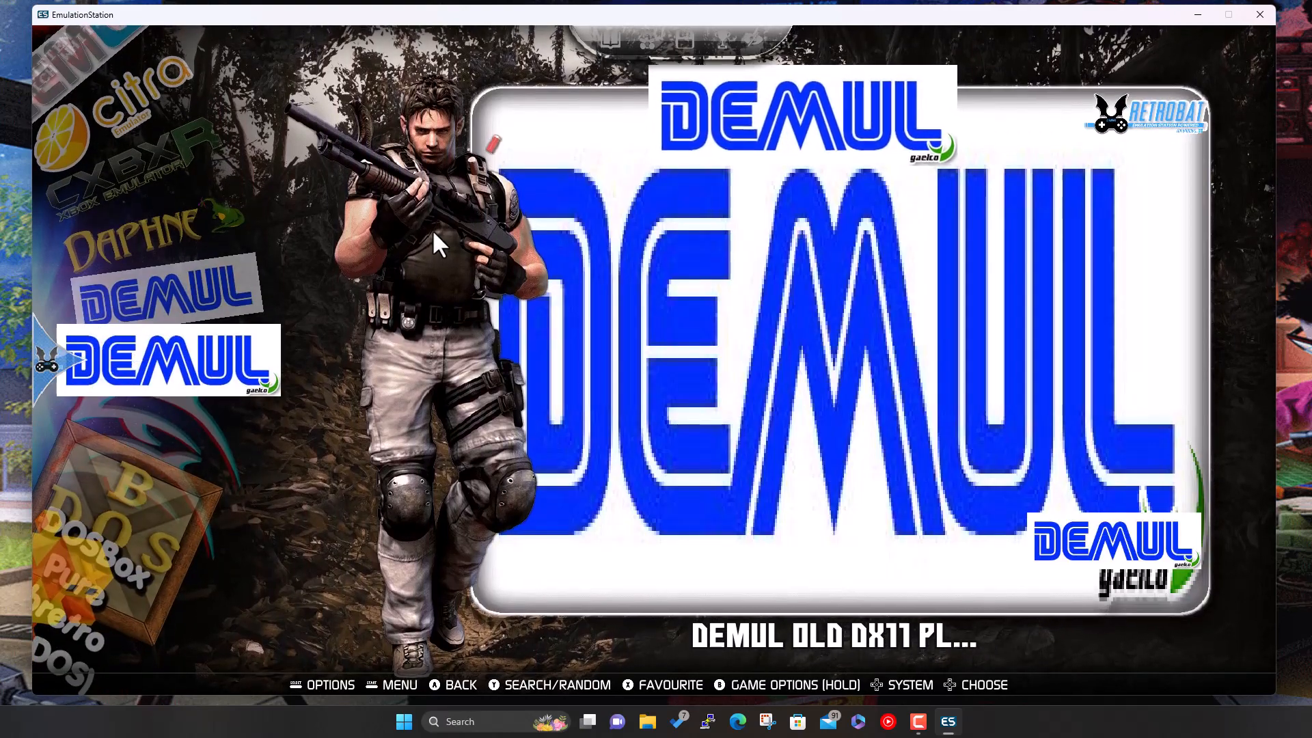
key("Up")
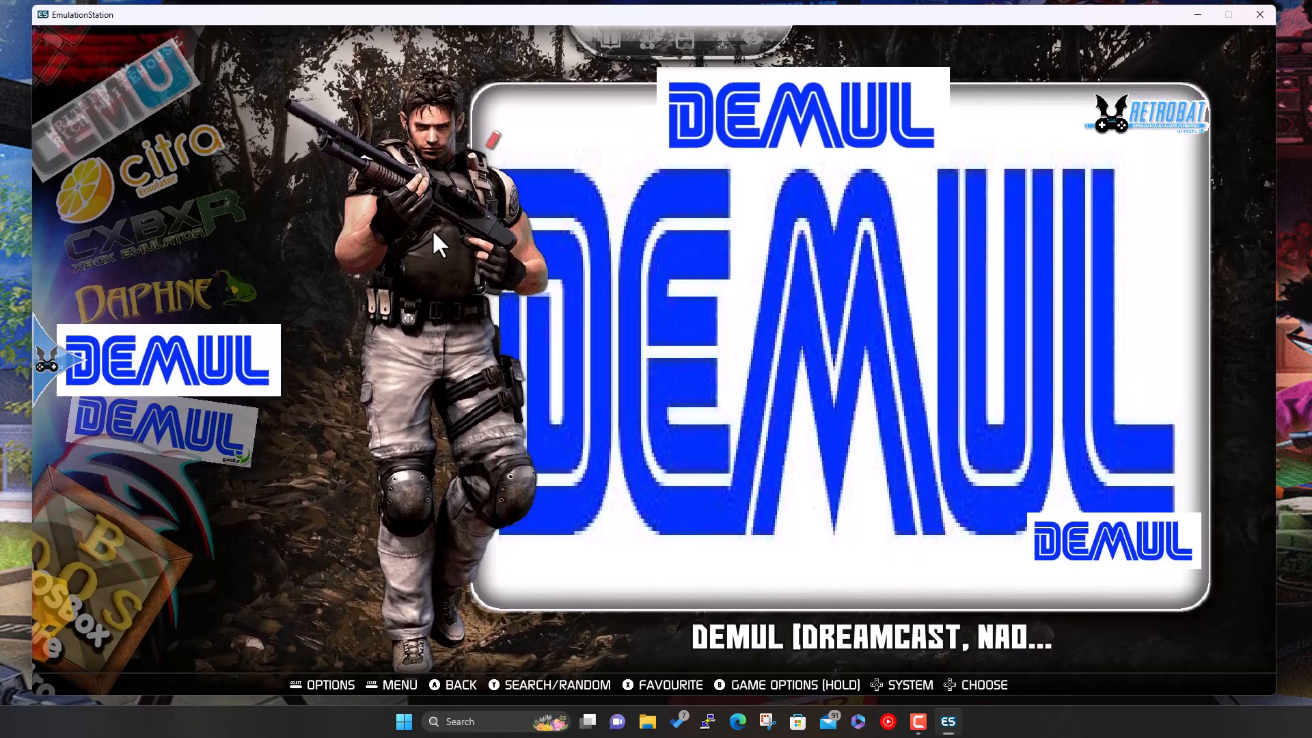
key("Return")
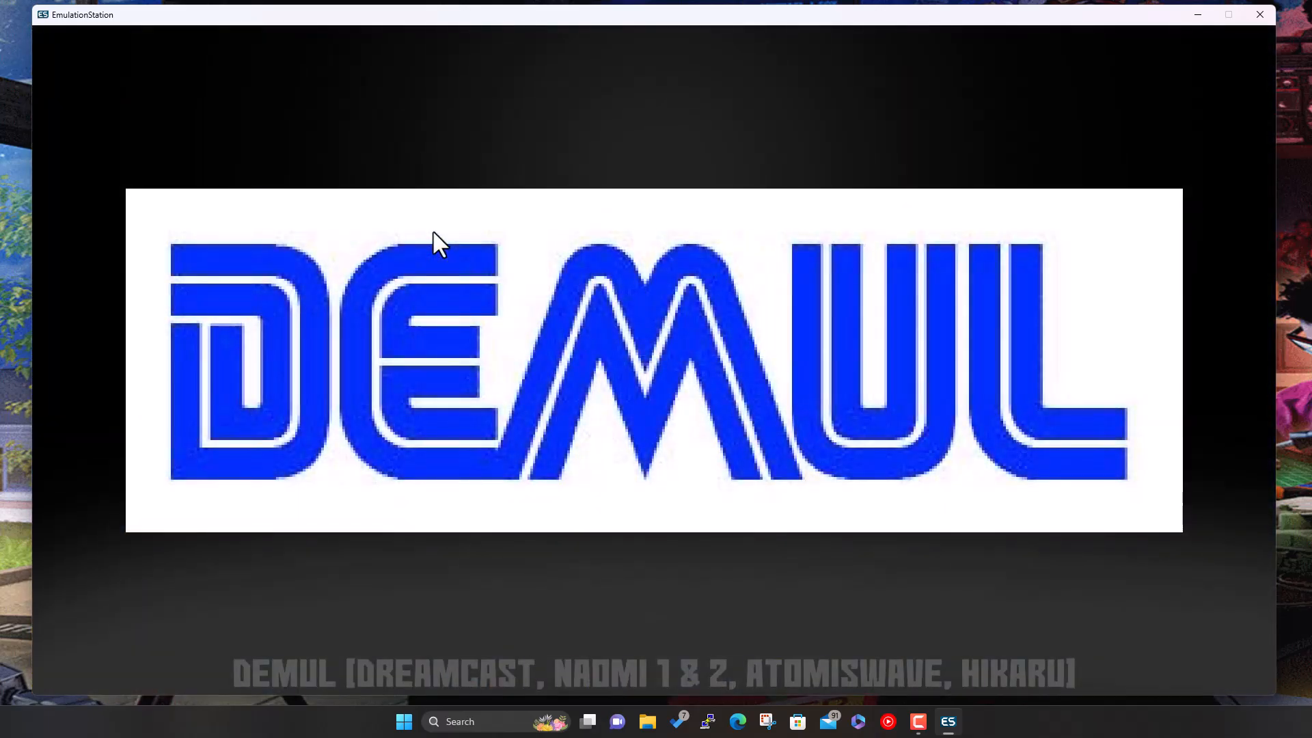
- Launch DEMUL, decline installing it, dismiss the 'emulator is missing' error, and move to Dolphin
key("Return")
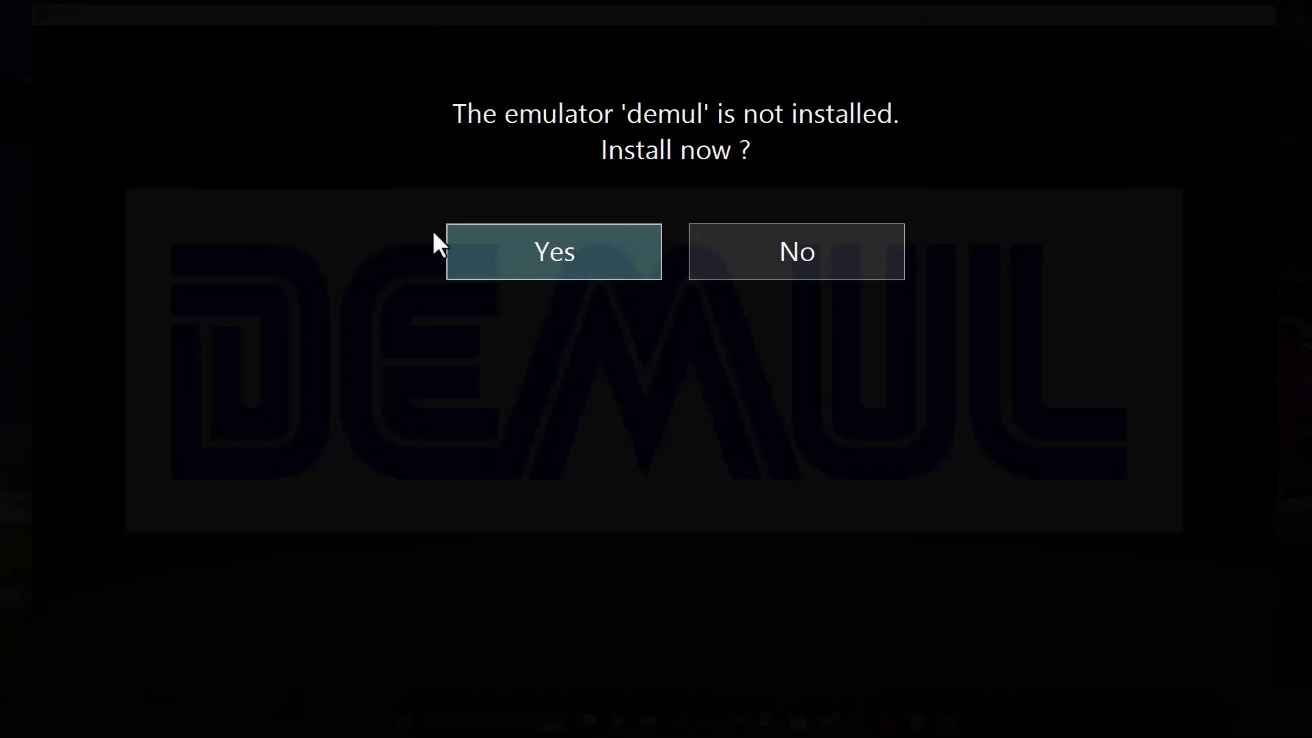
key("Right")
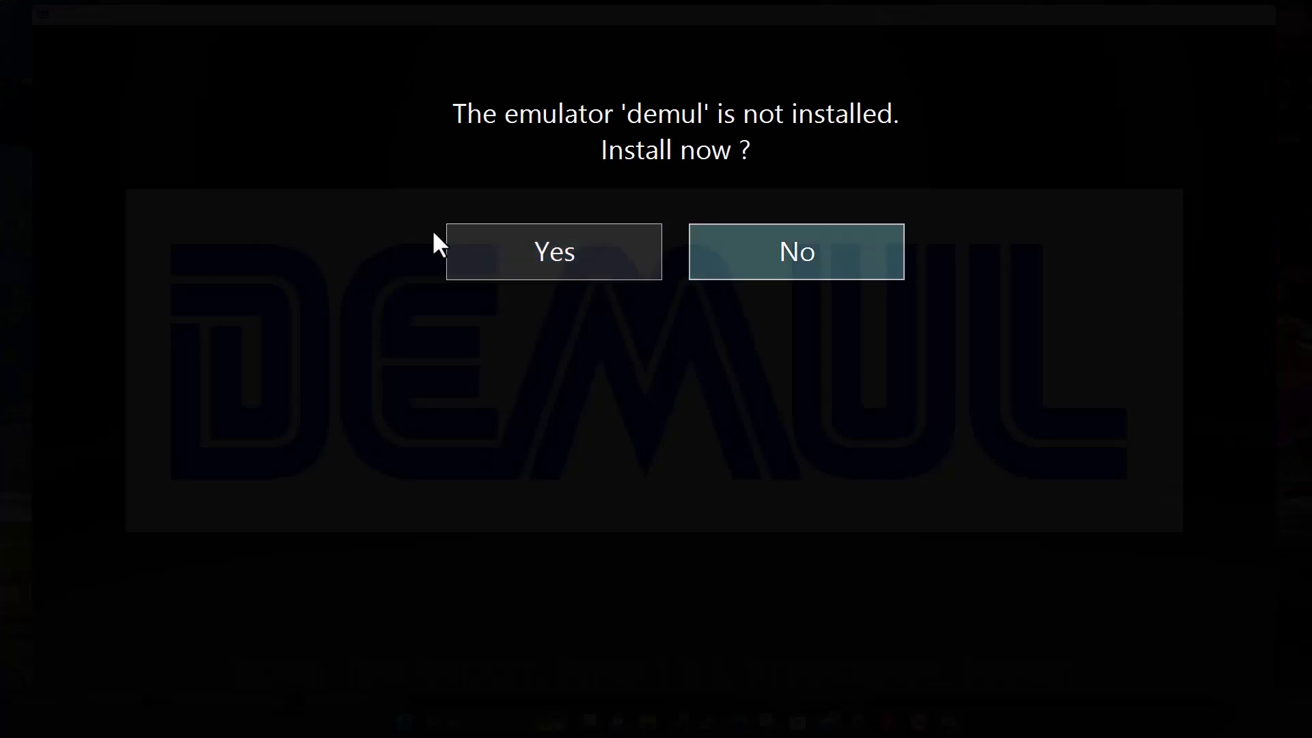
key("Left")
key("Right")
key("Left")
key("Right")
key("Return")
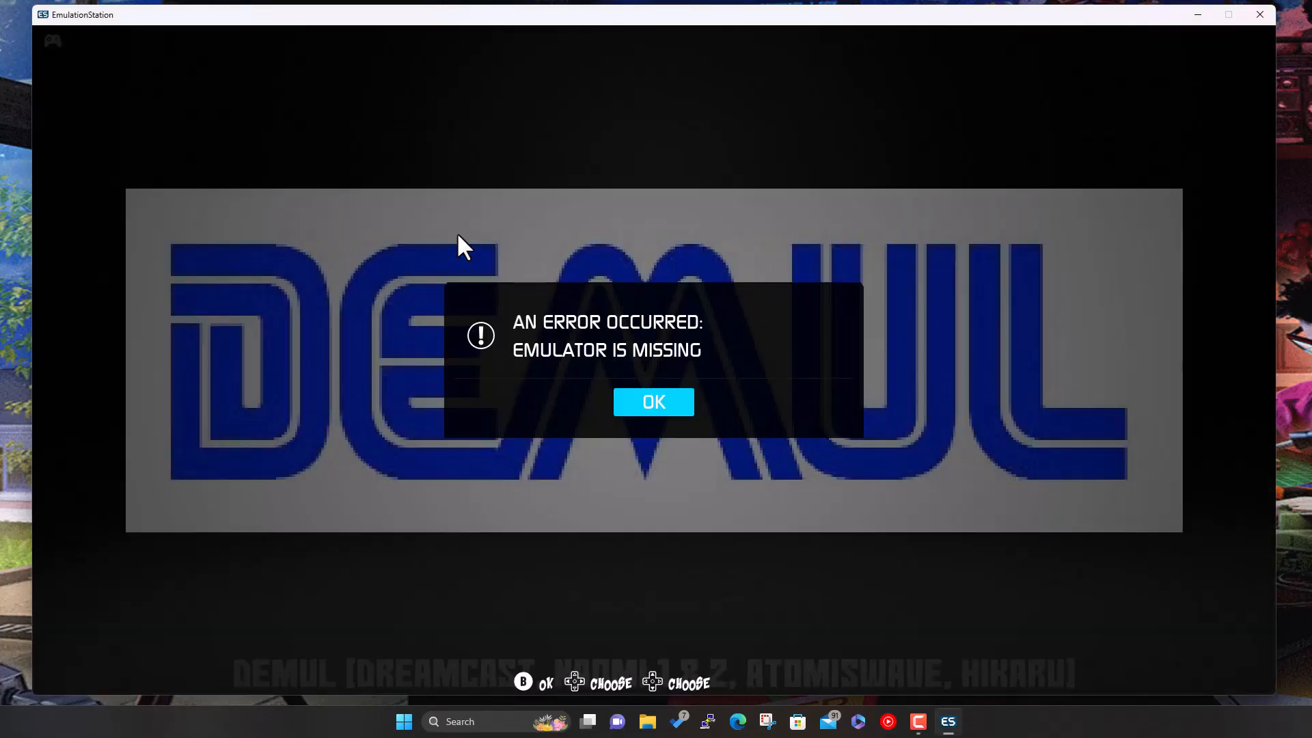
key("Return")
key("Down")
key("Down")
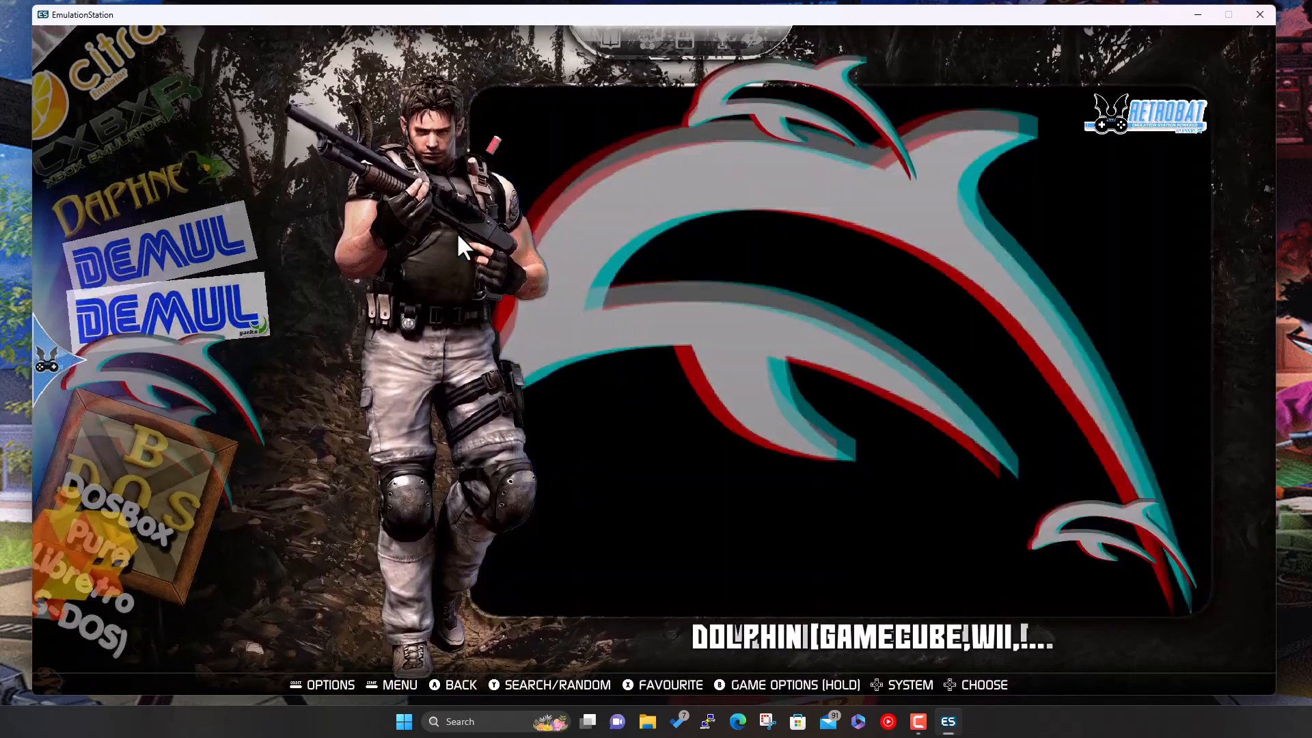
- Scroll past DOSBox, PCSX2 and PICO-8, step back up to Redream (Dreamcast), and launch it
key("Down")
key("Down")
key("Down")
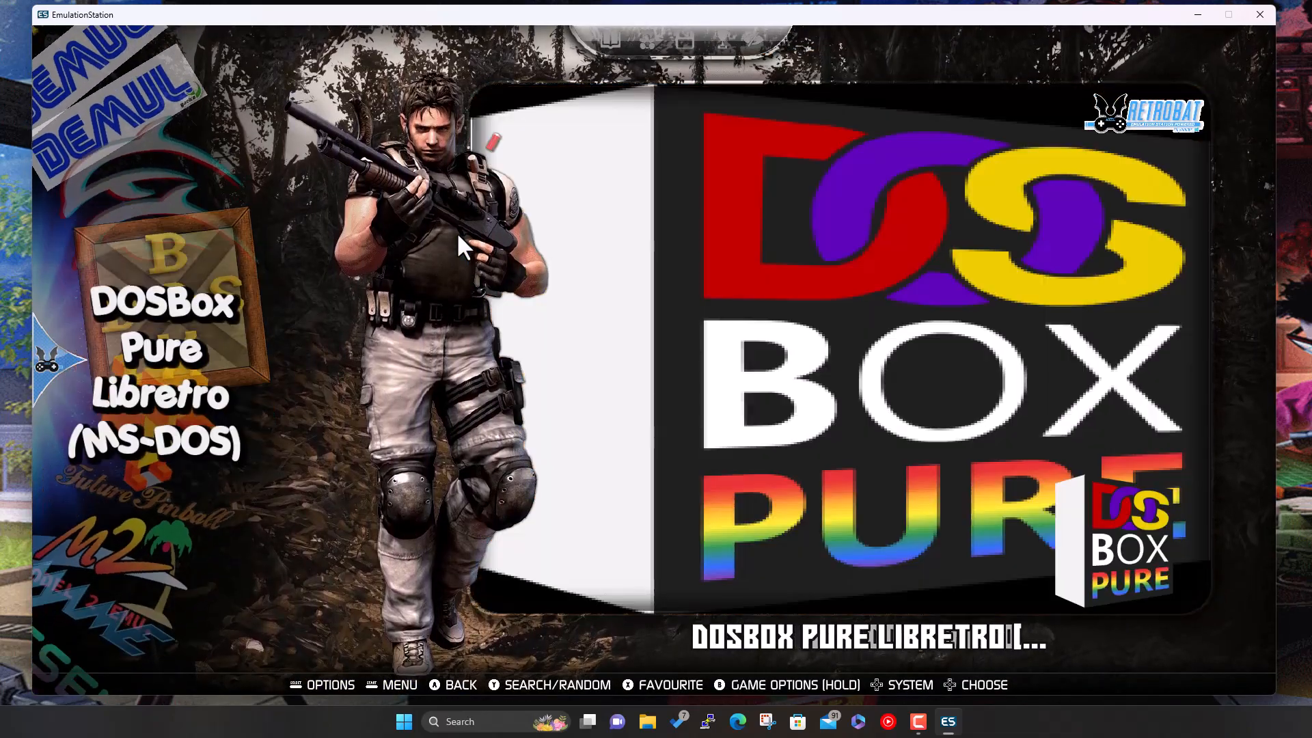
key("Down")
key("Down")
key("Down")
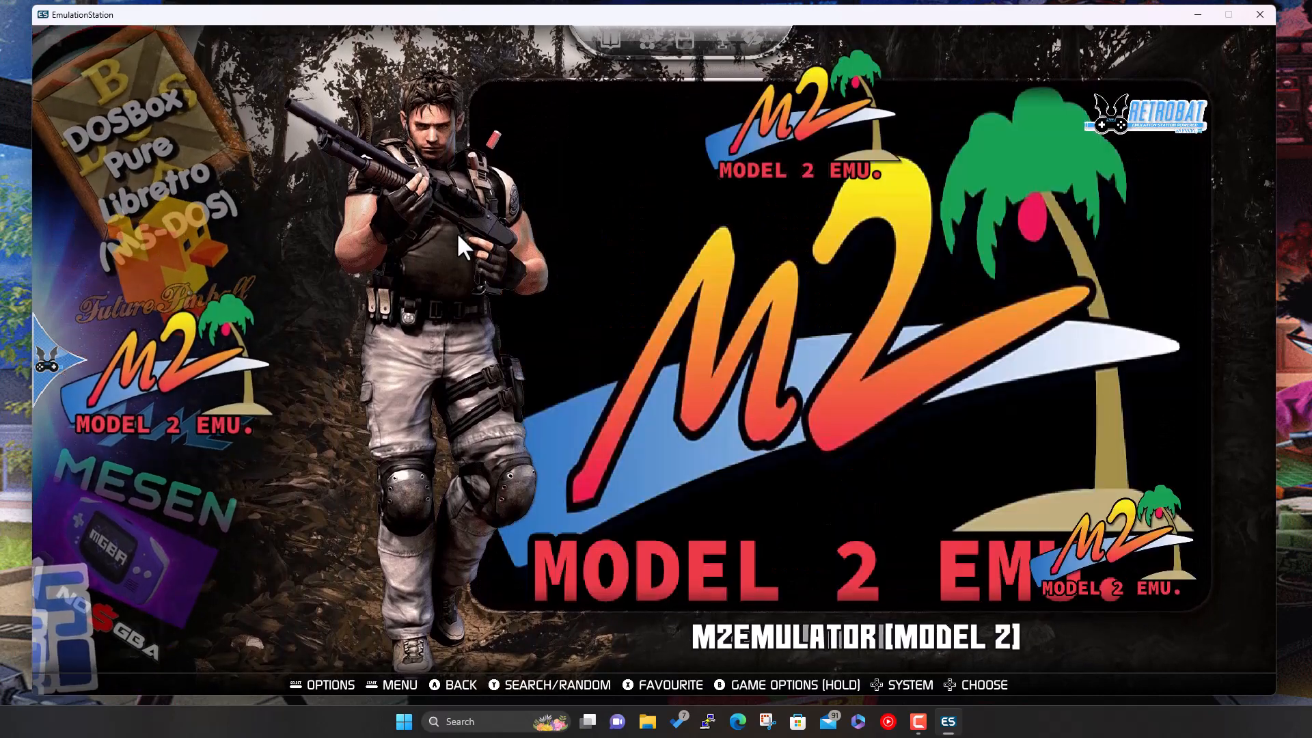
key("Down")
key("Down")
key("Down")
key("Down")
key("Down")
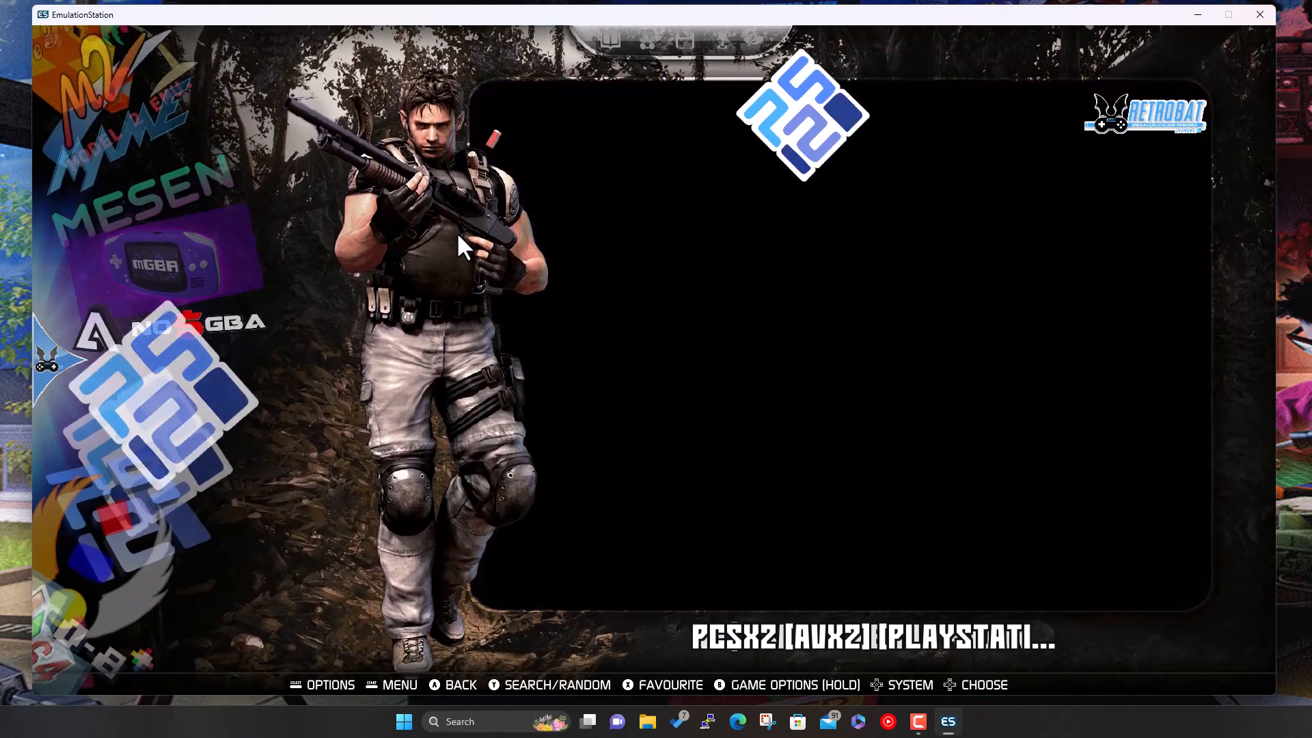
key("Down")
key("Down")
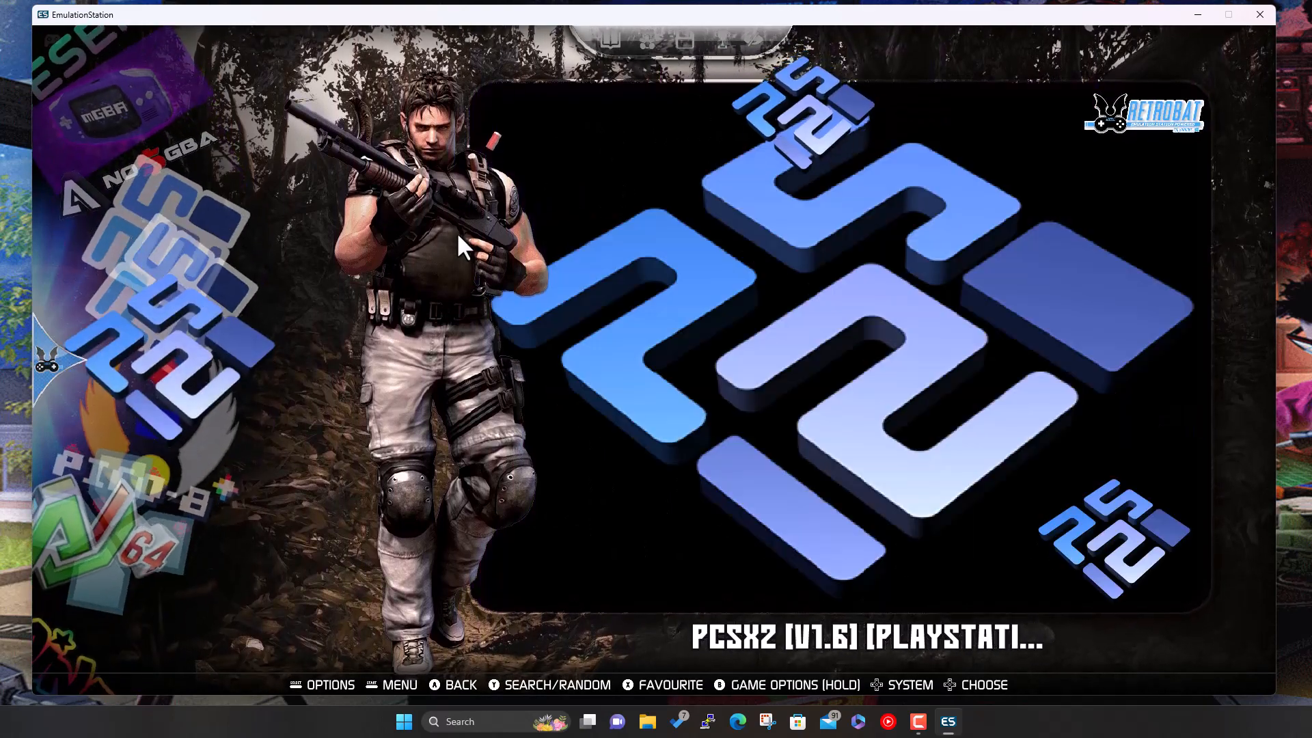
key("Down")
key("Down")
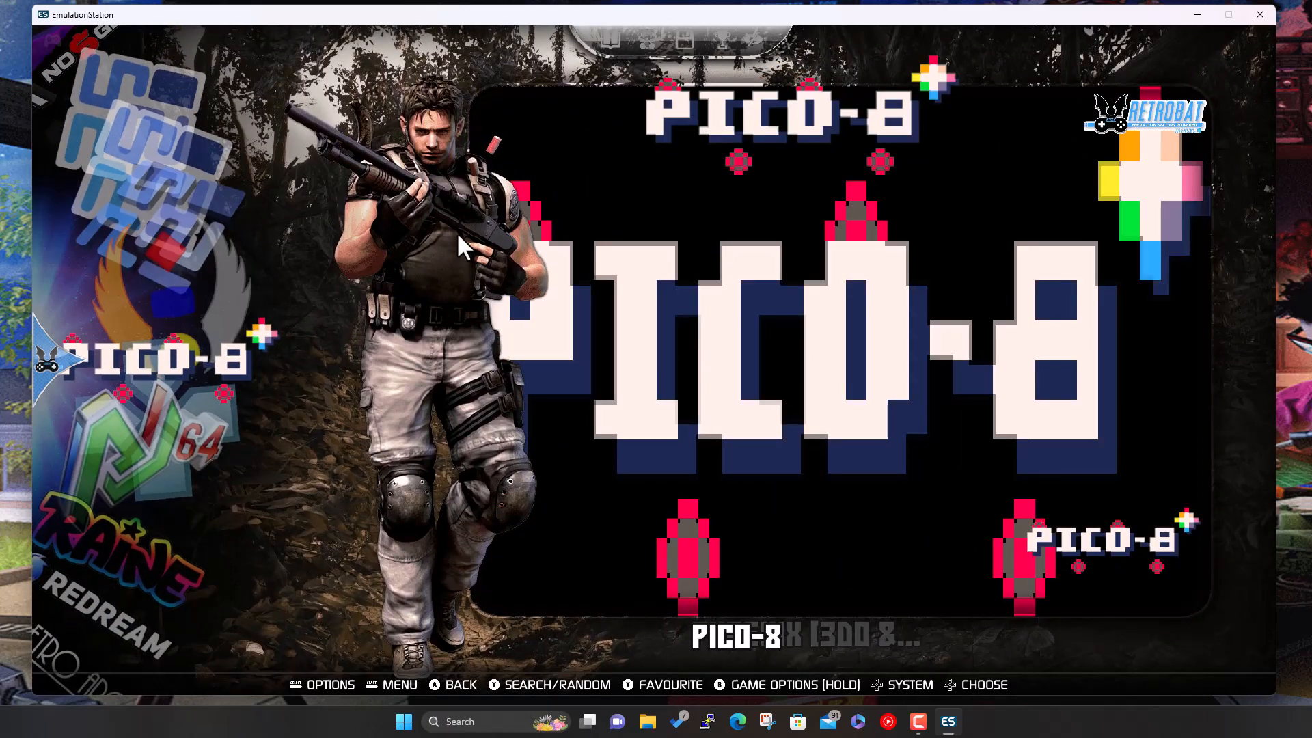
key("Down")
key("Down")
key("Down")
key("Down")
key("Down")
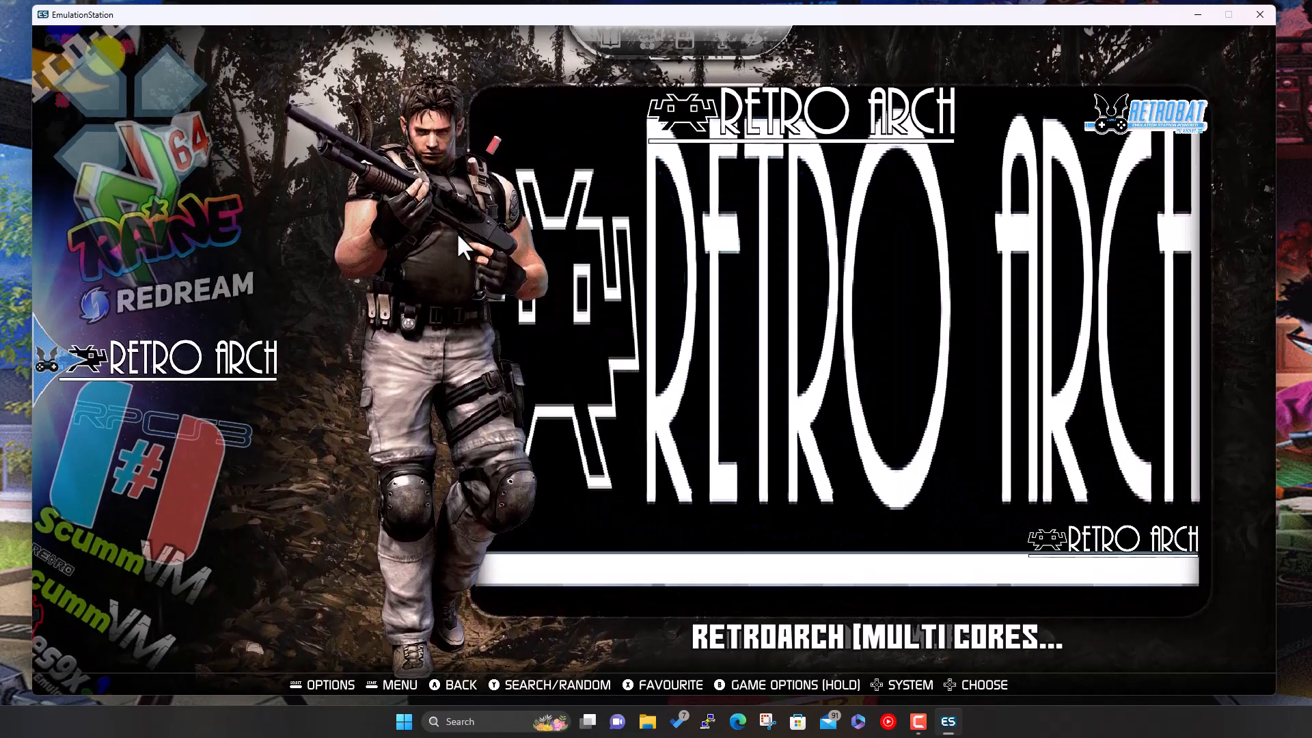
key("Up")
key("Return")
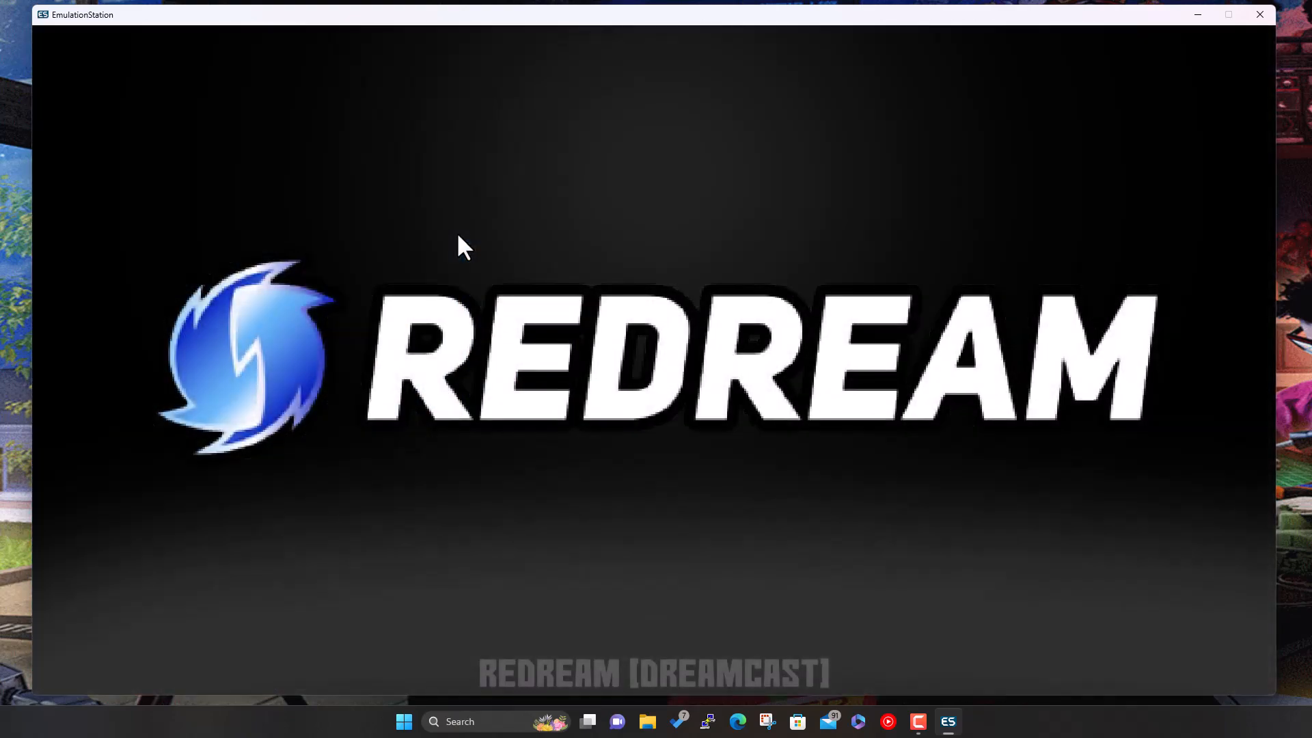
key("Return")
- Answer Yes to 'redream is not installed. Install now?' so Redream downloads and opens
key("Right")
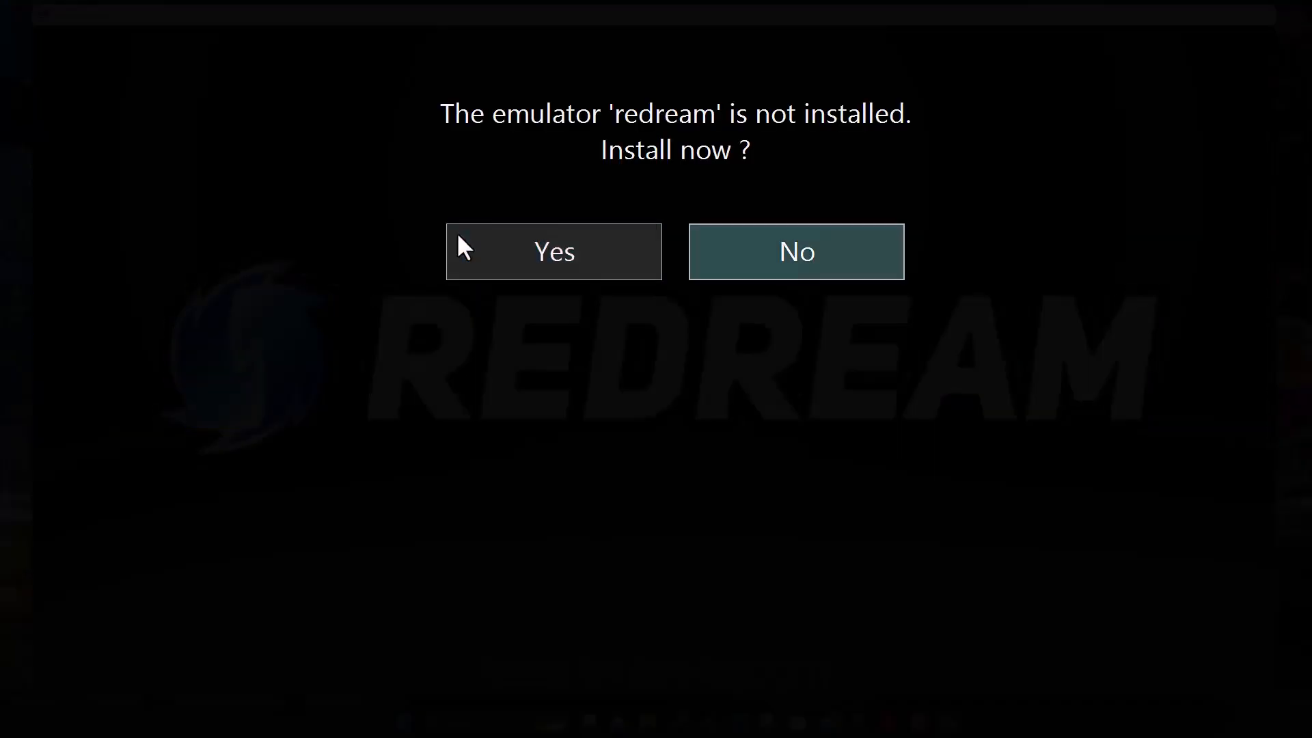
key("Left")
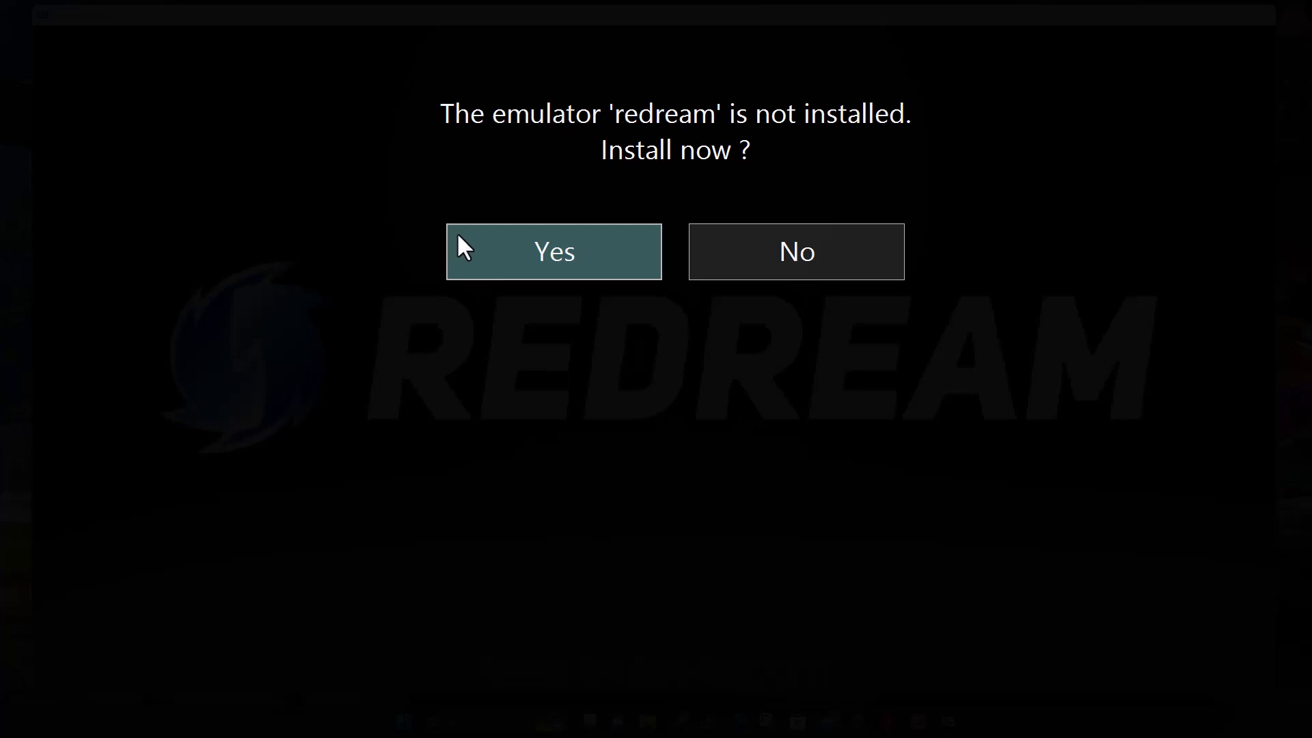
key("Right")
key("Left")
key("Right")
key("Left")
key("Right")
key("Left")
key("Return")
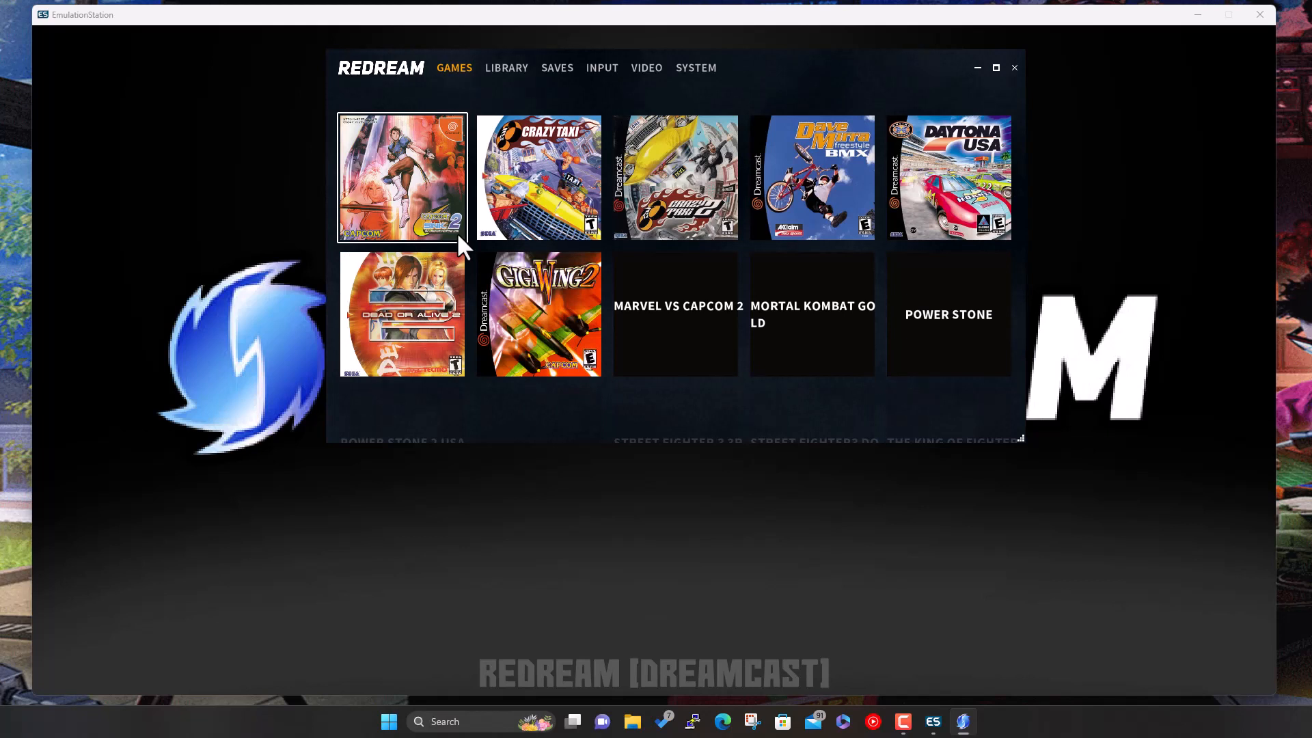
- Look through Redream's System, Video, Input, Saves, Library and Games tabs, then close Redream
left_click(689, 71)
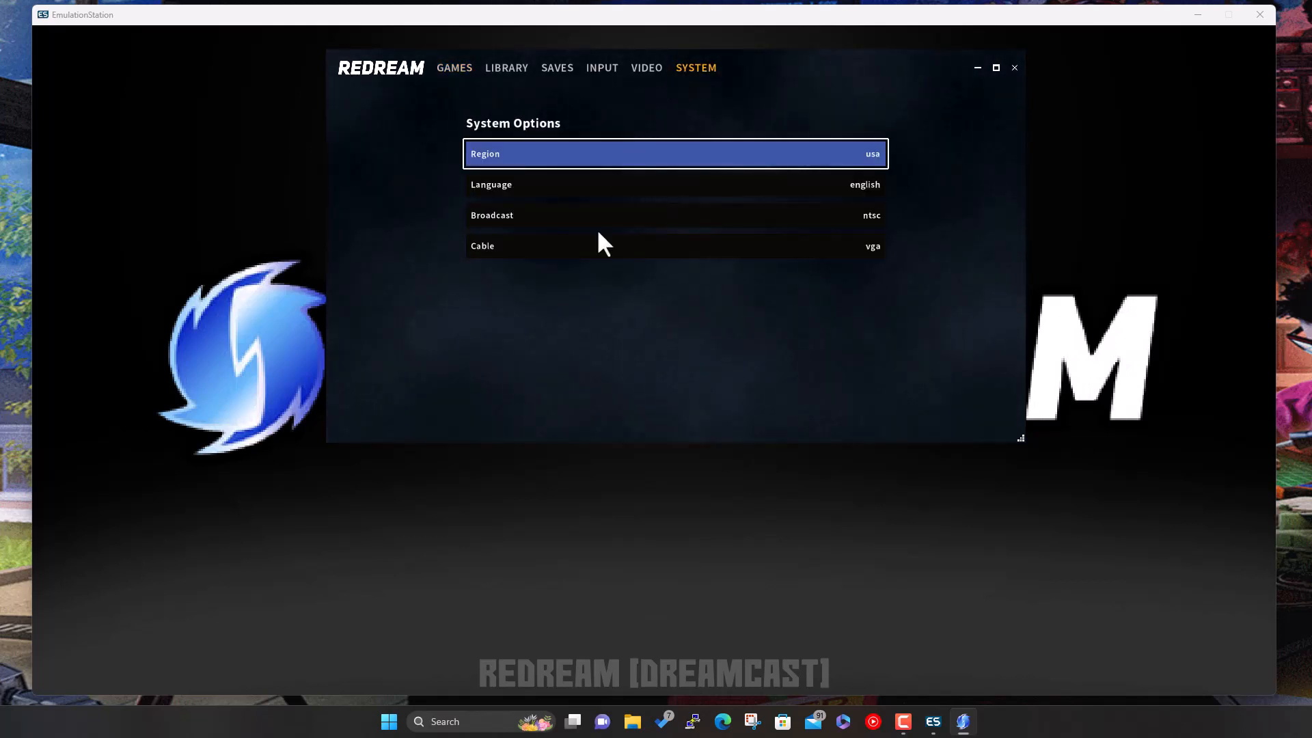
left_click(651, 70)
left_click(604, 64)
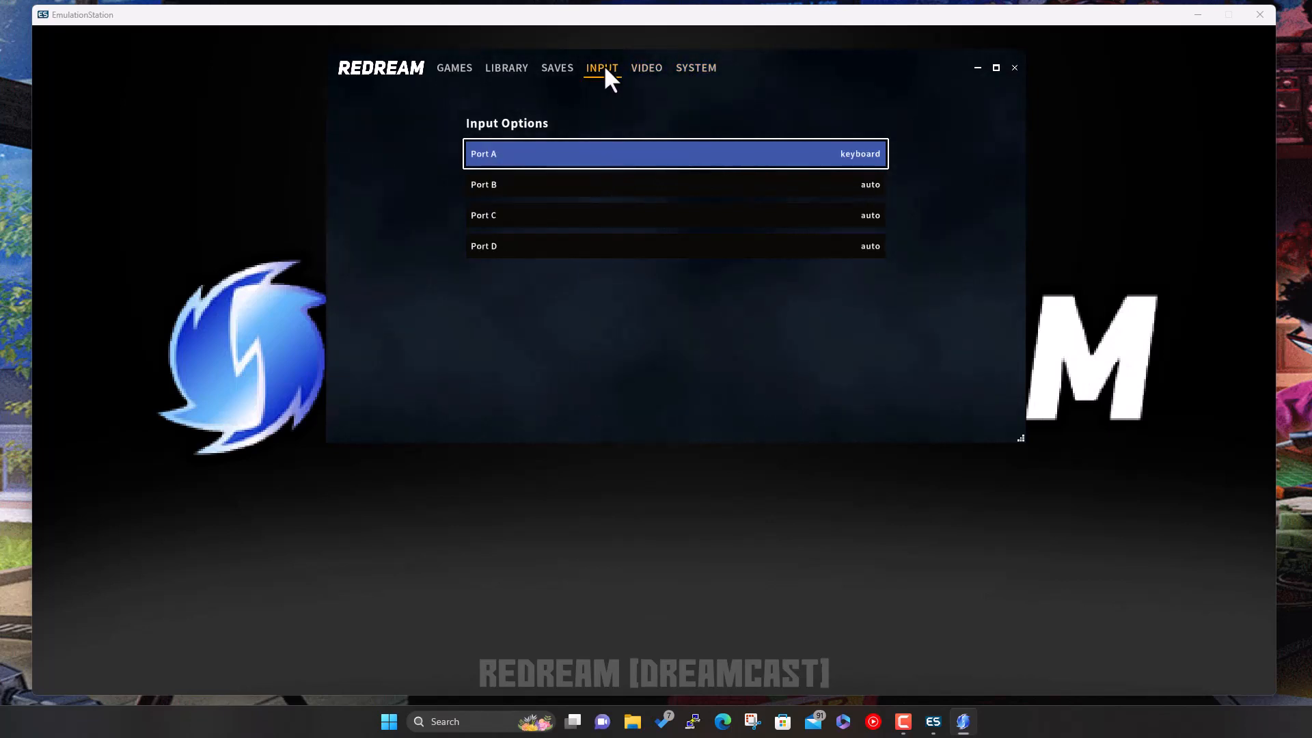
left_click(553, 67)
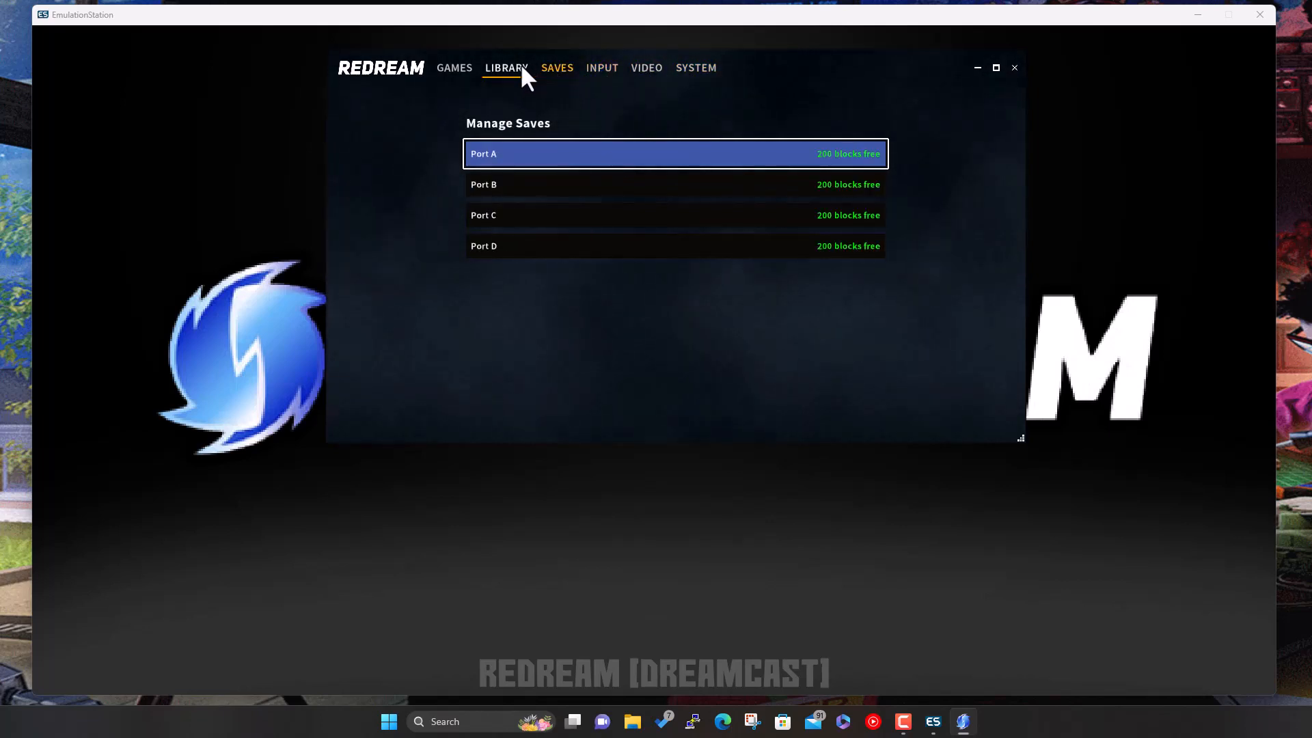
left_click(516, 65)
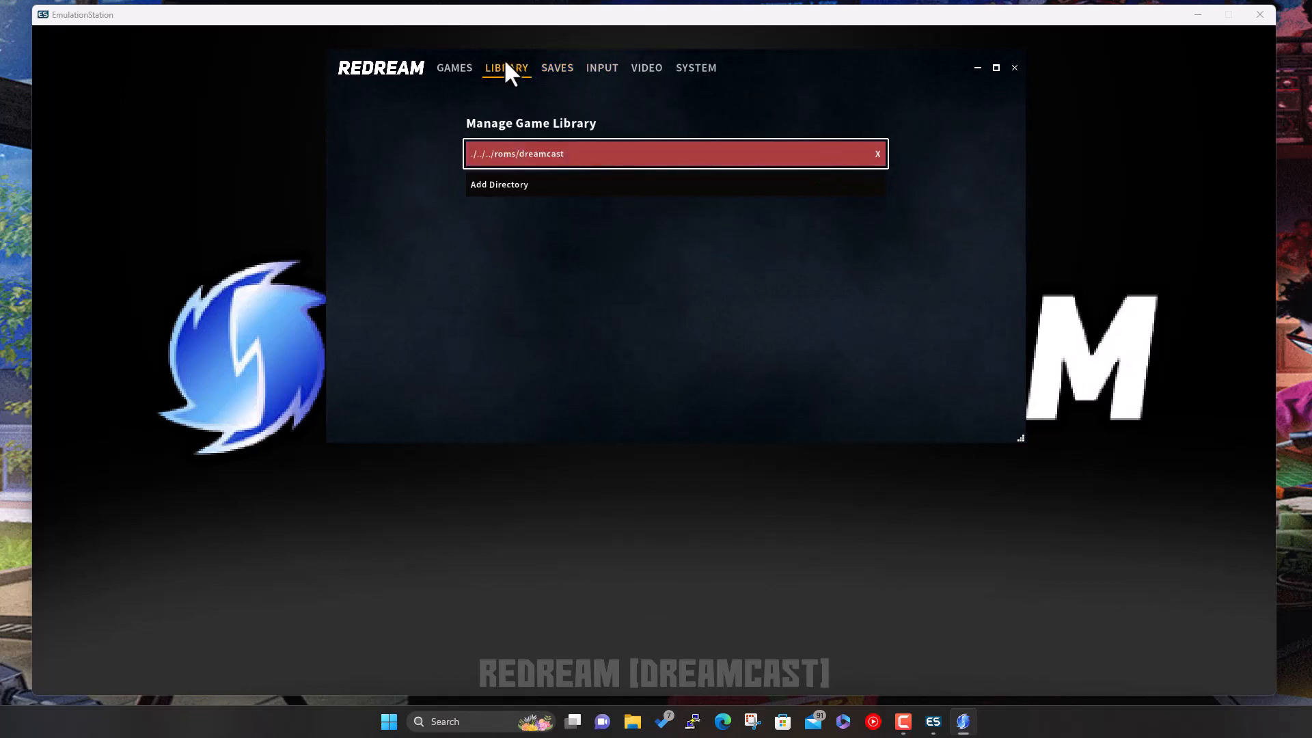
left_click(454, 68)
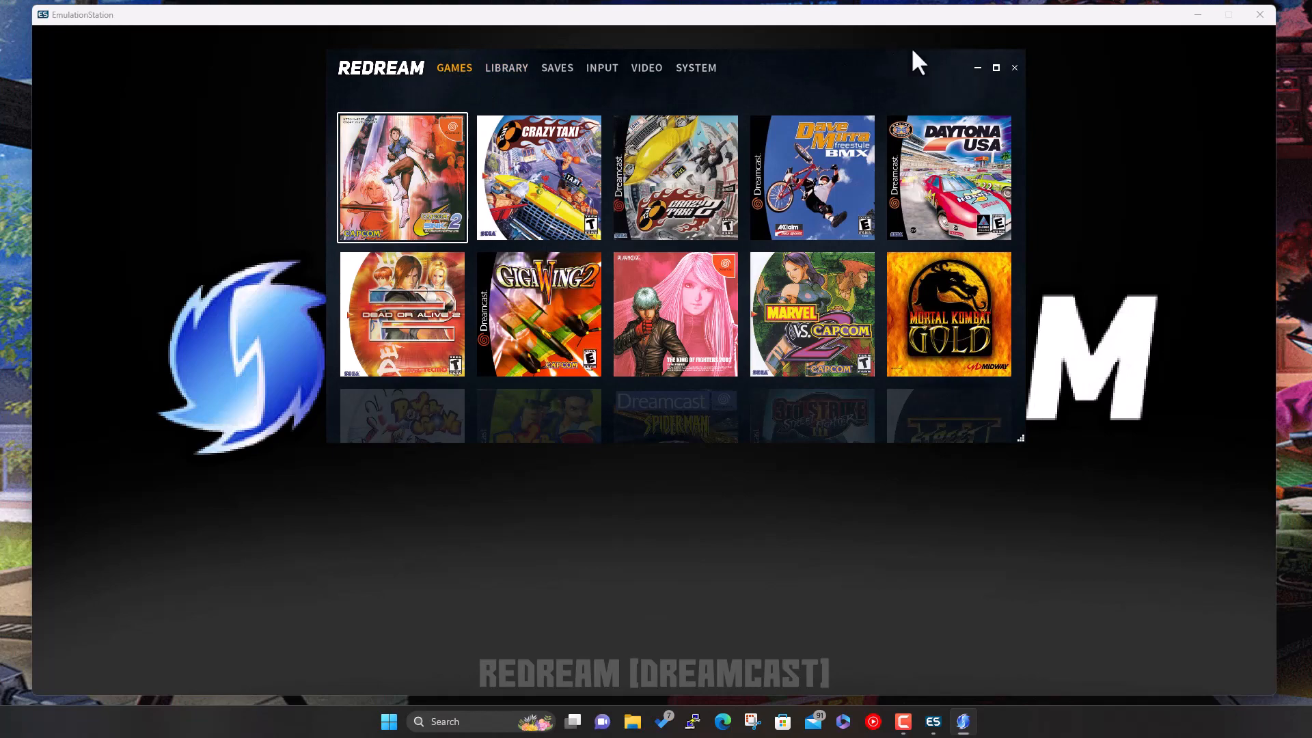
left_click(1014, 67)
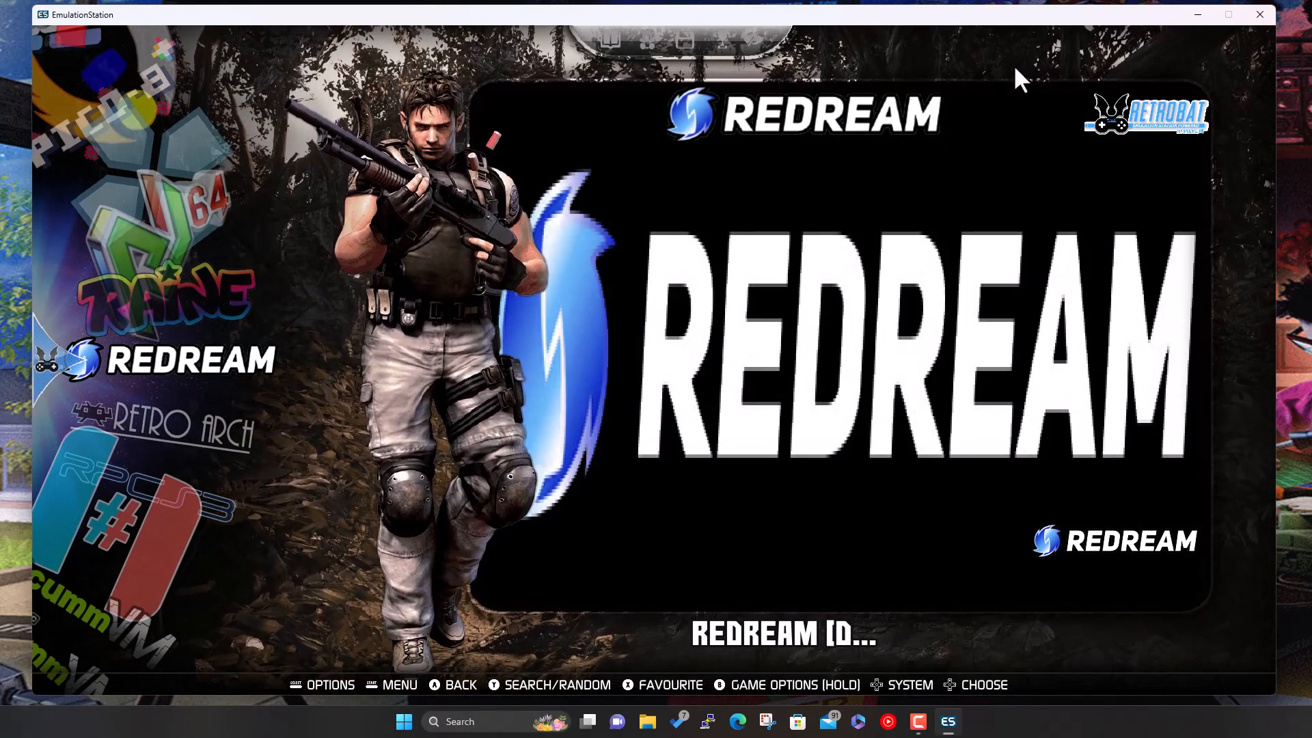
- Relaunch and close Redream, then return to the main system list
key("Return")
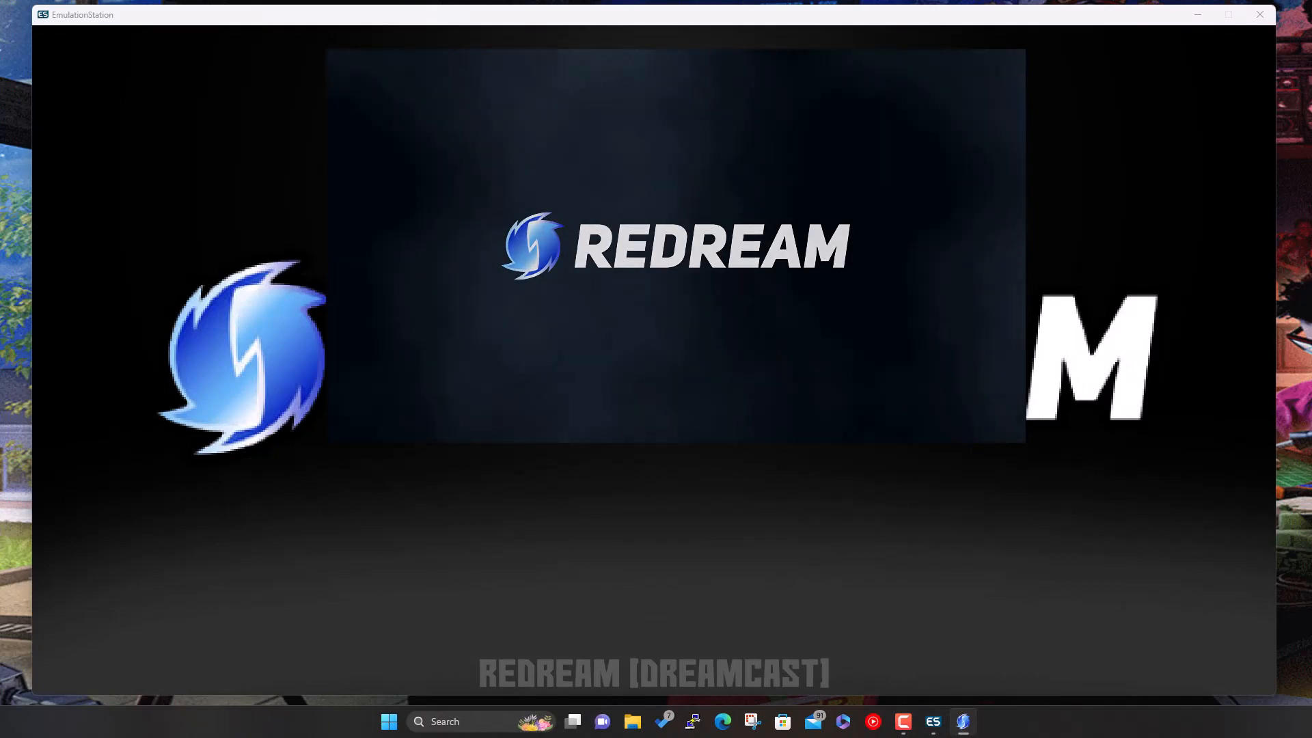
left_click(1014, 66)
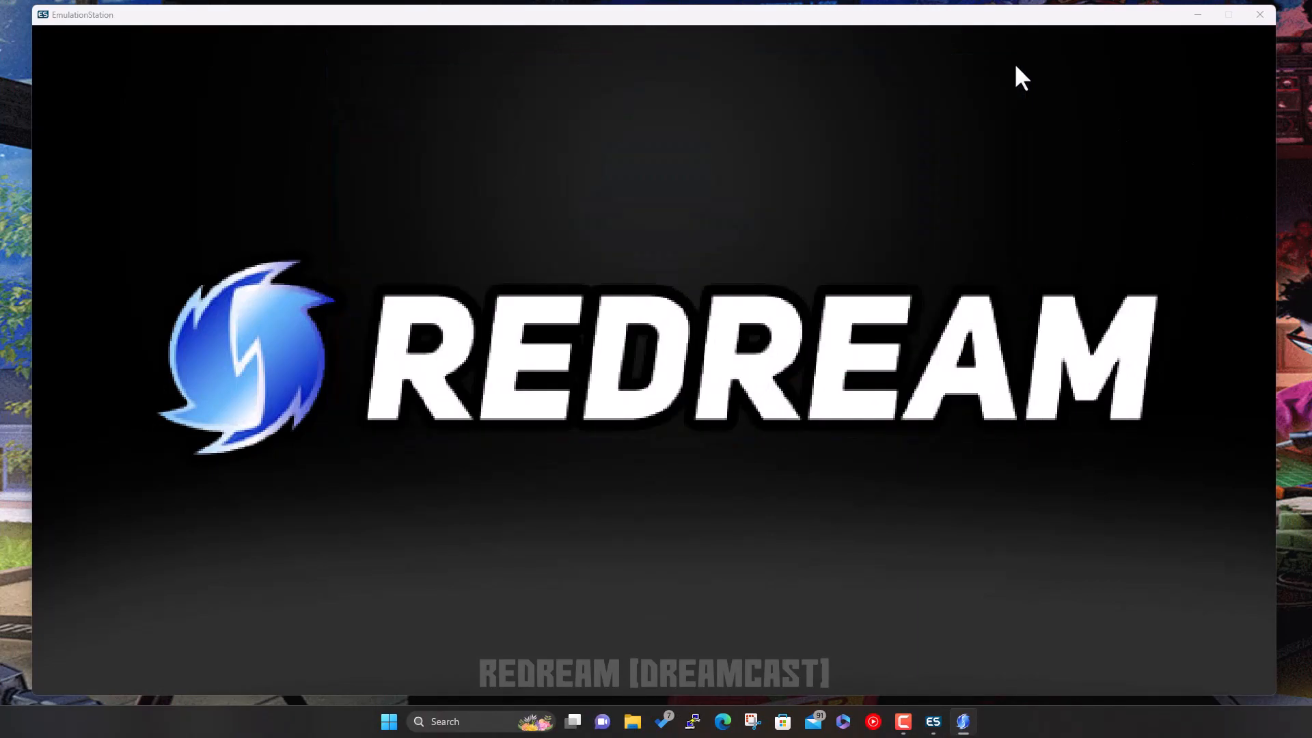
key("Escape")
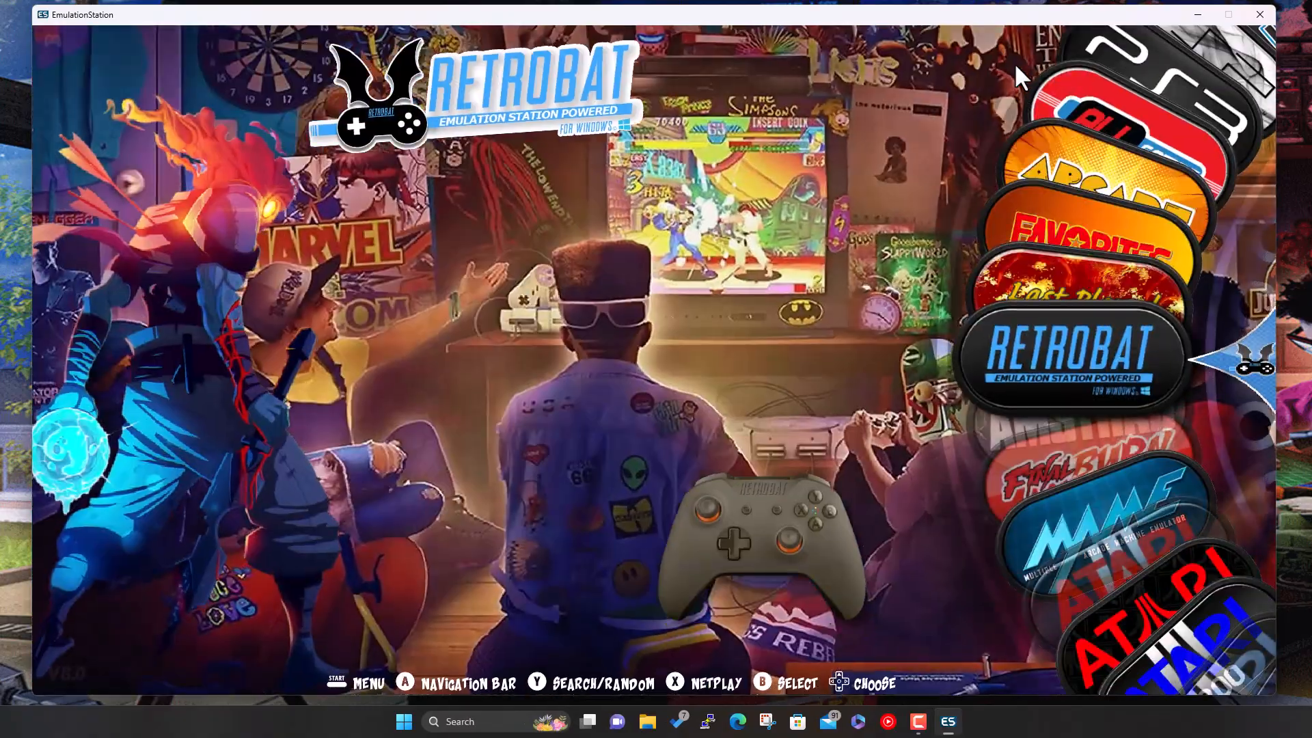
key("Up")
key("Down")
key("Down")
key("Down")
key("Down")
key("Down")
key("Down")
key("Down")
key("Down")
key("Down")
key("Down")
key("Down")
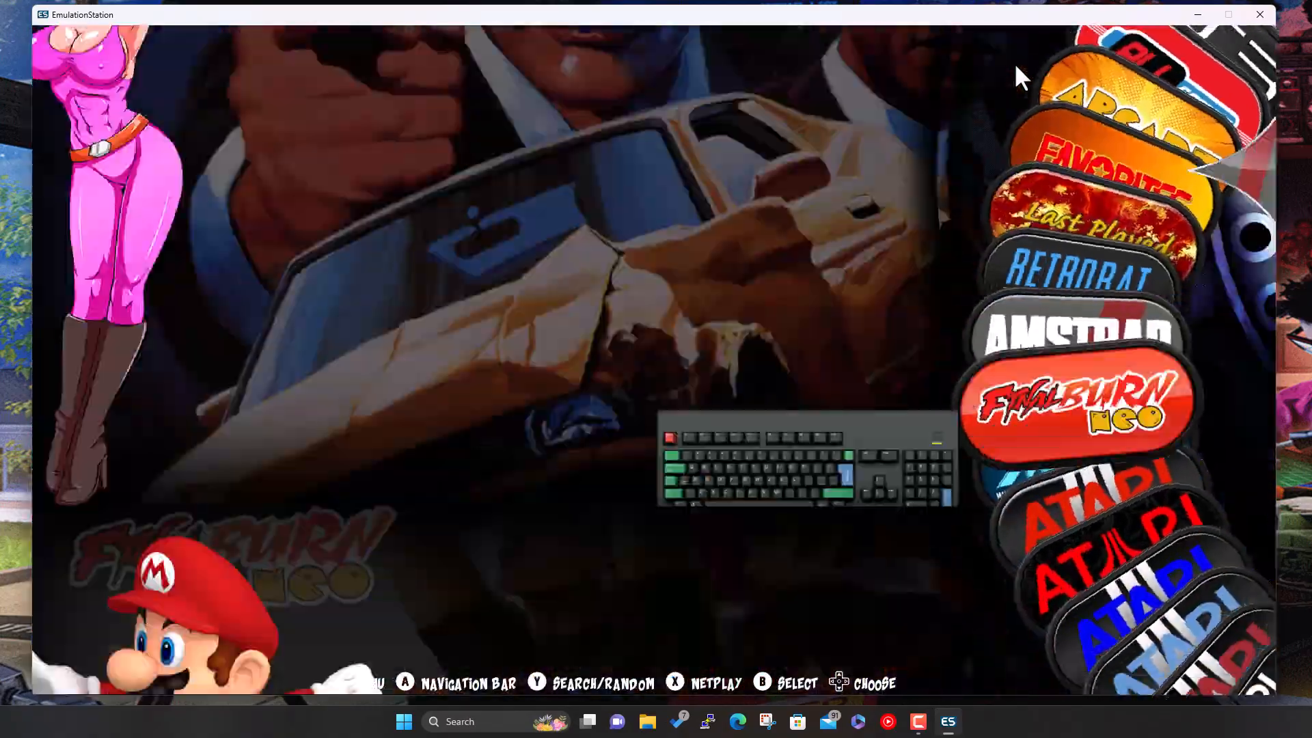
key("Down")
key("Down")
key("Down")
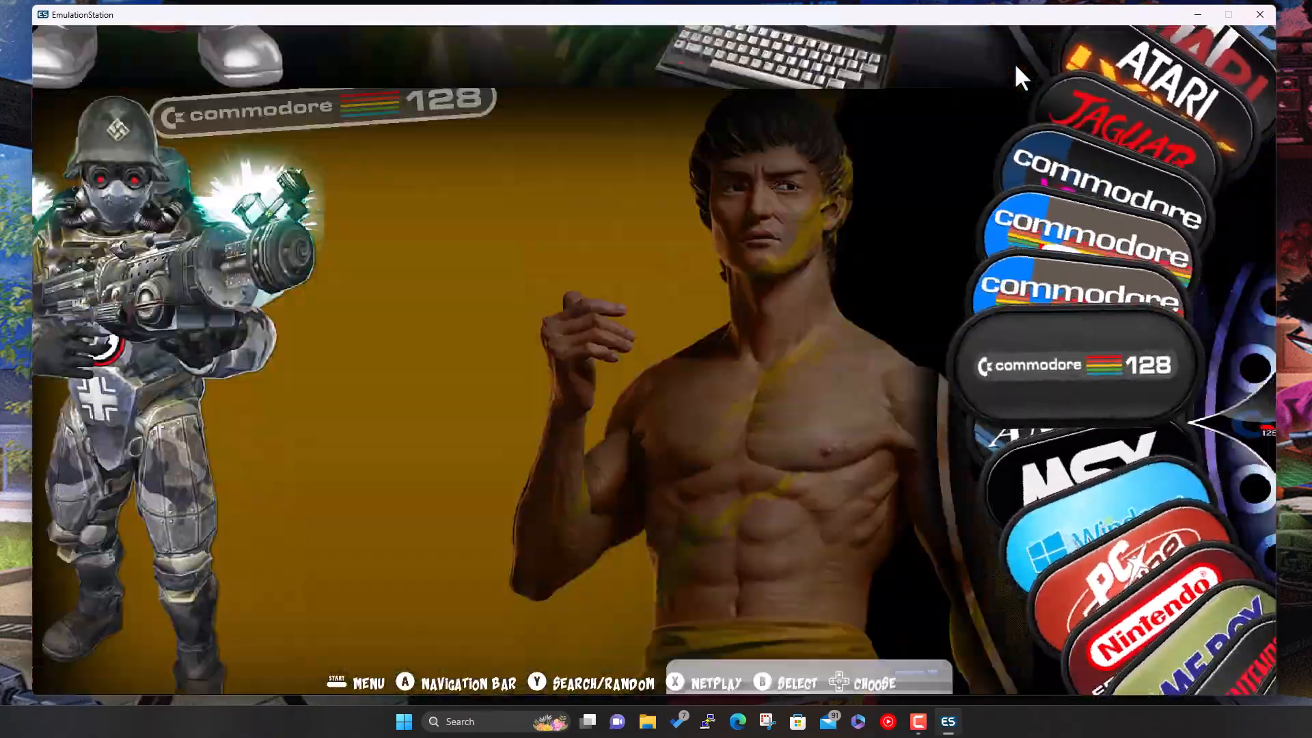
- Open the Dreamcast page under Game Settings > Per System Advanced Configuration
key("Escape")
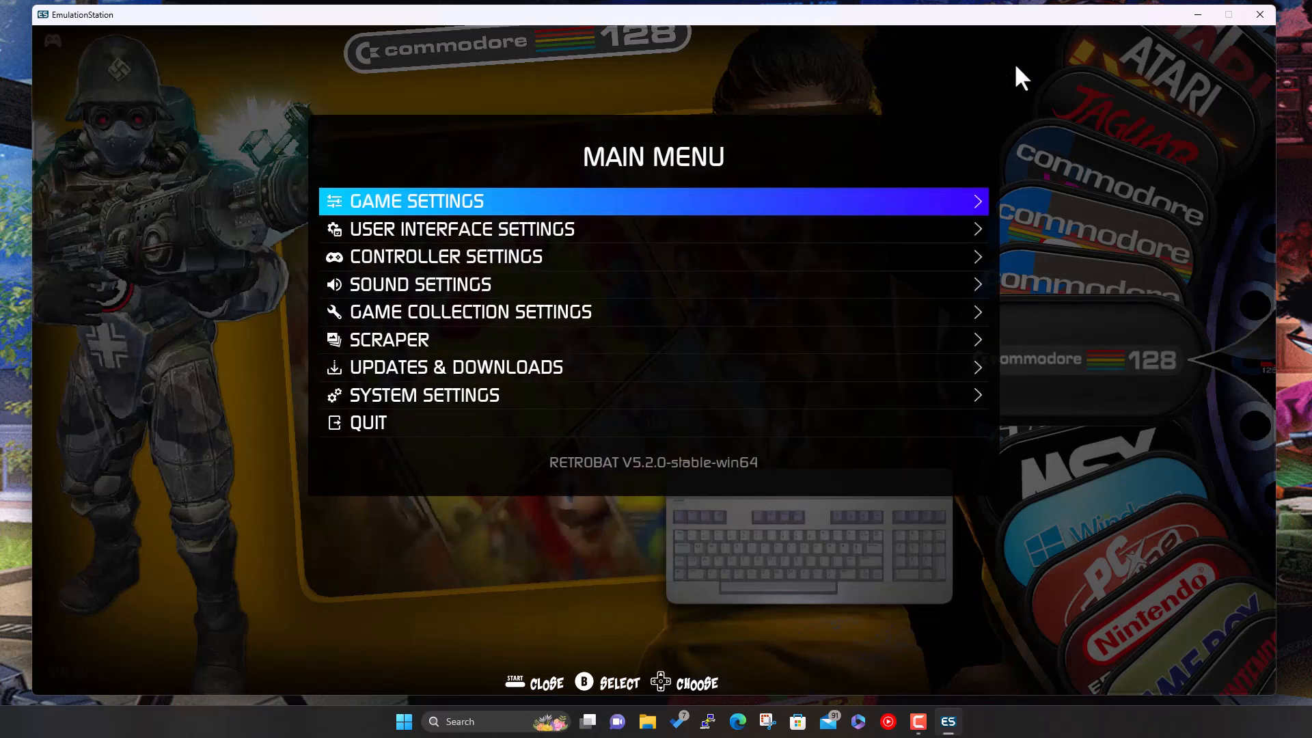
key("Return")
key("Down")
key("Down")
key("Down")
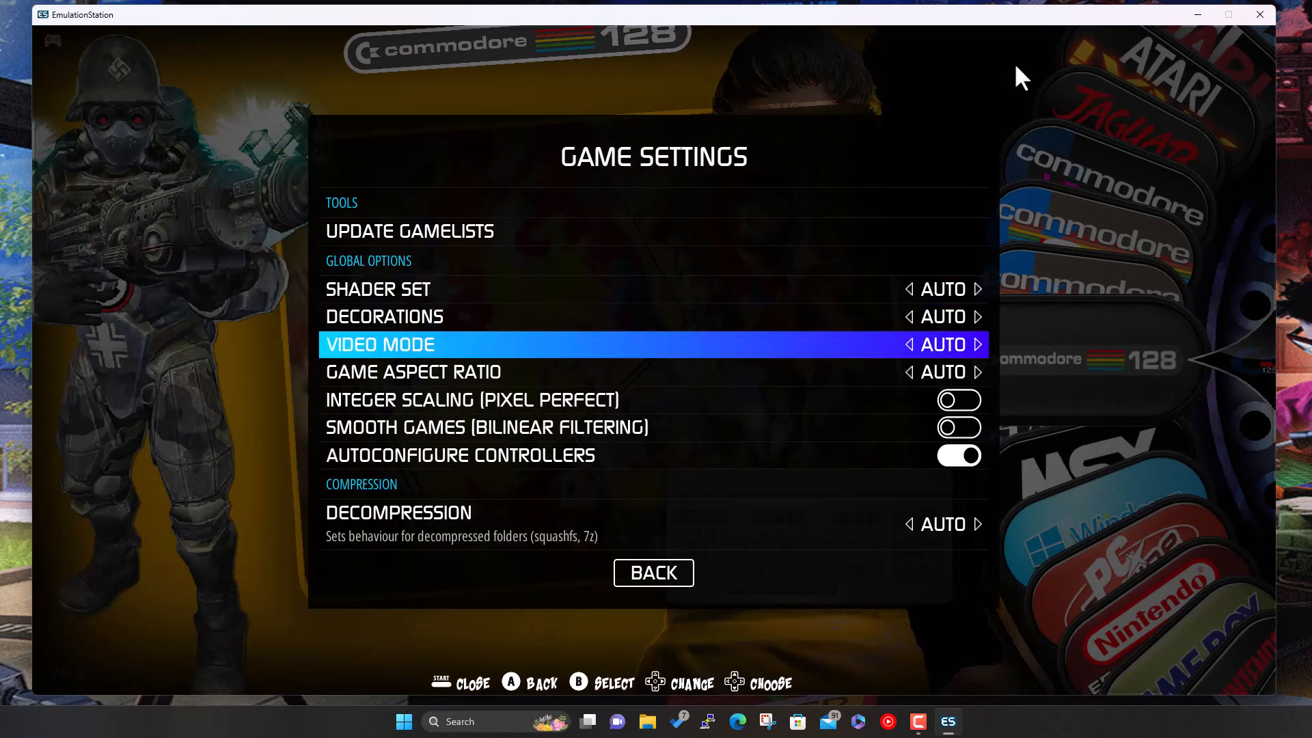
key("Down")
key("Down")
key("Down")
key("Down")
key("Down")
key("Down")
key("Down")
key("Down")
key("Down")
key("Down")
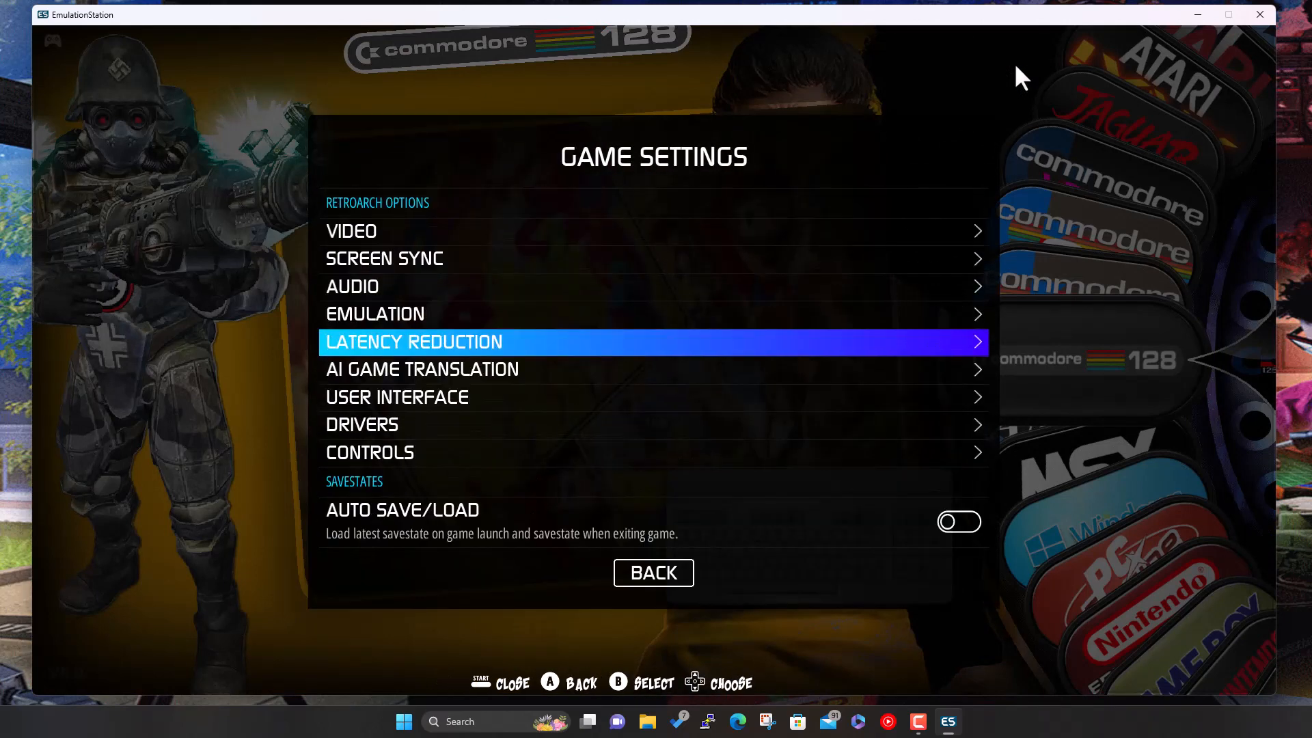
key("Down")
key("Down")
key("Down")
key("Down")
key("Down")
key("Down")
key("Down")
key("Down")
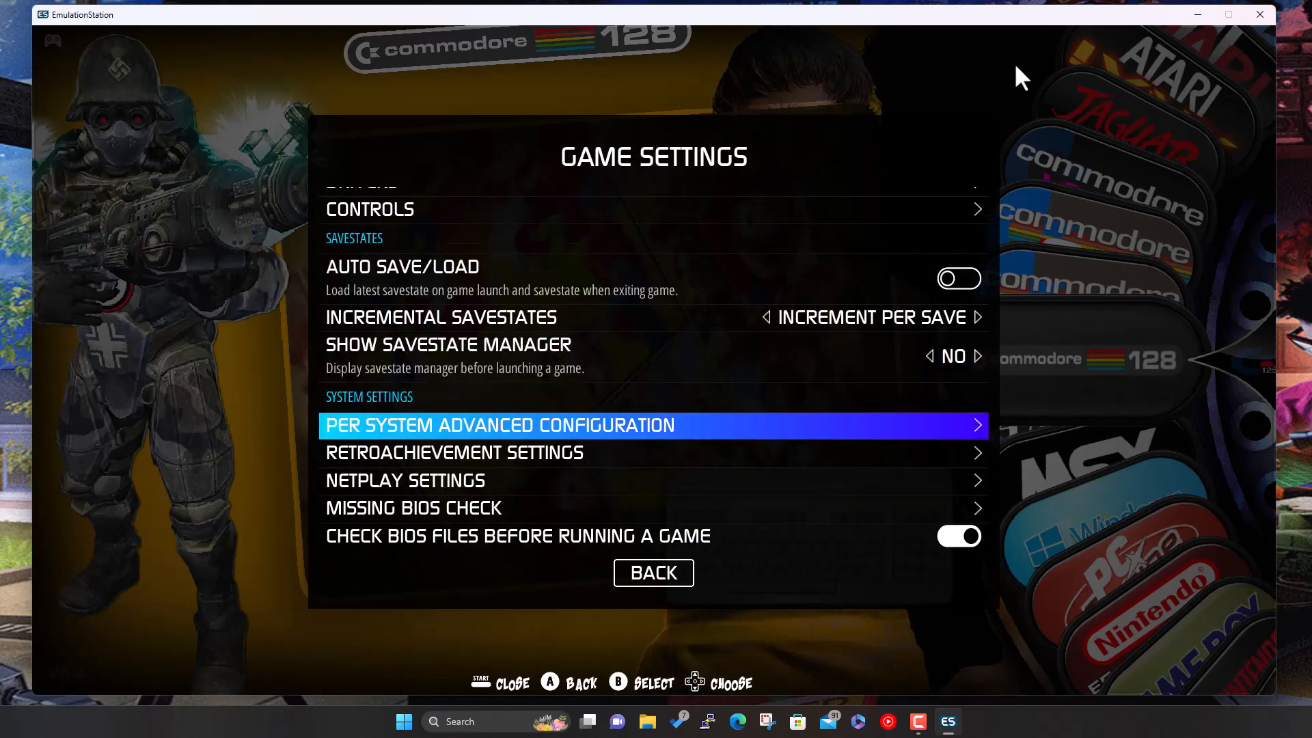
key("Return")
key("Down")
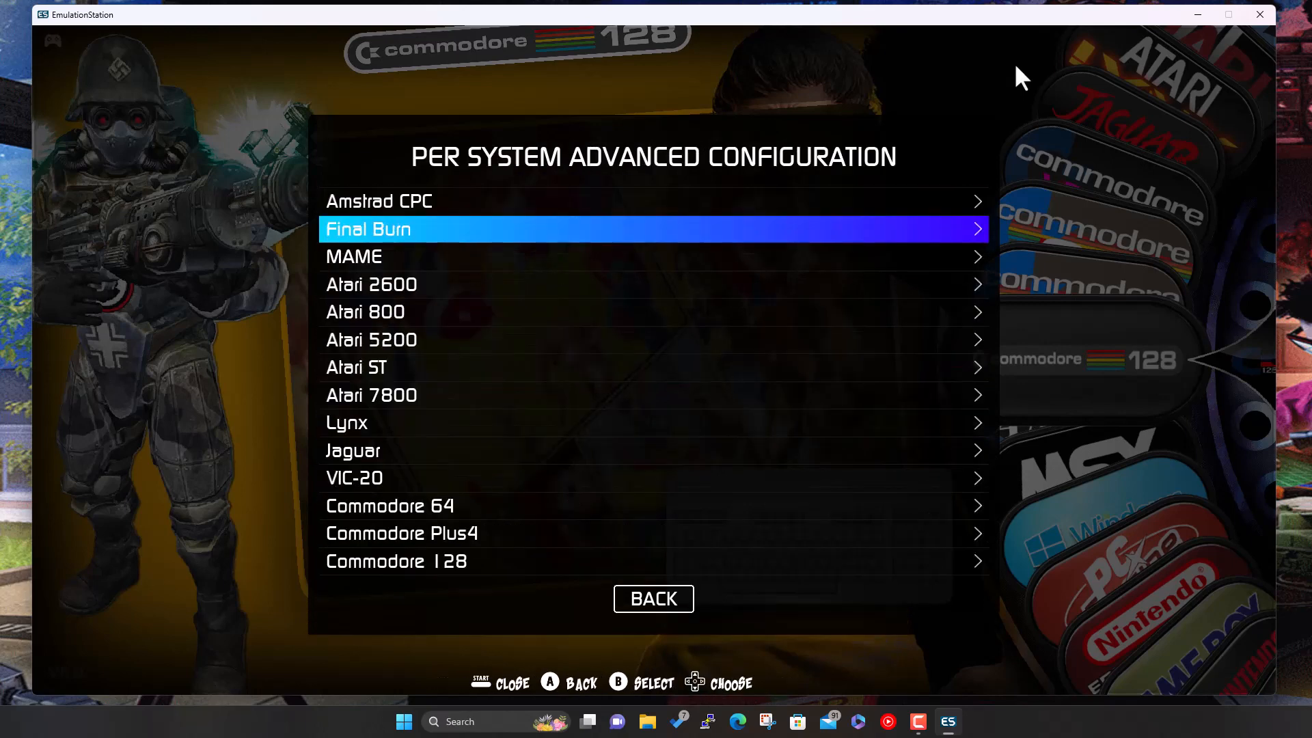
key("Down")
key("Down")
key("Down")
key("Down")
key("Down")
key("Down")
key("Down")
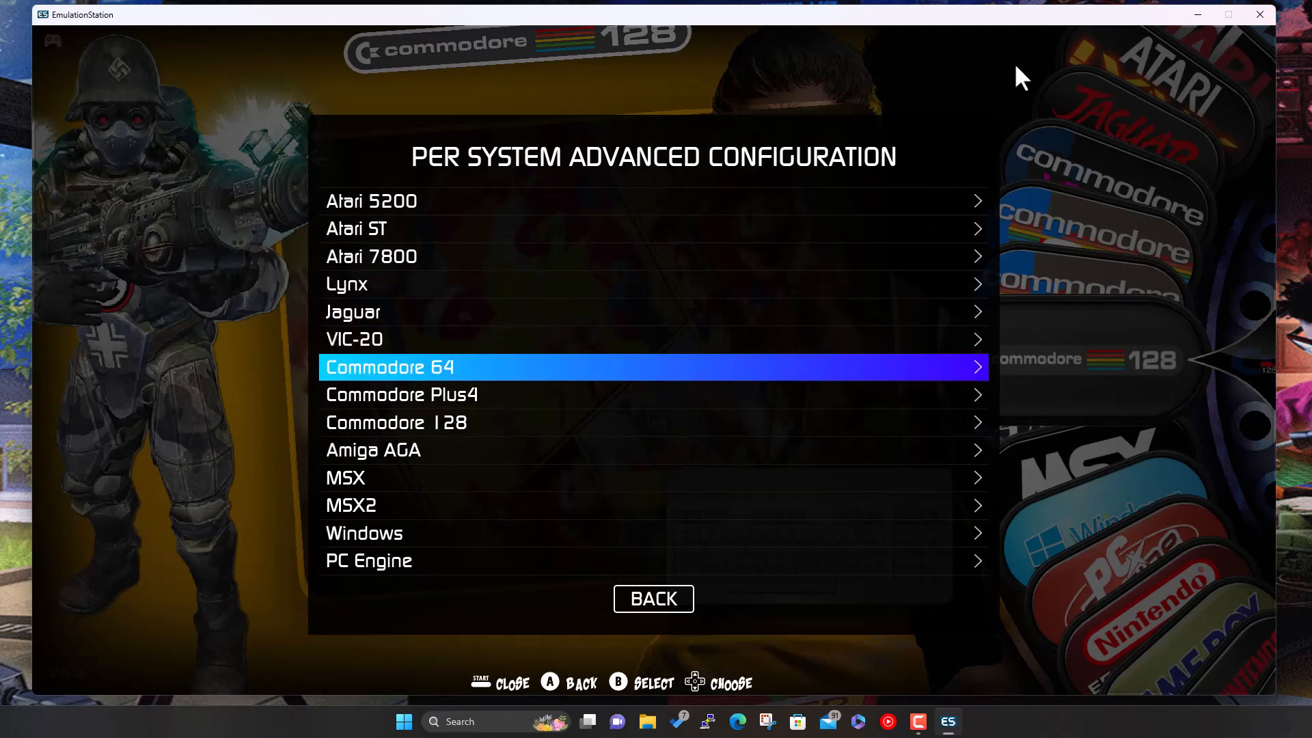
key("Down")
key("Down")
key("Down")
key("Down")
key("Down")
key("Down")
key("Down")
key("Down")
key("Down")
key("Down")
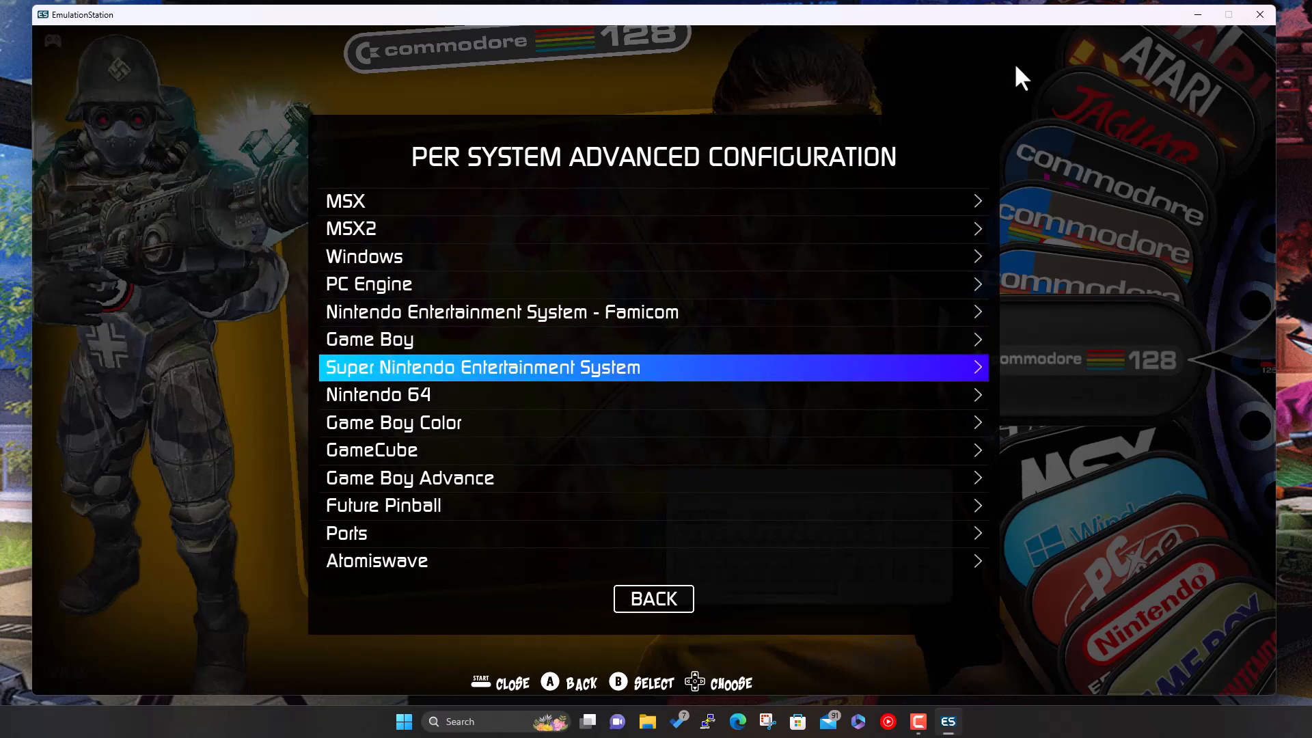
key("Down")
key("Down")
key("Down")
key("Down")
key("Down")
key("Down")
key("Down")
key("Down")
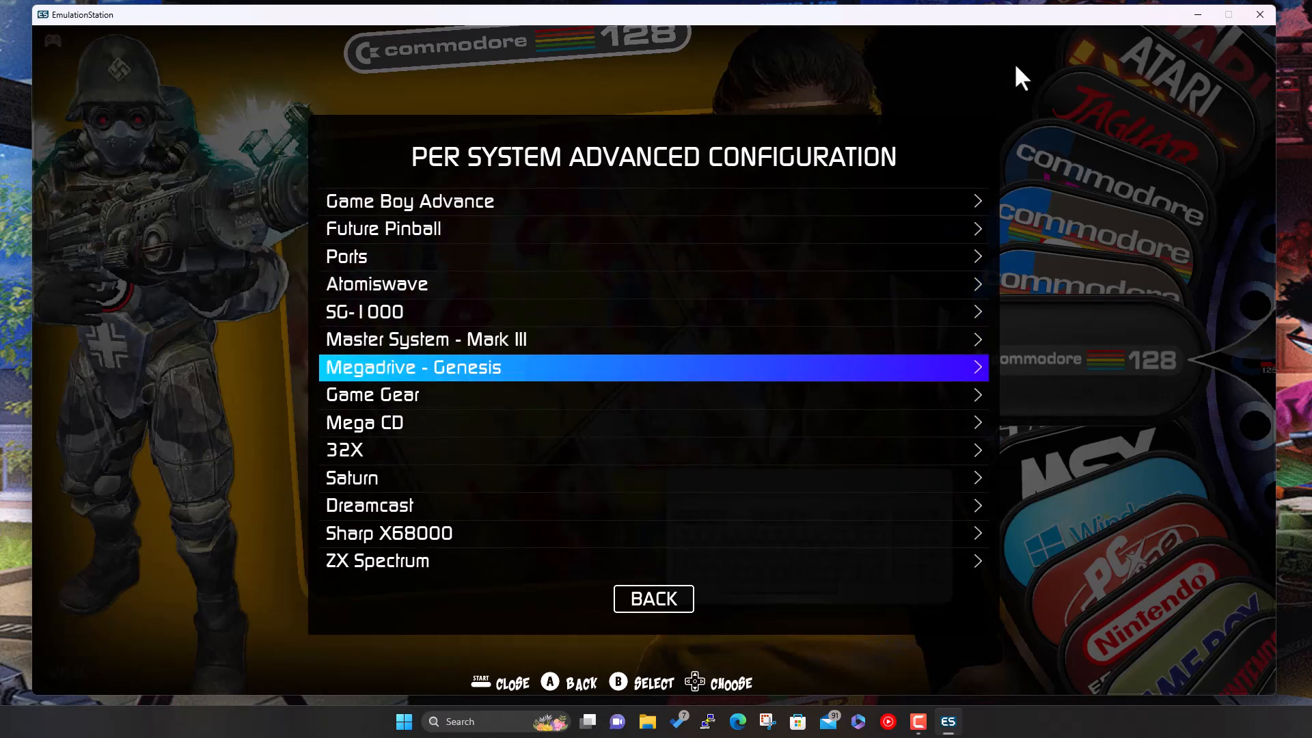
key("Down")
key("Down")
key("Down")
key("Down")
key("Down")
key("Return")
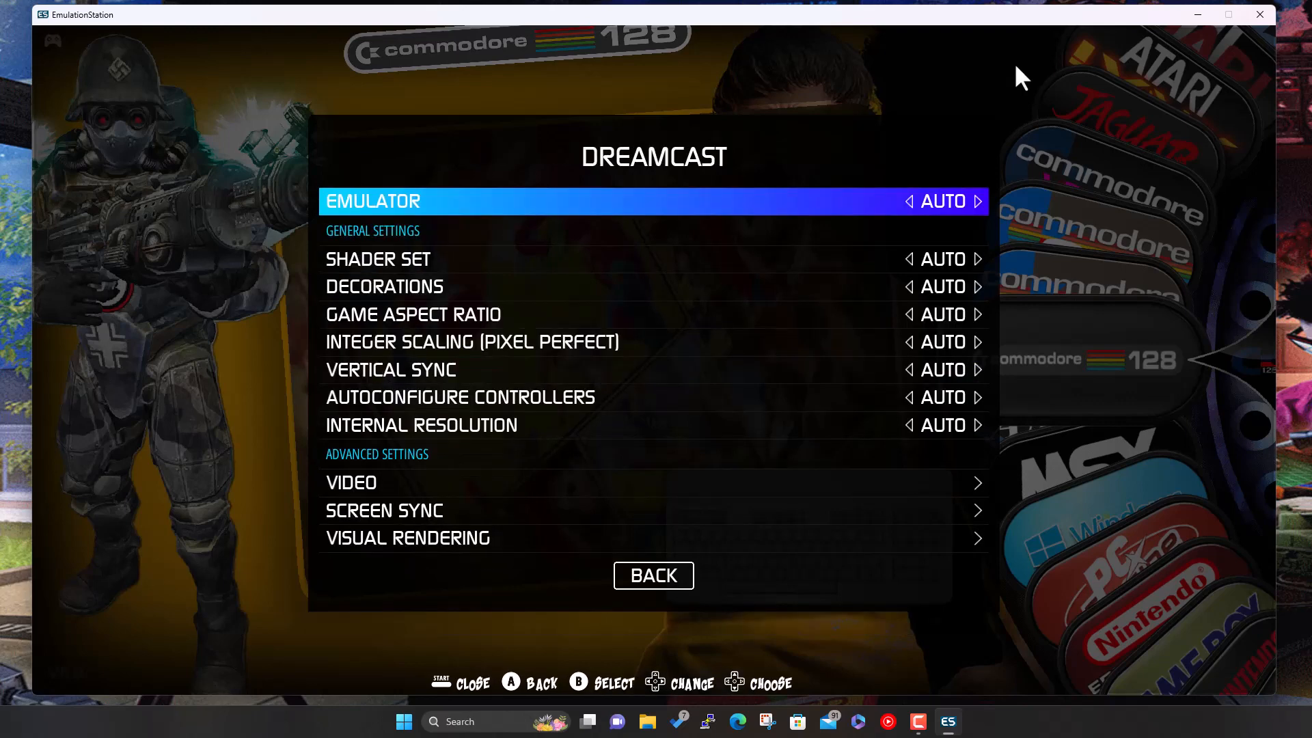
- Set the Dreamcast emulator to Redream and back out of the settings menus
key("Down")
key("Up")
key("Return")
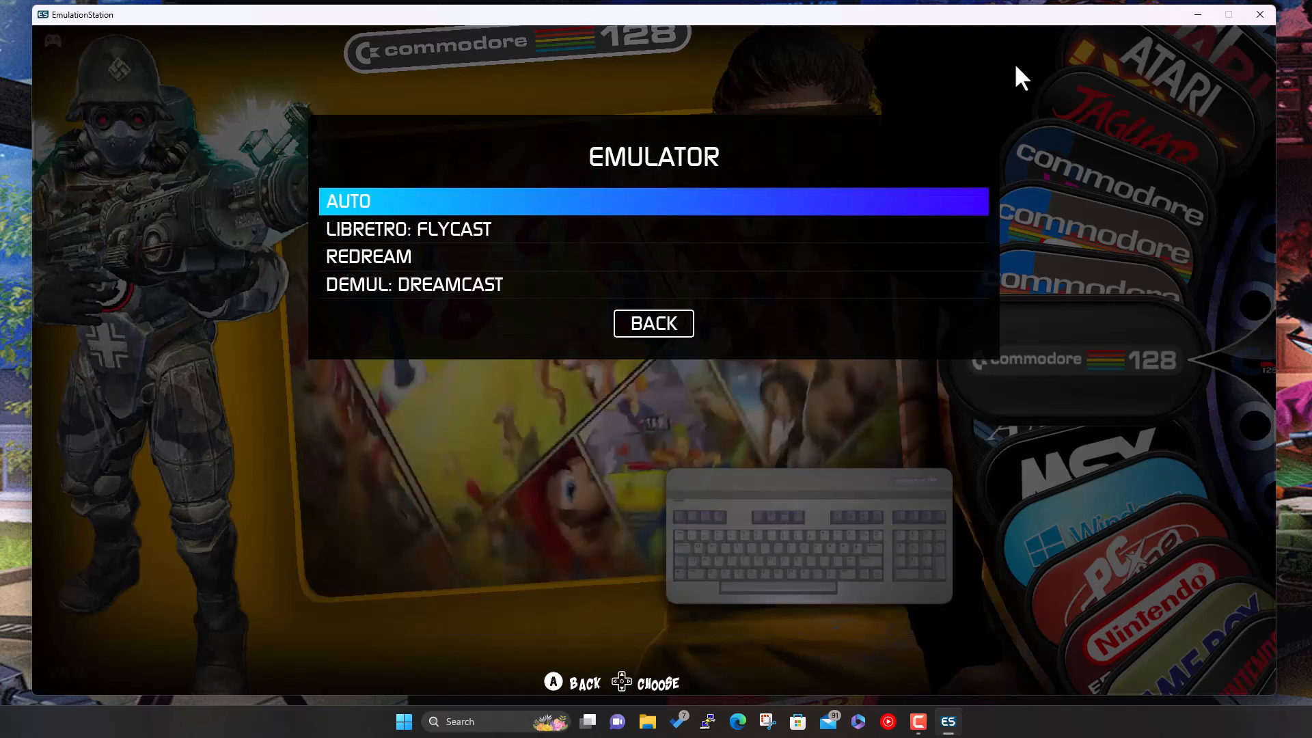
key("Down")
key("Down")
key("Return")
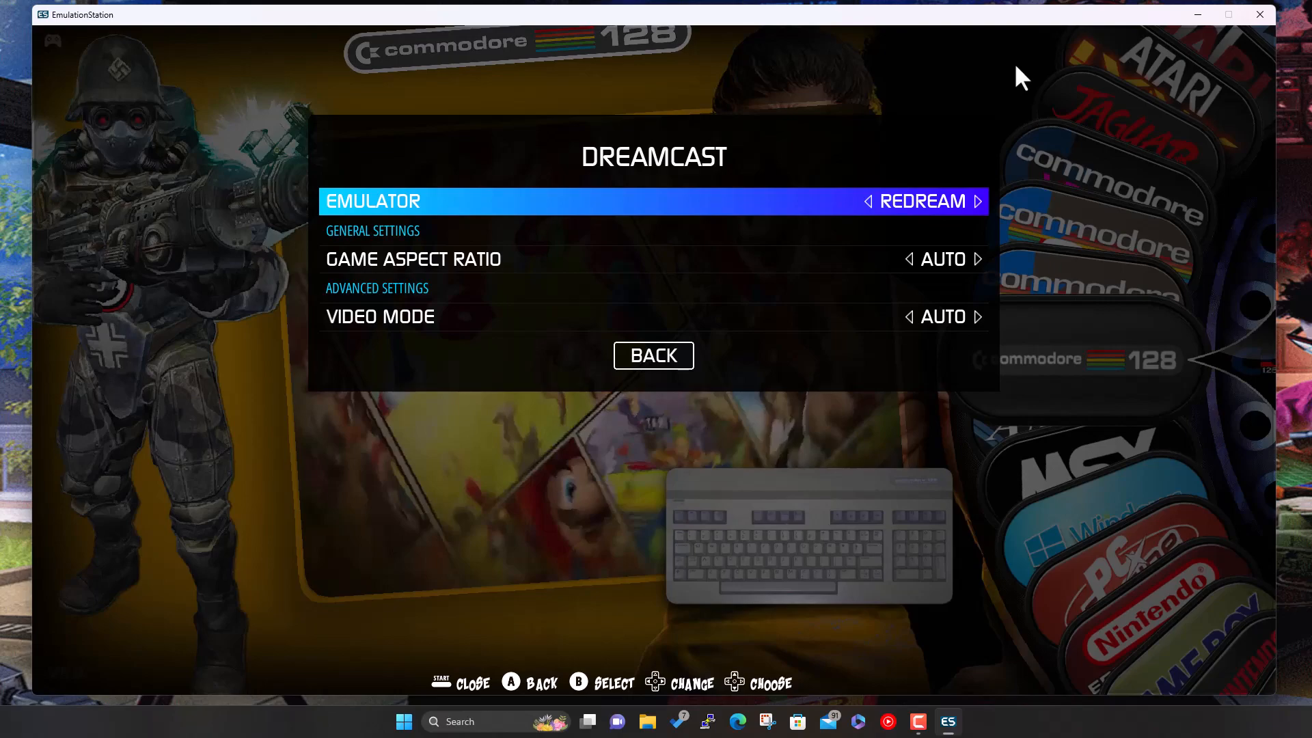
key("BackSpace")
key("BackSpace")
key("BackSpace")
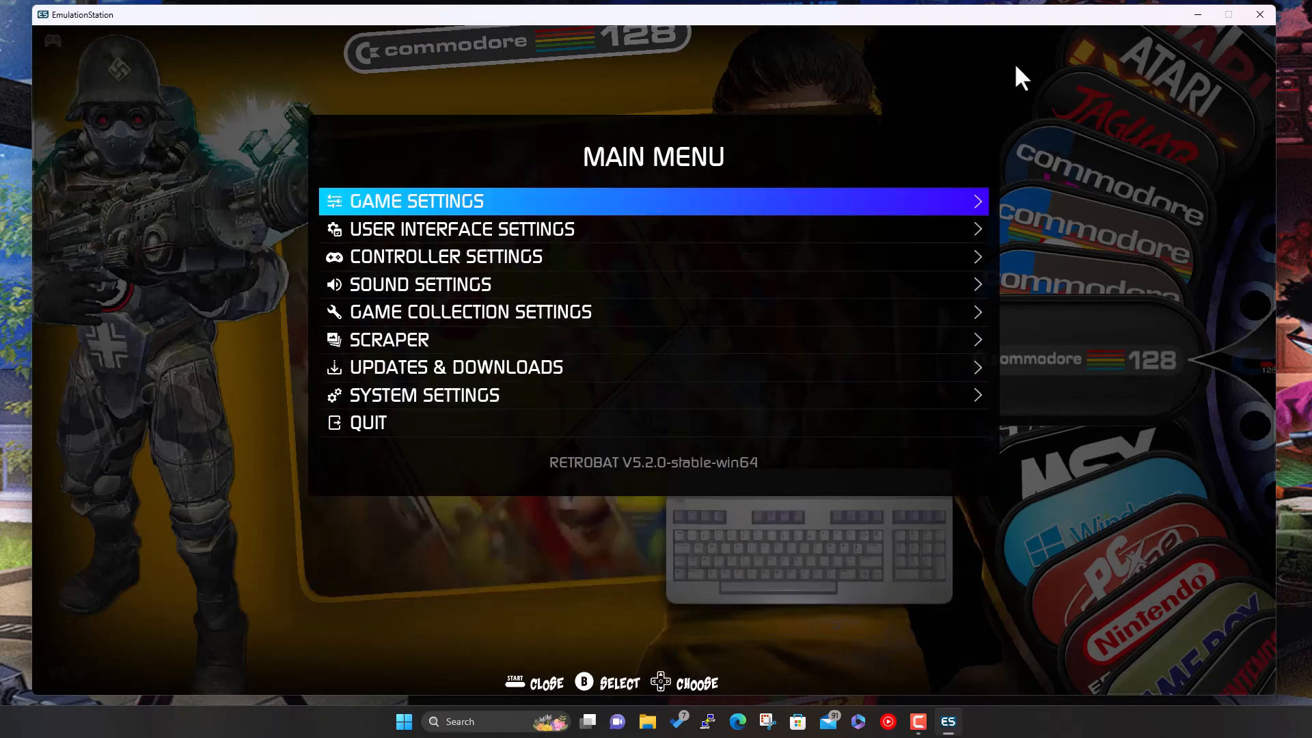
key("BackSpace")
- Open the Dreamcast system and launch Marvel vs. Capcom 2
key("Down")
key("Down")
key("Down")
key("Down")
key("Down")
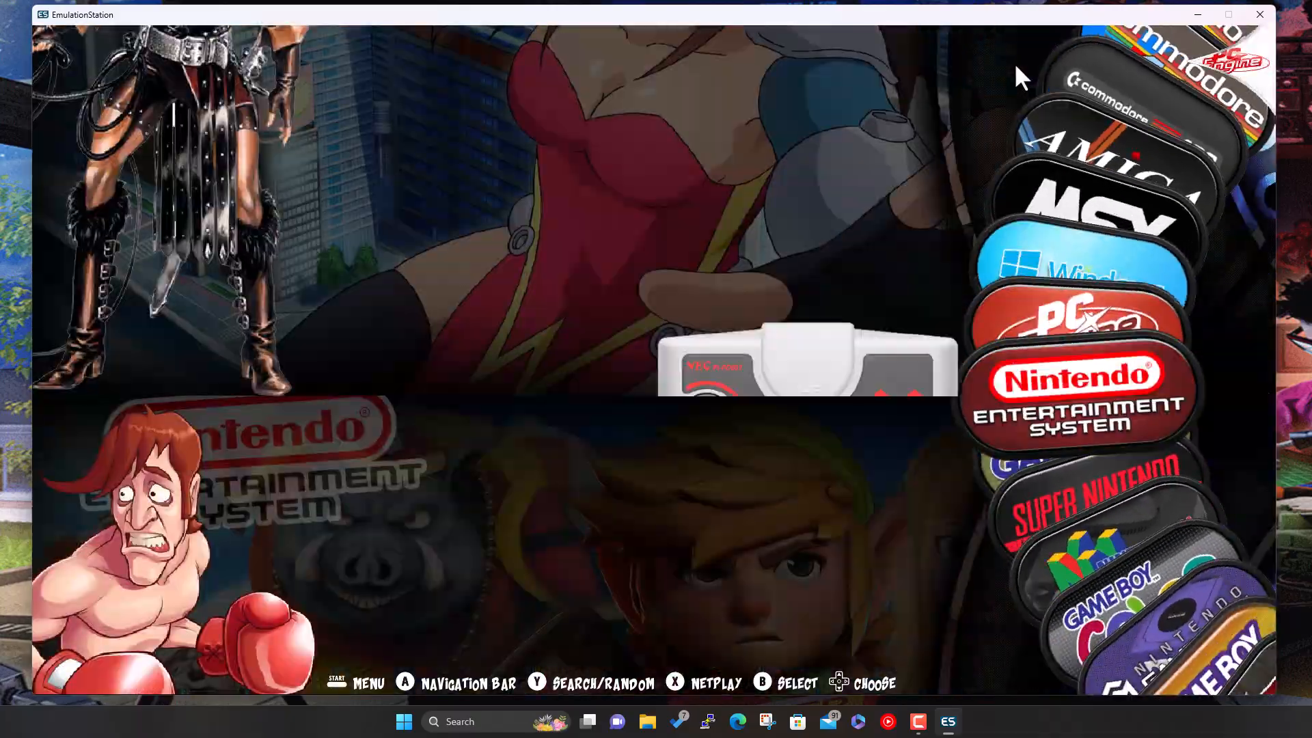
key("Down")
key("Down")
key("Down")
key("Down")
key("Down")
key("Down")
key("Down")
key("Down")
key("Down")
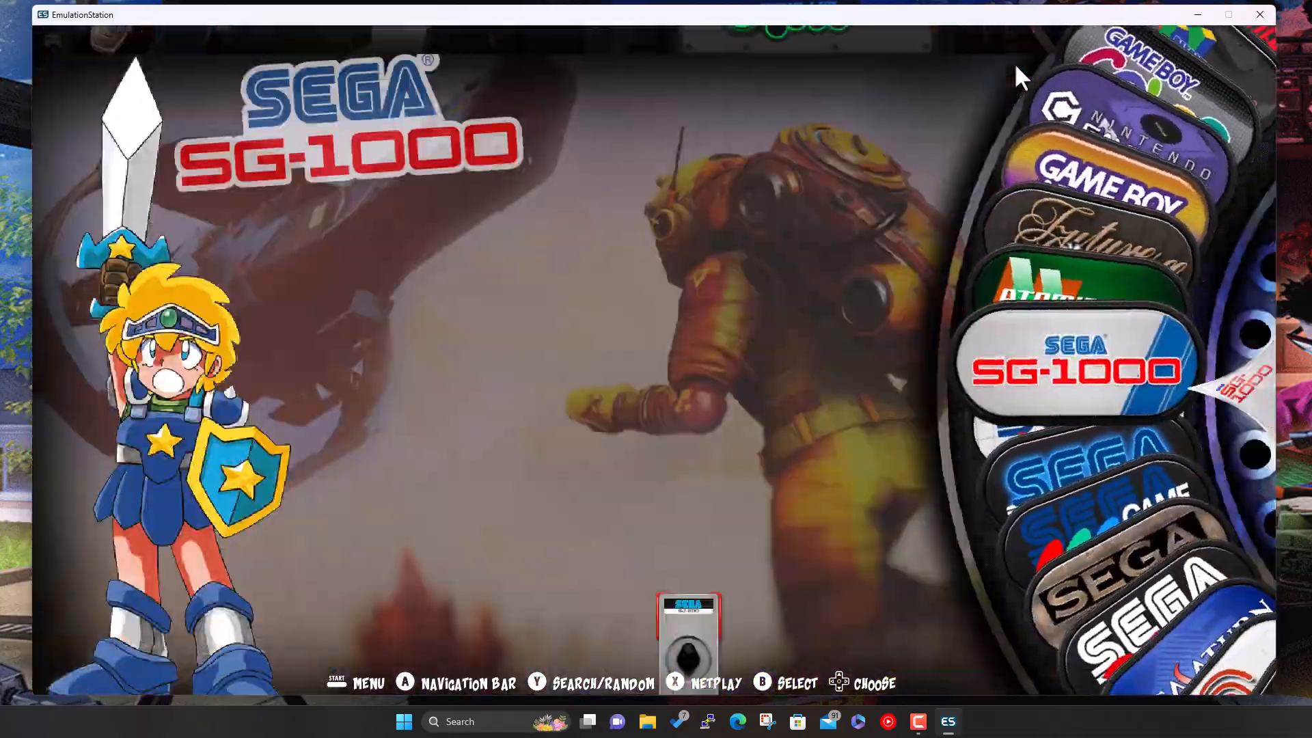
key("Down")
key("Down")
key("Down")
key("Down")
key("Down")
key("Down")
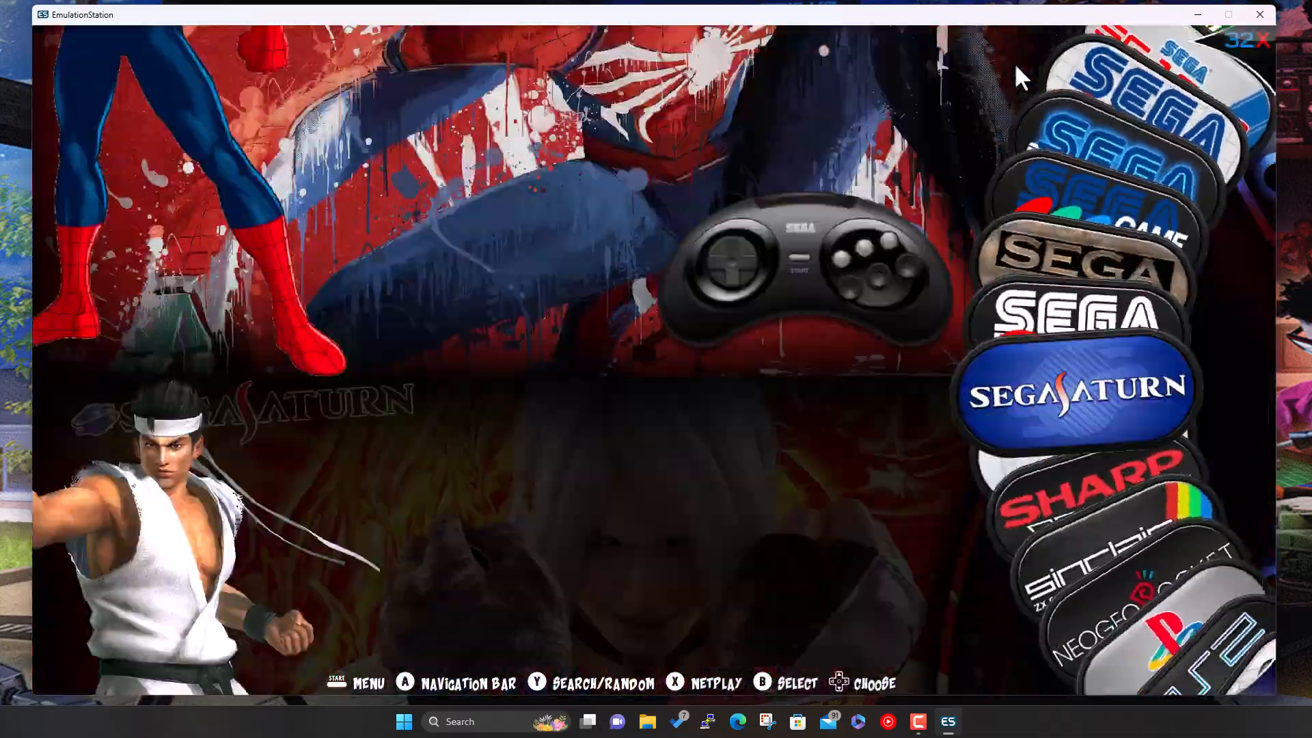
key("Down")
key("Down")
key("Up")
key("Return")
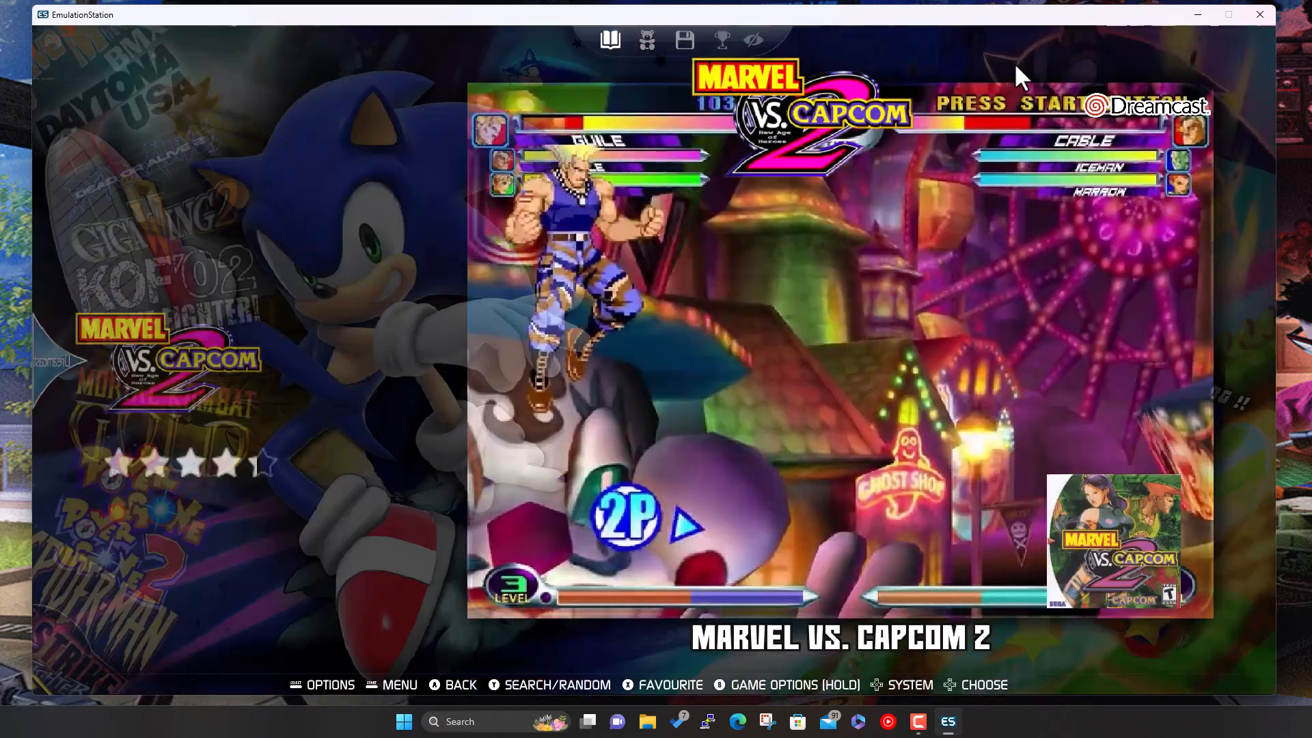
key("Return")
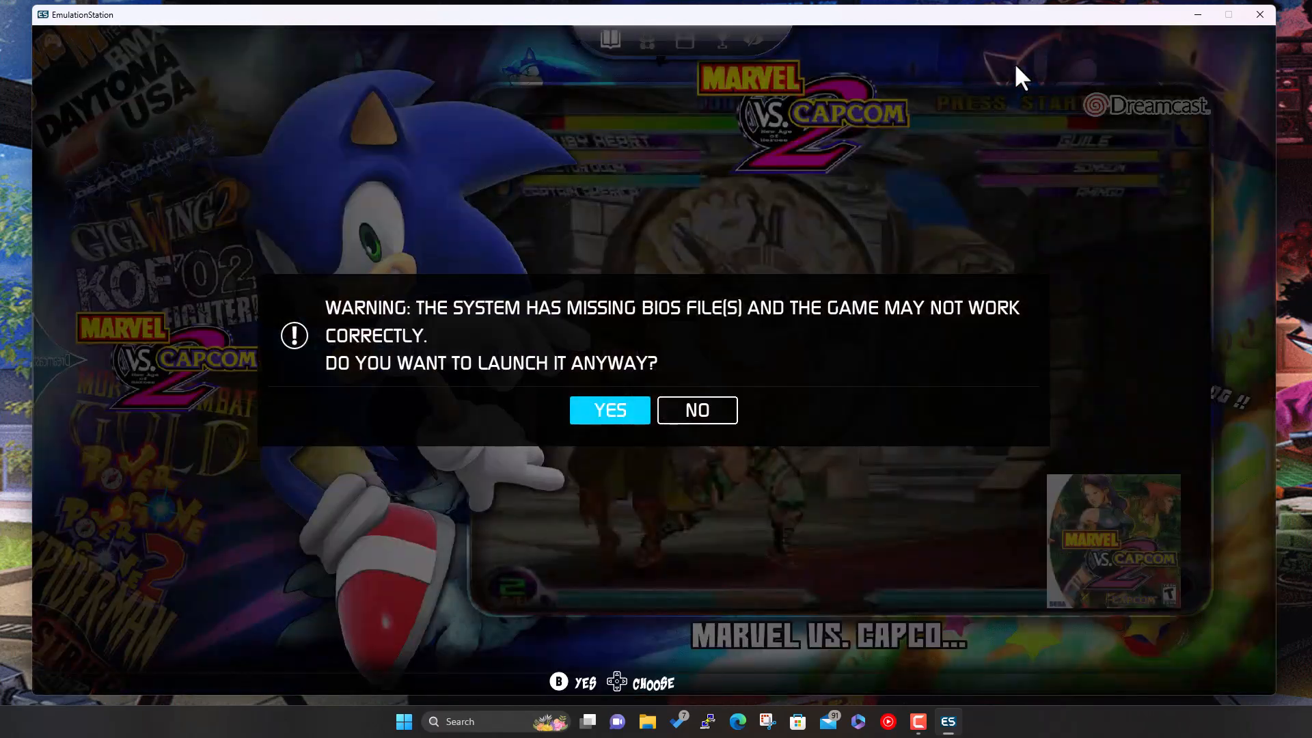
- Launch anyway despite the missing-BIOS warning and accept the Redream update
key("Right")
key("Left")
key("Right")
key("Left")
key("Right")
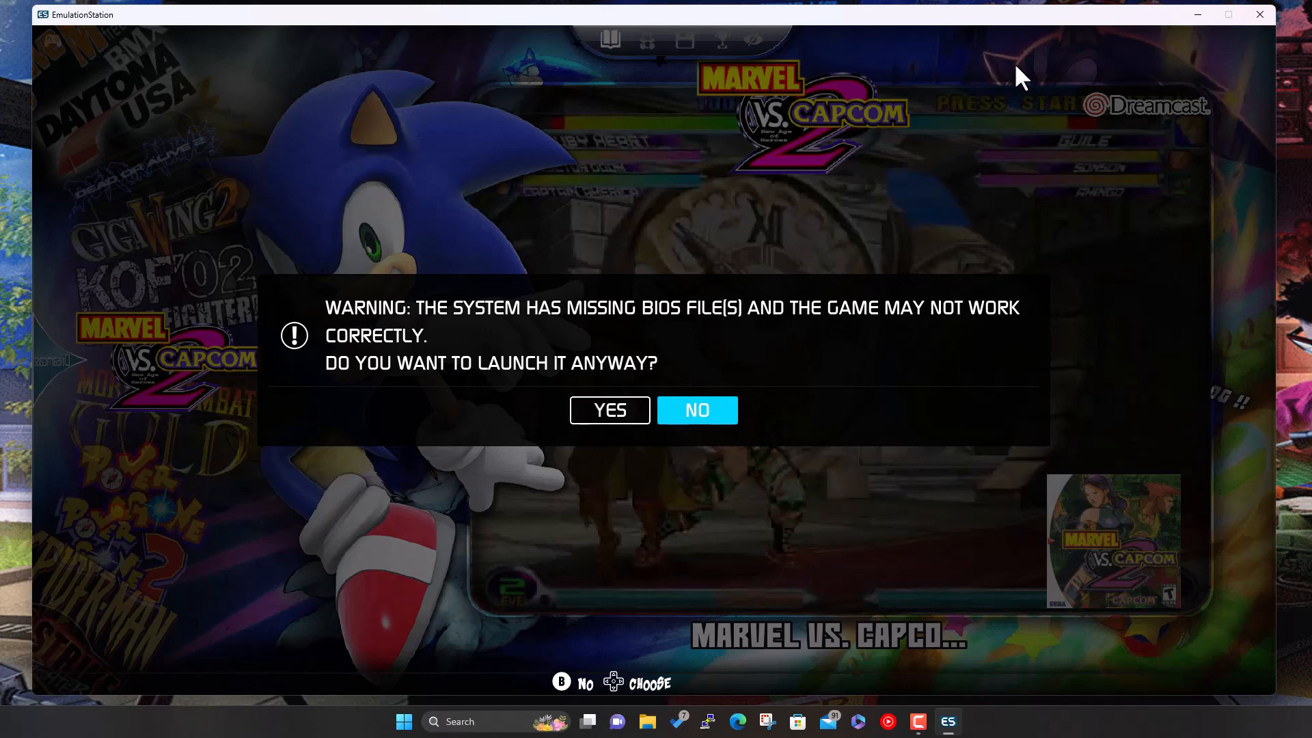
key("Left")
key("Right")
key("Left")
key("Return")
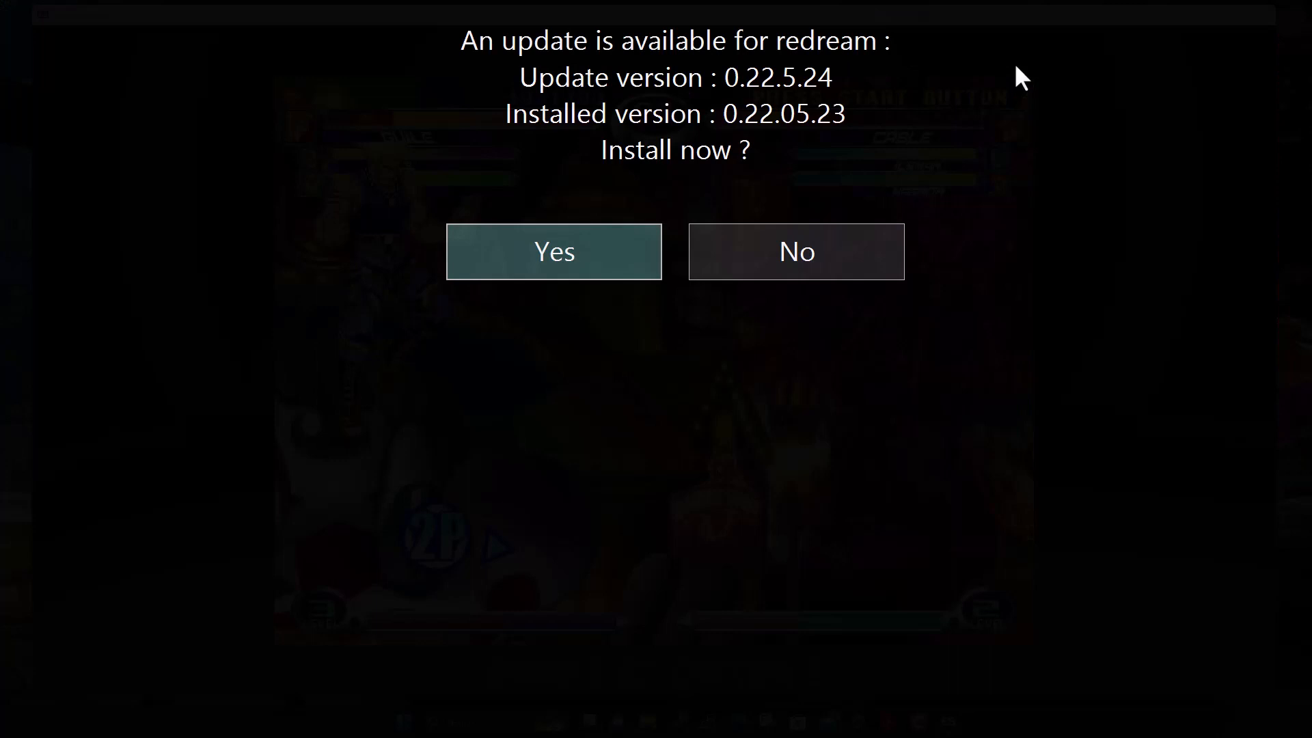
key("Return")
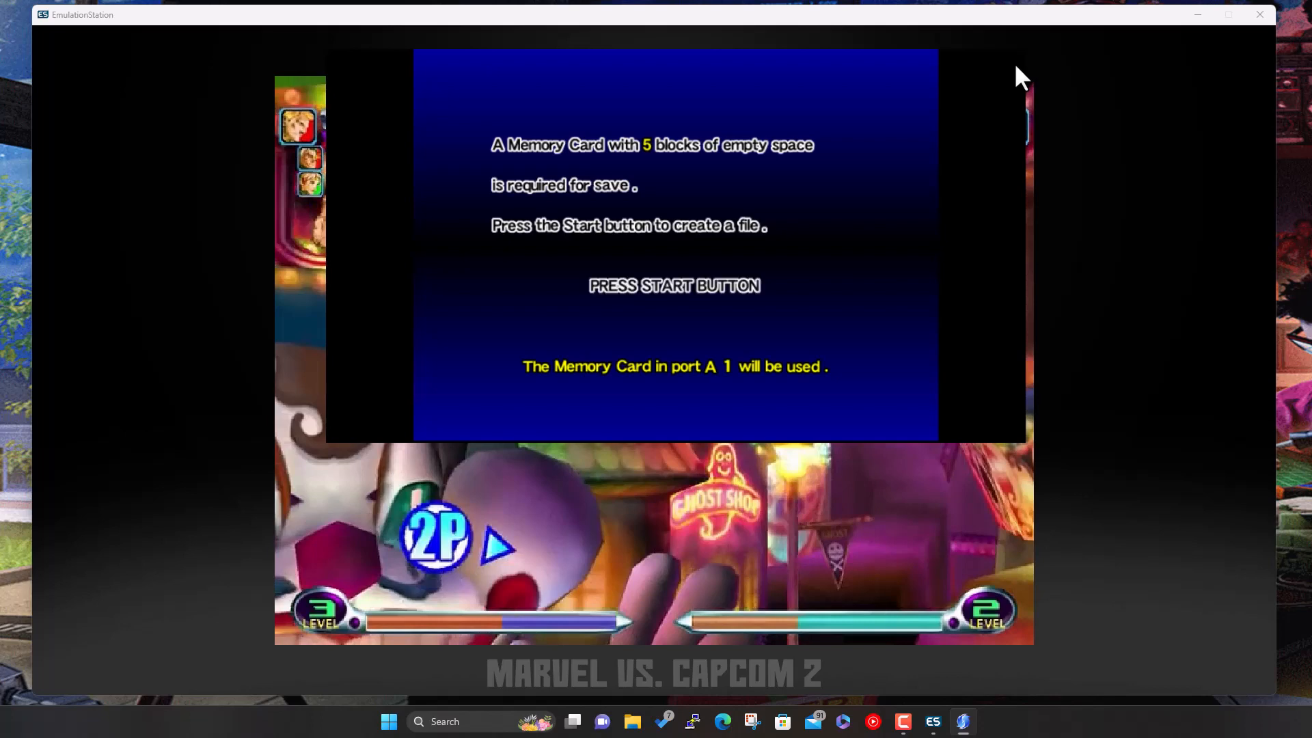
- Toggle fullscreen on and off, create the memory card save file, then close Redream
key("alt+Return")
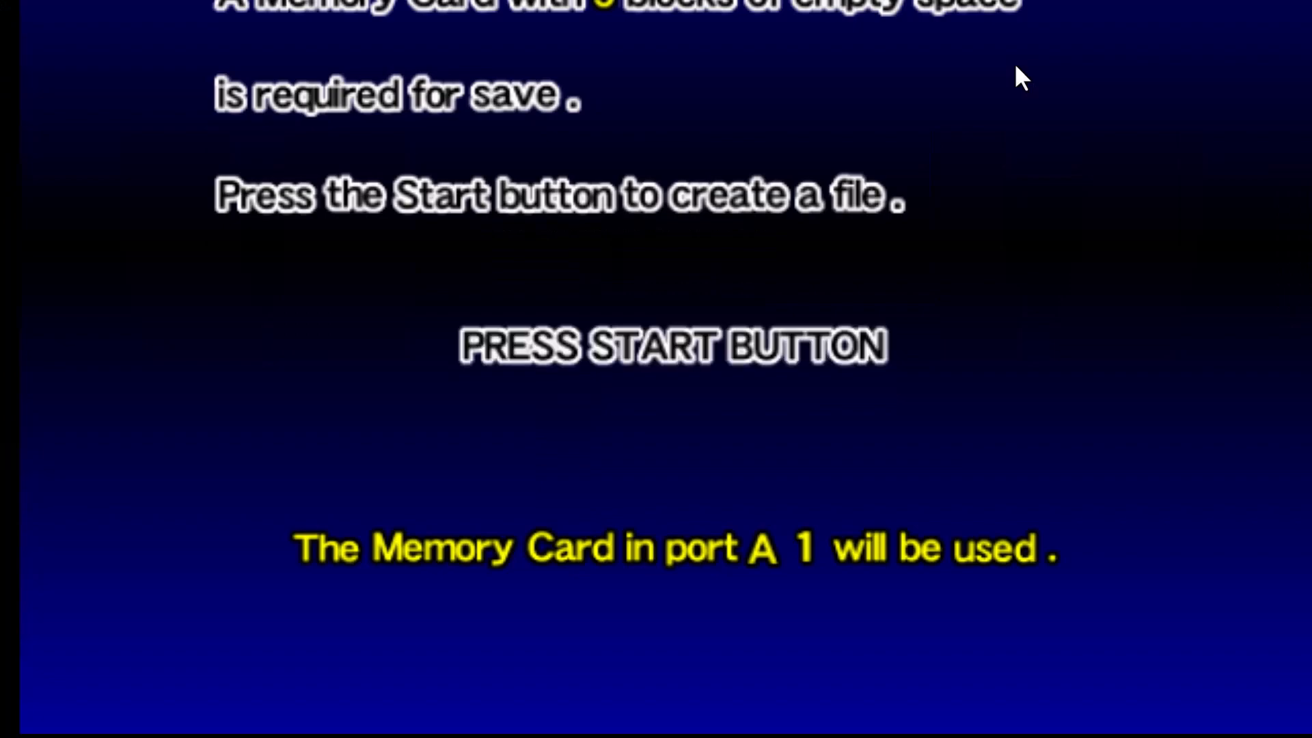
key("alt+Return")
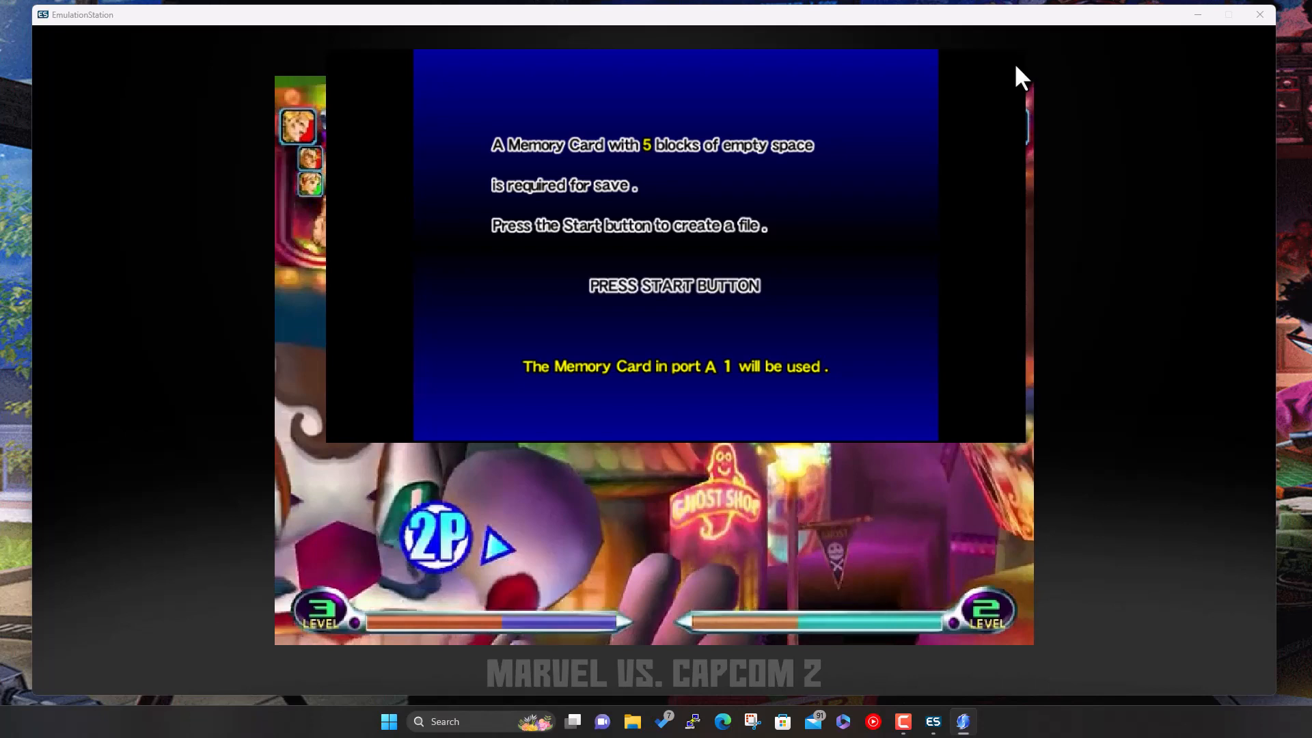
key("Return")
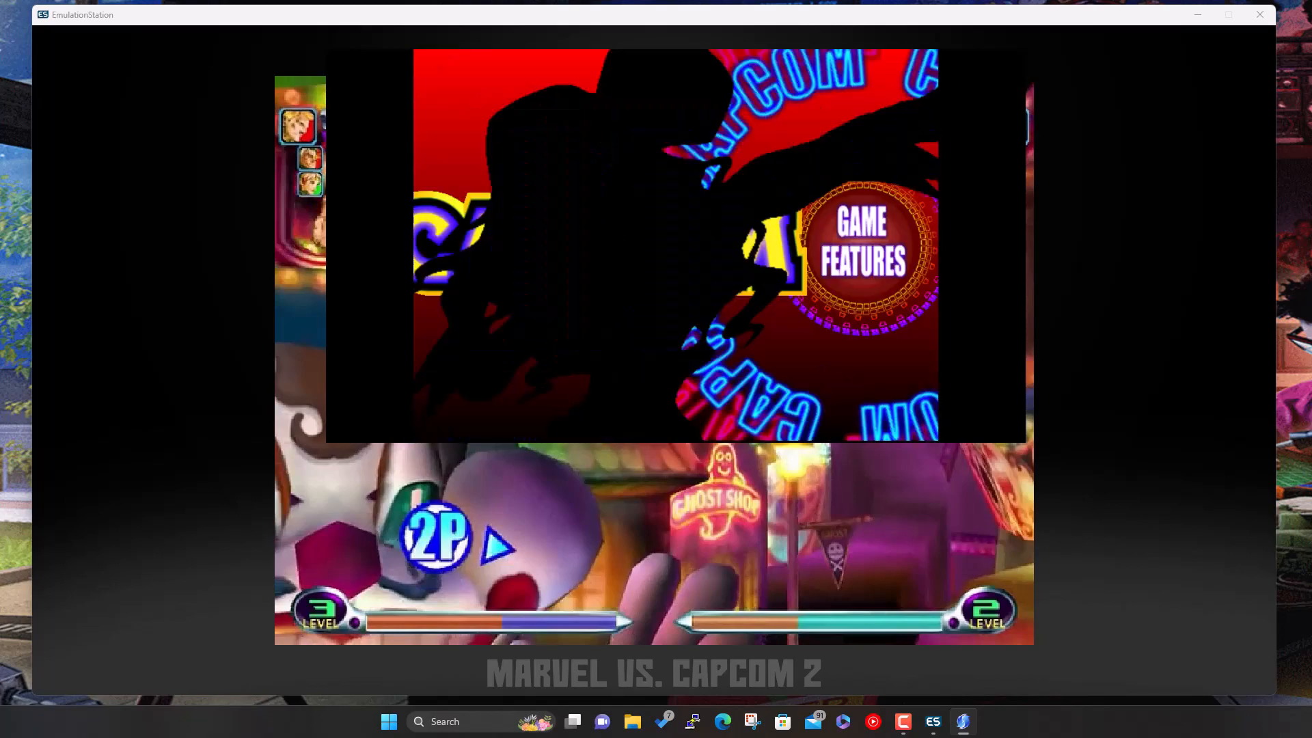
key("Escape")
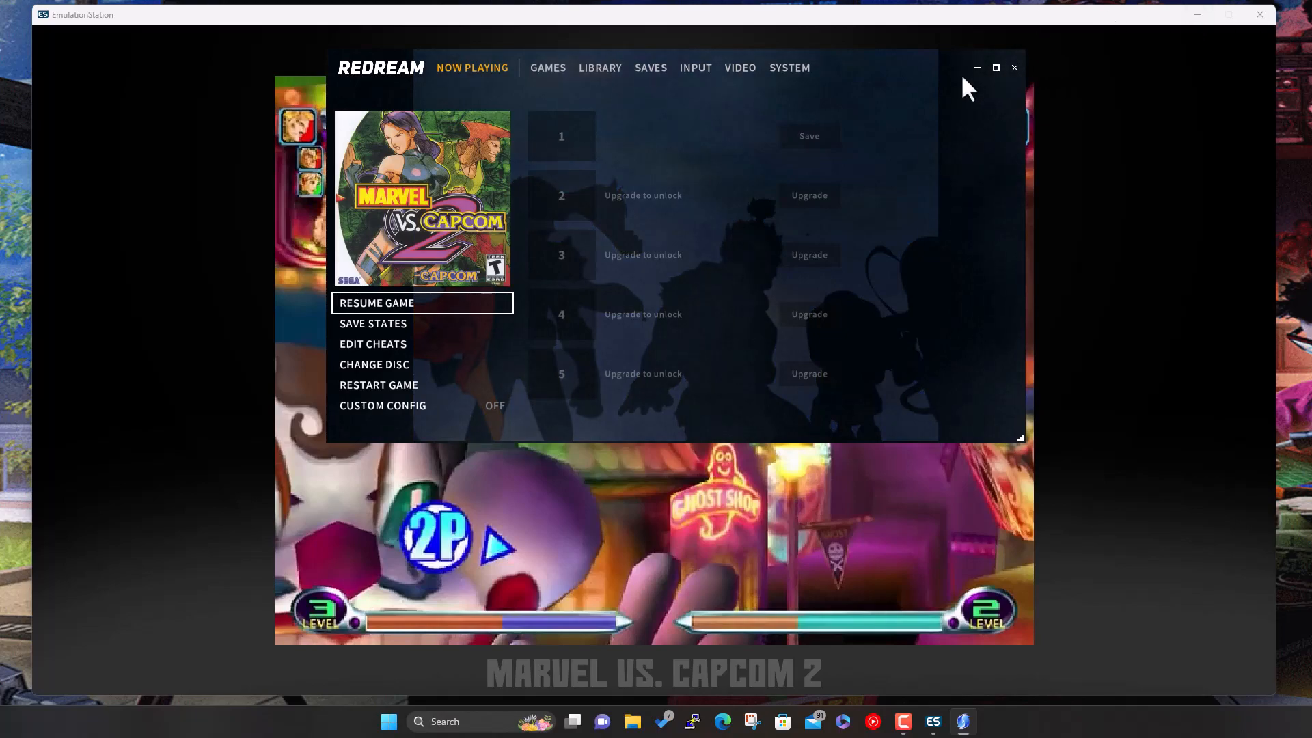
left_click(1014, 68)
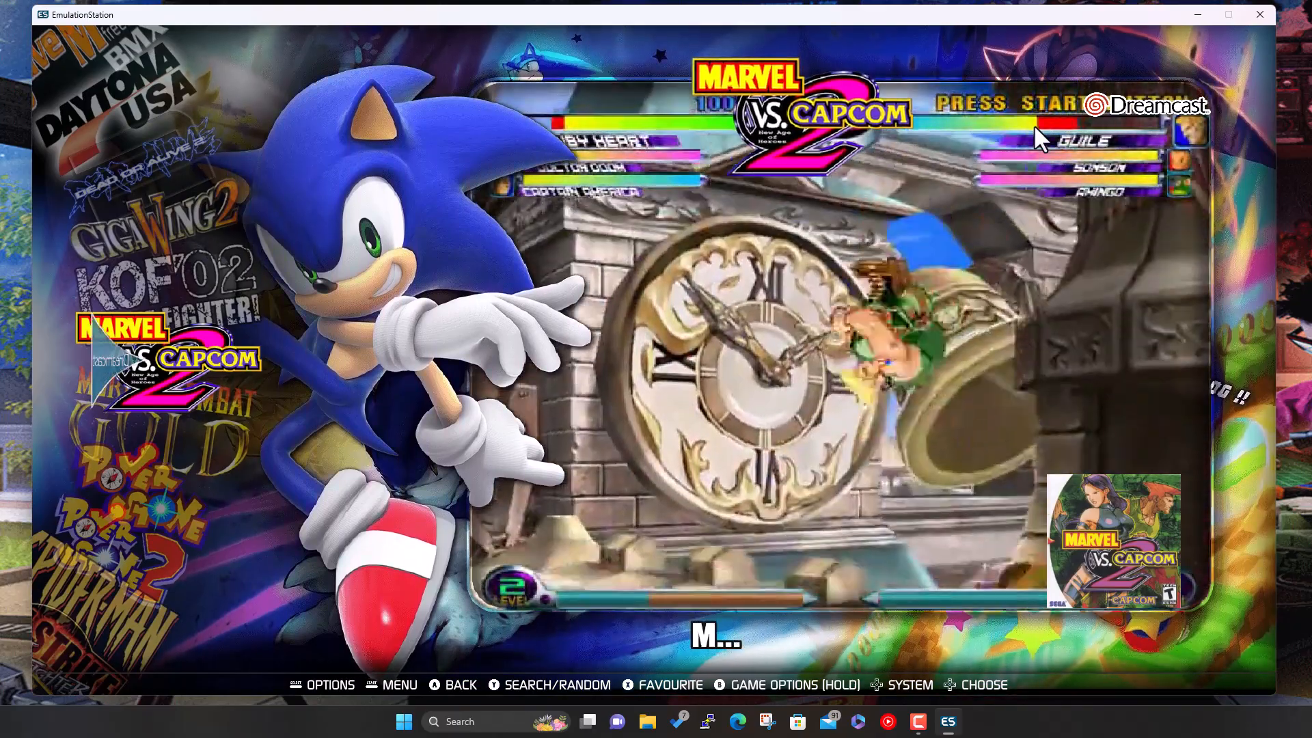
- From the Dreamcast system view, open Main Menu > Game Settings and answer NO to updating gamelists
key("Escape")
key("space")
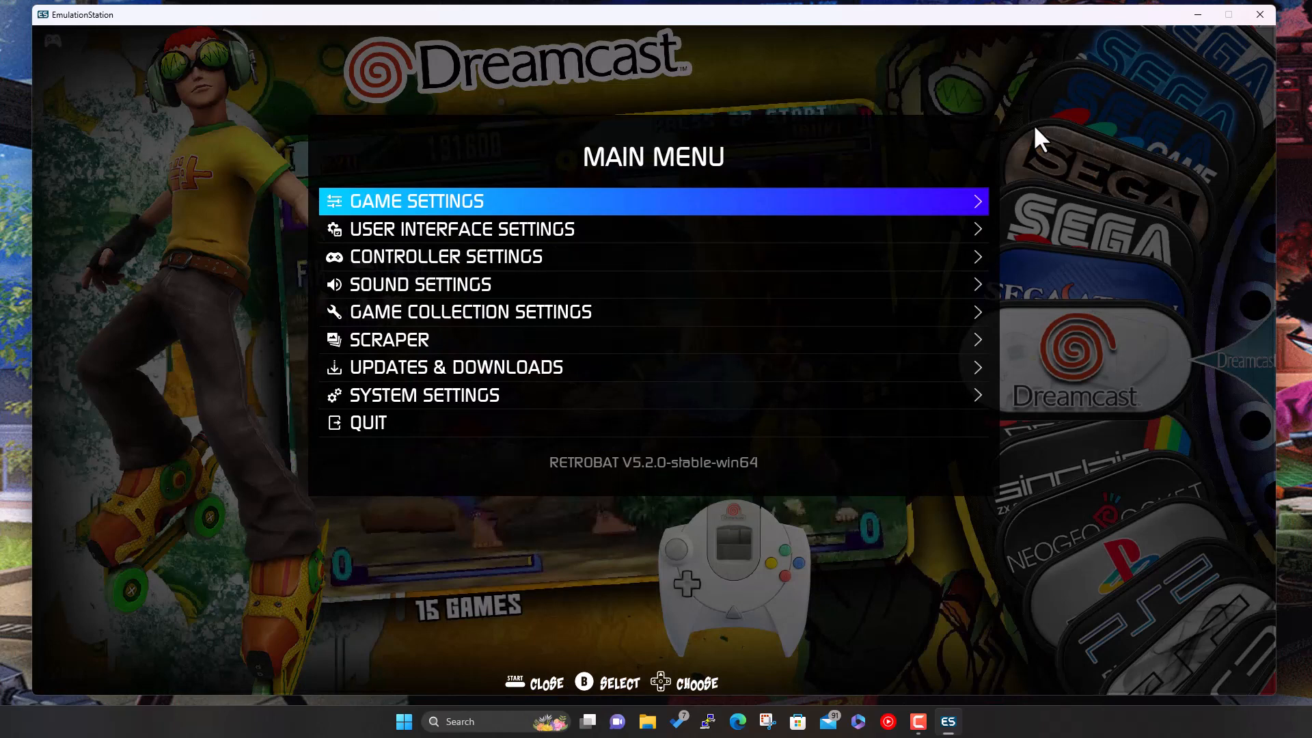
key("Return")
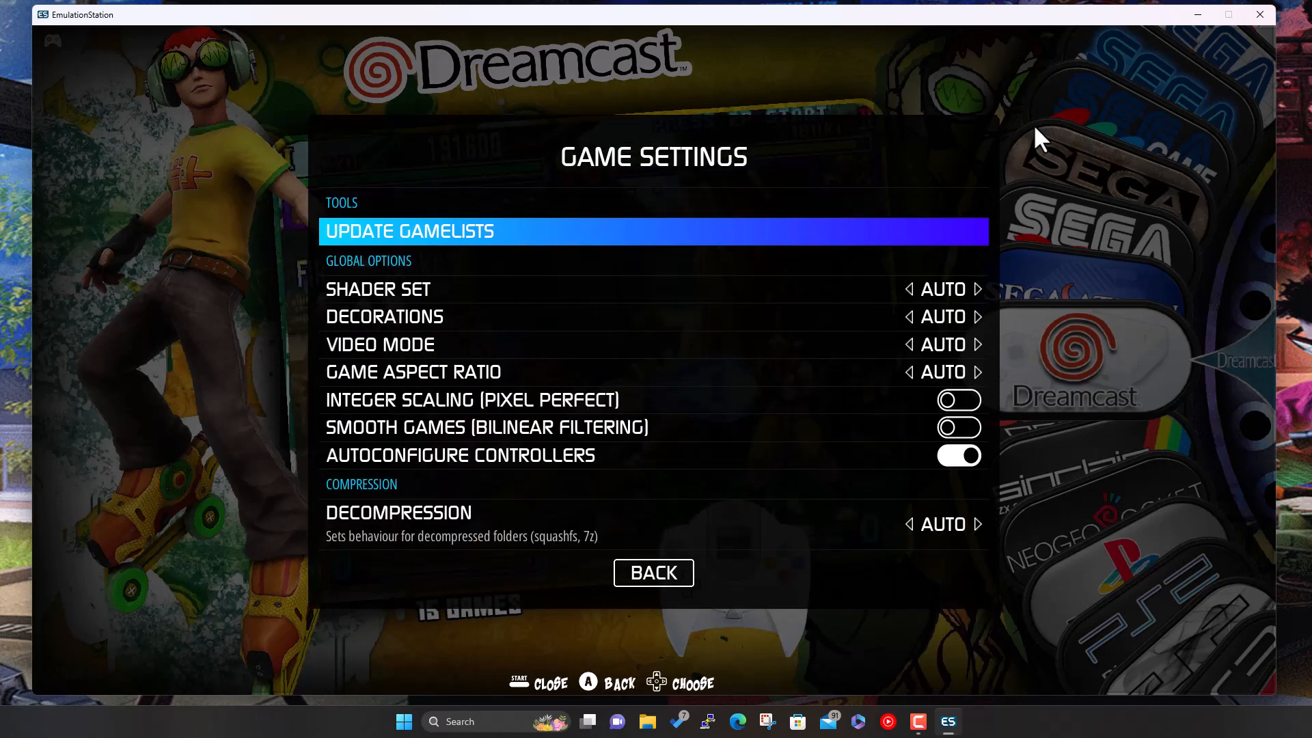
key("Return")
key("Right")
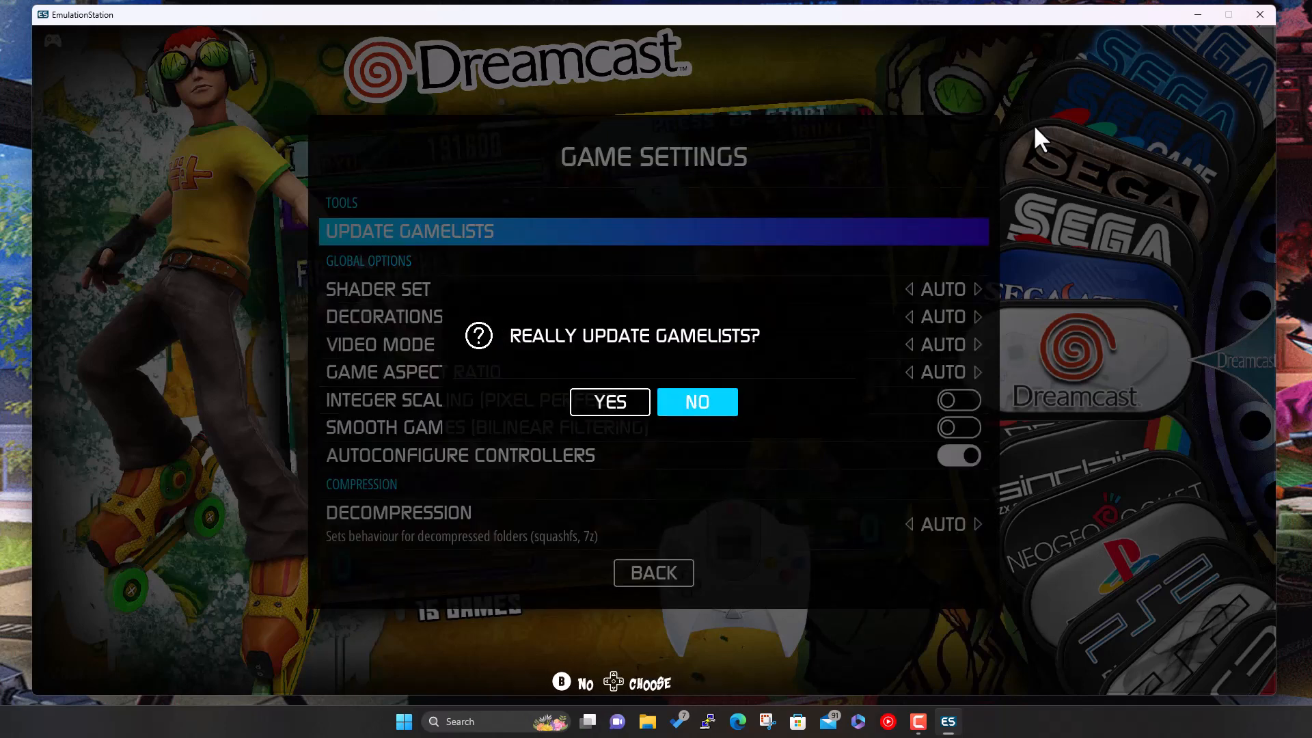
key("Return")
- Open Per System Advanced Configuration in Game Settings
key("Down")
key("Down")
key("Down")
key("Down")
key("Down")
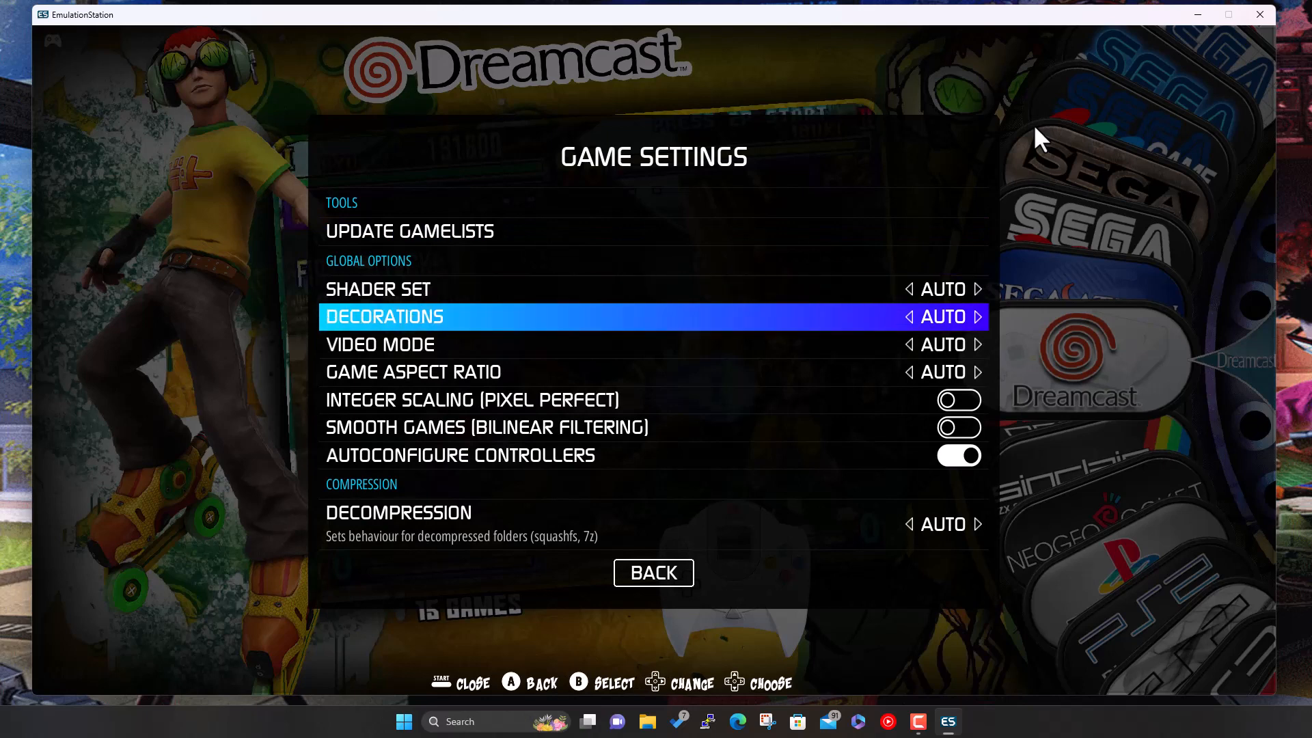
key("Down")
key("Down")
key("Down")
key("Down")
key("Down")
key("Down")
key("Down")
key("Down")
key("Down")
key("Down")
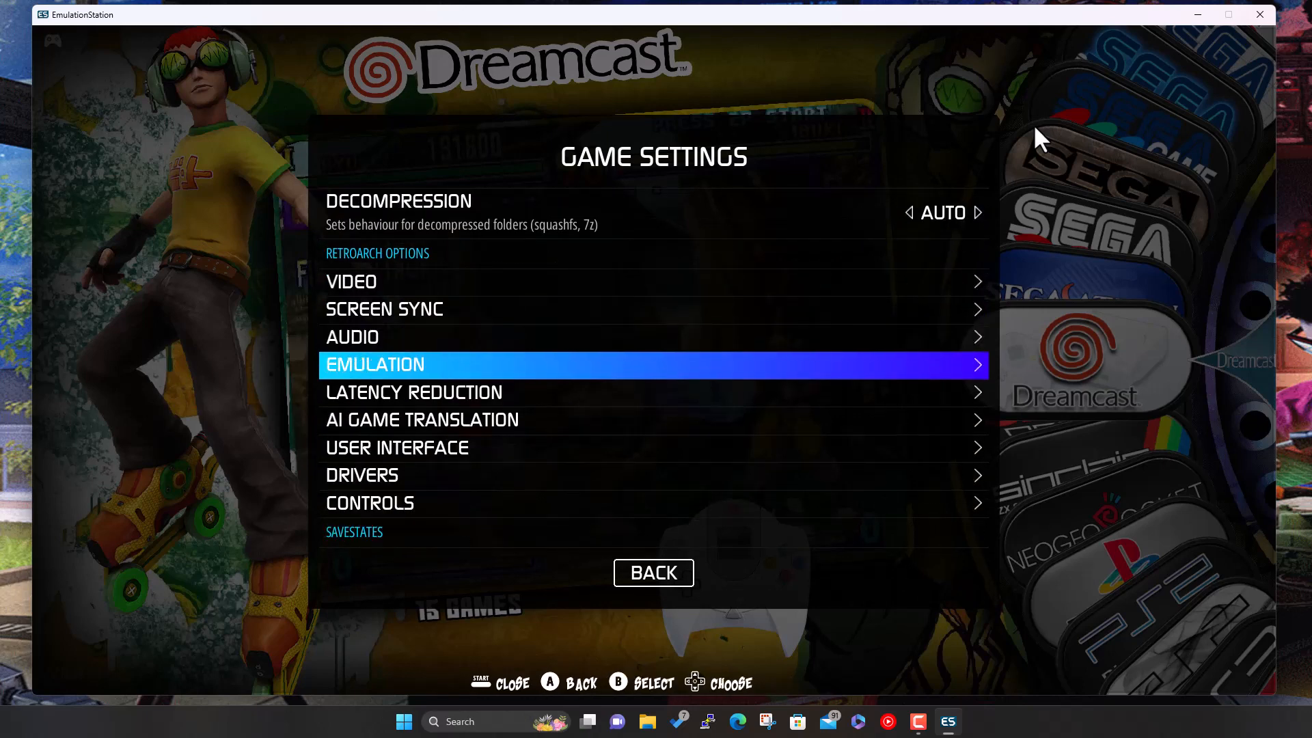
key("Down")
key("Down")
key("Down")
key("Down")
key("Down")
key("Down")
key("Down")
key("Down")
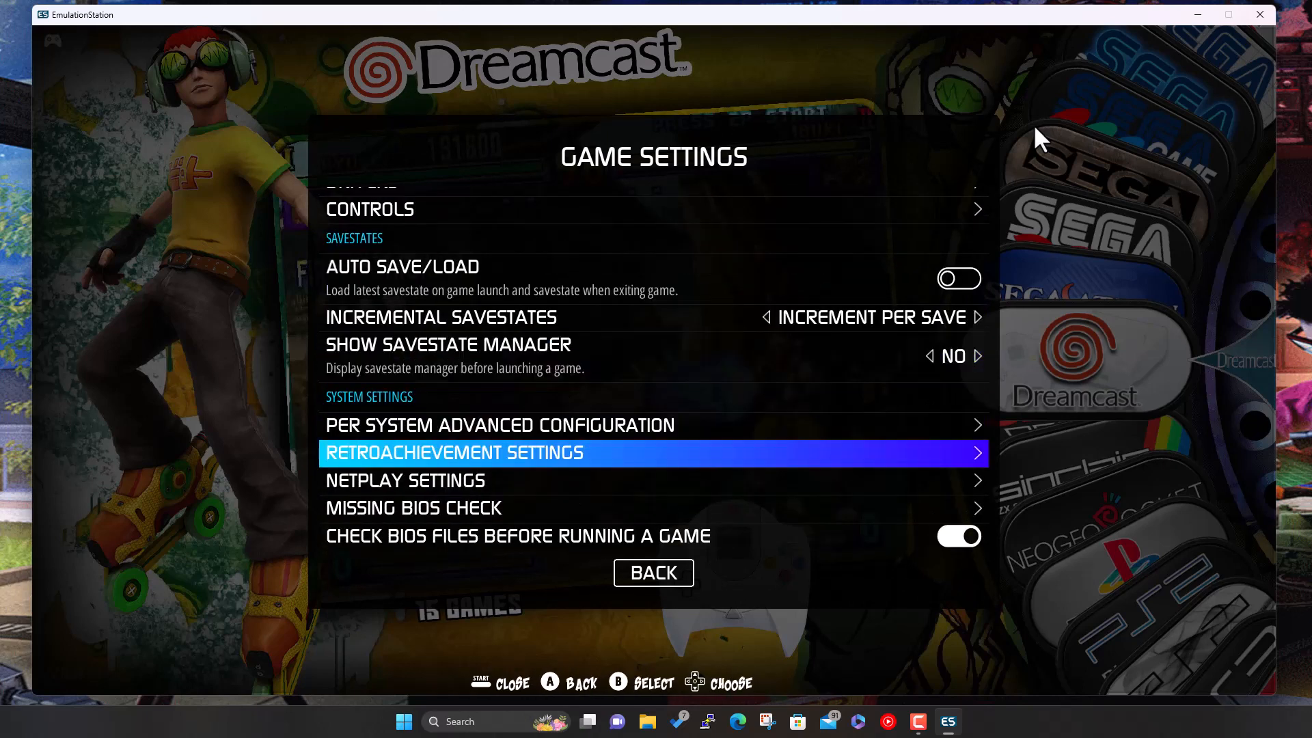
key("Up")
key("Up")
key("Return")
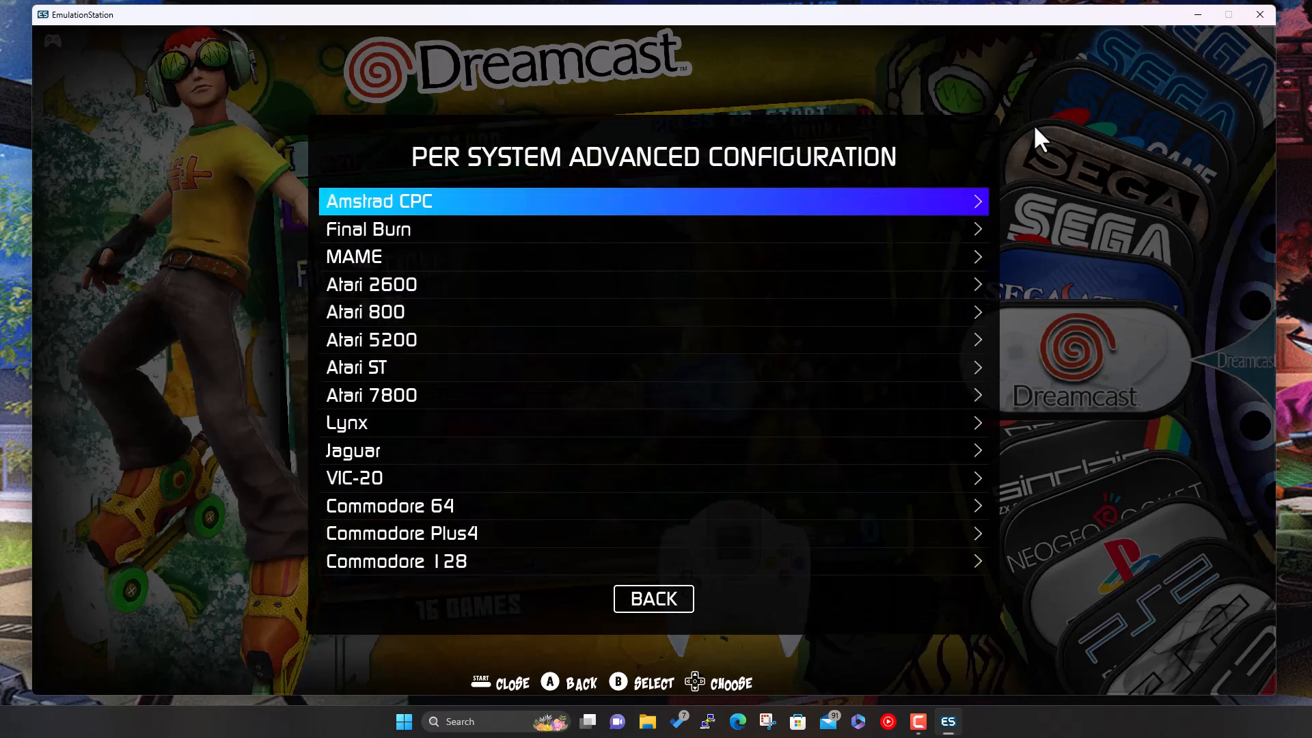
- Change the Dreamcast emulator from Redream to DEMUL: DREAMCAST and back out of its settings
key("Down")
key("Down")
key("Down")
key("Down")
key("Down")
key("Down")
key("Down")
key("Down")
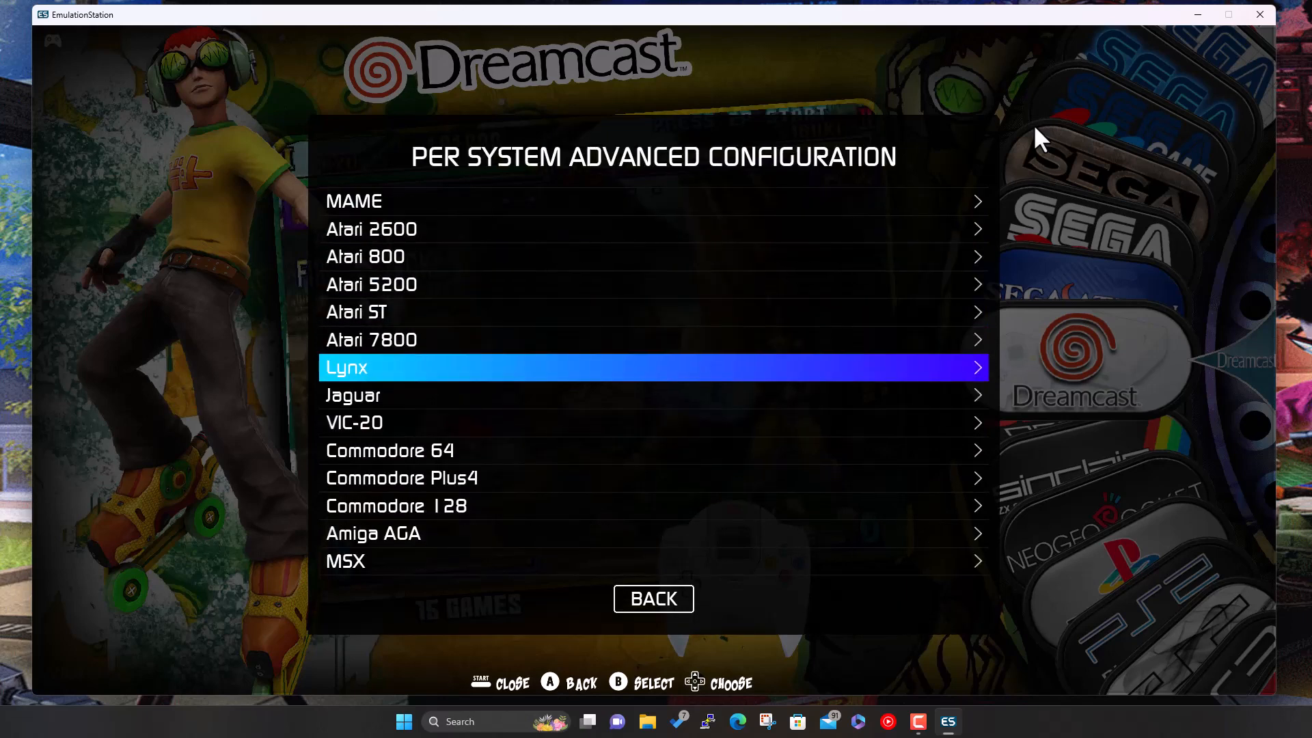
key("Down")
key("Down")
key("Down")
key("Down")
key("Down")
key("Down")
key("Down")
key("Down")
key("Down")
key("Down")
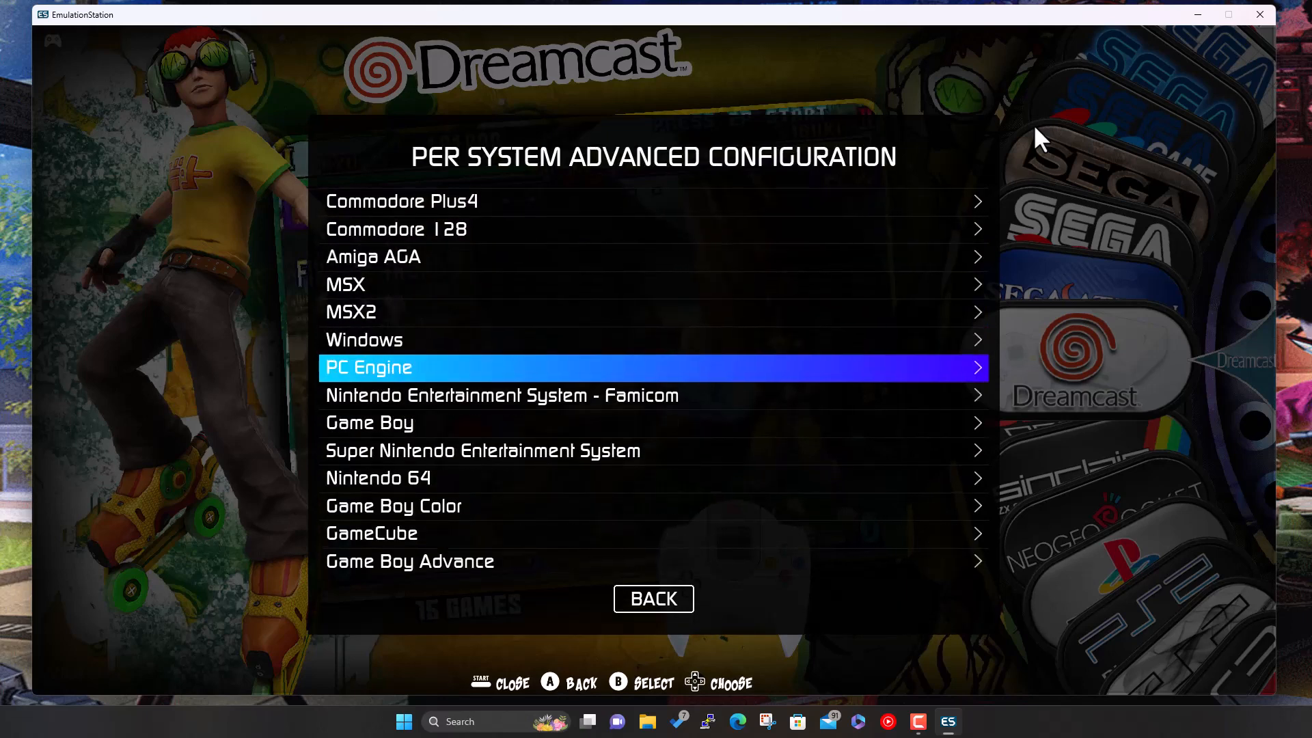
key("Down")
key("Down")
key("Down")
key("Down")
key("Down")
key("Down")
key("Down")
key("Down")
key("Down")
key("Down")
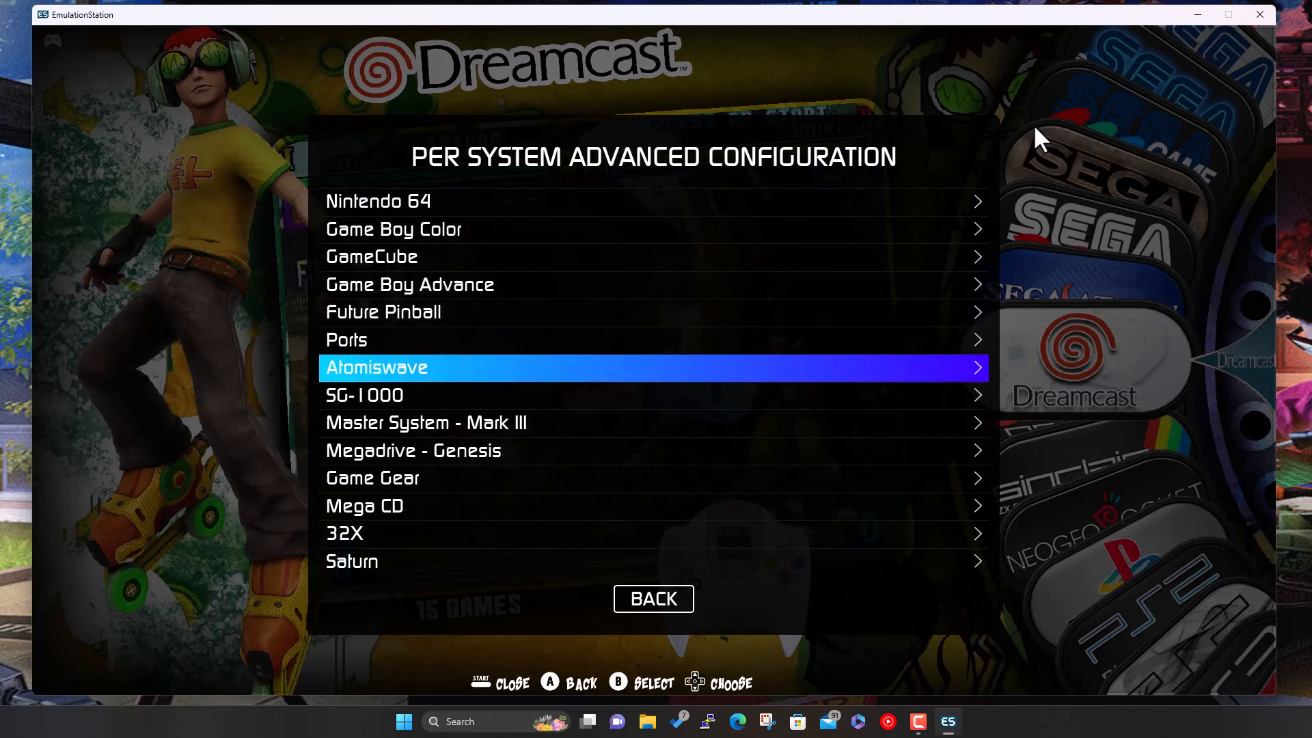
key("Down")
key("Down")
key("Down")
key("Down")
key("Down")
key("Down")
key("Down")
key("Down")
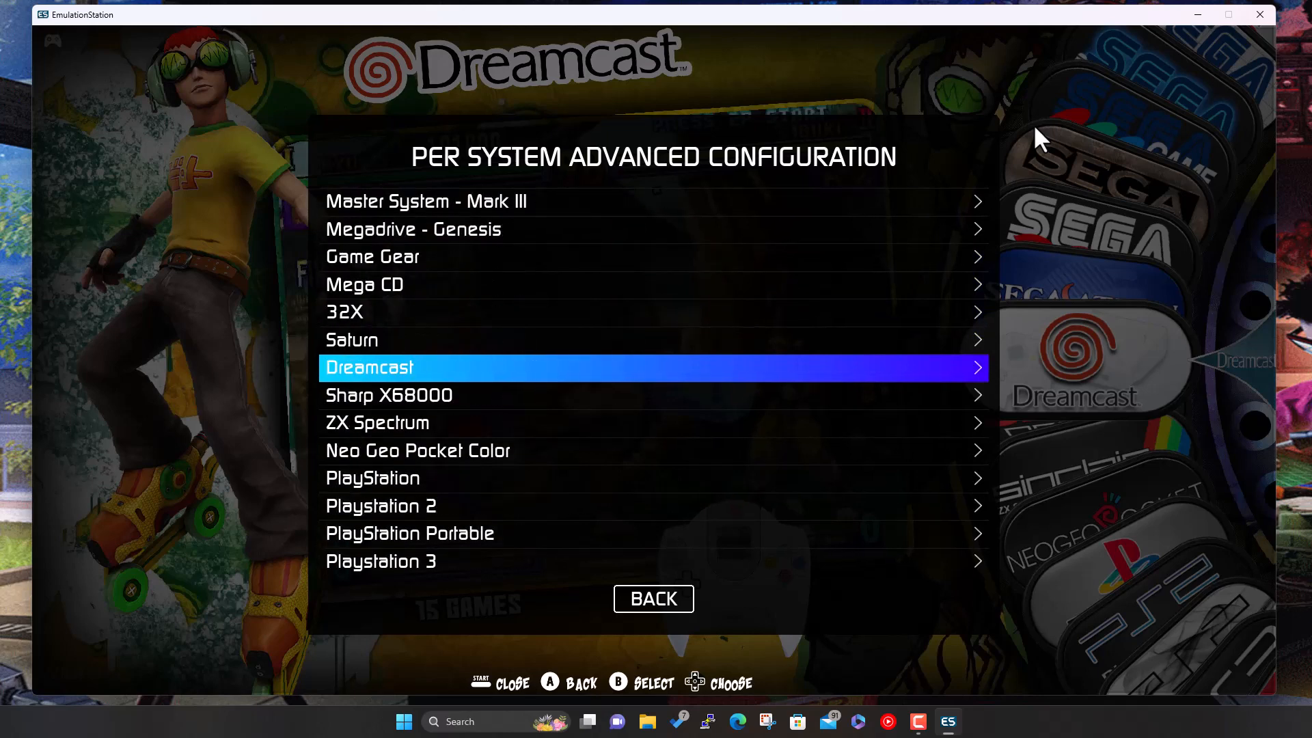
key("Return")
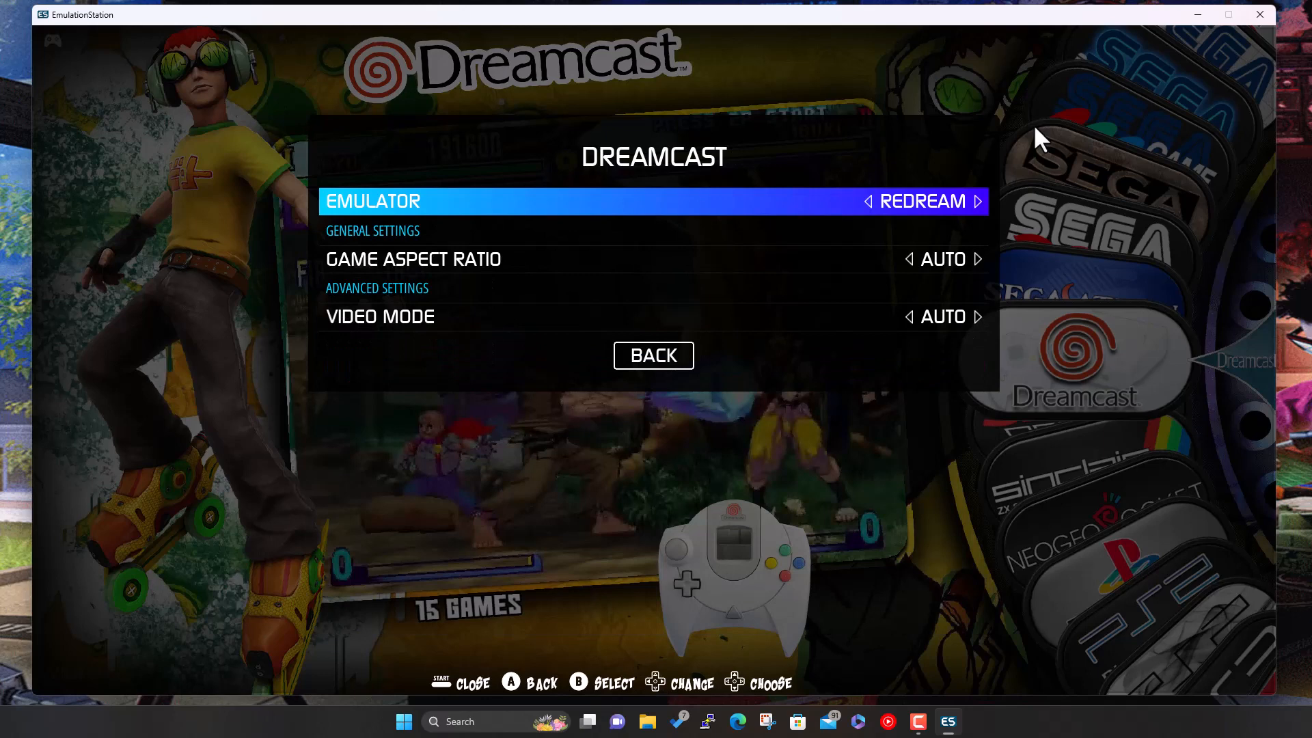
key("Return")
key("Down")
key("Return")
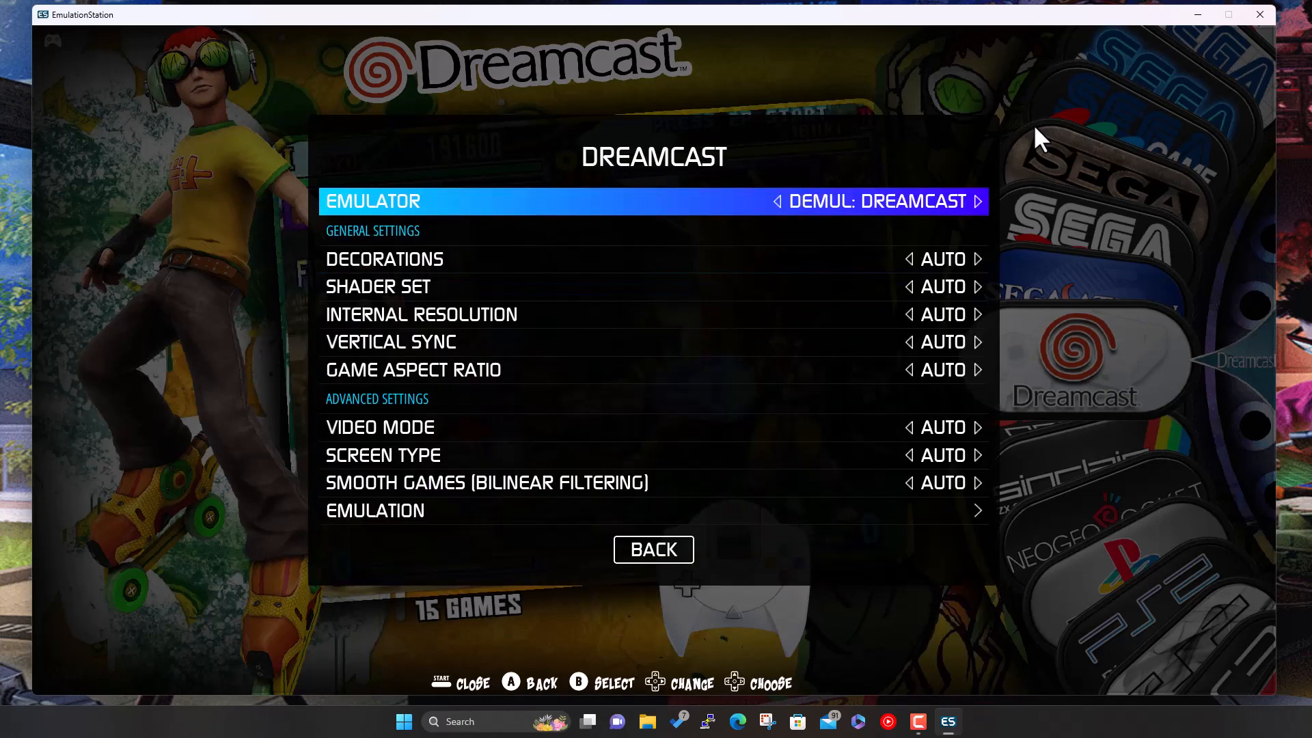
key("BackSpace")
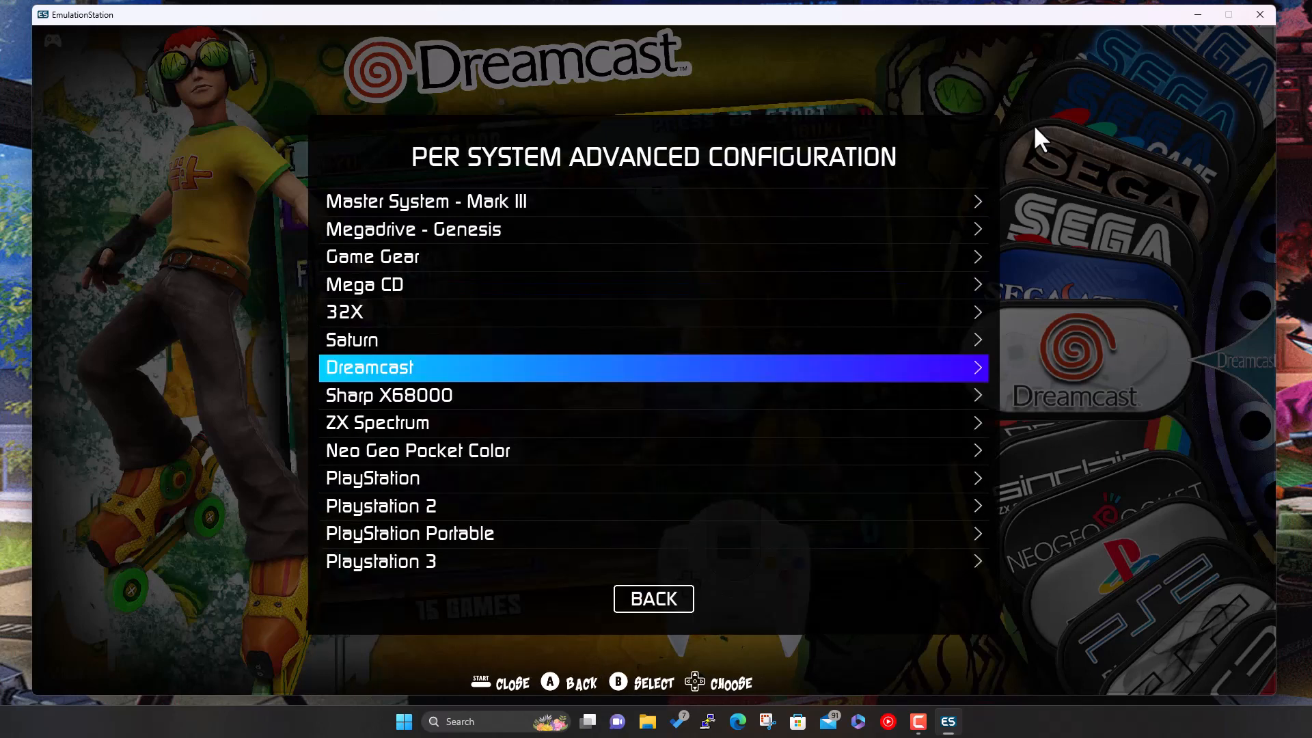
key("BackSpace")
key("BackSpace")
key("BackSpace")
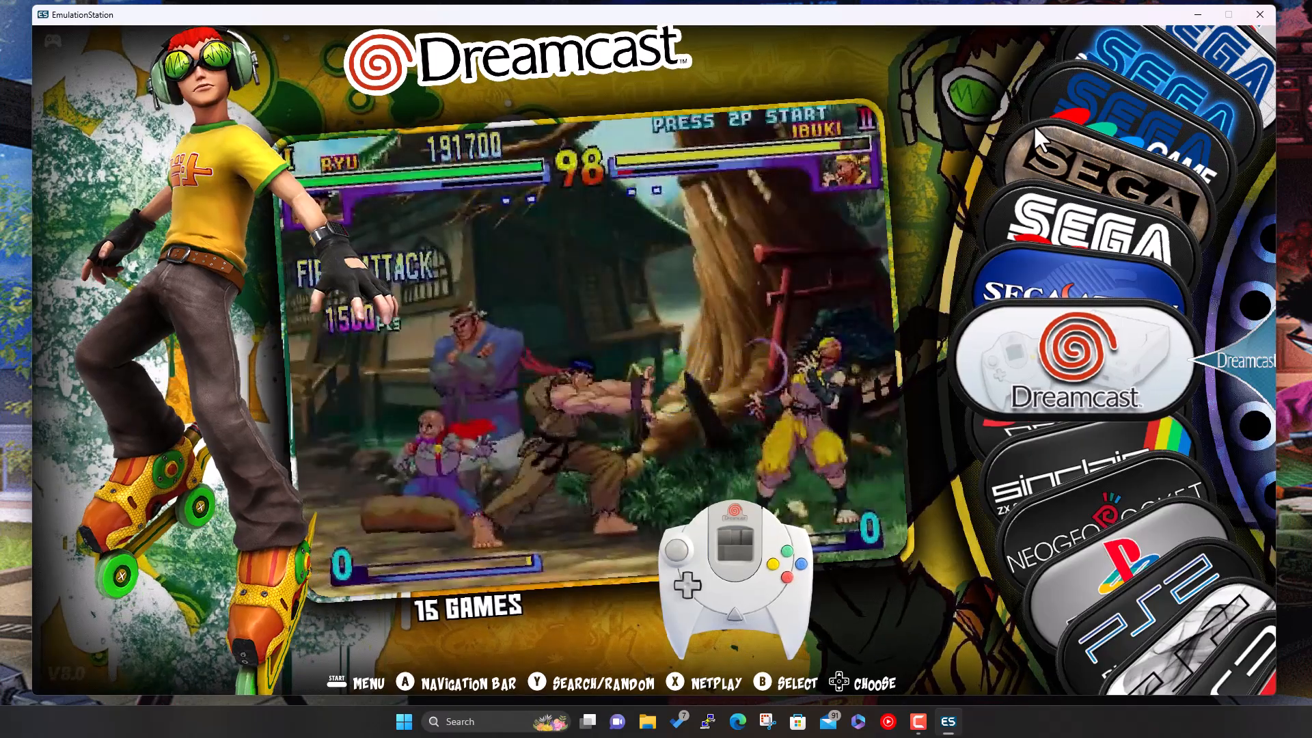
- Start Marvel vs. Capcom 2, accepting the missing BIOS warning and the Demul installation
key("Return")
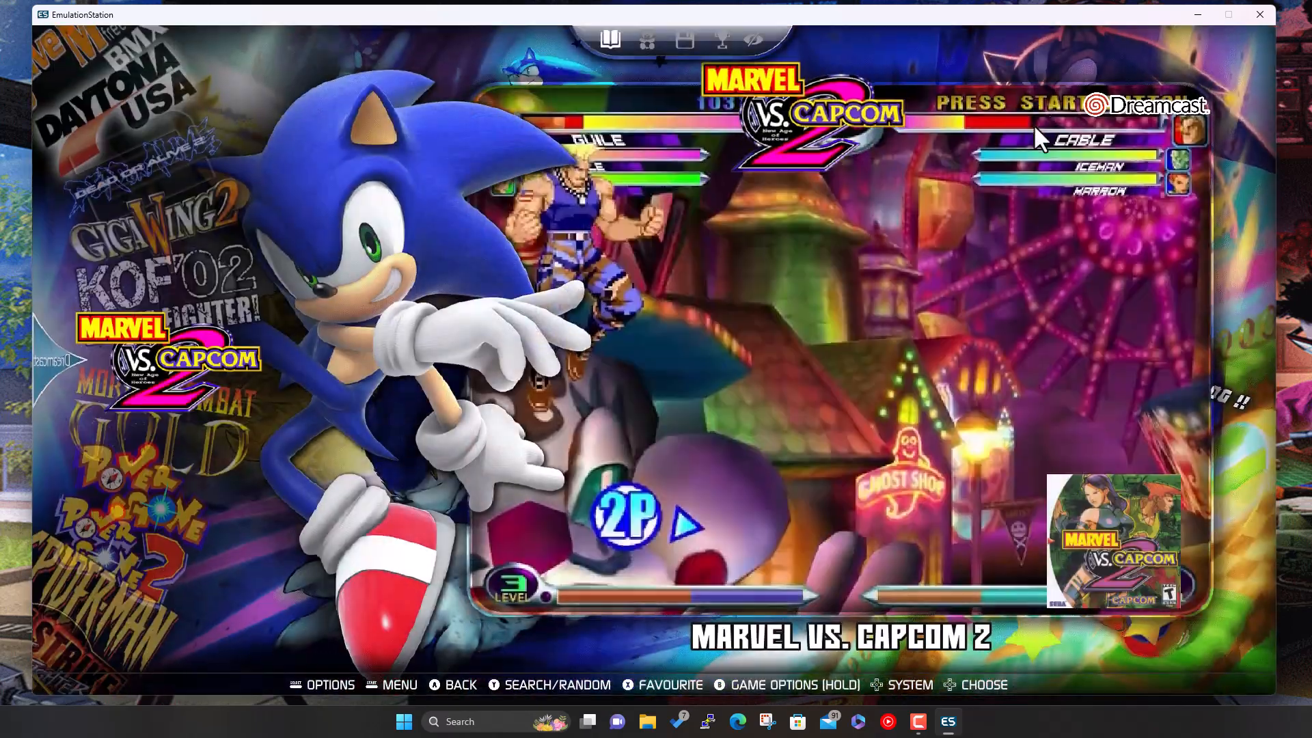
key("Return")
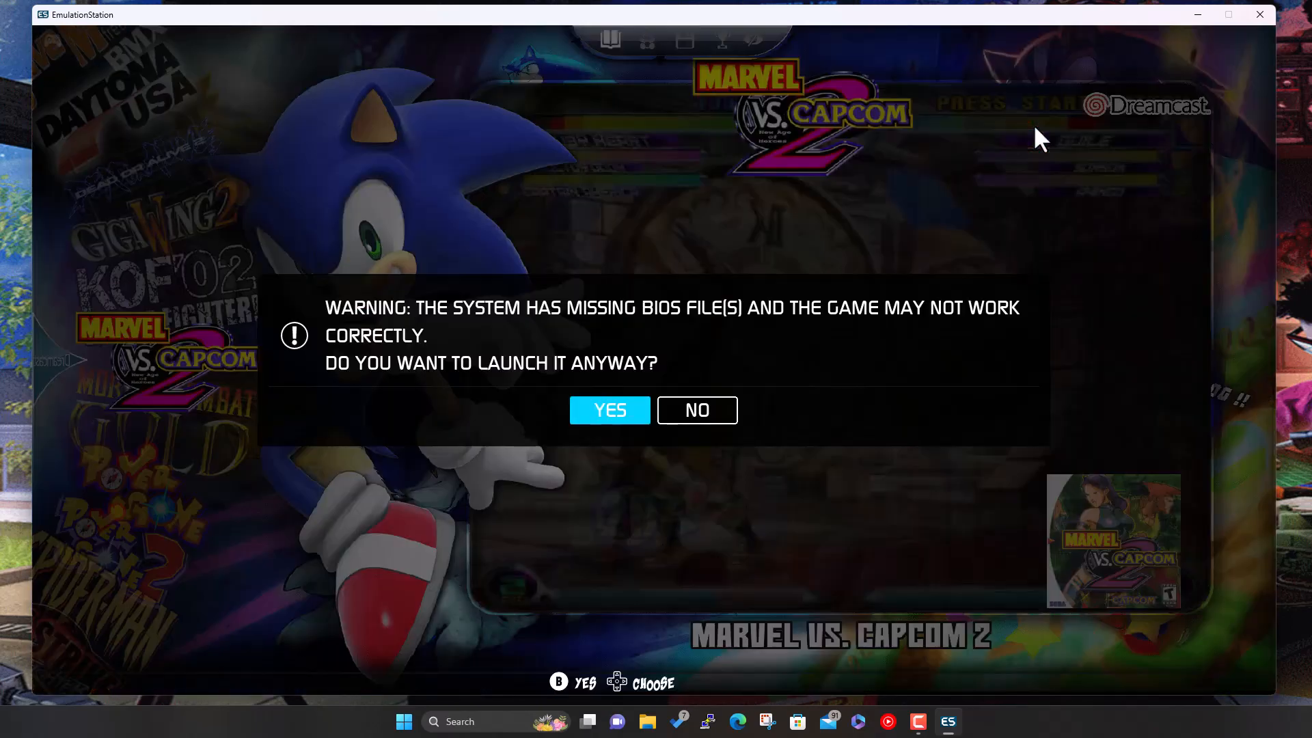
key("Return")
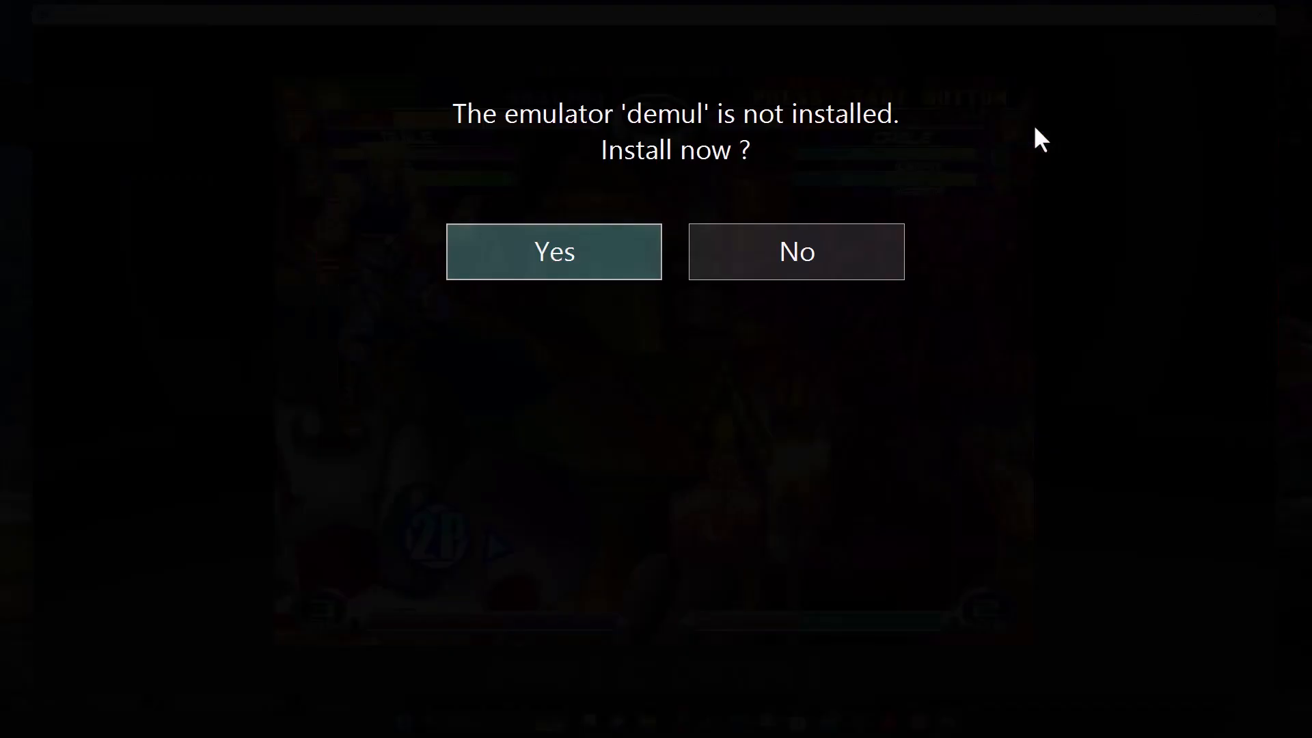
key("Return")
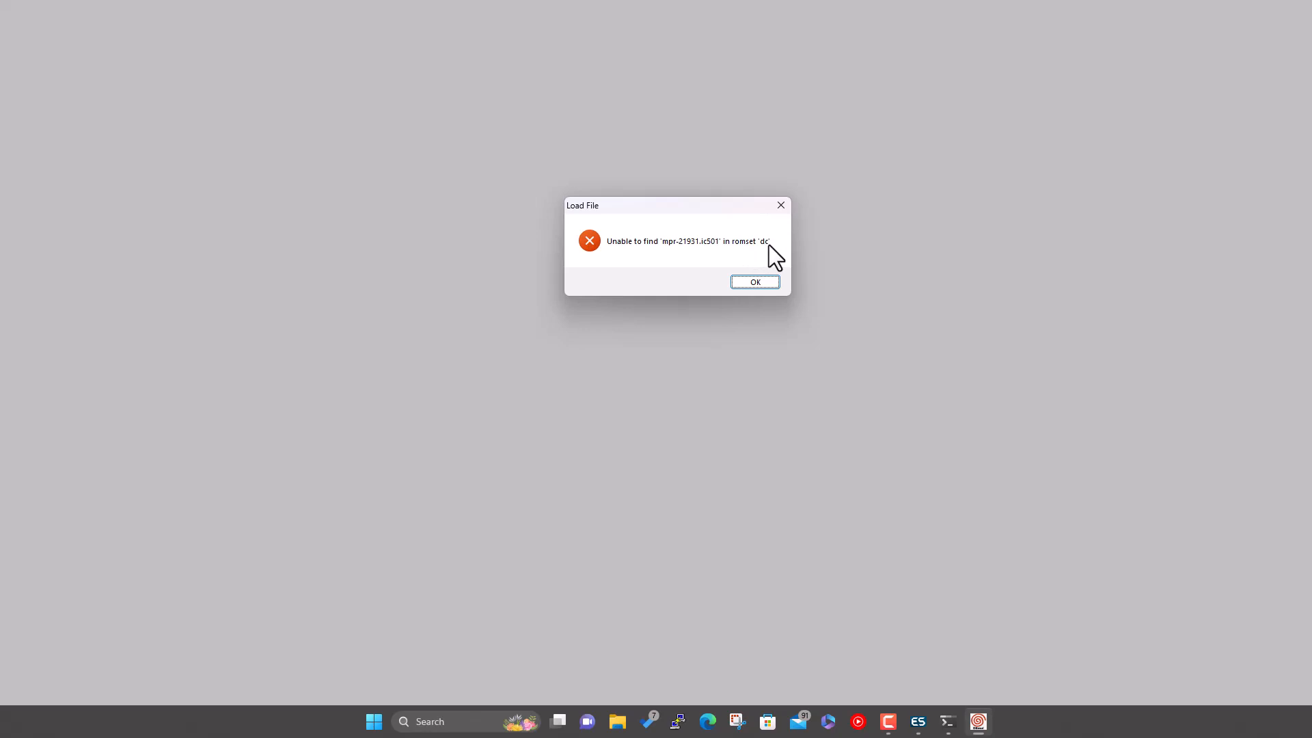
- Dismiss Demul's missing 'mpr-21931.ic501' error, check the Dreamcast BIOS setting under Config, and exit Demul
left_click(764, 285)
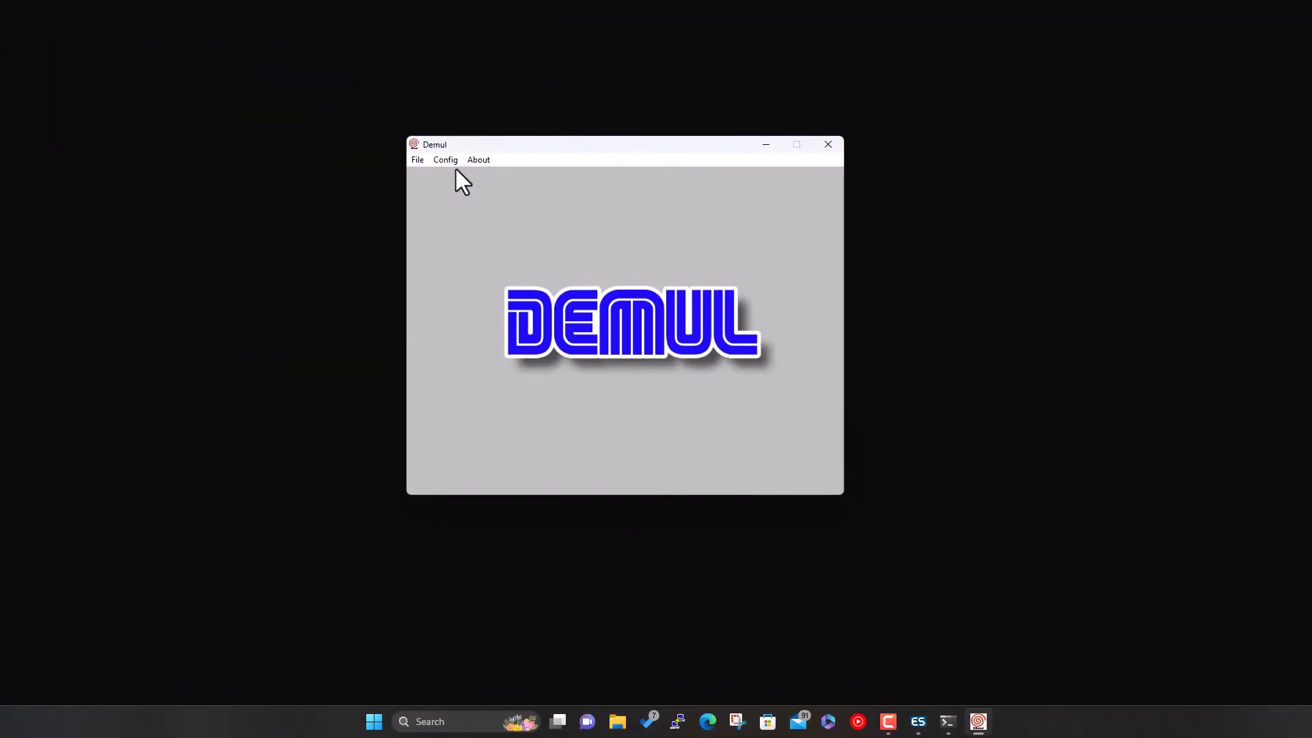
left_click(445, 160)
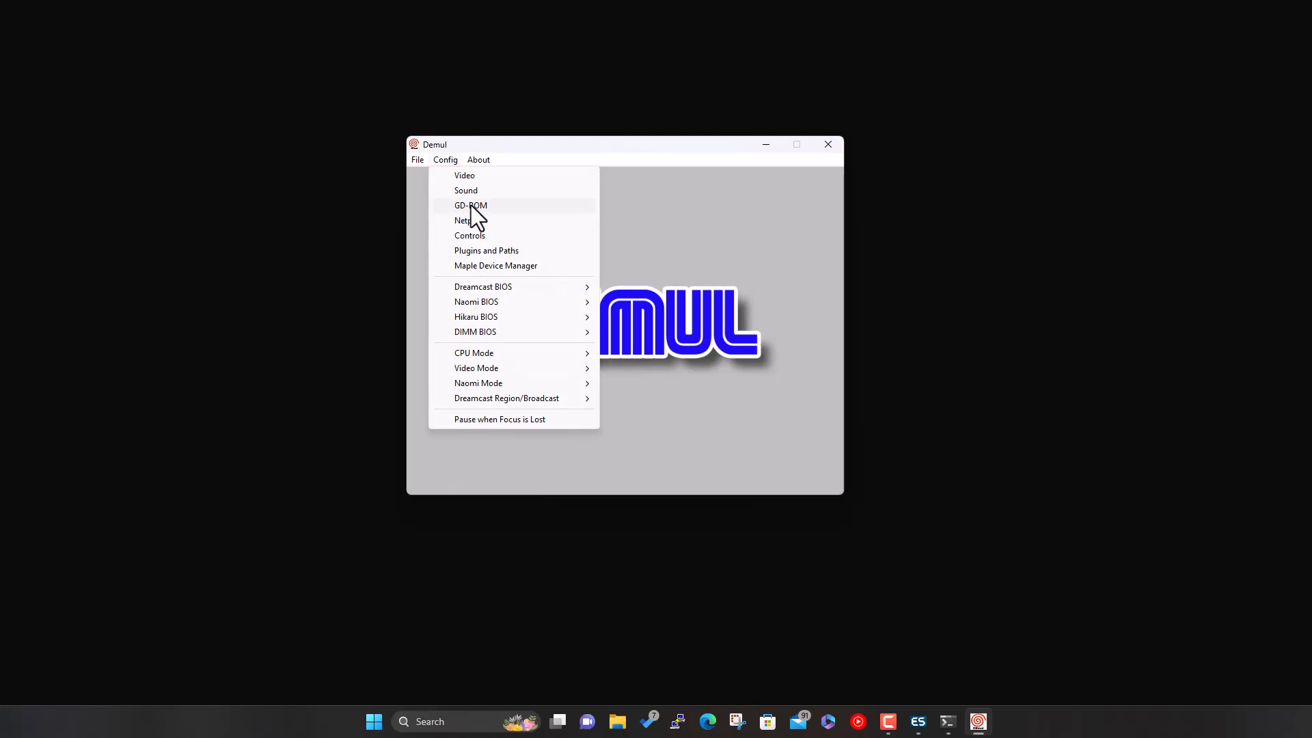
mouse_move(555, 283)
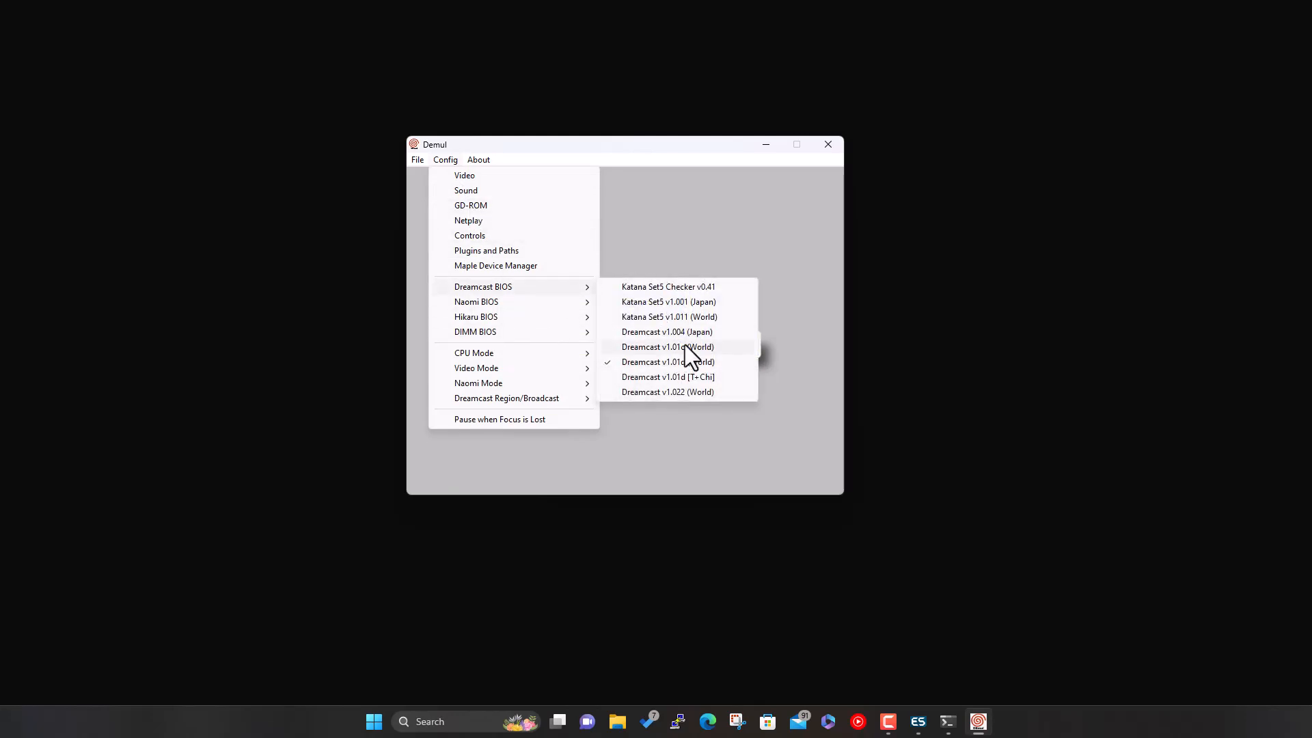
mouse_move(557, 311)
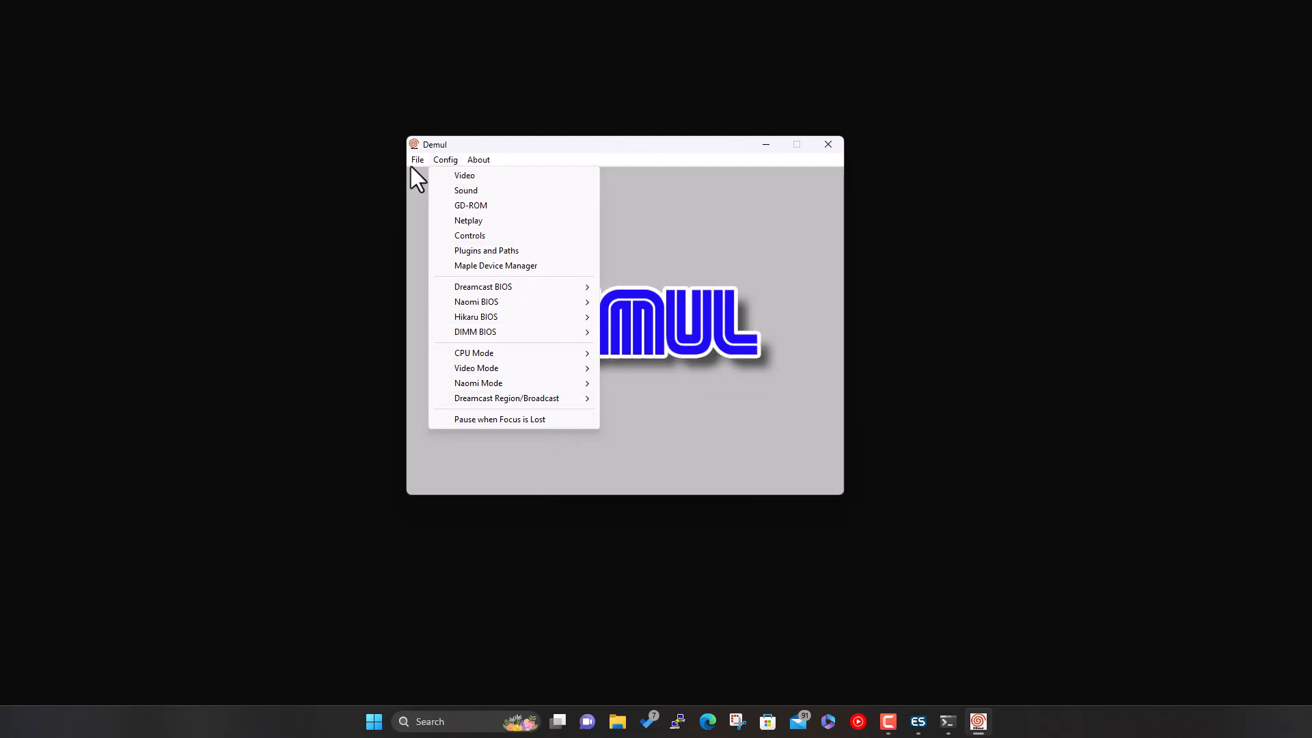
mouse_move(412, 164)
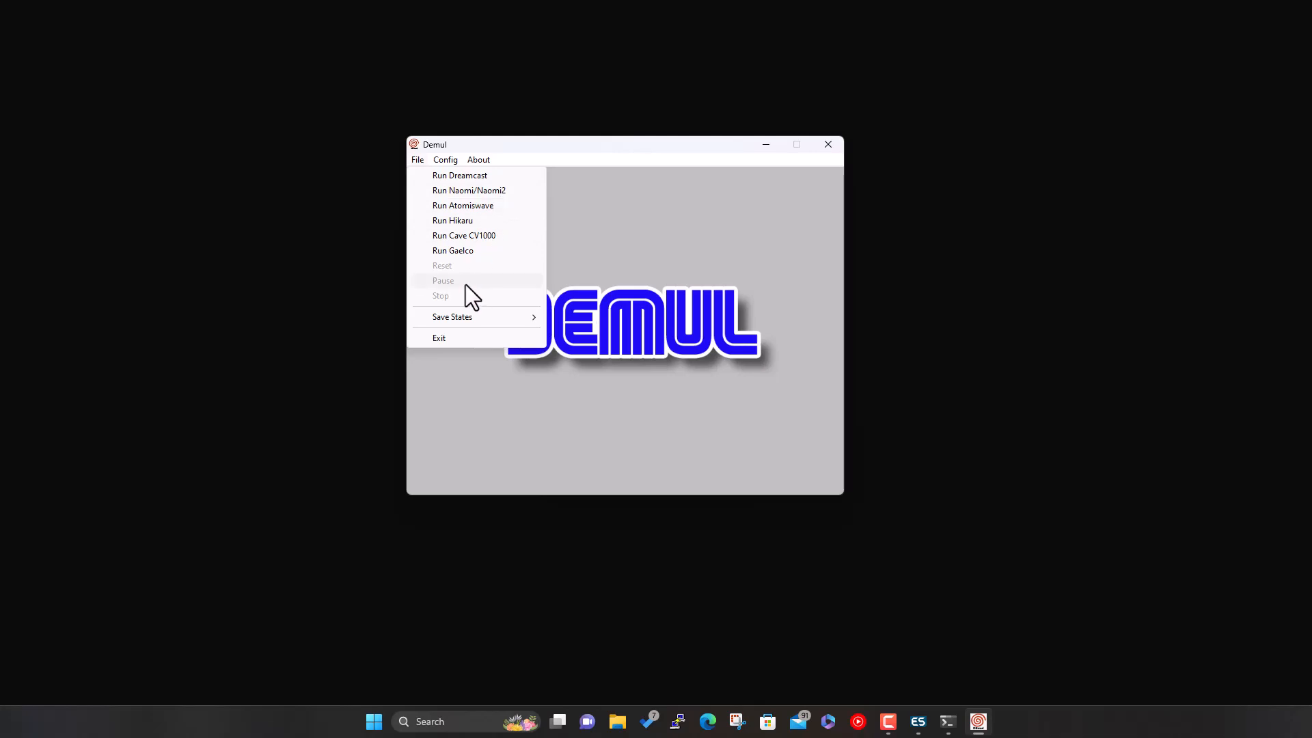
left_click(436, 336)
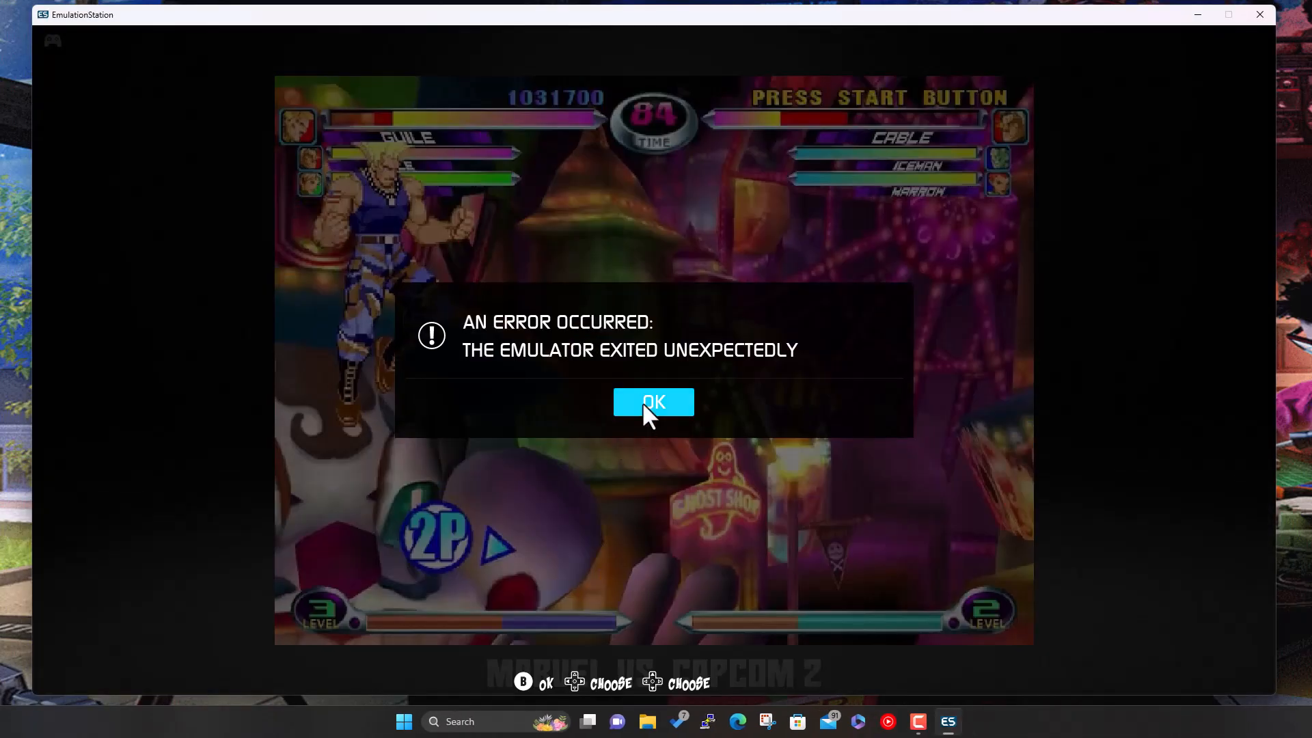
- Dismiss the emulator-exited error and bring up the Main Menu
left_click(642, 402)
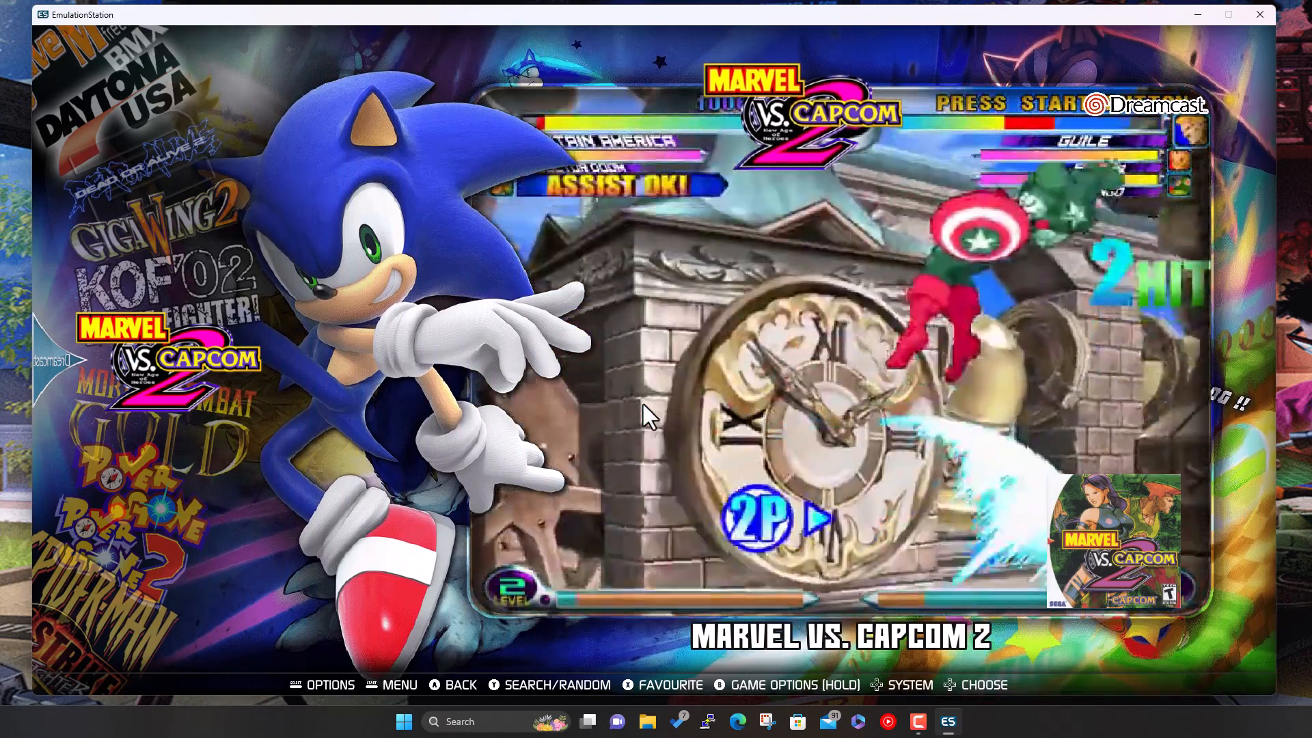
key("Return")
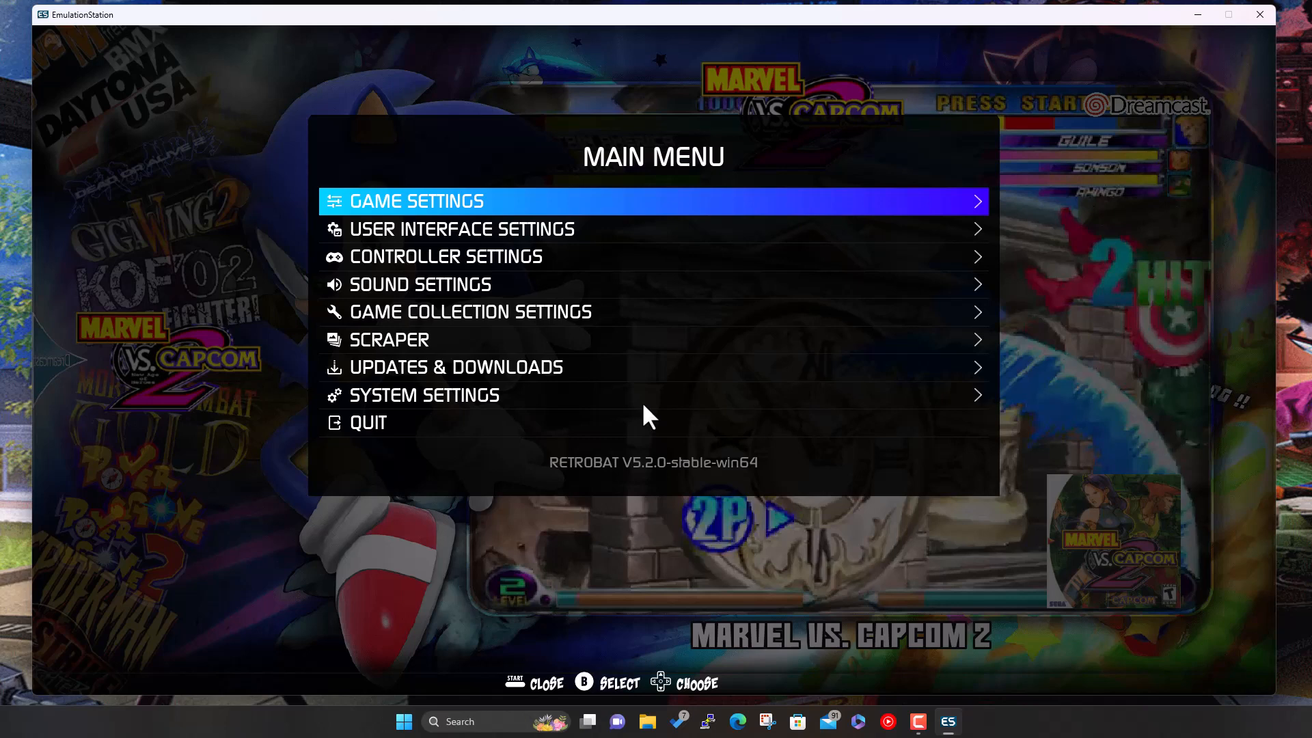
- Turn off 'Check BIOS files before running a game' in Game Settings
key("Return")
key("Down")
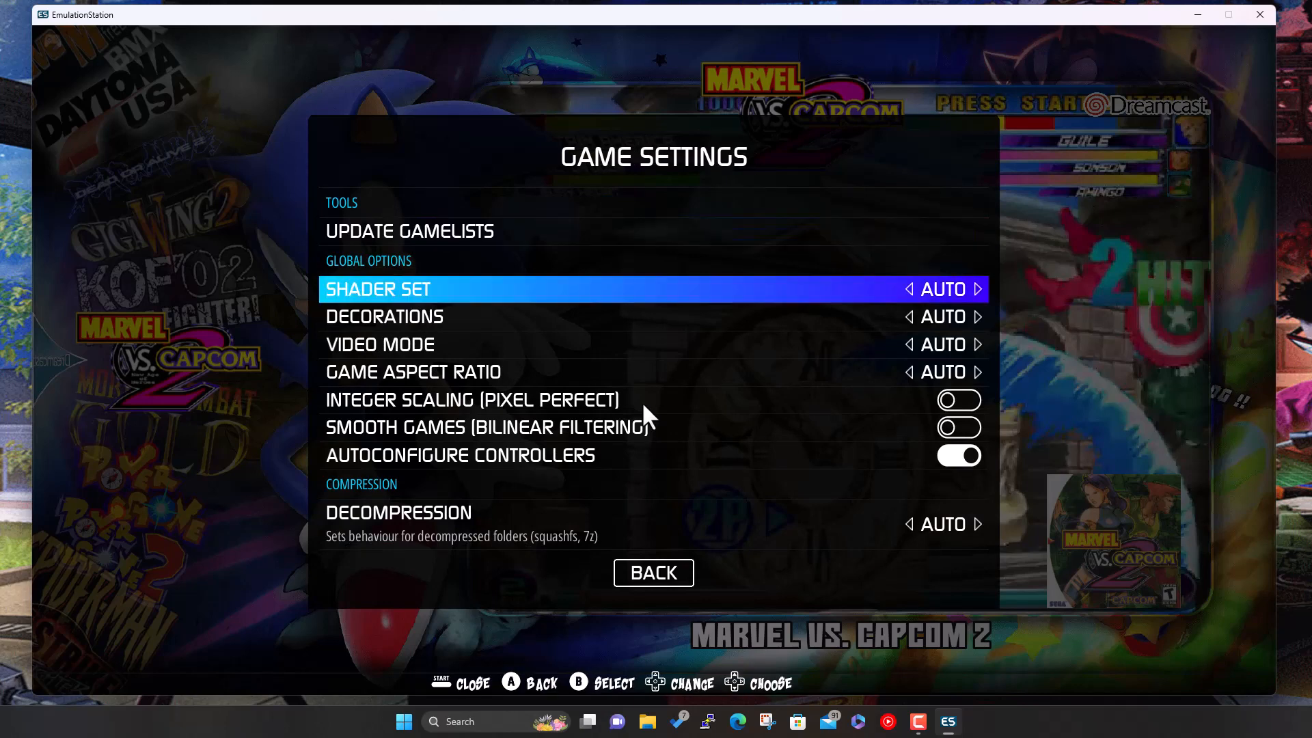
key("Down")
key("Down")
key("Down")
key("Down")
key("Down")
key("Down")
key("Down")
key("Down")
key("Down")
key("Down")
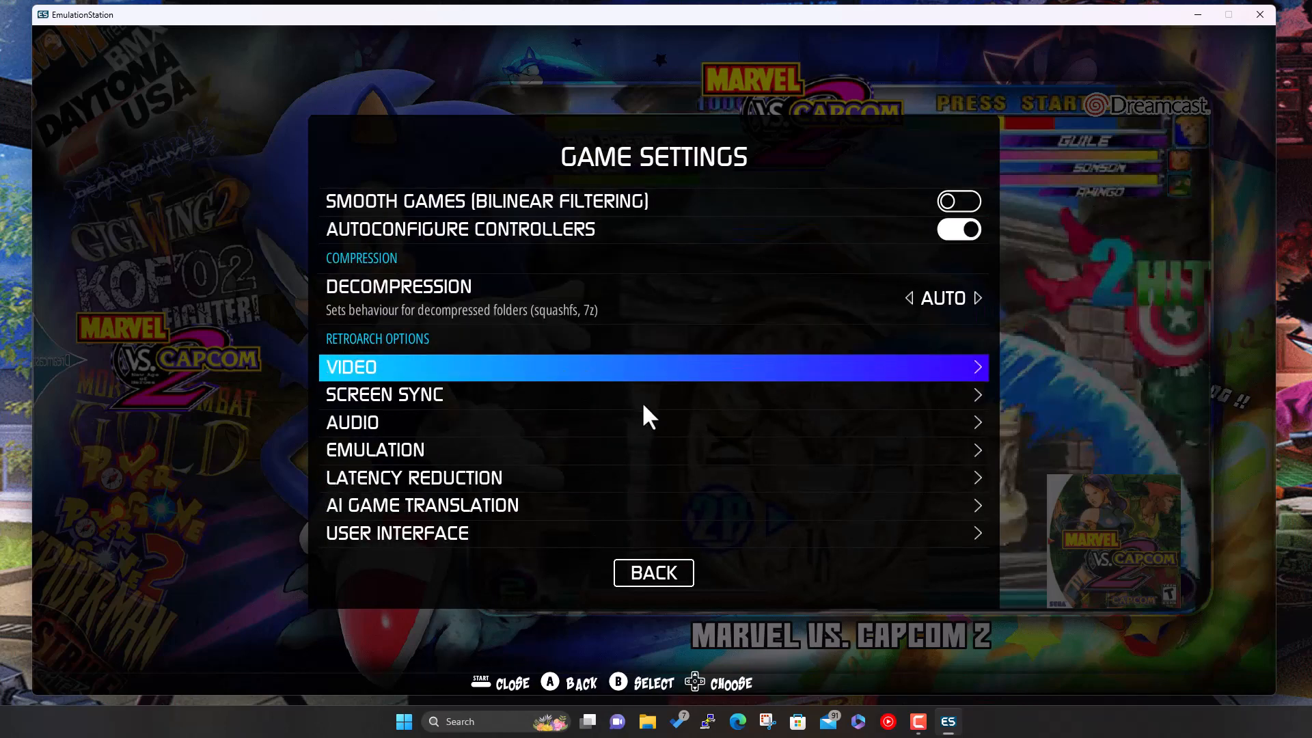
key("Down")
key("Down")
key("Down")
key("Down")
key("Down")
key("Down")
key("Down")
key("Down")
key("Down")
key("Down")
key("Down")
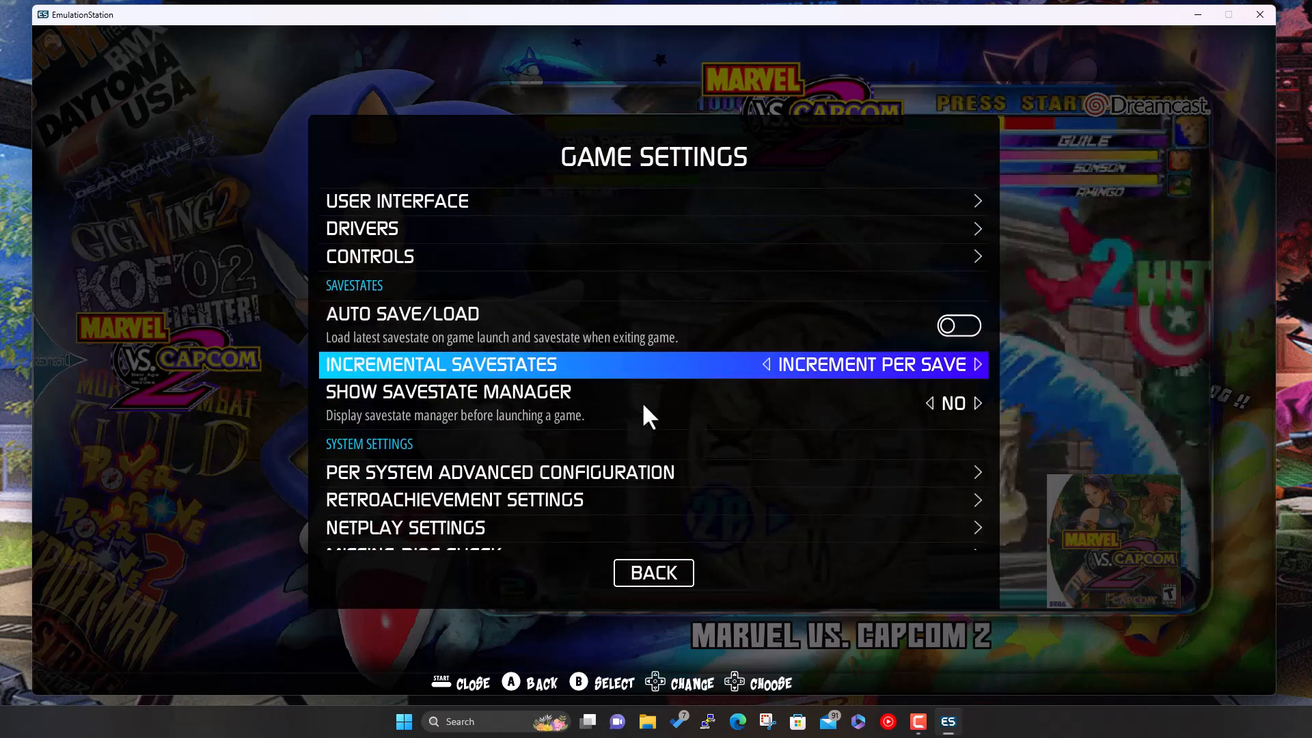
key("Down")
key("Down")
key("Down")
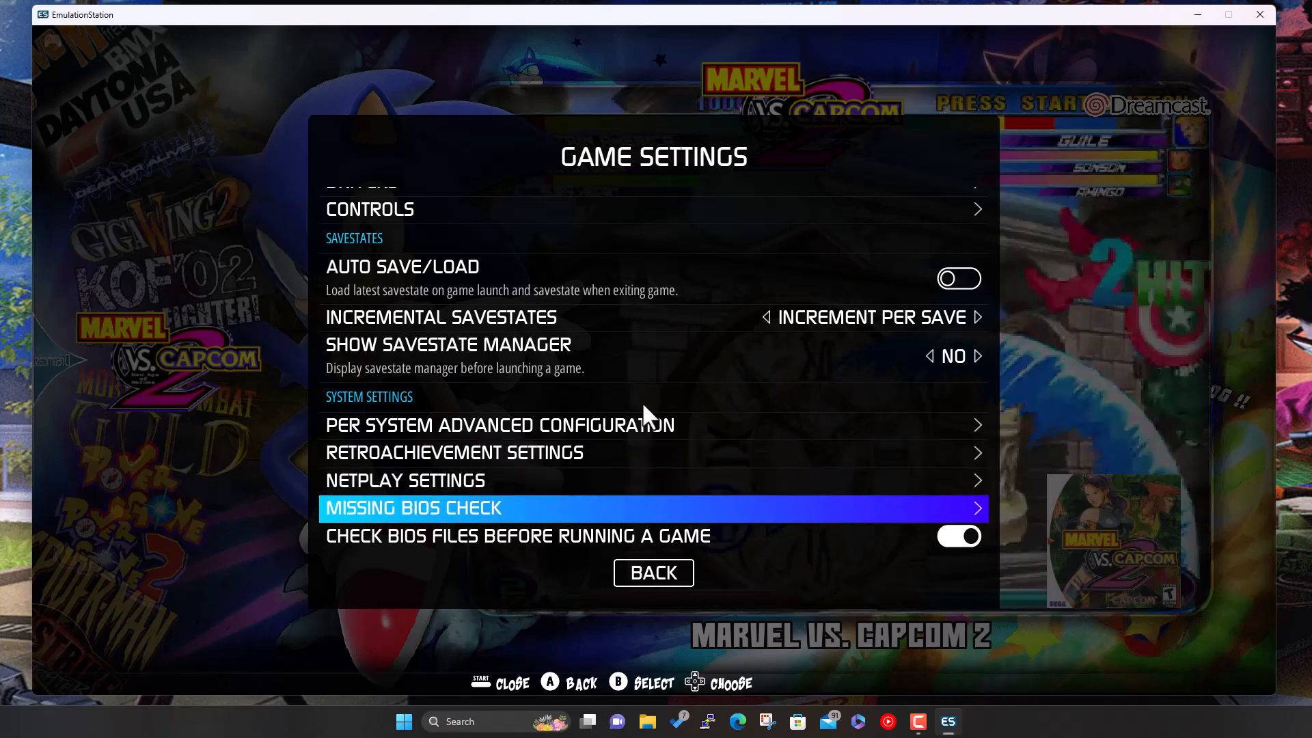
key("Return")
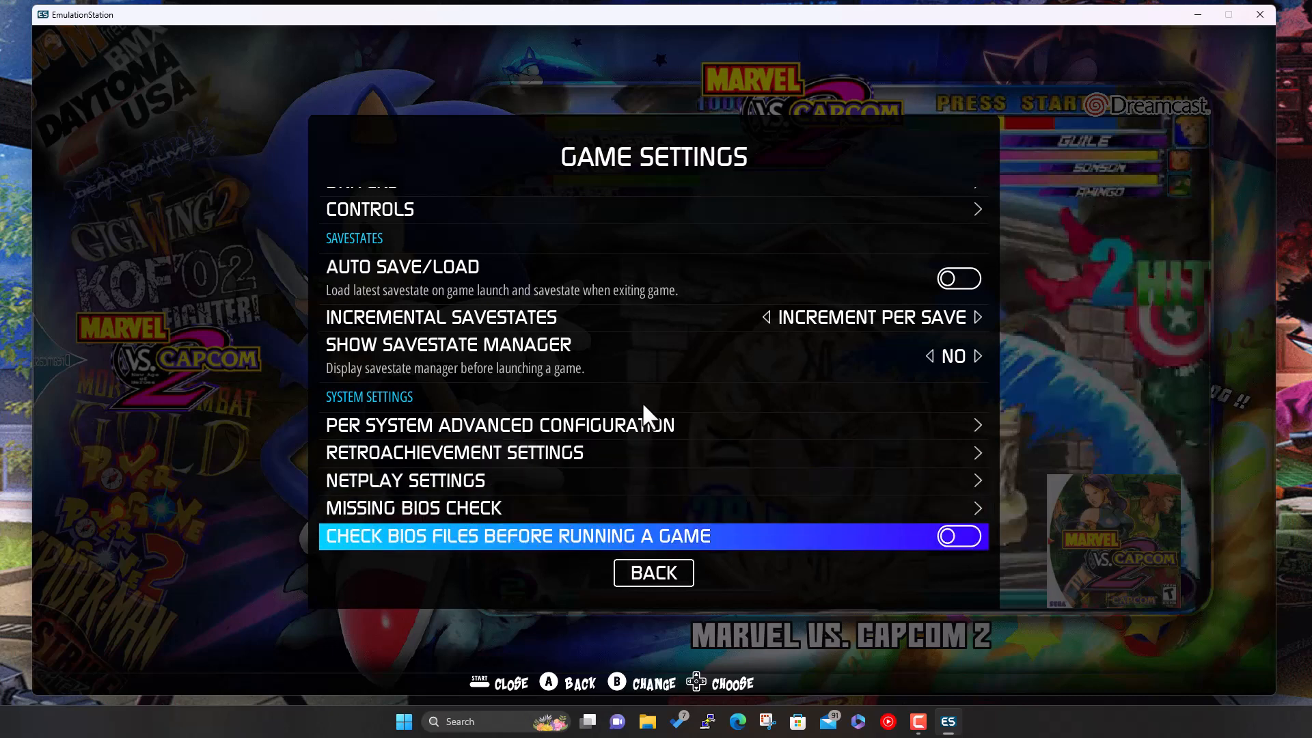
key("Up")
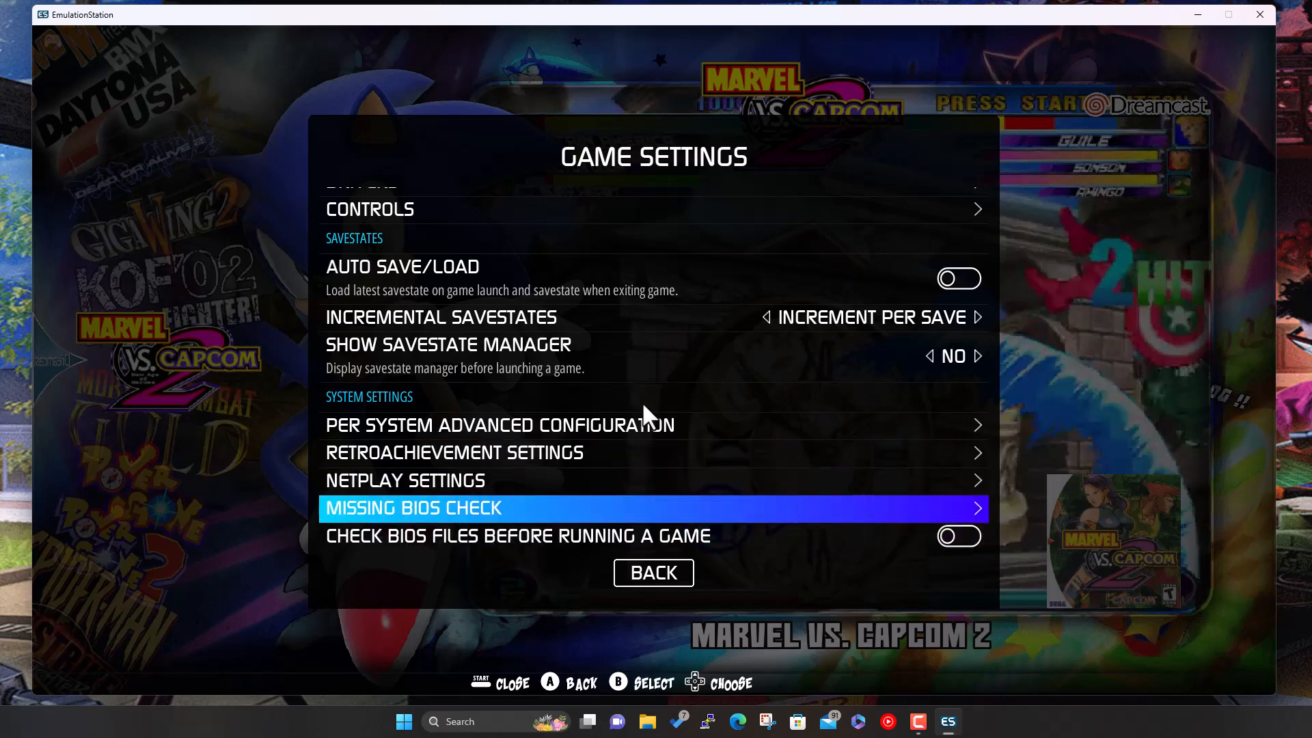
key("Down")
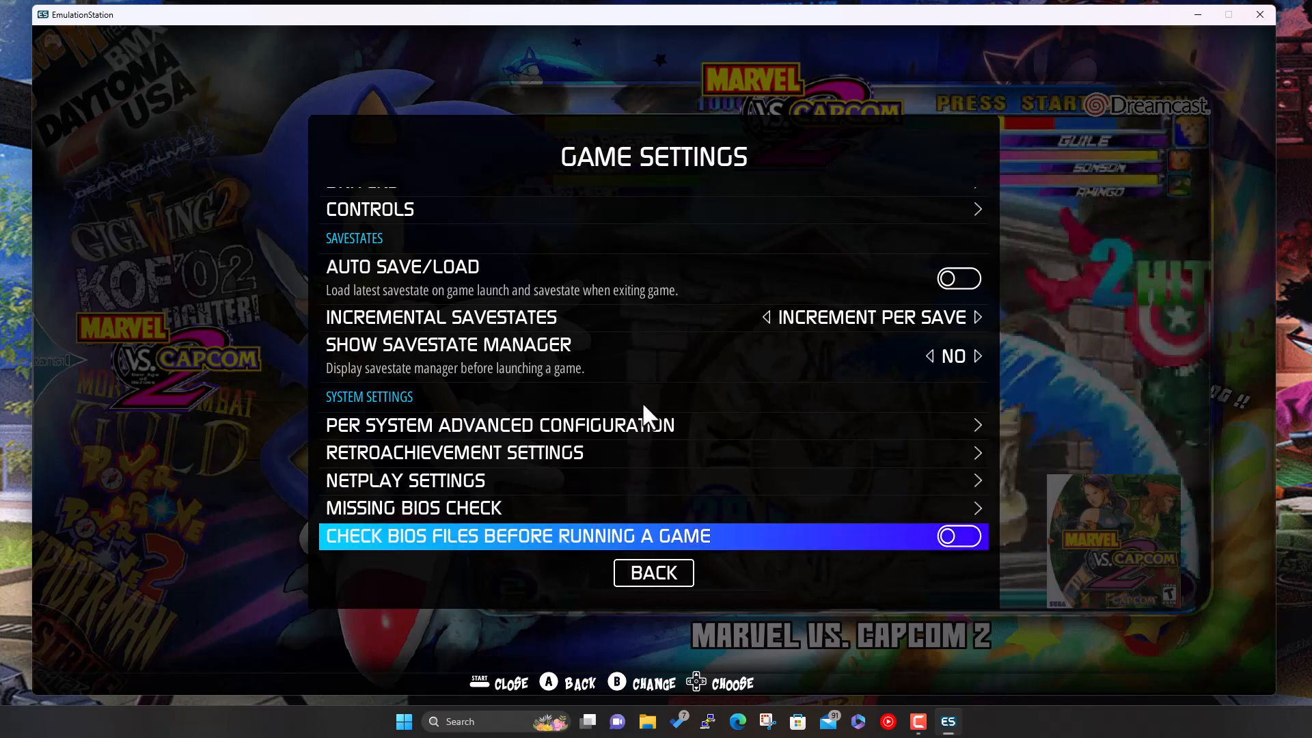
key("Return")
key("Return")
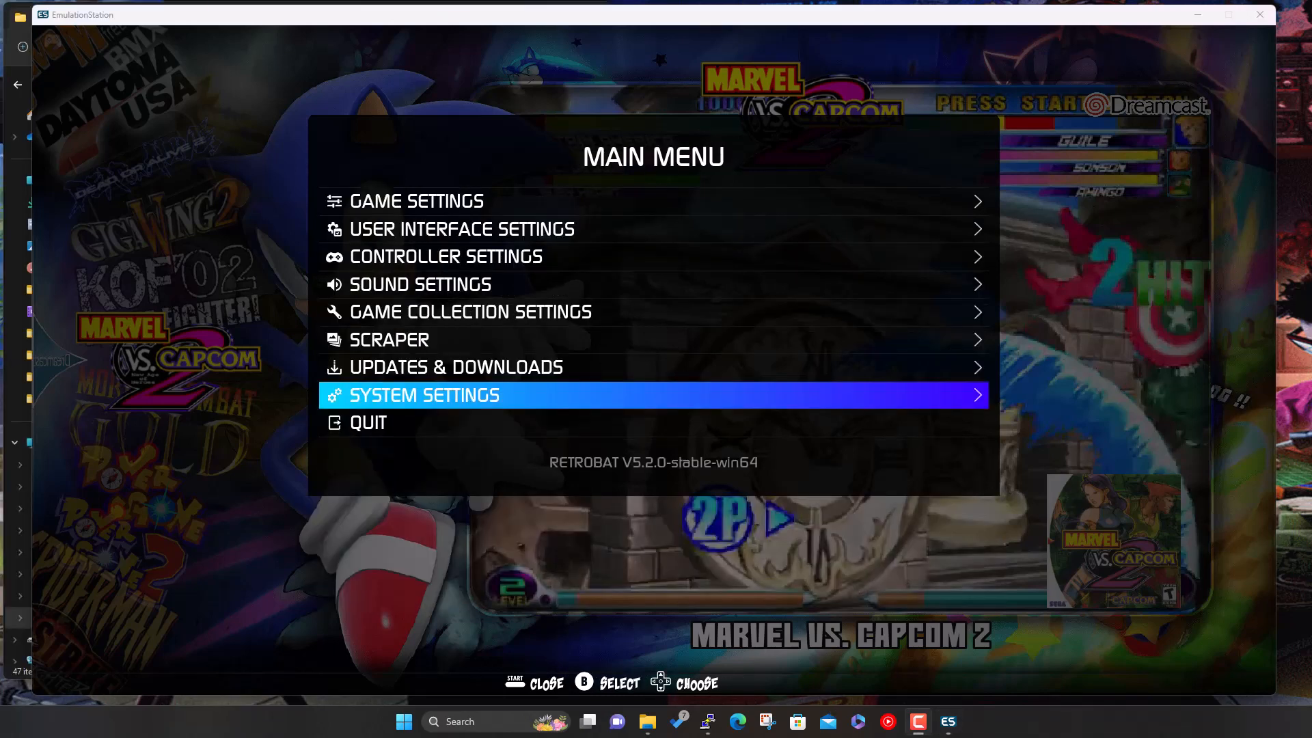
- Inspect dc.zip in the RB Build backup folder and copy it
left_click(1201, 11)
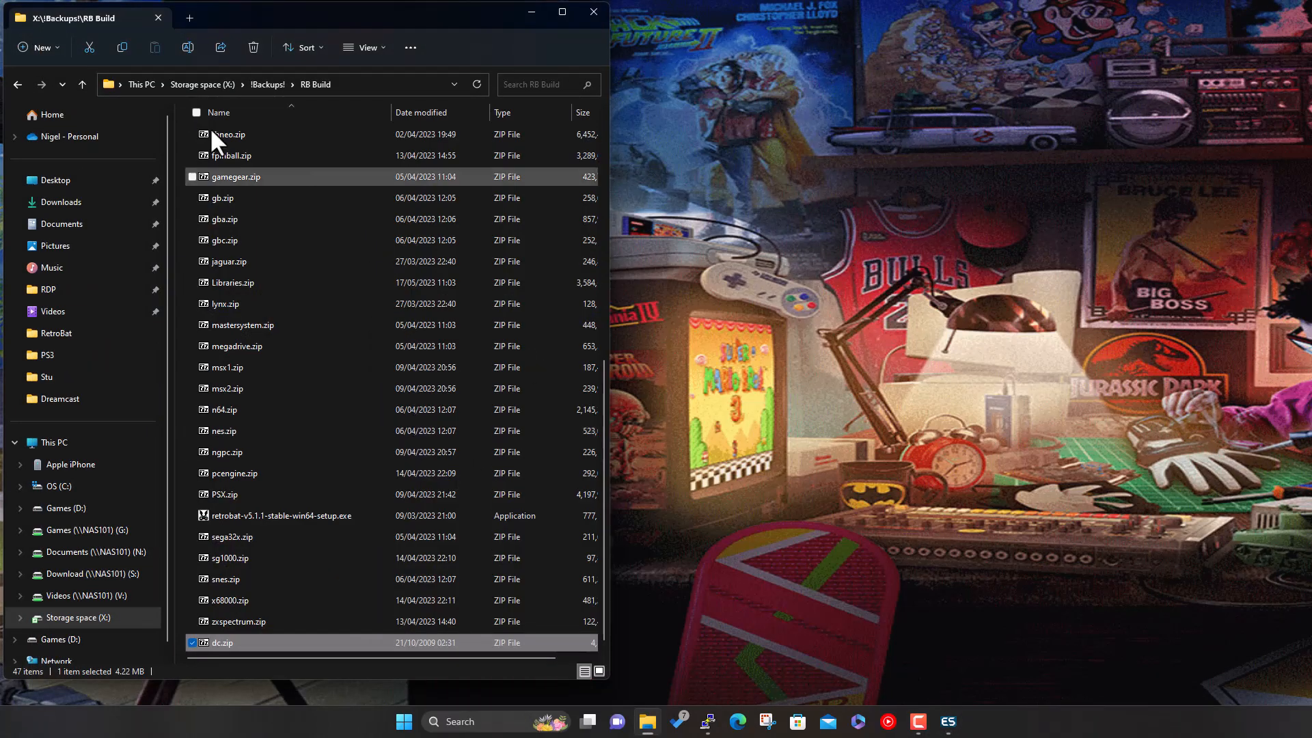
double_click(225, 644)
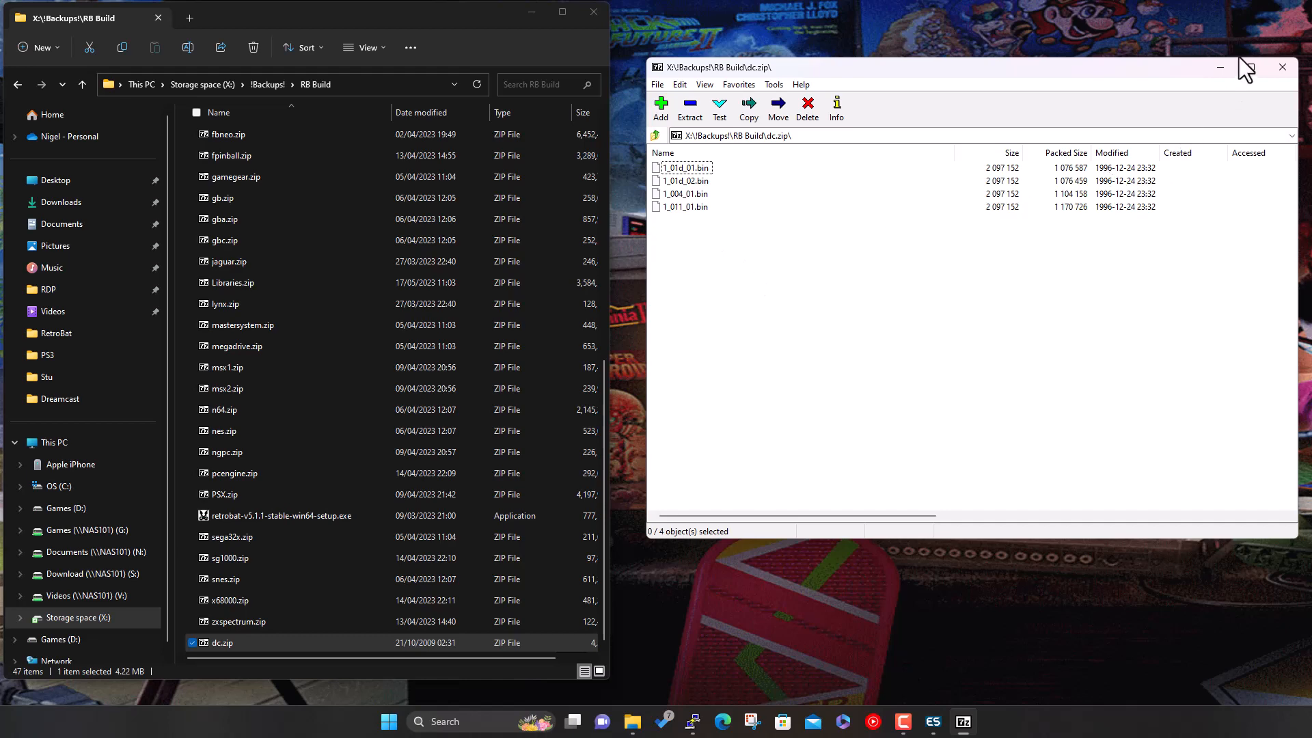
left_click(1282, 67)
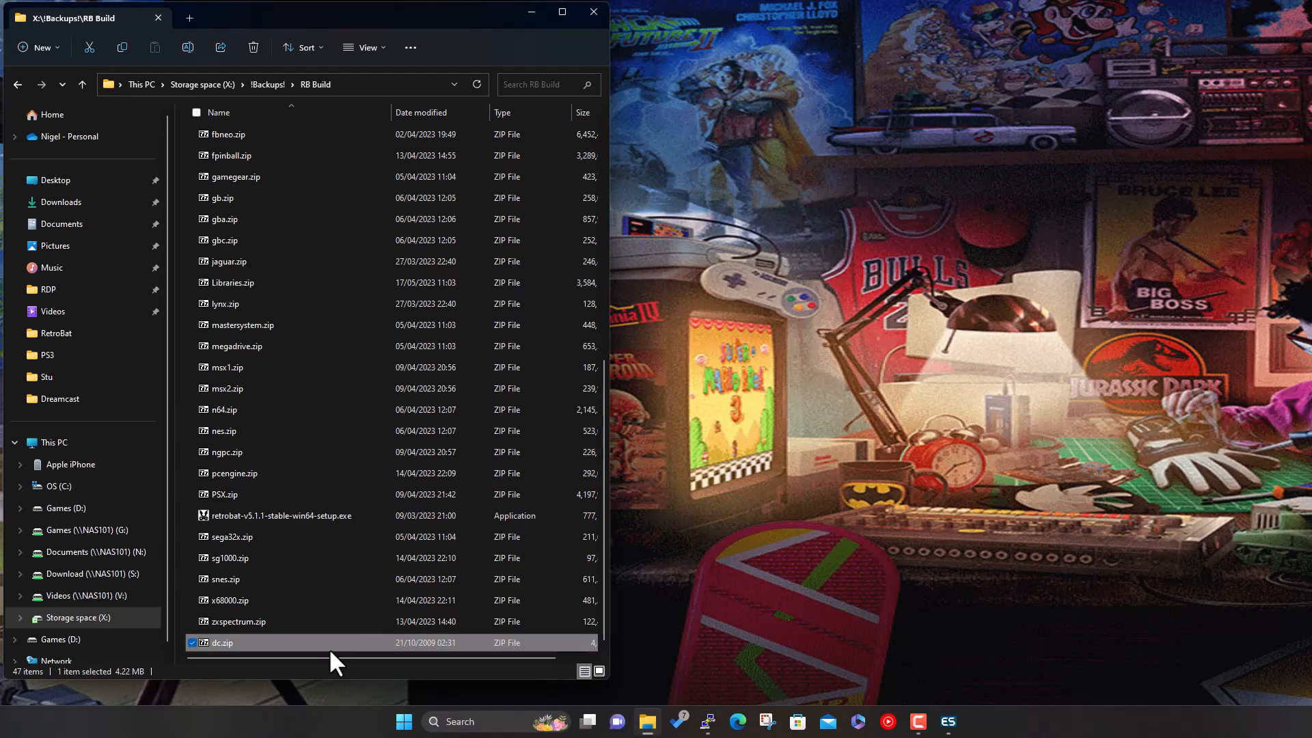
right_click(227, 644)
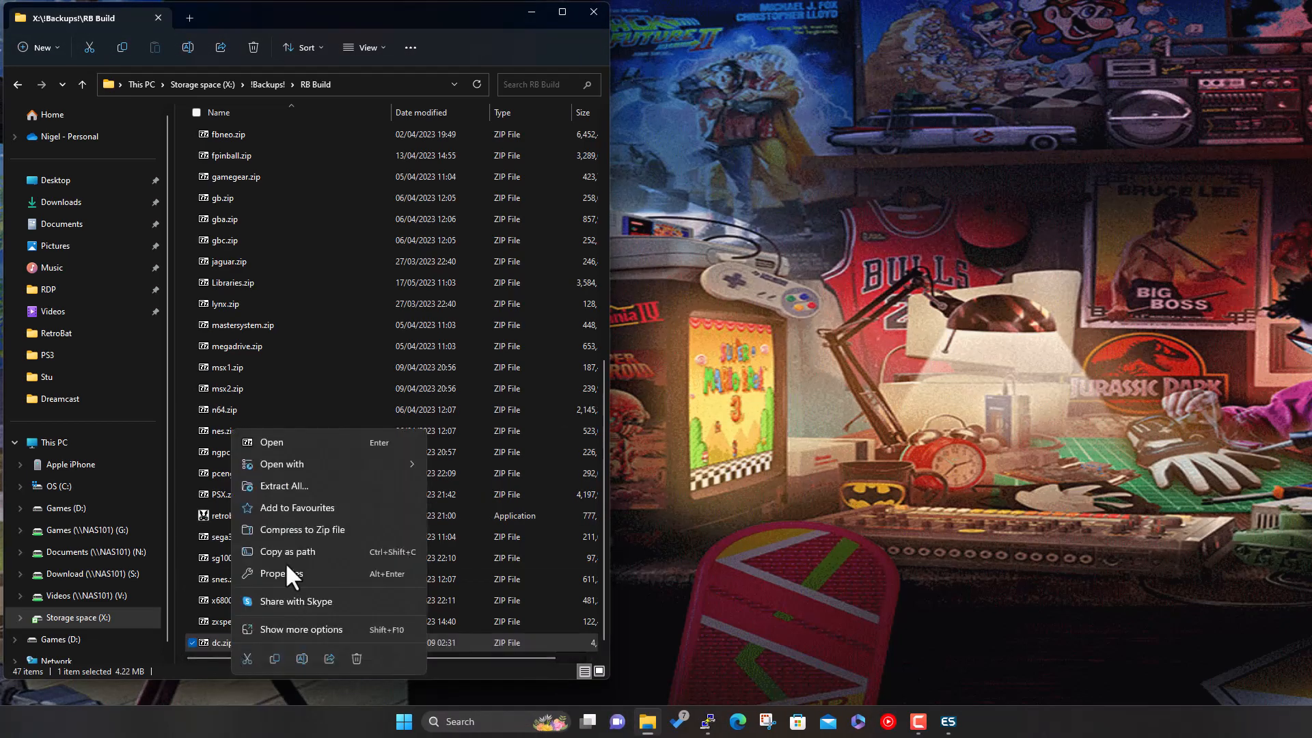
left_click(275, 658)
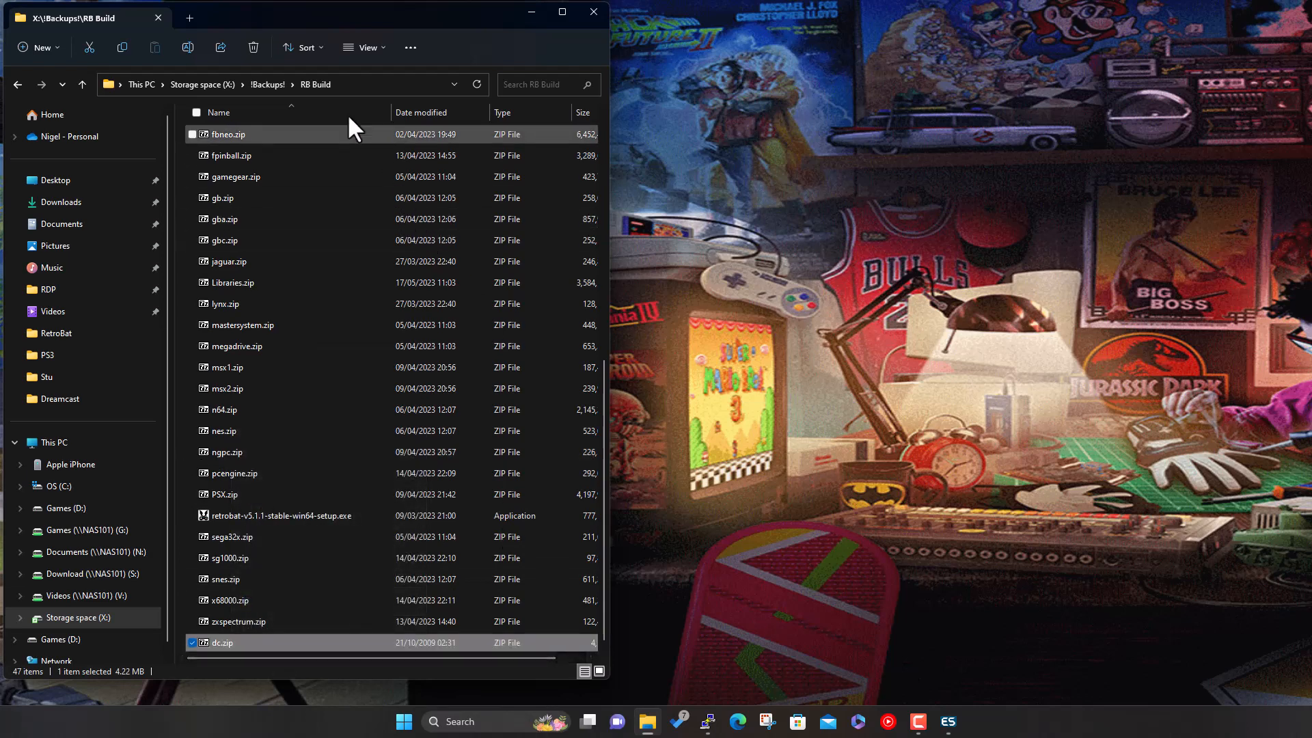
- Paste dc.zip into D:\Builds\RetroBat\bios\dc, then close Explorer and return to EmulationStation
left_click(109, 507)
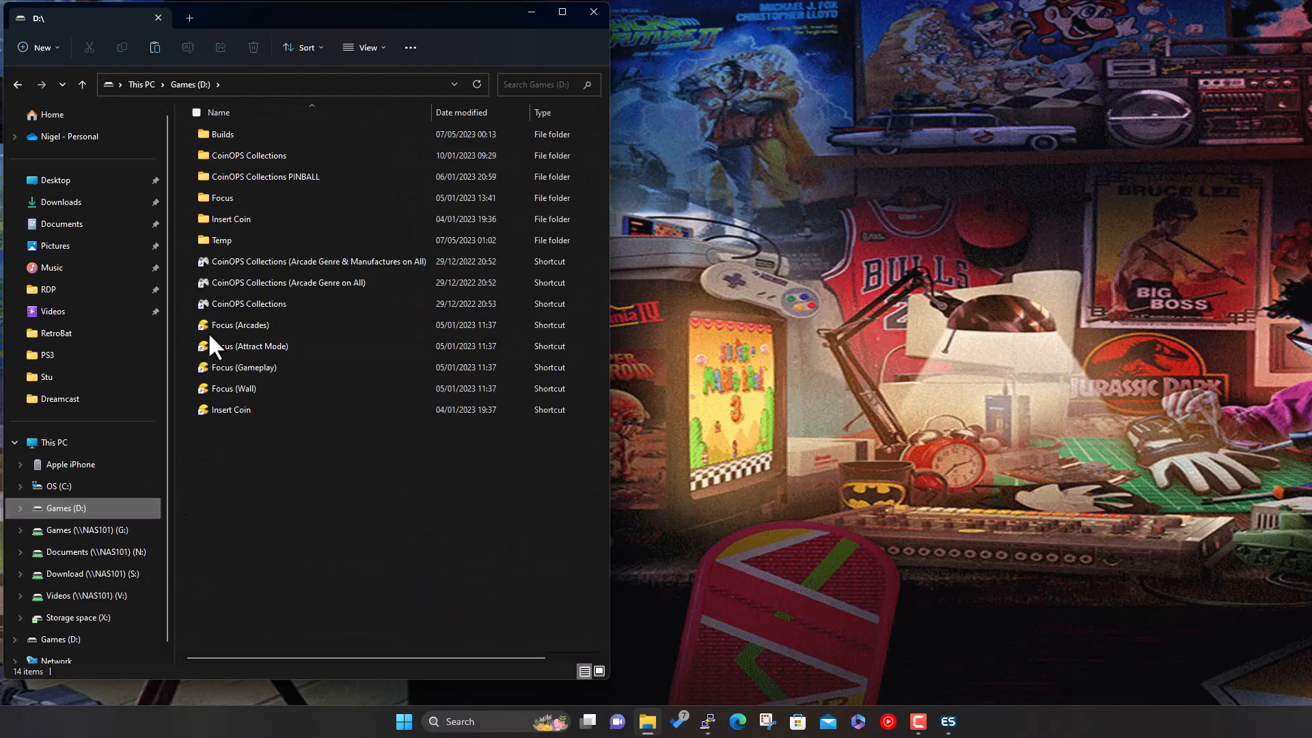
double_click(232, 134)
double_click(231, 135)
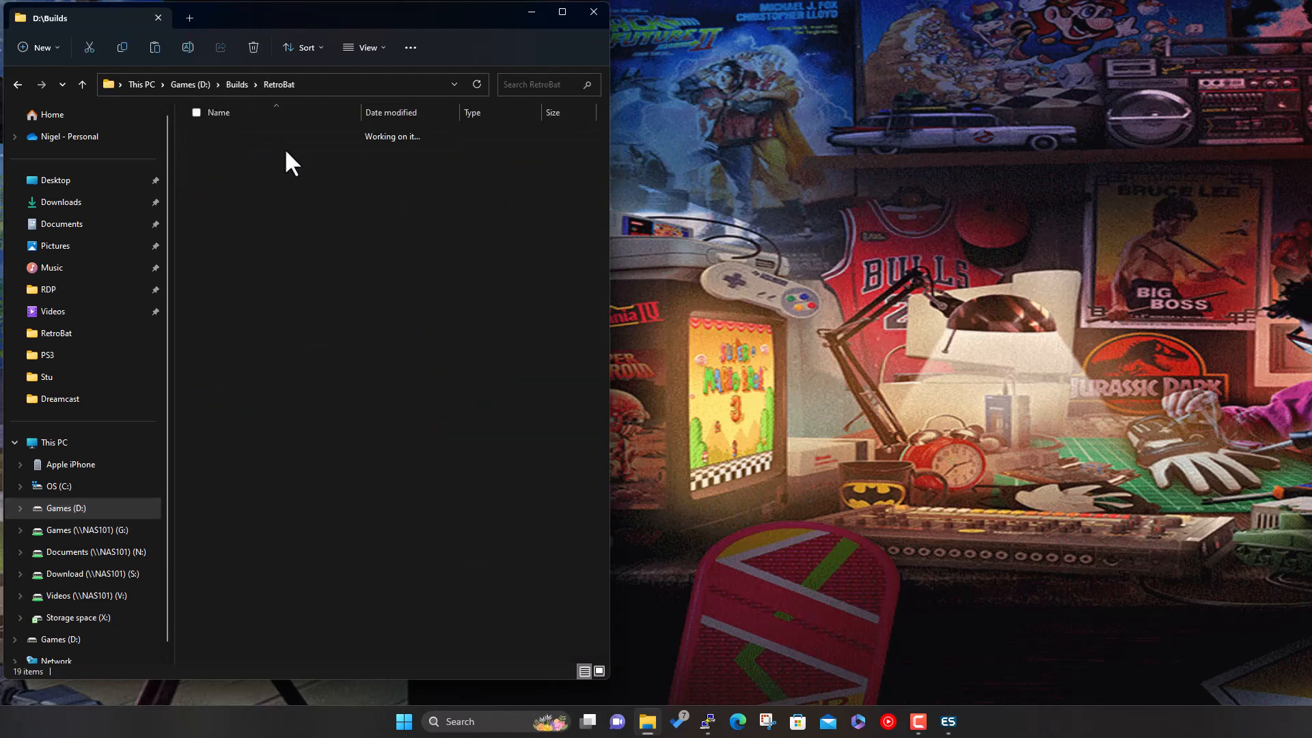
double_click(236, 134)
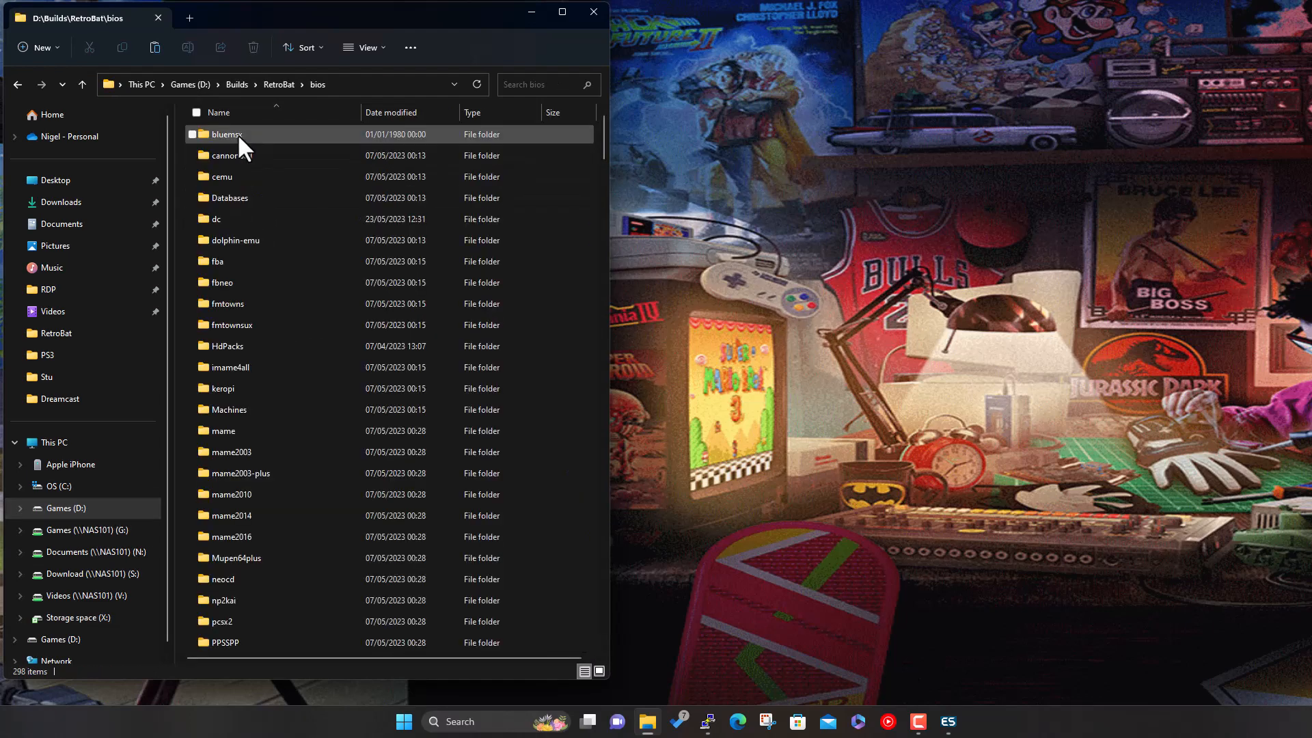
double_click(232, 218)
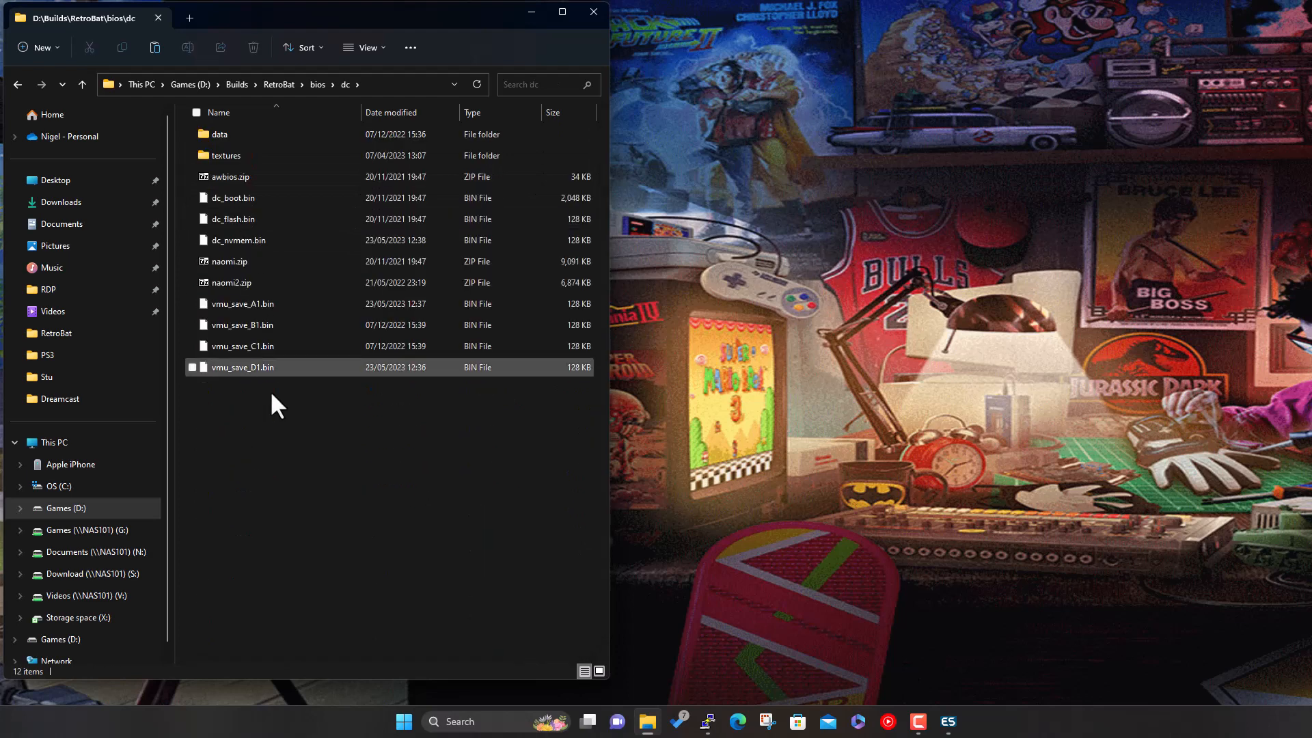
right_click(254, 483)
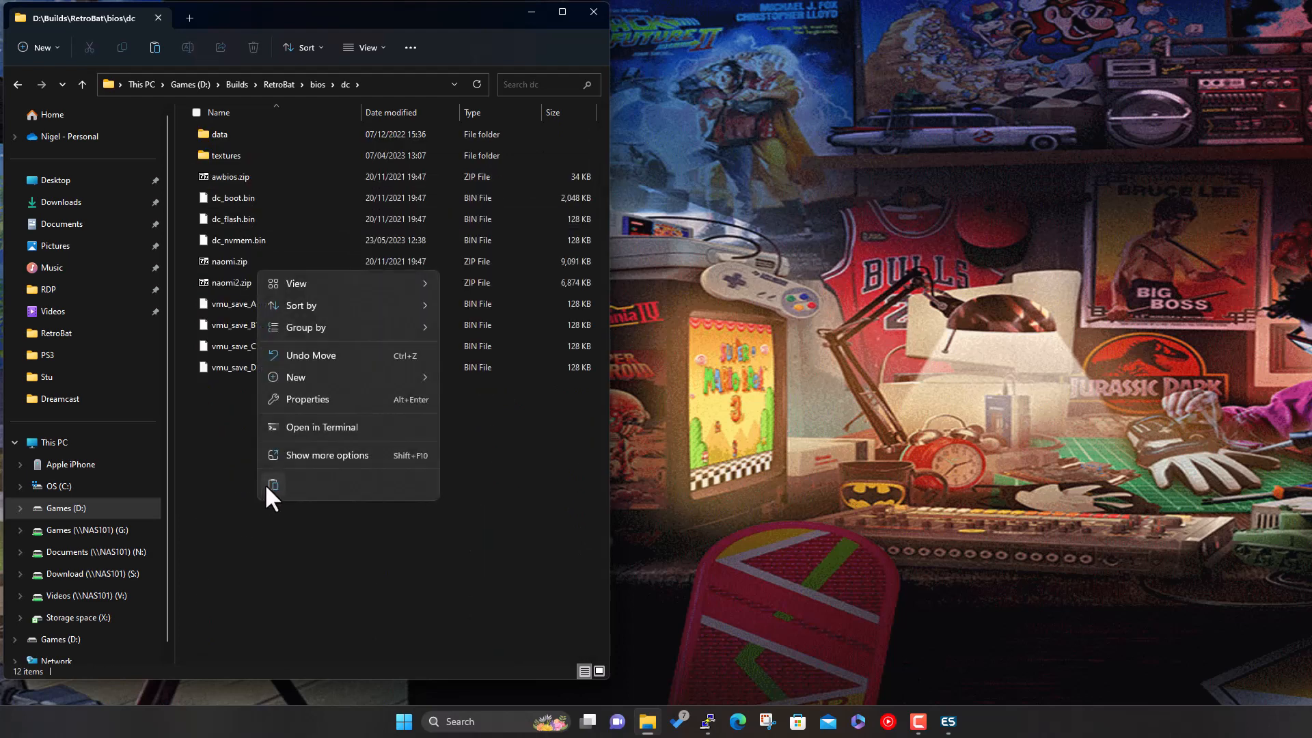
left_click(266, 484)
left_click(326, 500)
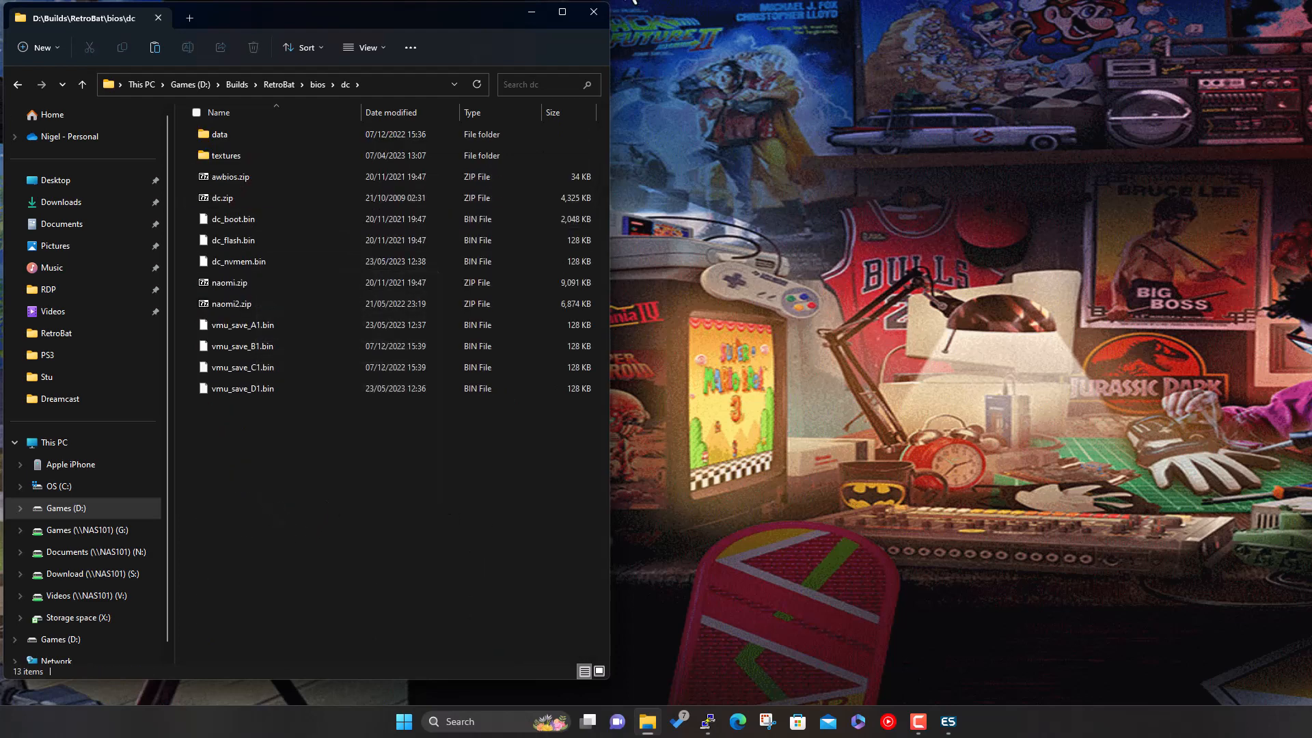
left_click(601, 7)
left_click(948, 719)
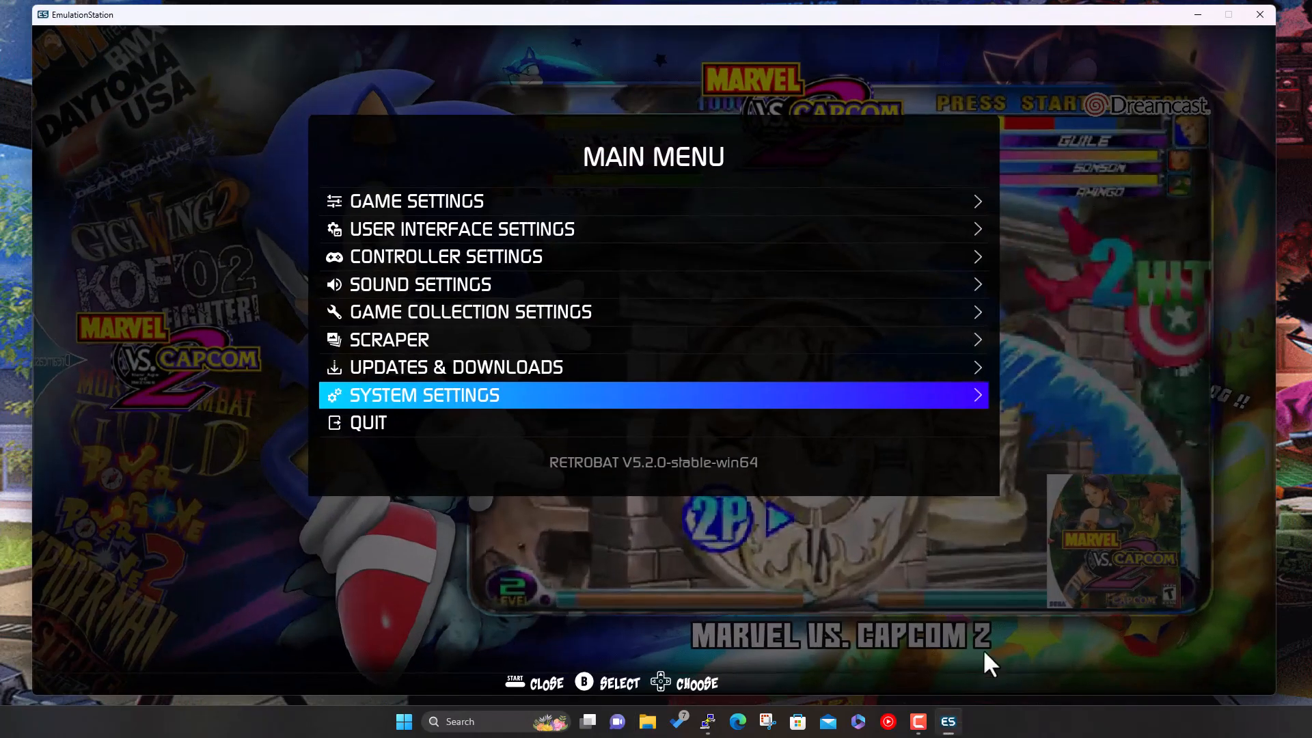
- Run the Missing BIOS Check from Game Settings
key("Up")
key("Up")
key("Up")
key("Up")
key("Up")
key("Up")
key("Up")
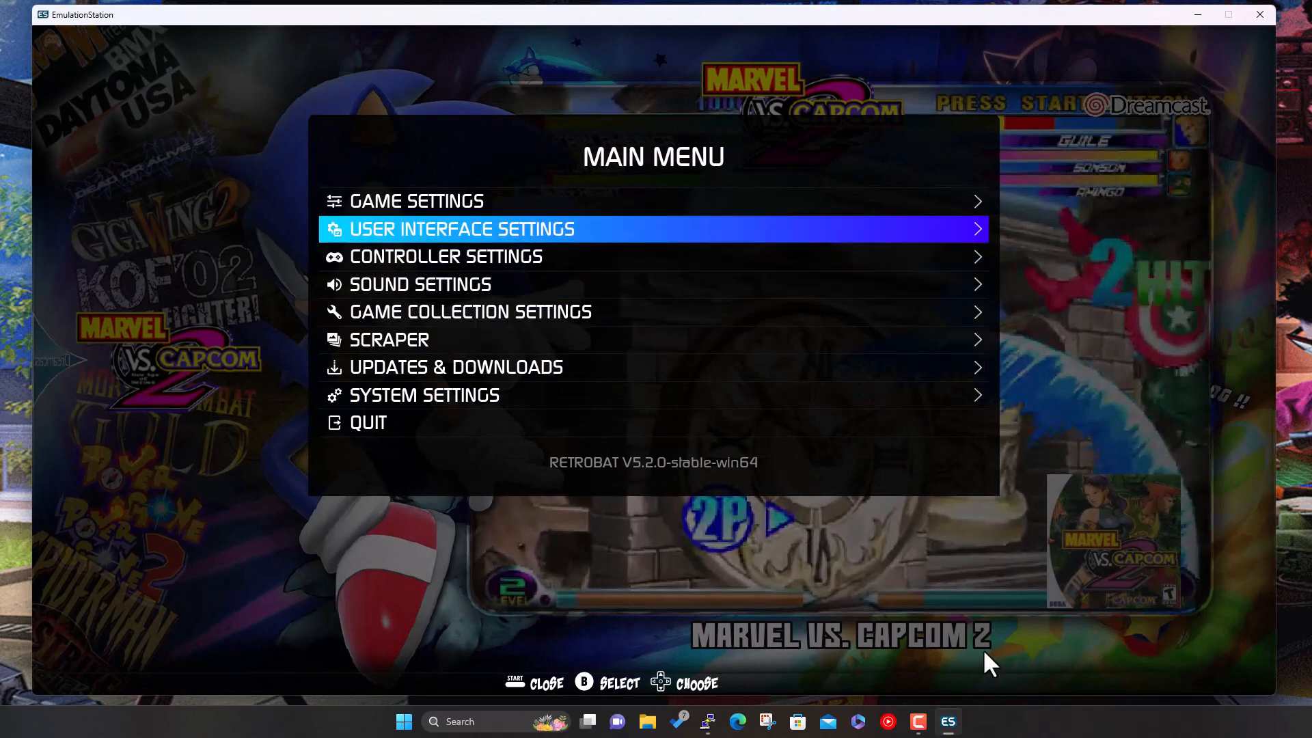
key("Return")
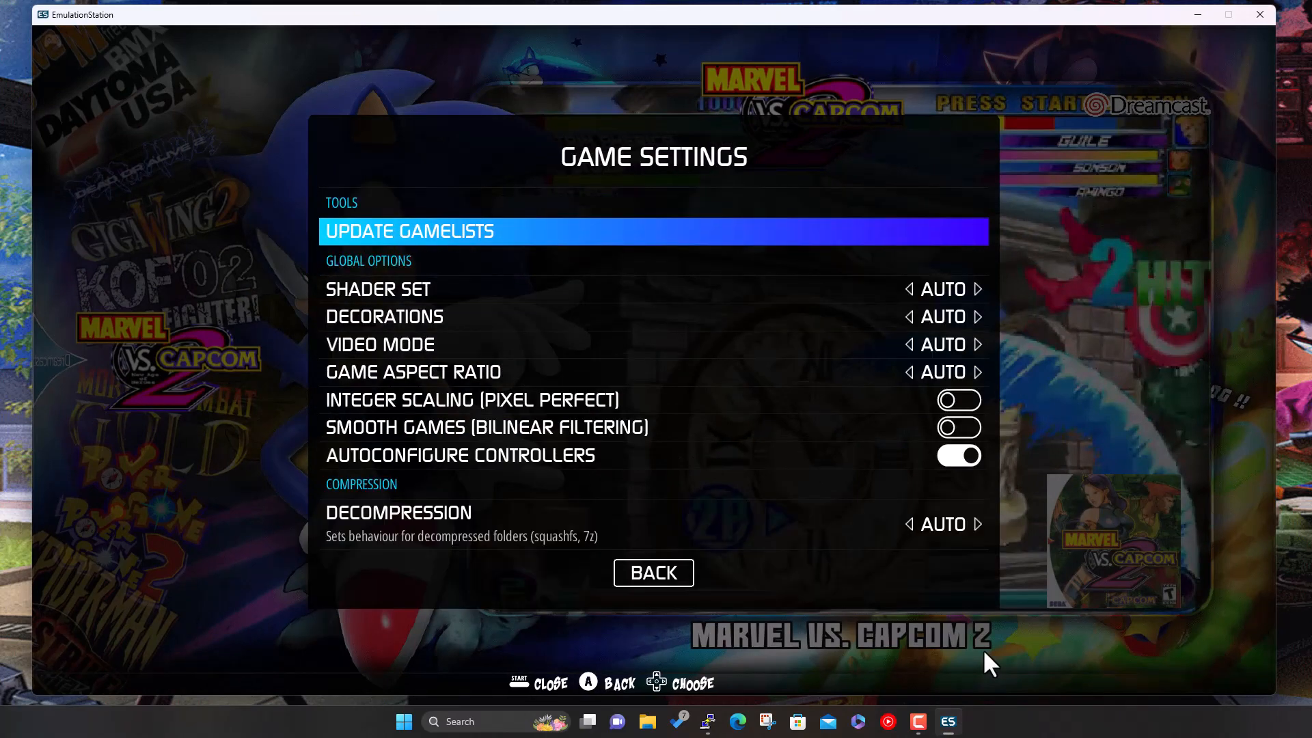
key("Up")
key("Up")
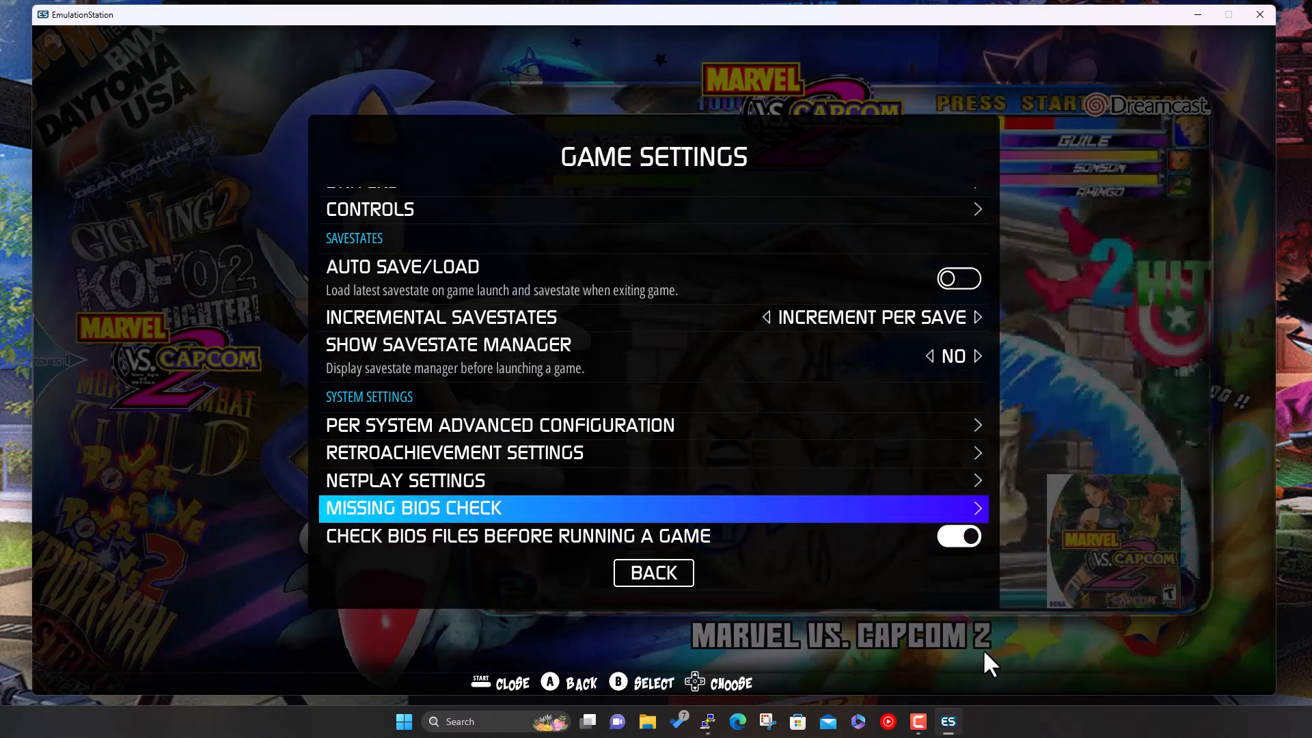
key("Return")
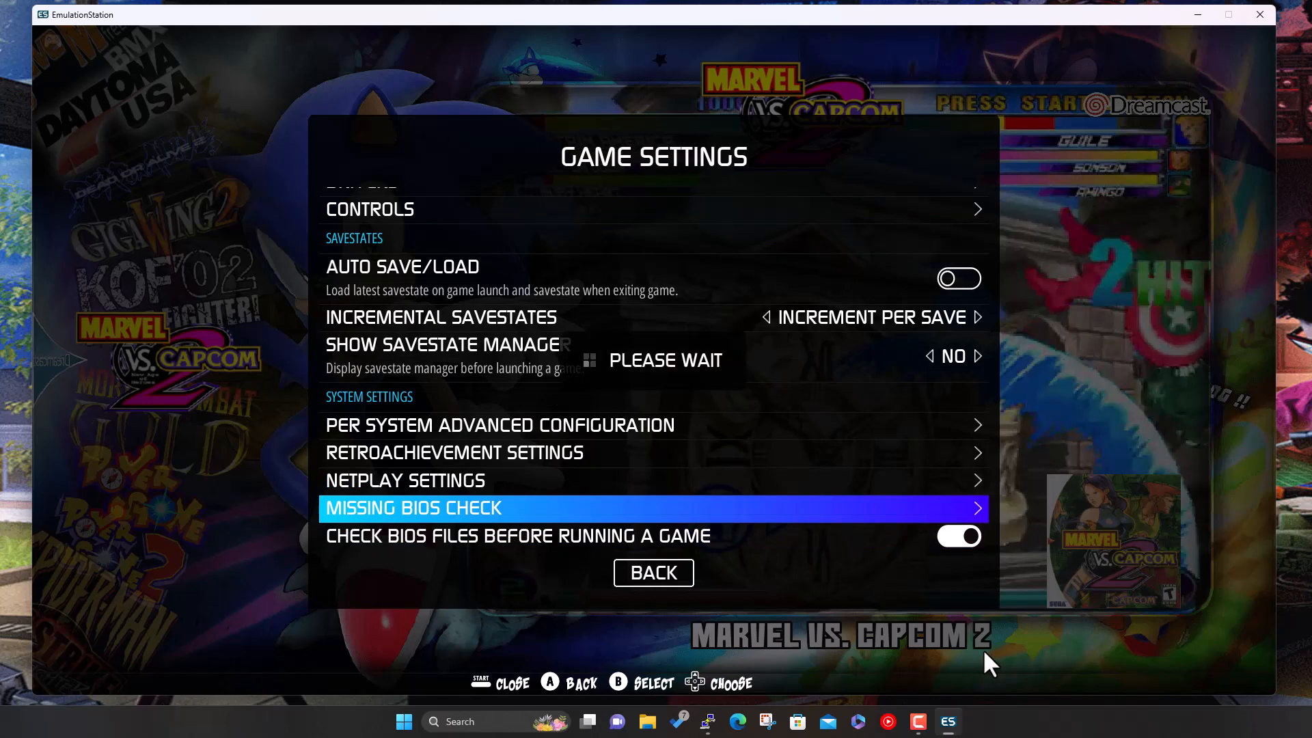
- Browse the missing BIOS list, including the invalid PS3UPDAT.PUP entry, then close it back to the Main Menu
key("Down")
key("Down")
key("Down")
key("Down")
key("Down")
key("Down")
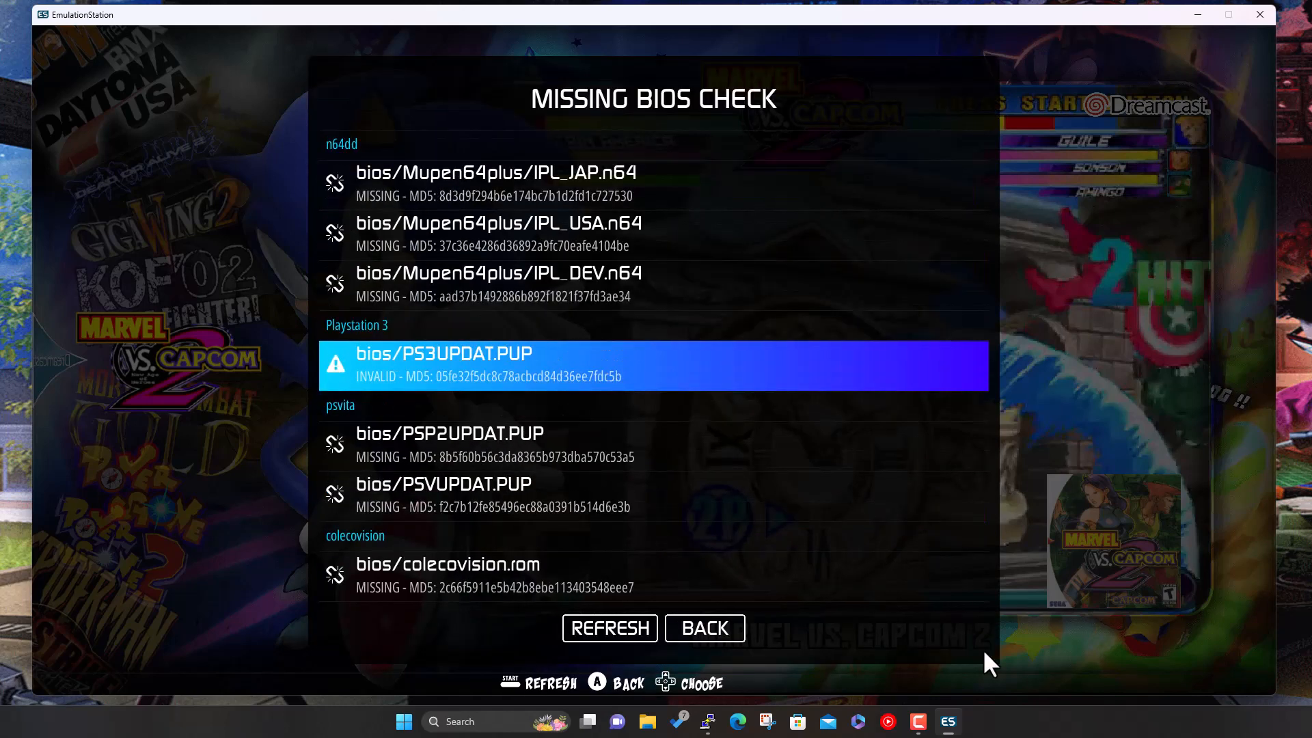
key("Down")
key("Down")
key("Down")
key("Down")
key("Down")
key("Down")
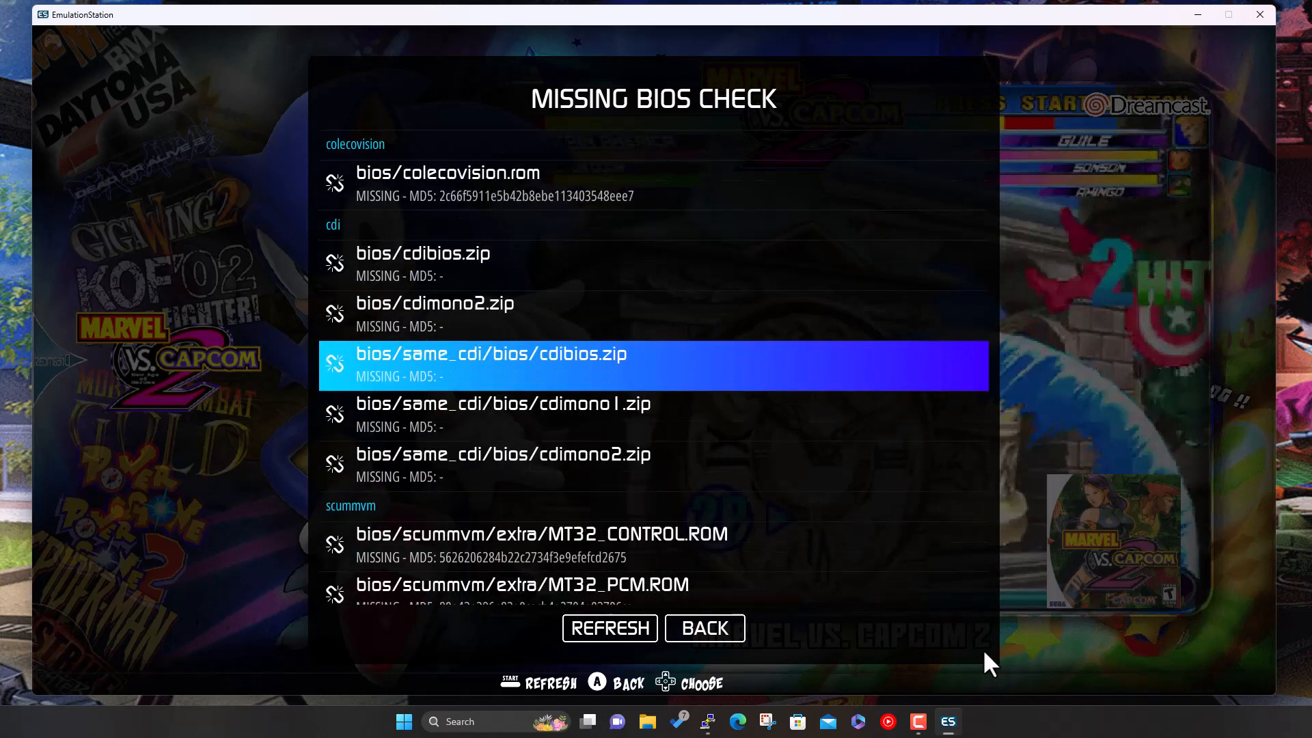
key("Up")
key("Down")
key("Down")
key("Down")
key("Down")
key("Down")
key("Down")
key("Up")
key("Up")
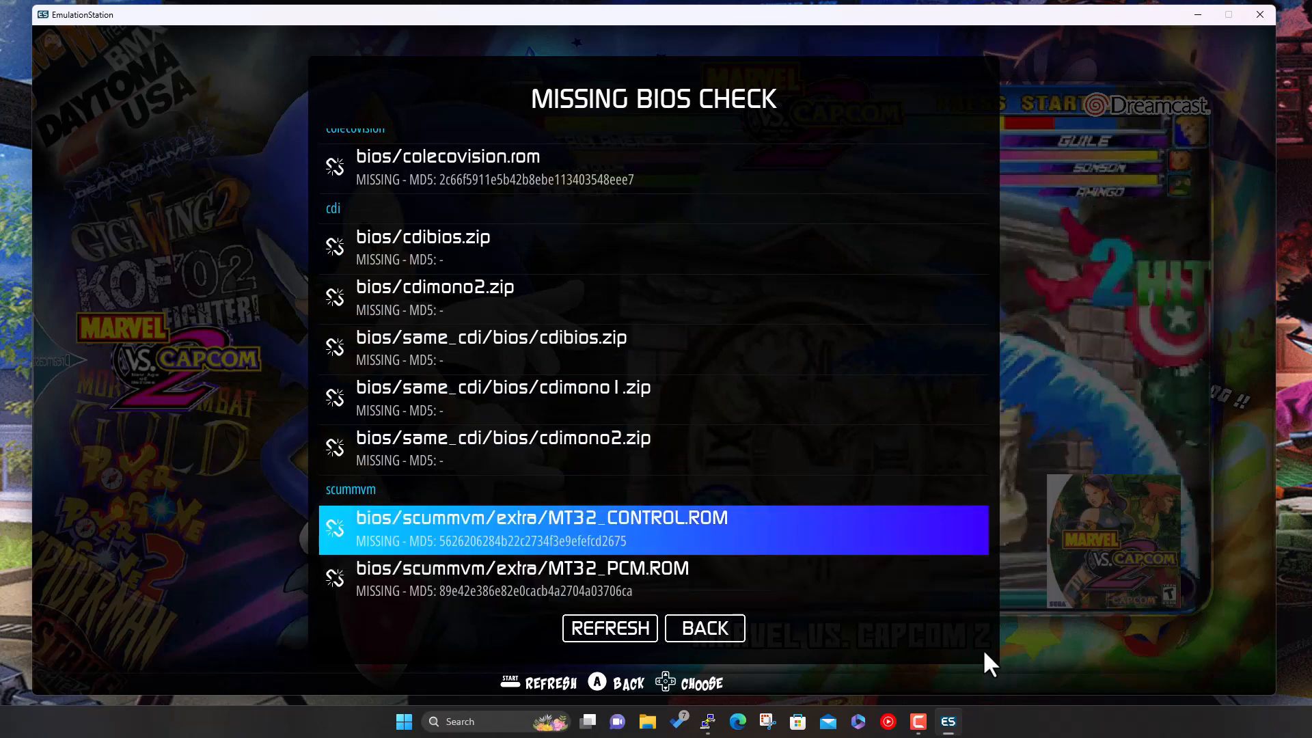
key("Up")
key("Up")
key("Up")
key("Up")
key("Up")
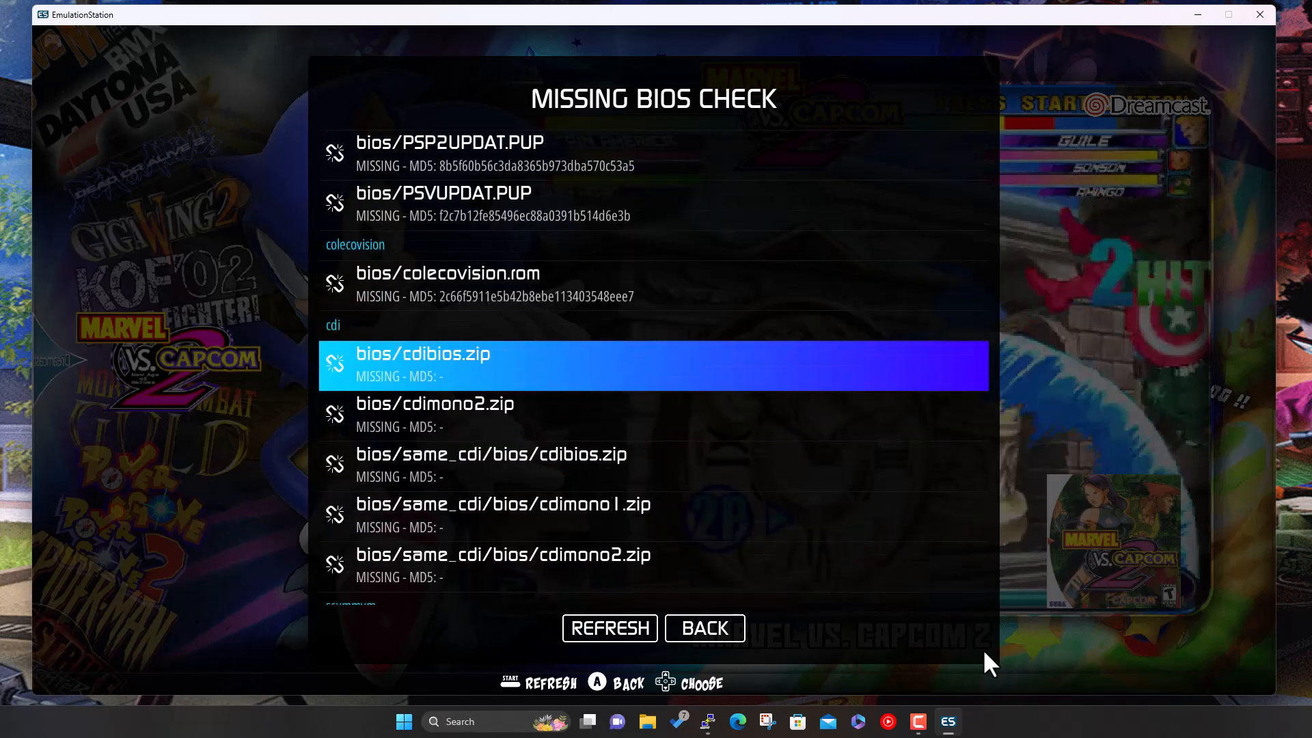
key("Up")
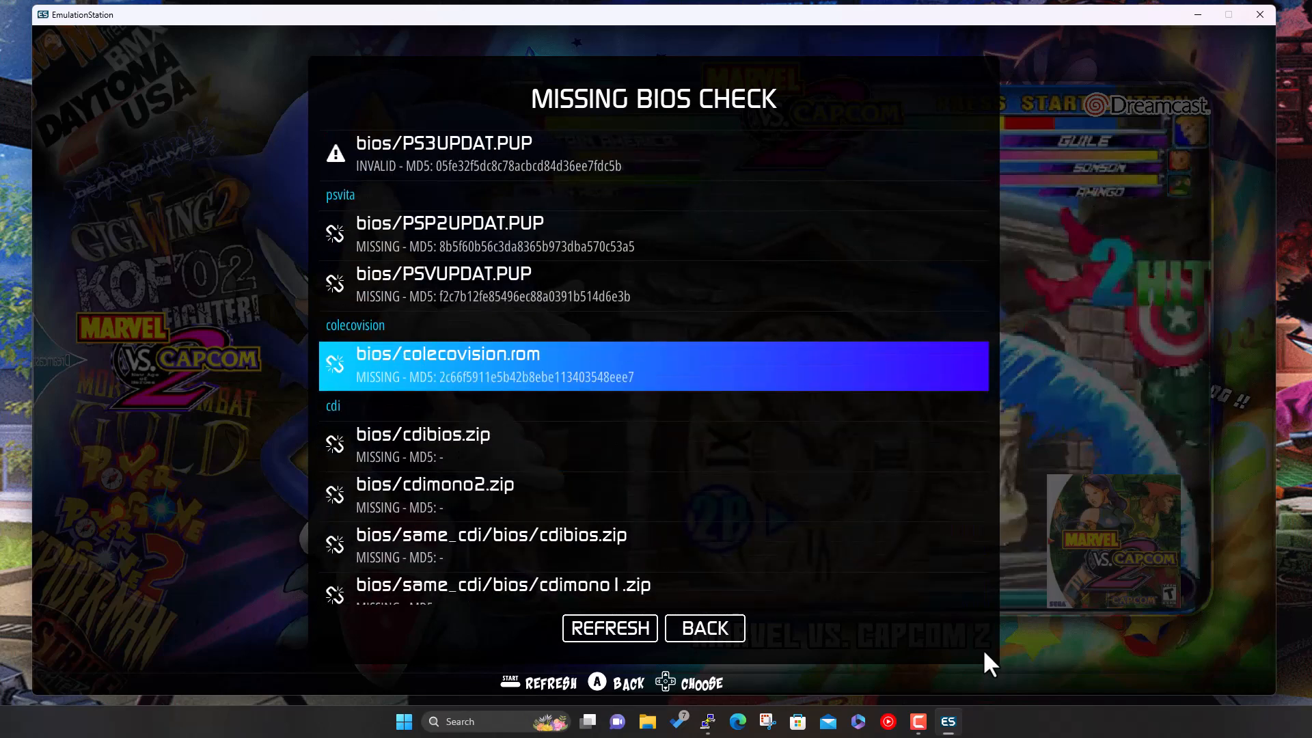
key("Up")
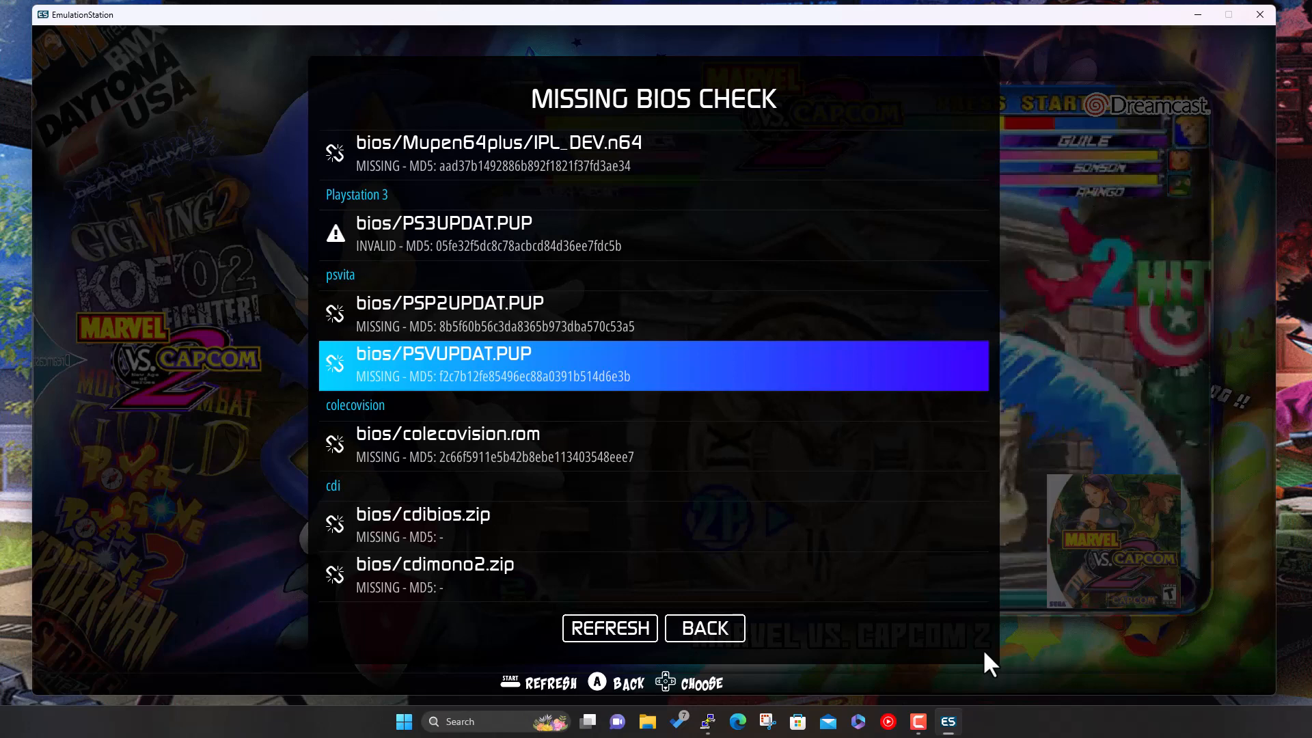
key("Up")
key("Down")
key("Up")
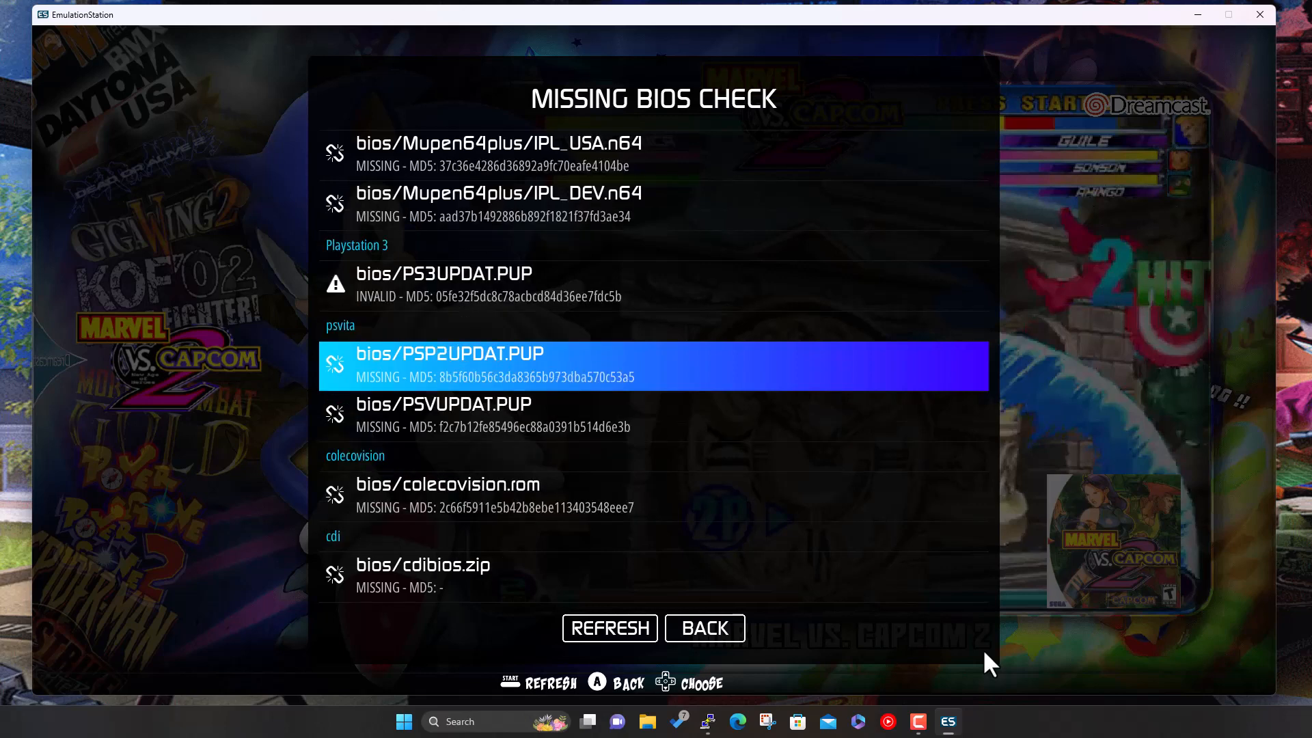
key("Down")
key("Up")
key("Up")
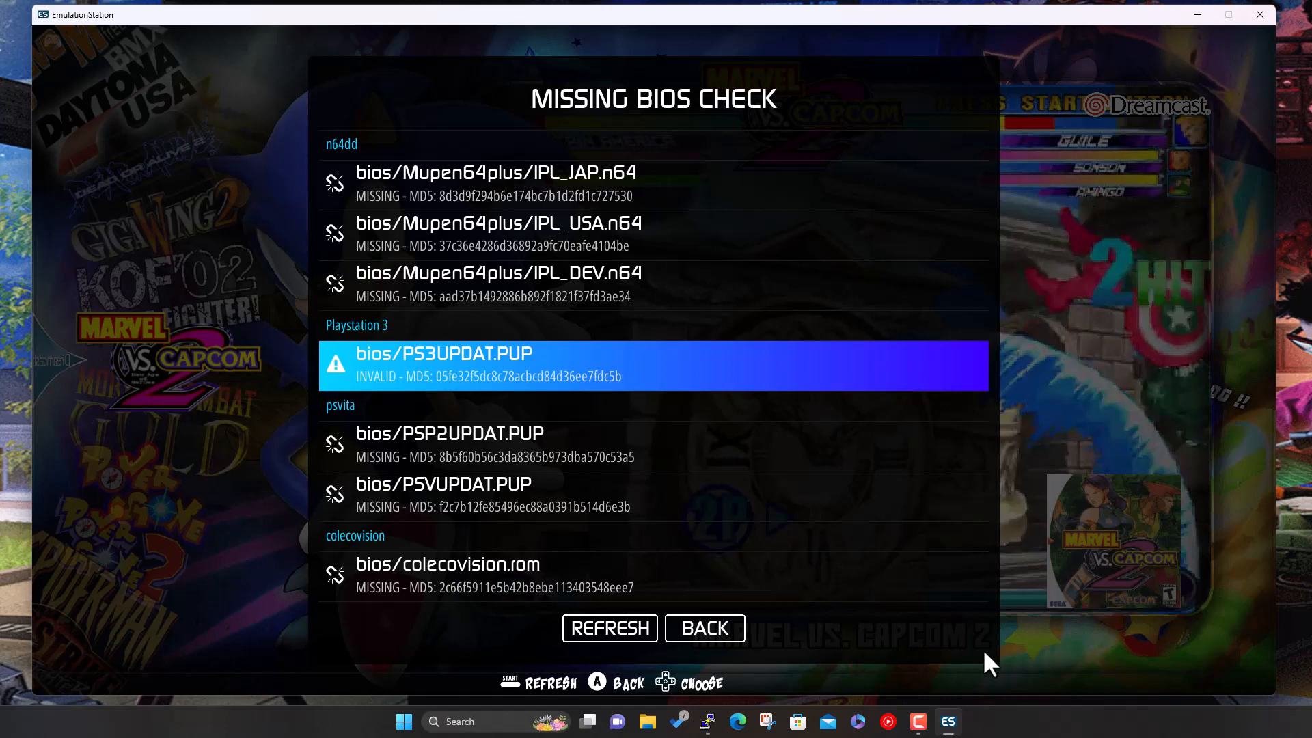
key("Up")
key("Up")
key("Up")
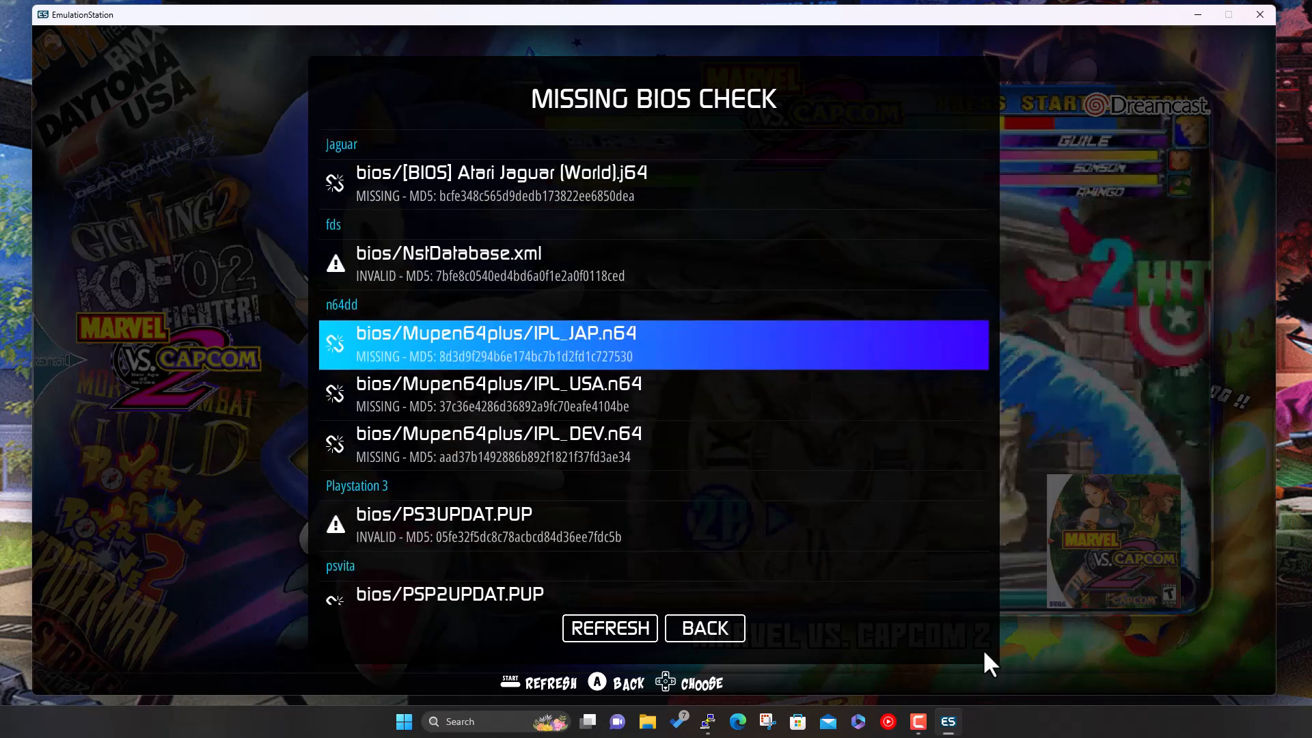
key("Up")
key("Up")
key("Up")
key("Up")
key("Down")
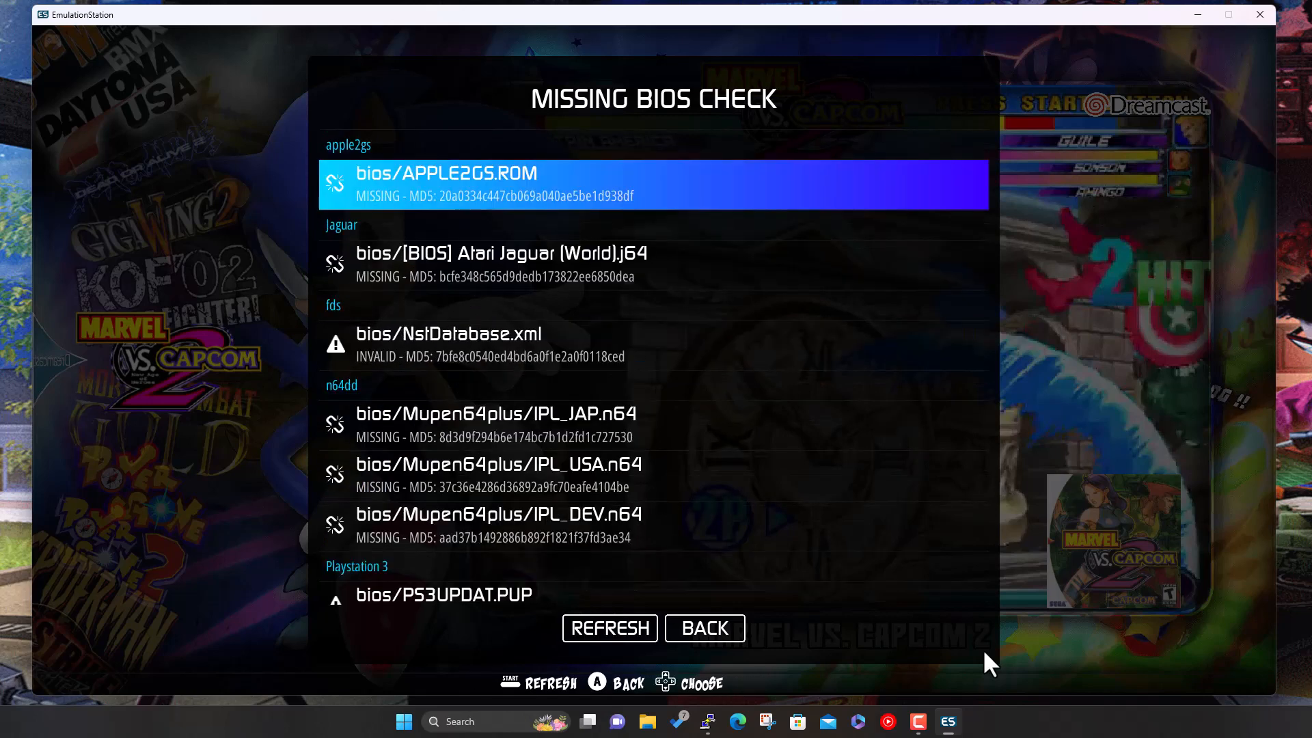
key("Down")
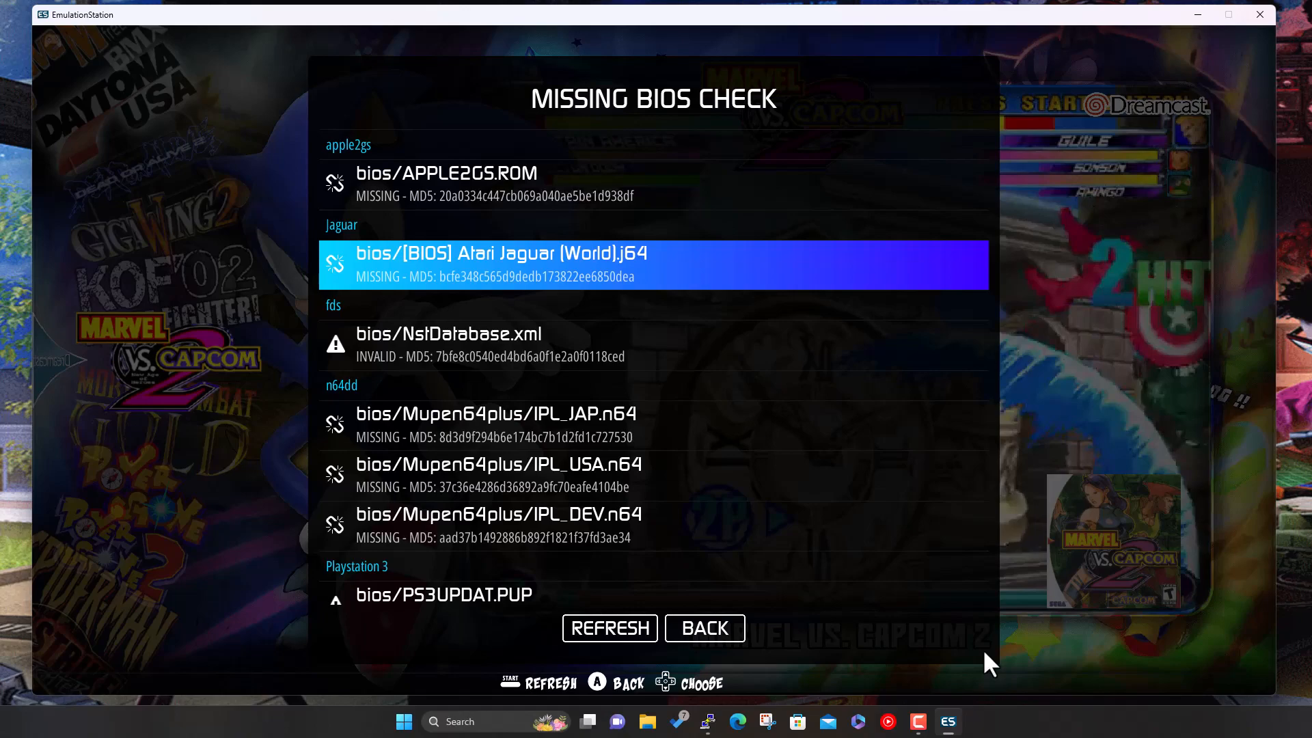
key("Escape")
key("Escape")
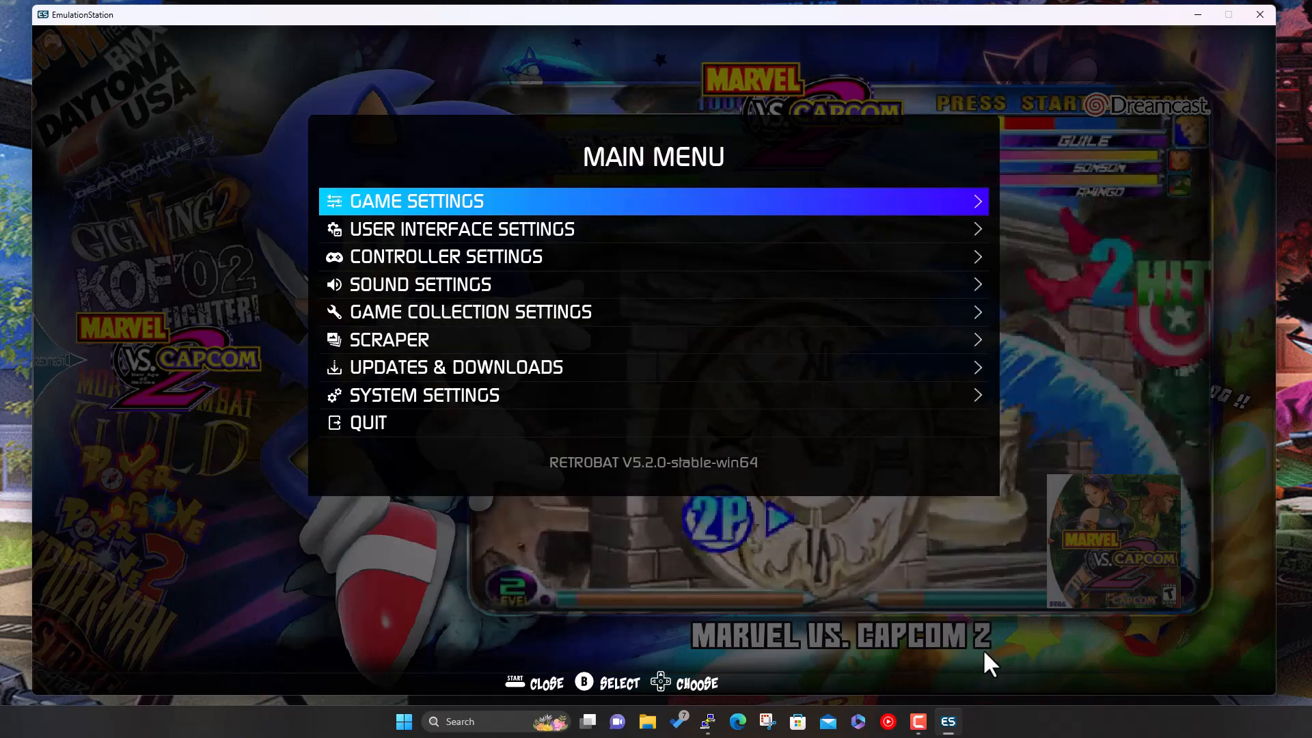
key("Escape")
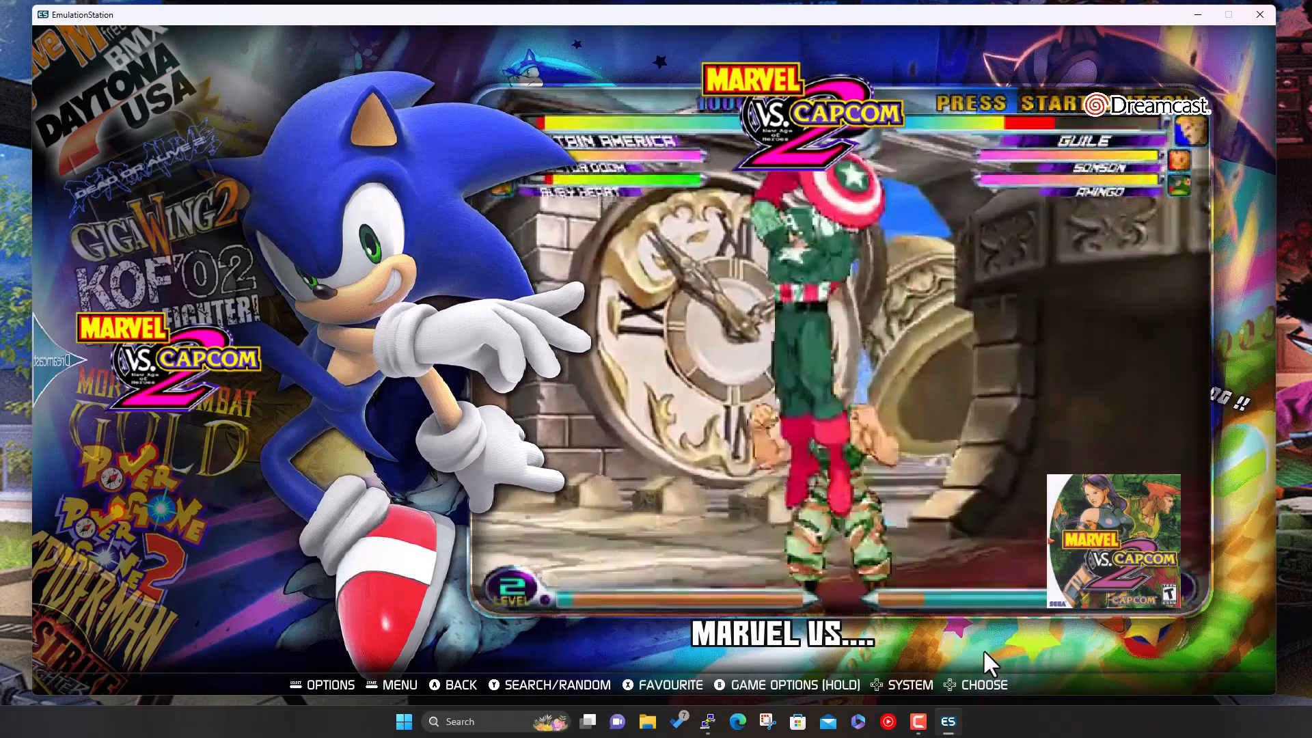
- Start Marvel vs. Capcom 2 from the Dreamcast game list
key("Return")
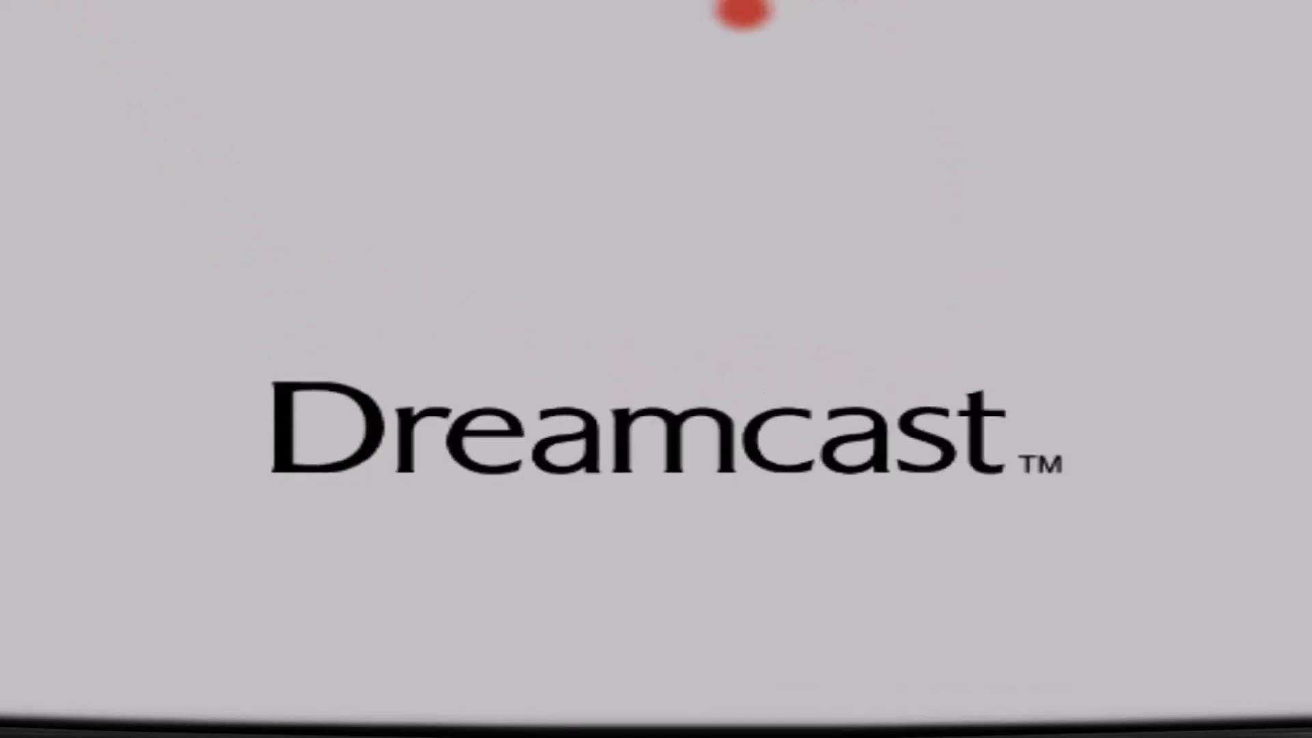
- Let Marvel vs. Capcom 2 boot to its memory card notice, then close the Demul window
key("alt+F4")
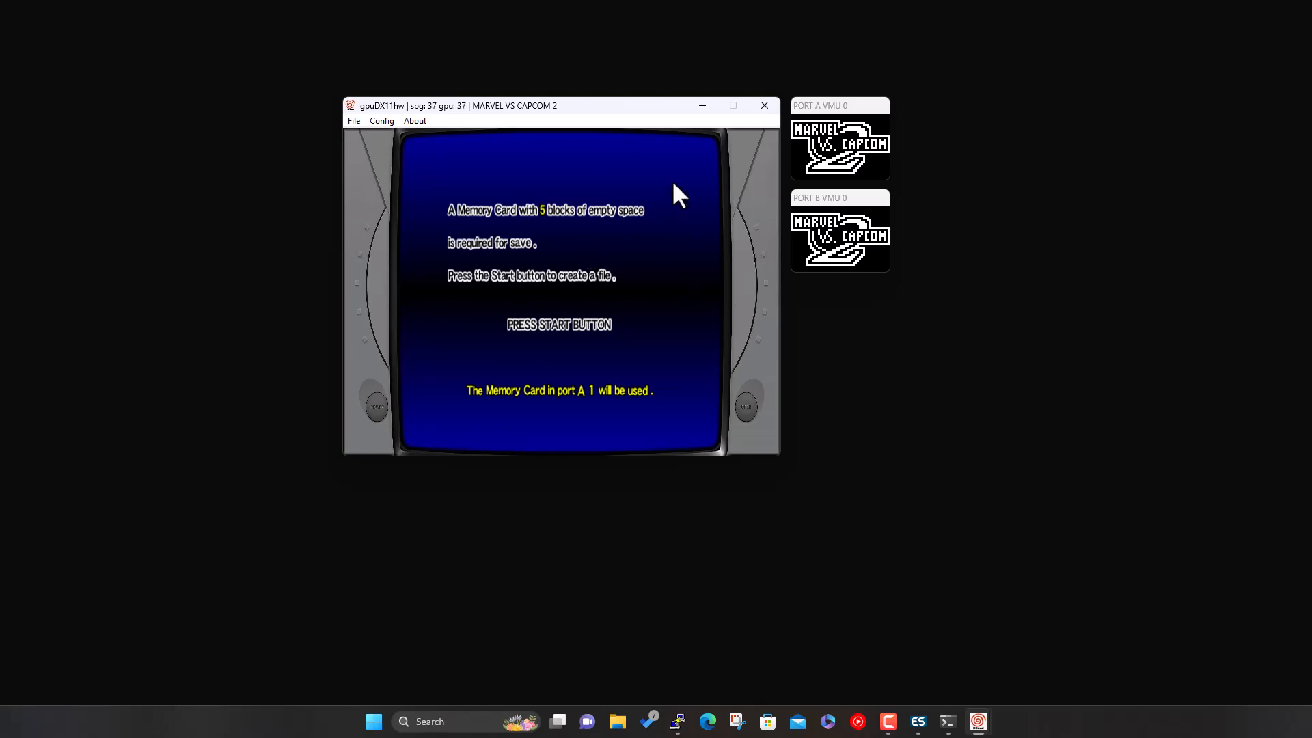
left_click(760, 108)
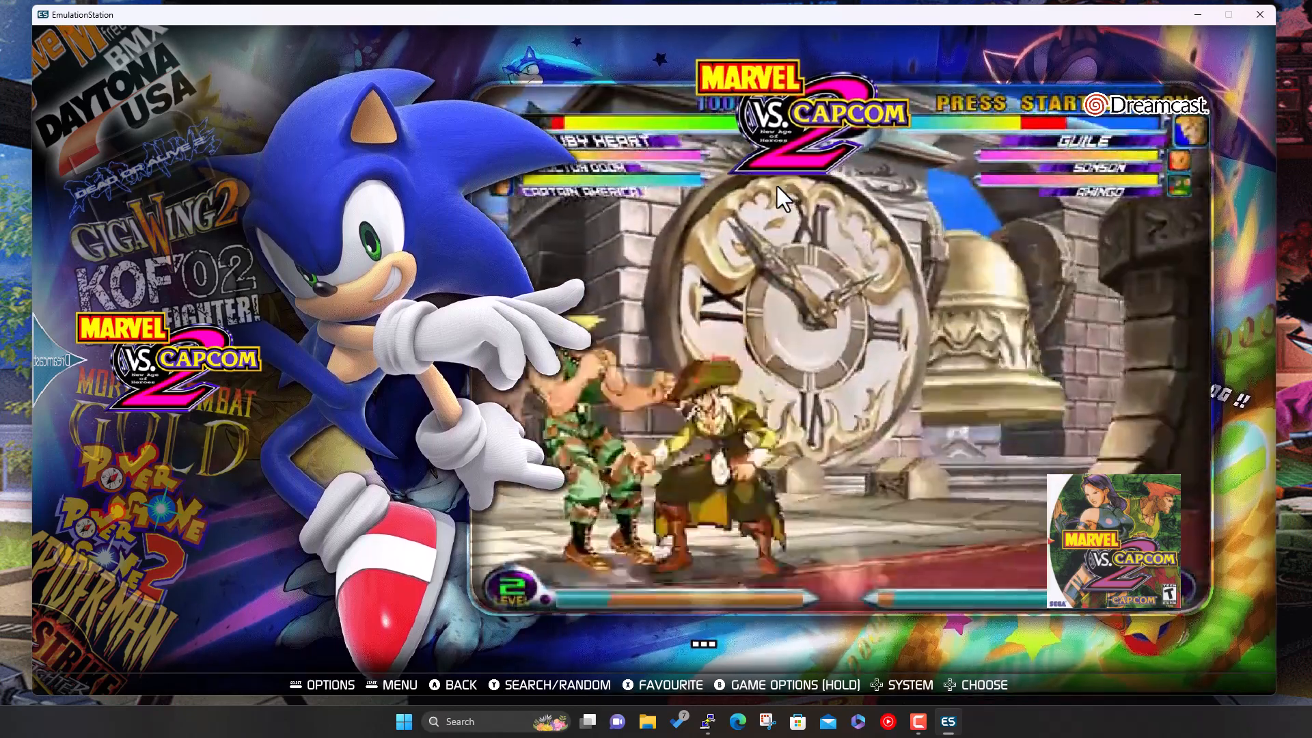
- Set Marvel vs. Capcom 2's emulator to Redream in its Advanced Game Options
key("Down")
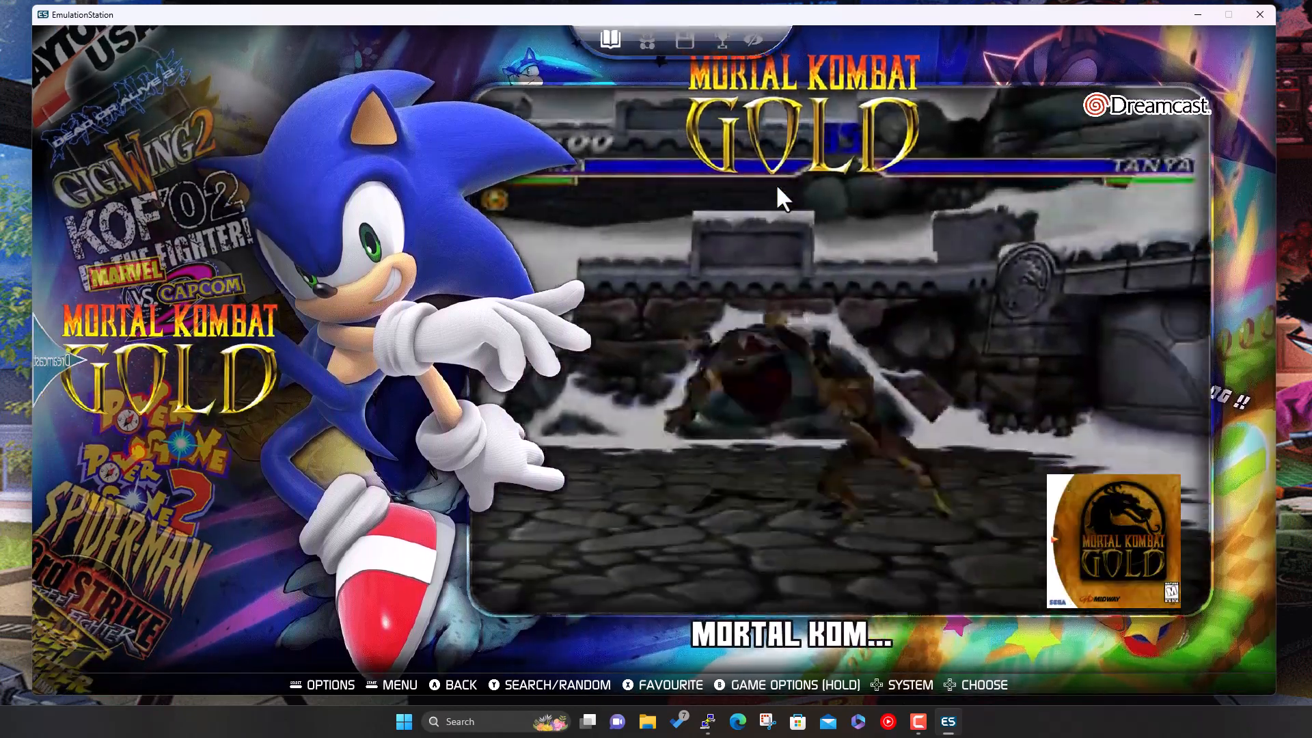
key("Up")
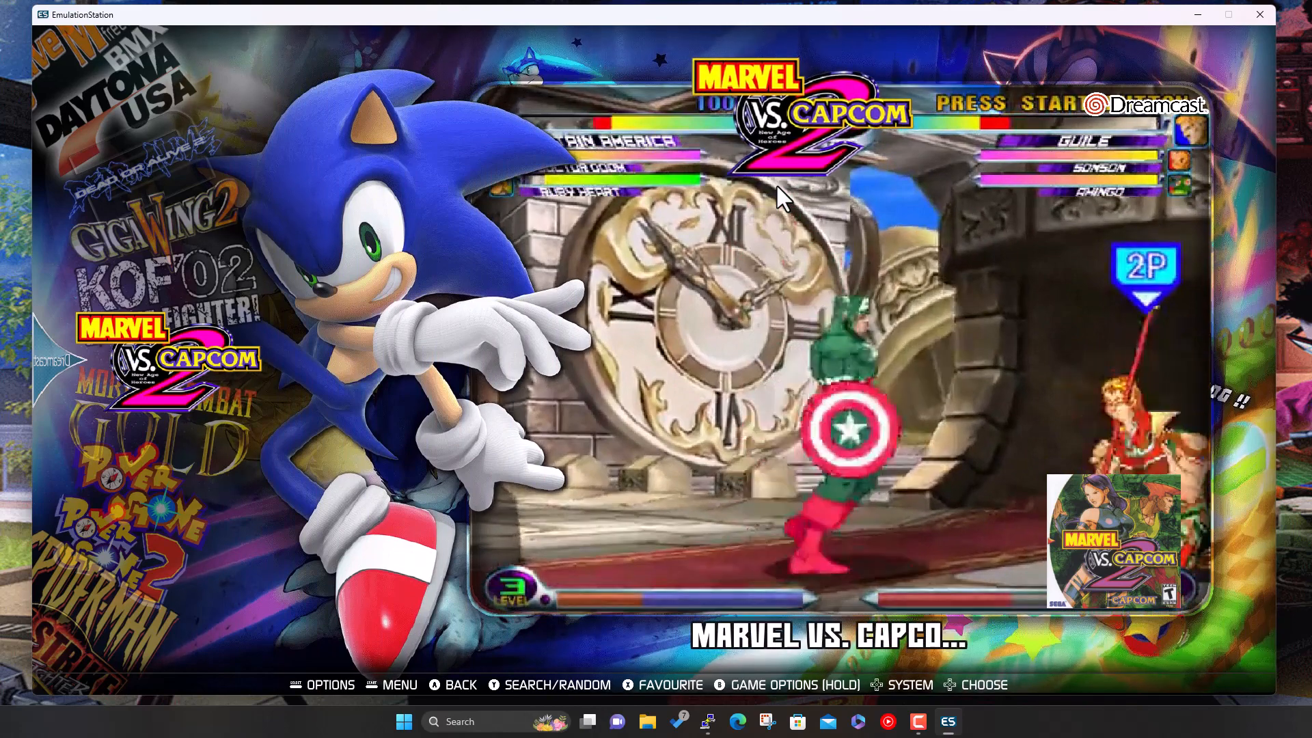
key("Return")
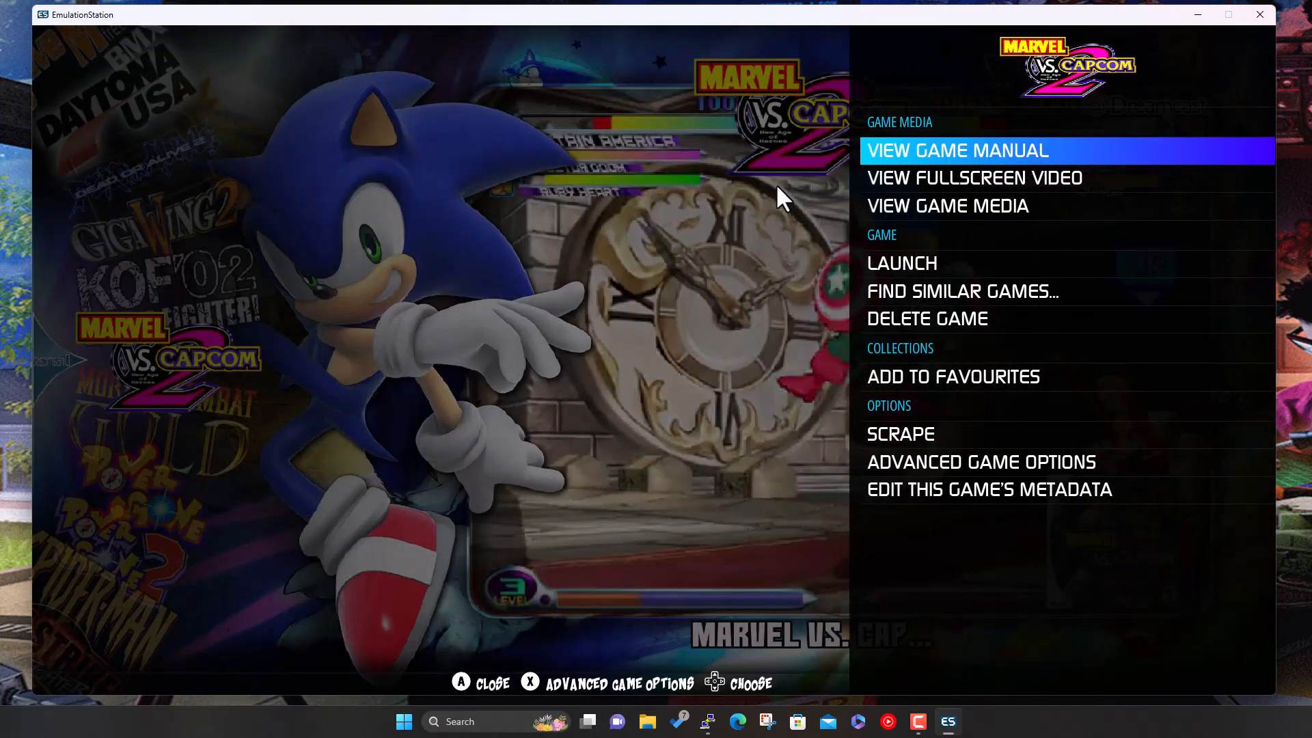
key("Down")
key("Down")
key("Down")
key("Down")
key("Down")
key("Down")
key("Down")
key("Down")
key("Down")
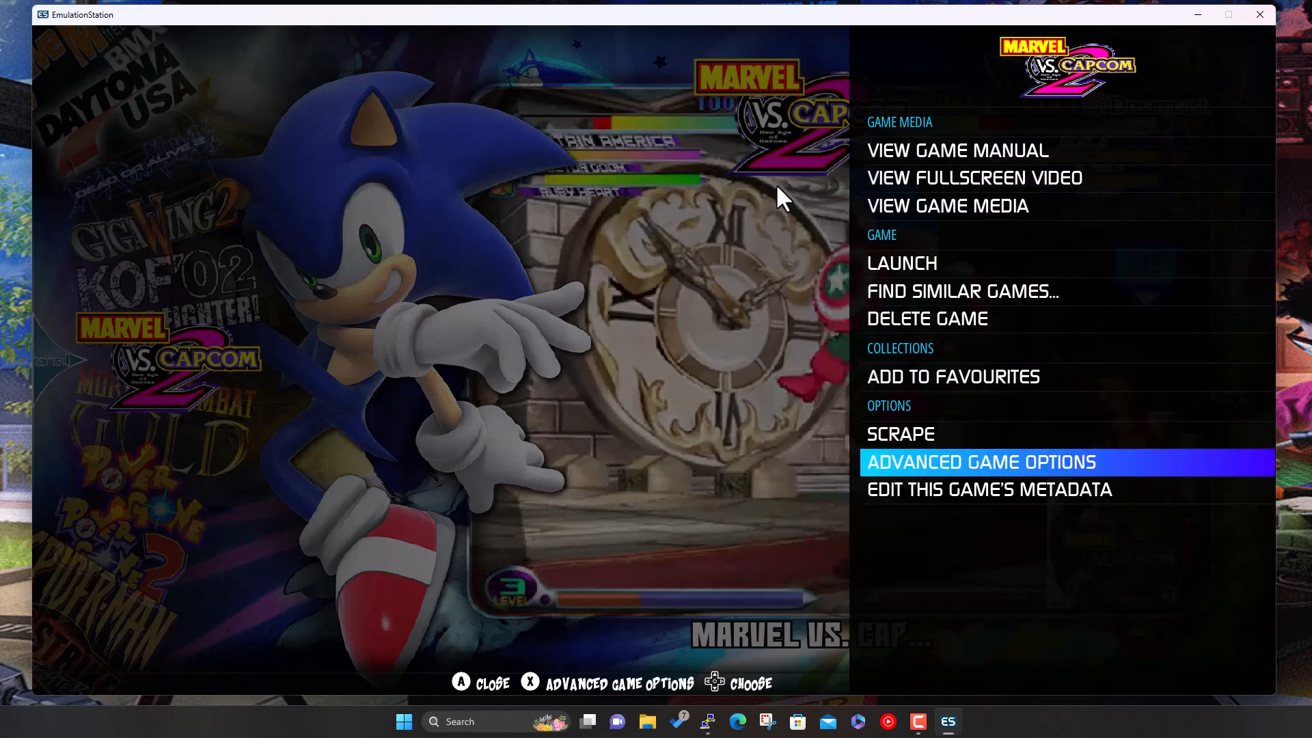
key("Up")
key("Return")
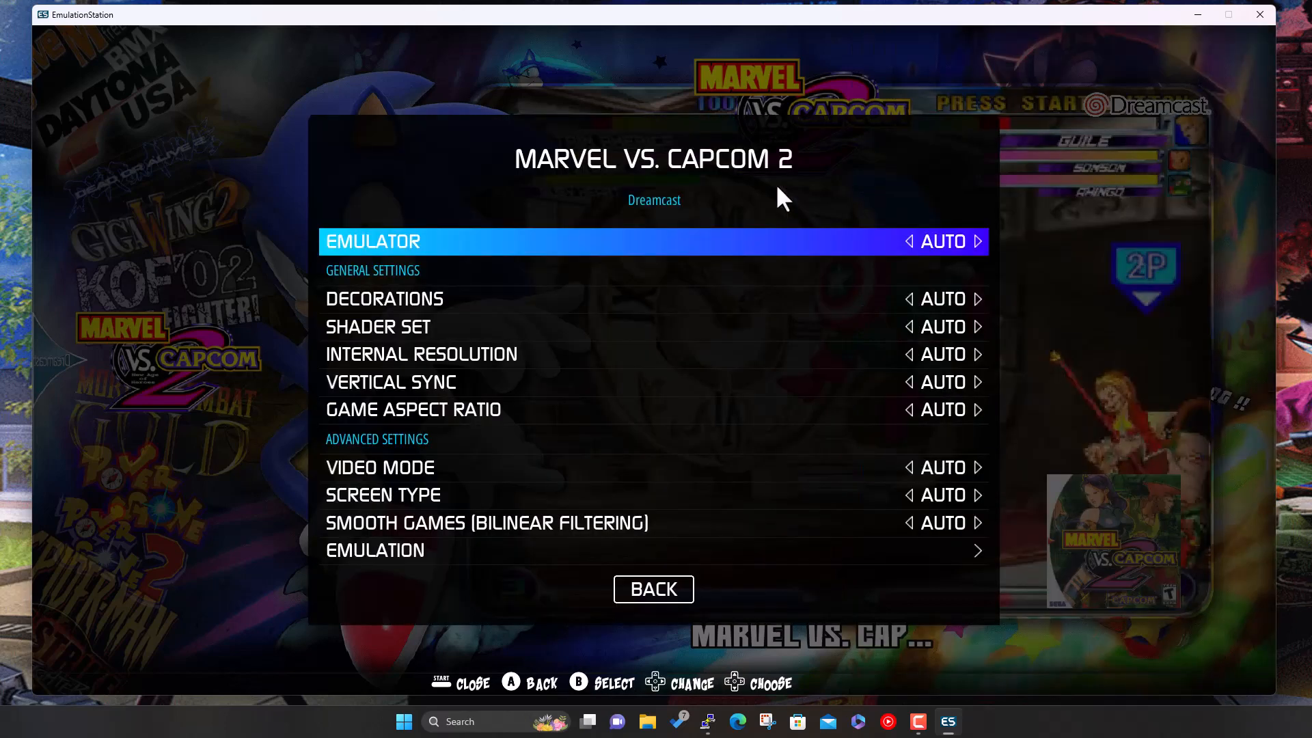
key("Return")
key("Down")
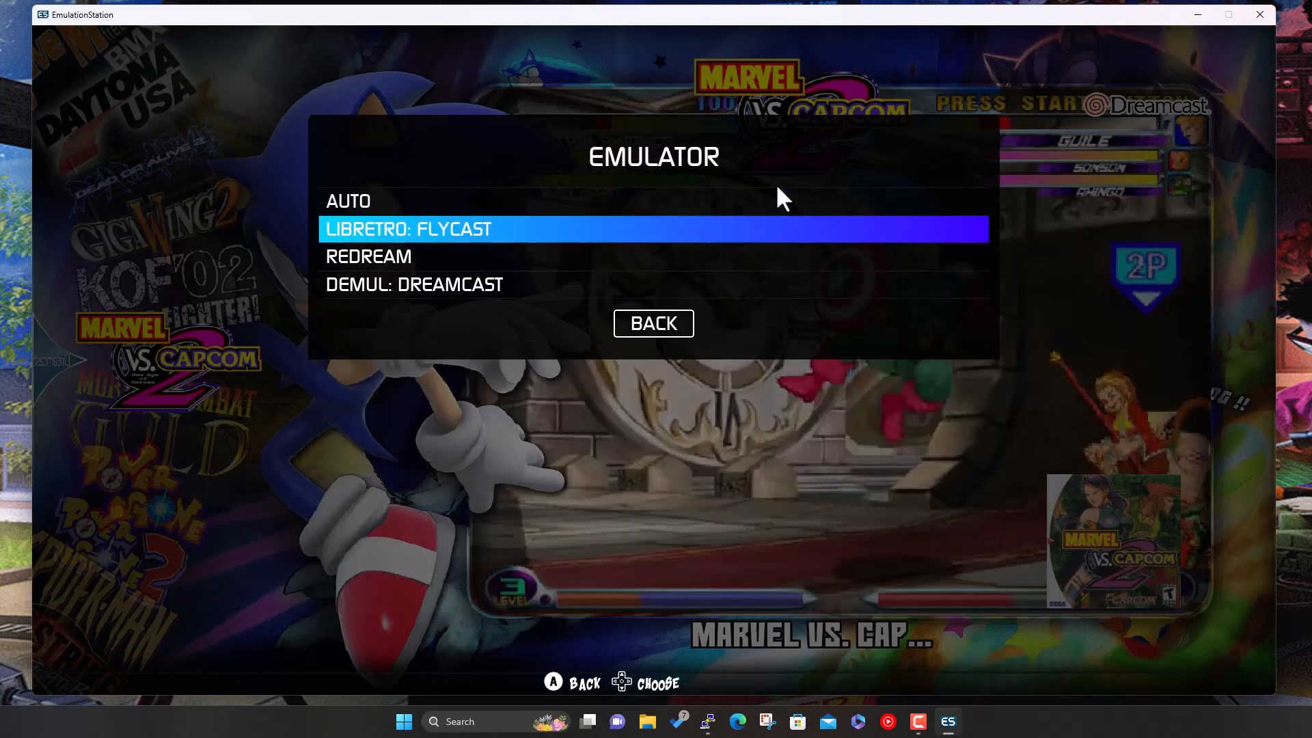
key("Down")
key("Return")
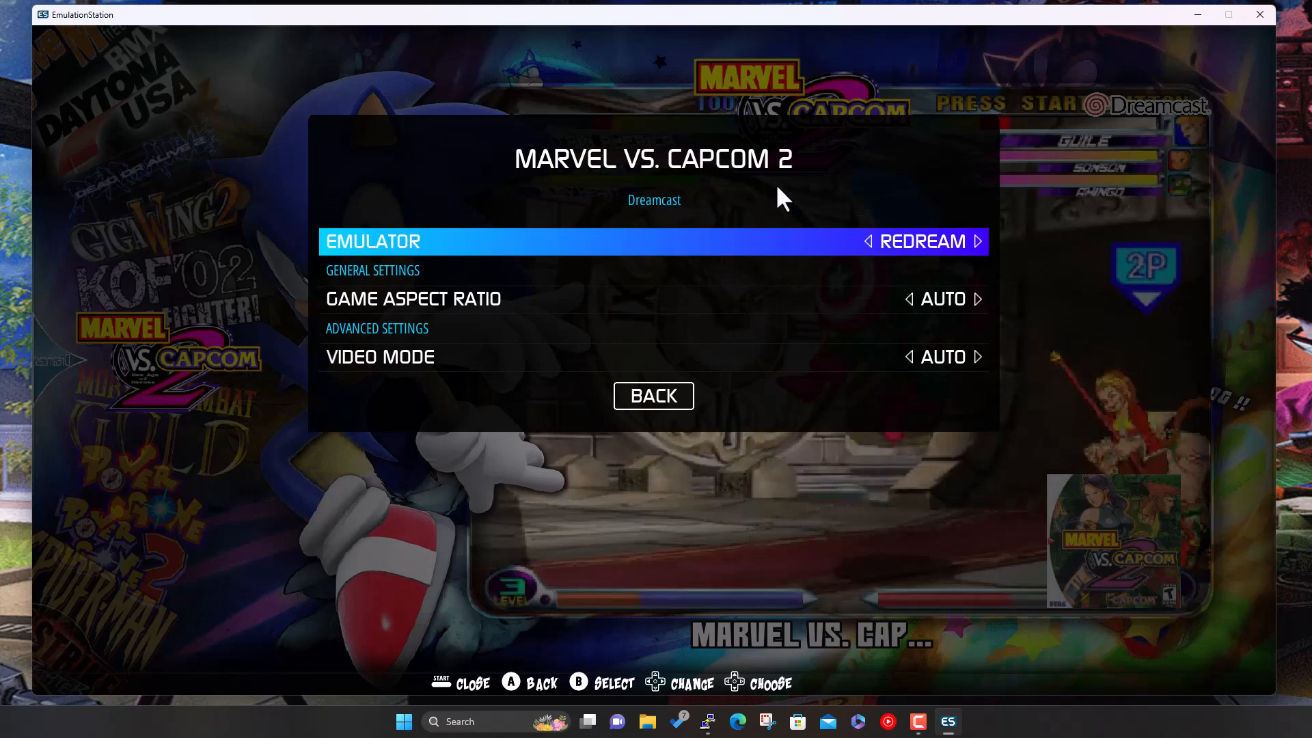
key("Escape")
key("Down")
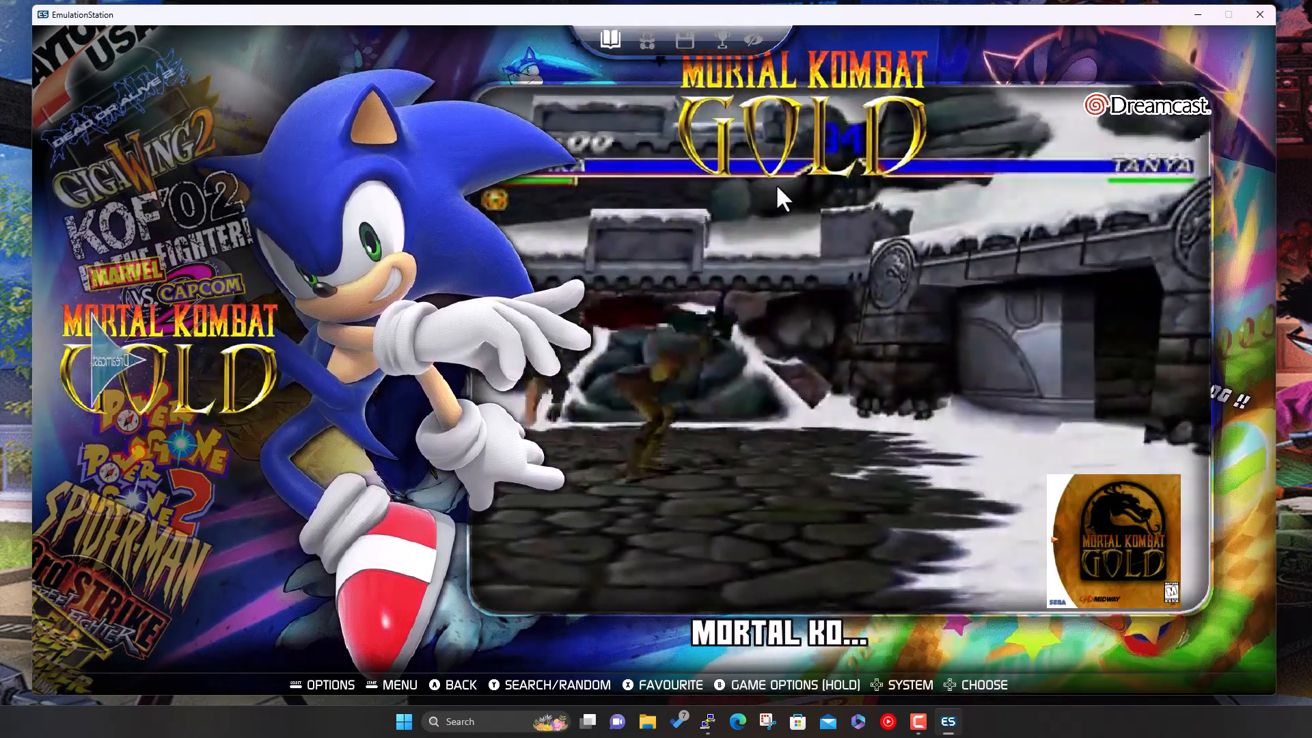
- Look over Mortal Kombat Gold's advanced game options without changing anything
key("Return")
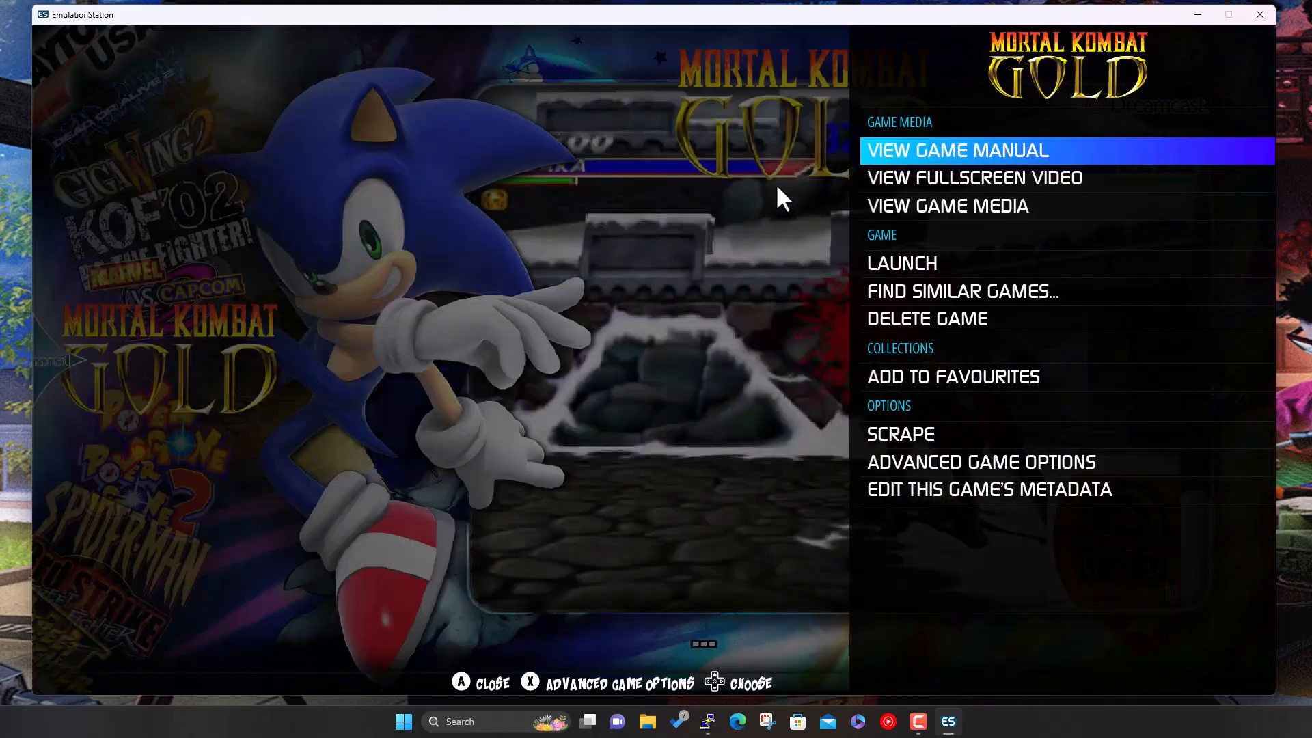
key("Down")
key("Down")
key("Down")
key("Down")
key("Down")
key("Down")
key("Down")
key("Down")
key("Down")
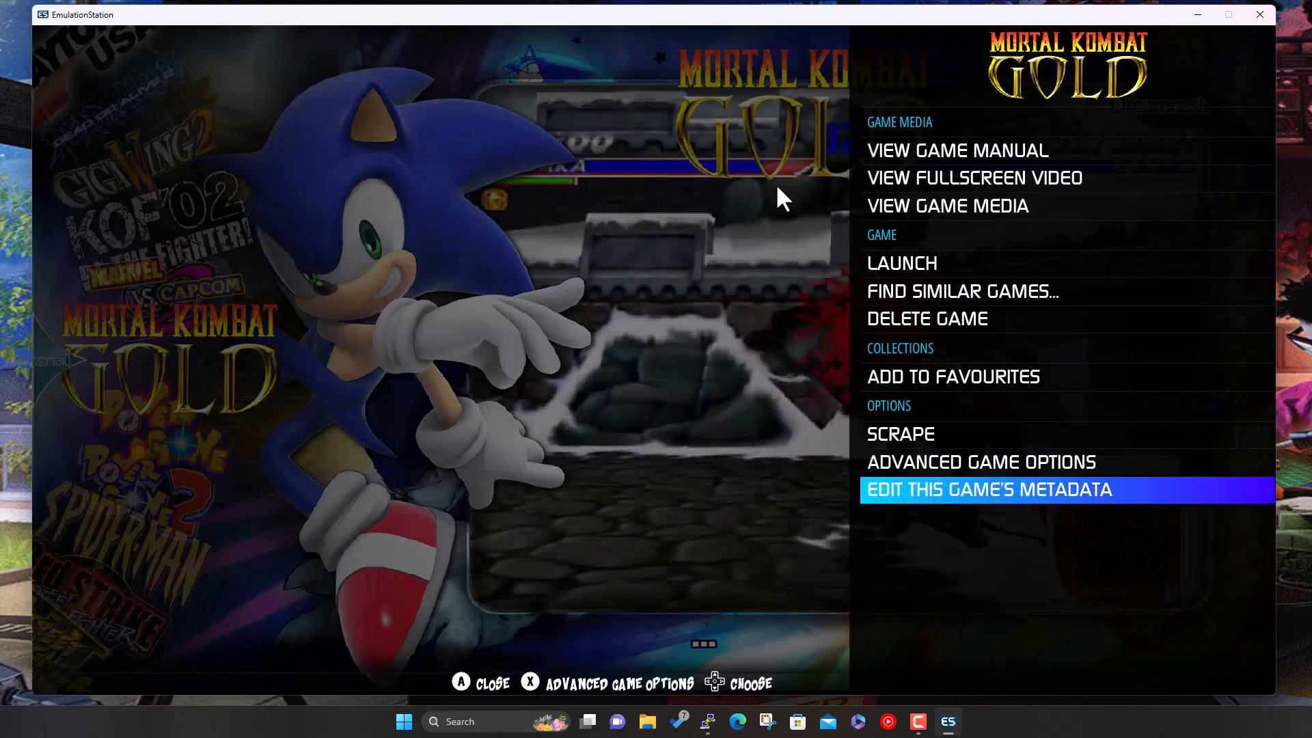
key("Up")
key("Return")
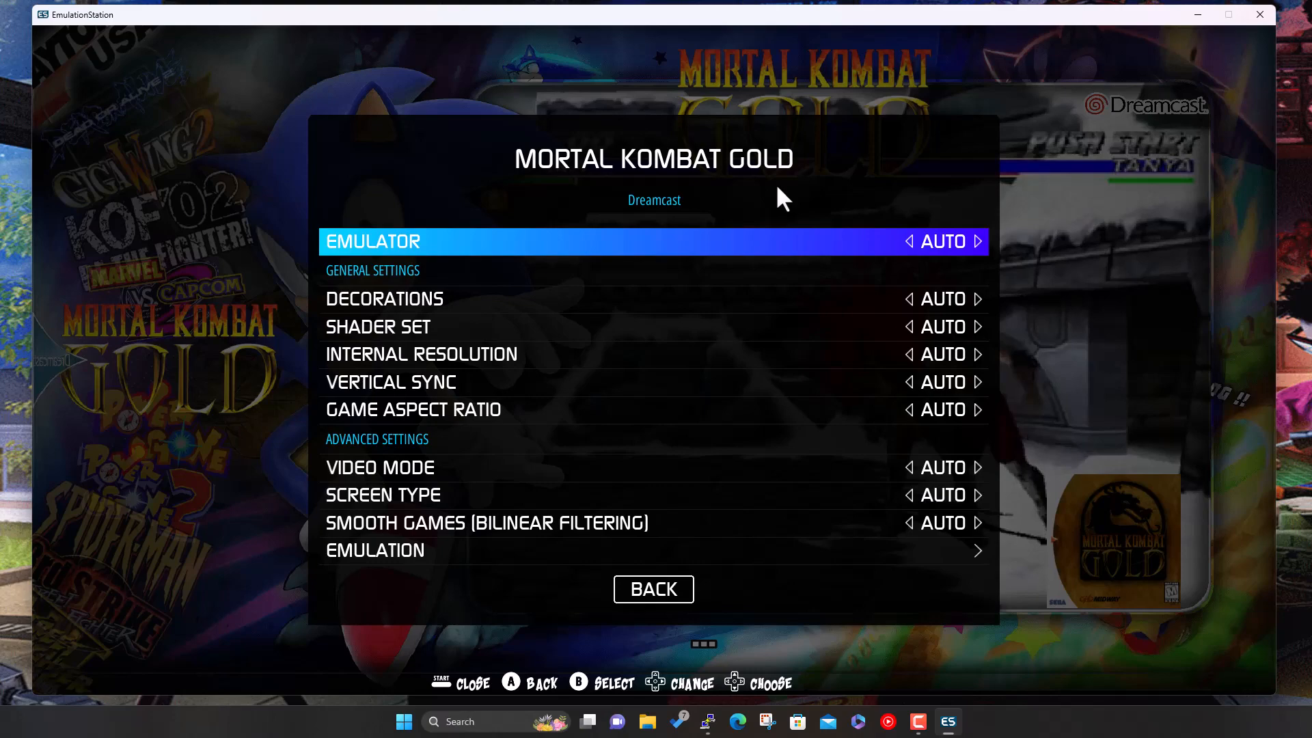
key("Escape")
- Switch Marvel vs. Capcom 2's emulator back to AUTO and return to the Dreamcast view
key("Up")
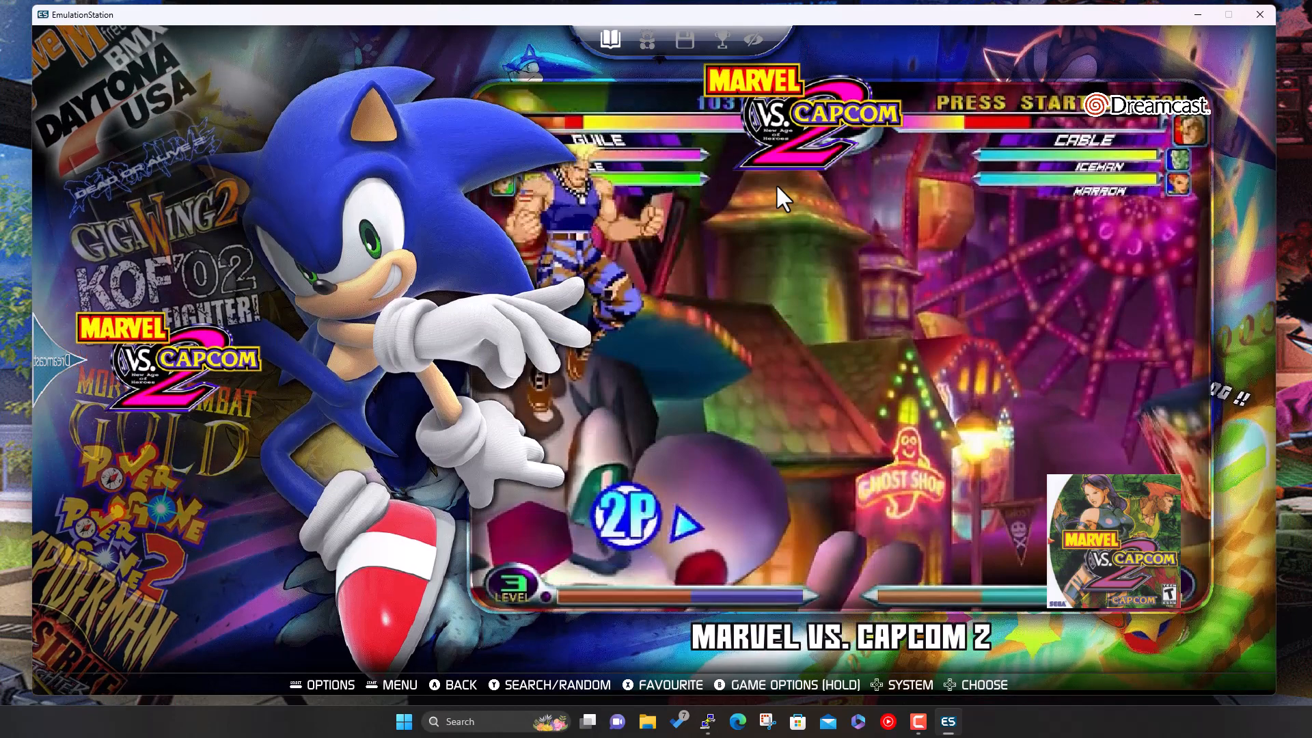
key("Return")
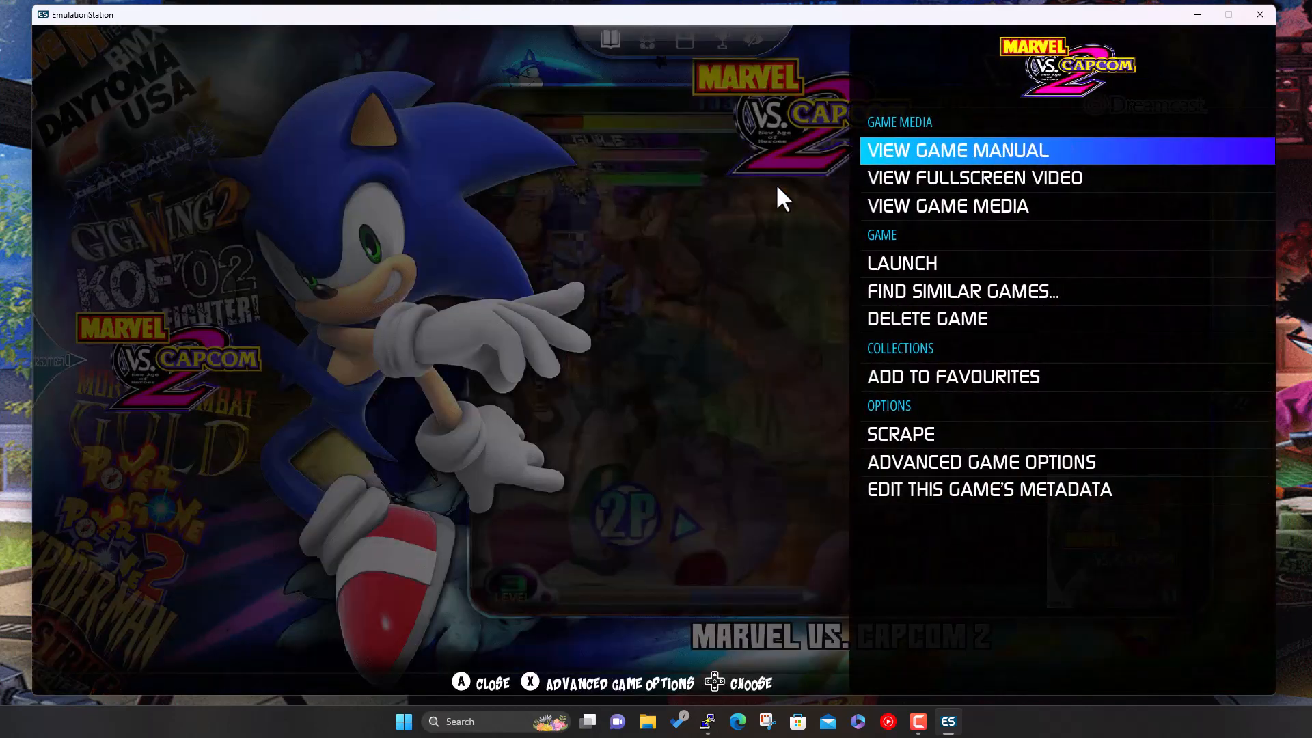
key("Up")
key("Up")
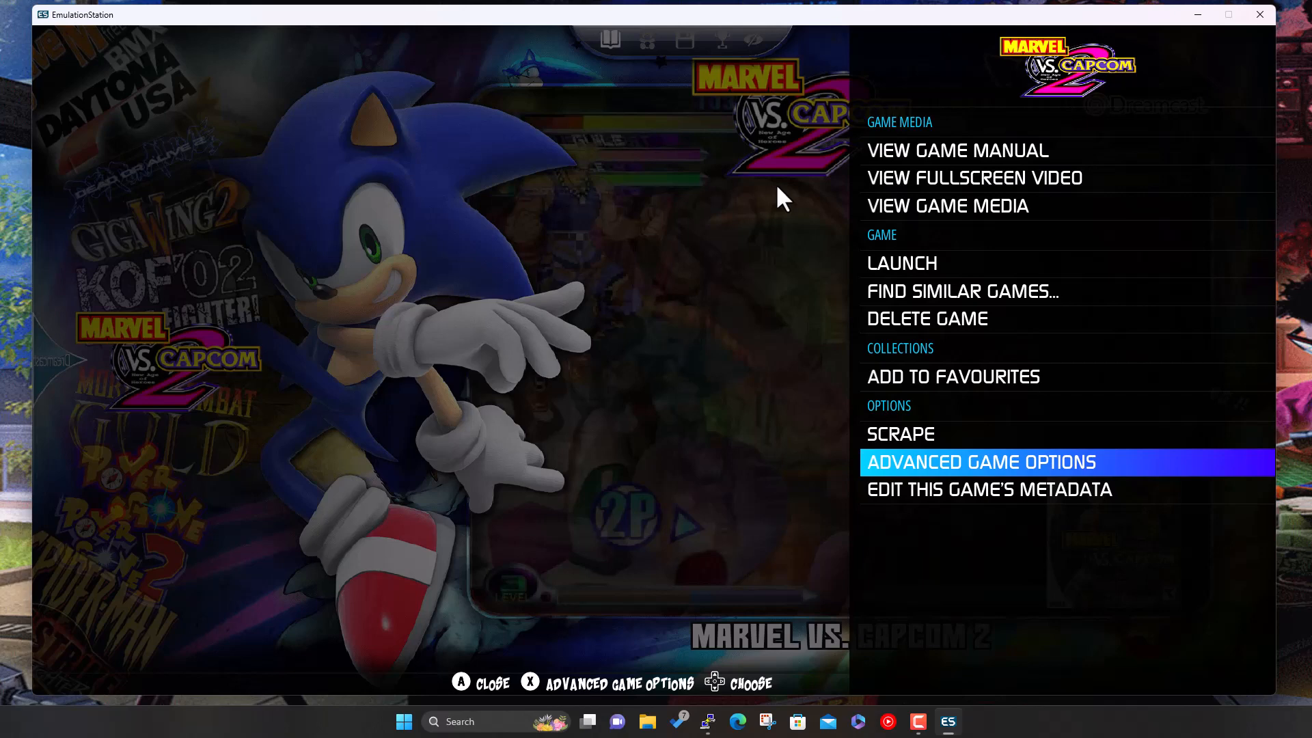
key("Return")
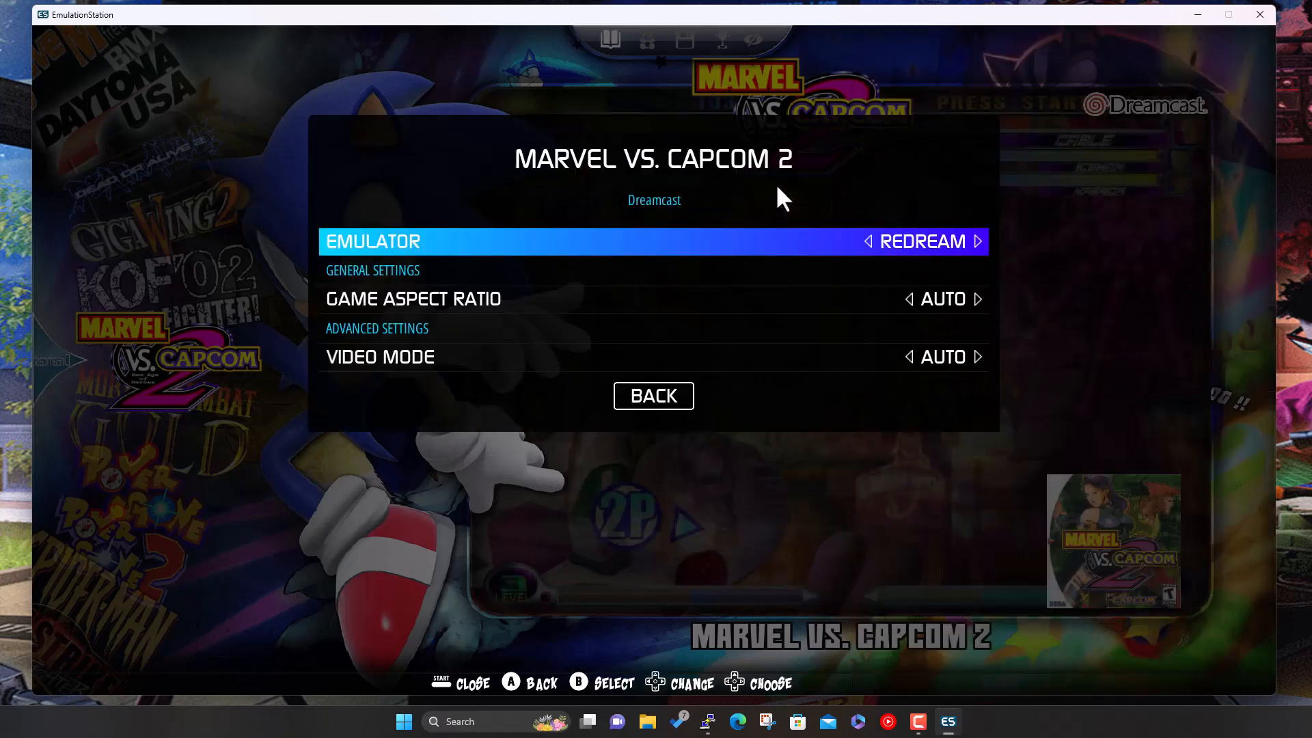
key("Return")
key("Up")
key("Up")
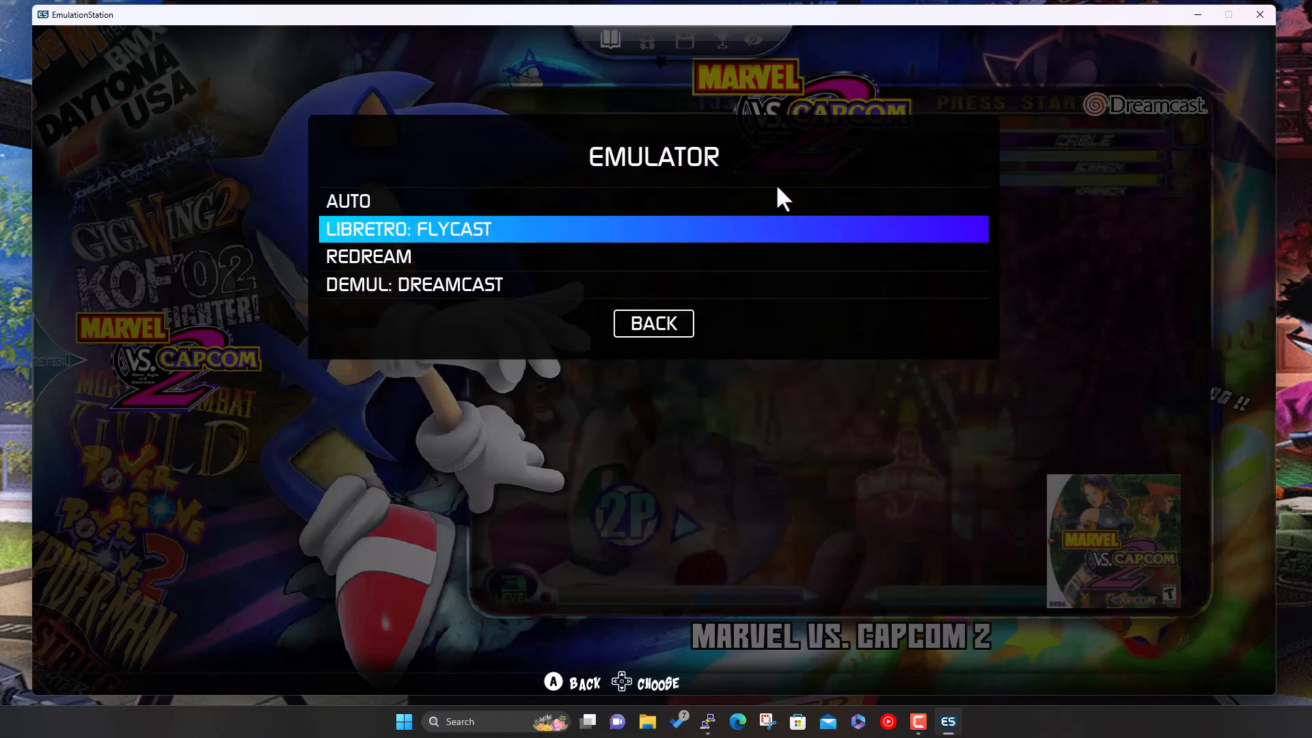
key("Return")
key("BackSpace")
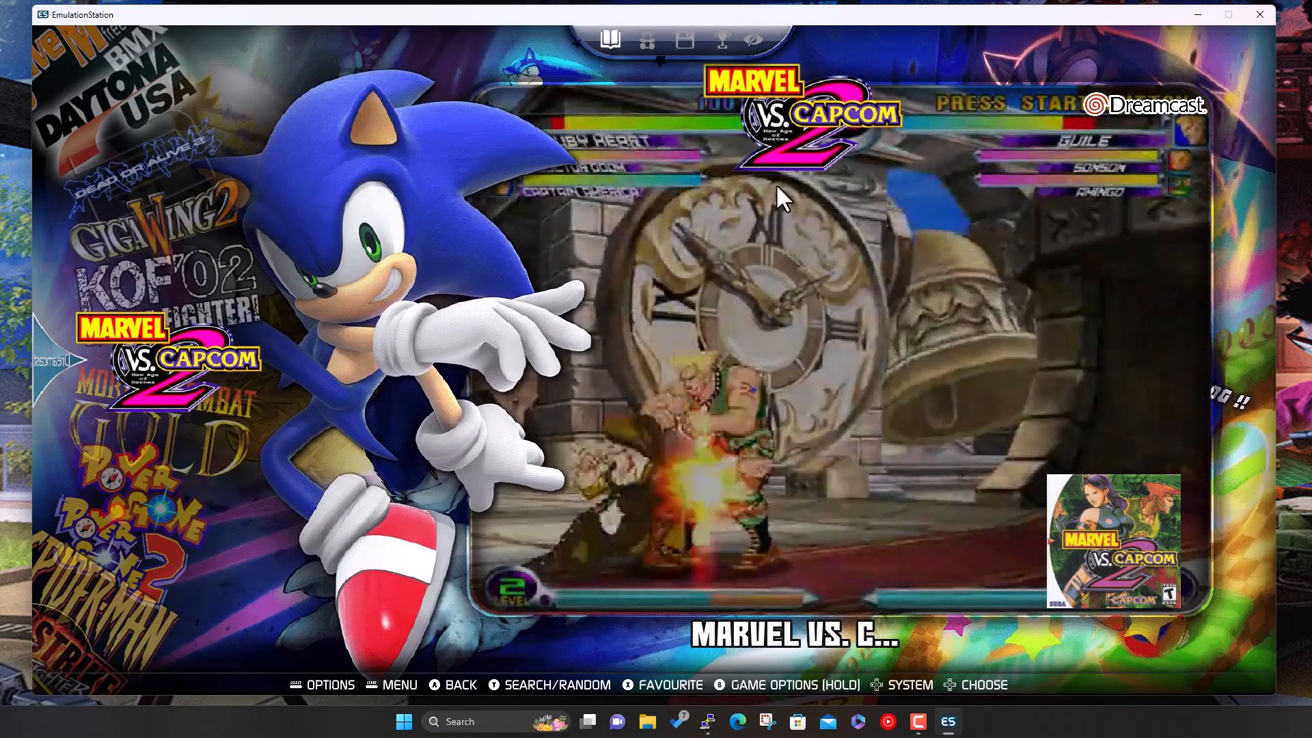
key("BackSpace")
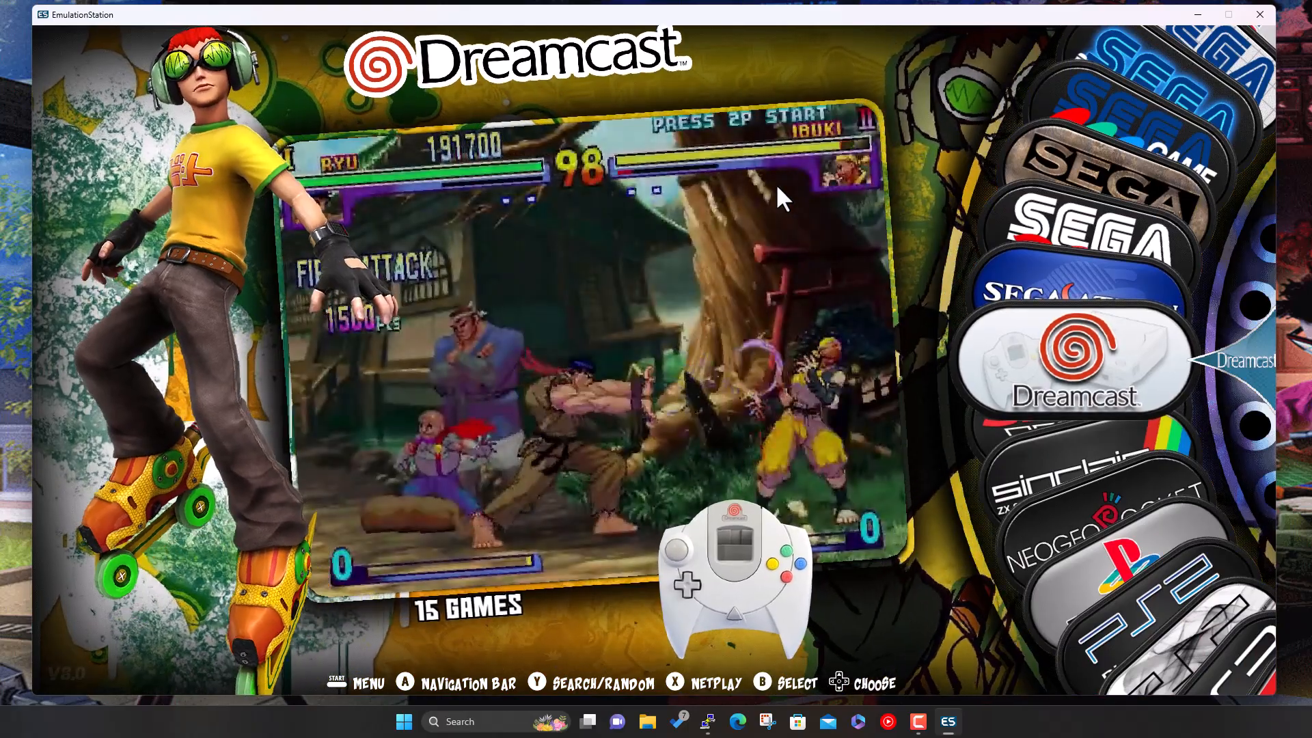